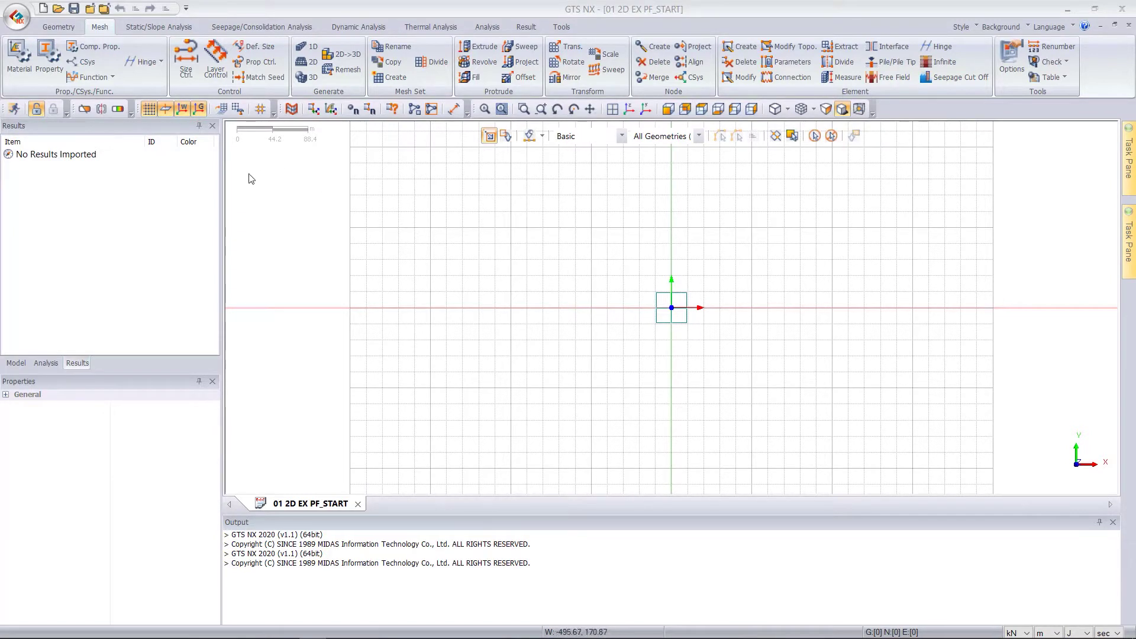
# - Open the material list and go through the six materials from Fill to STEEL
pyautogui.click(24, 66)
pyautogui.moveTo(96, 136); pyautogui.dragTo(231, 120)
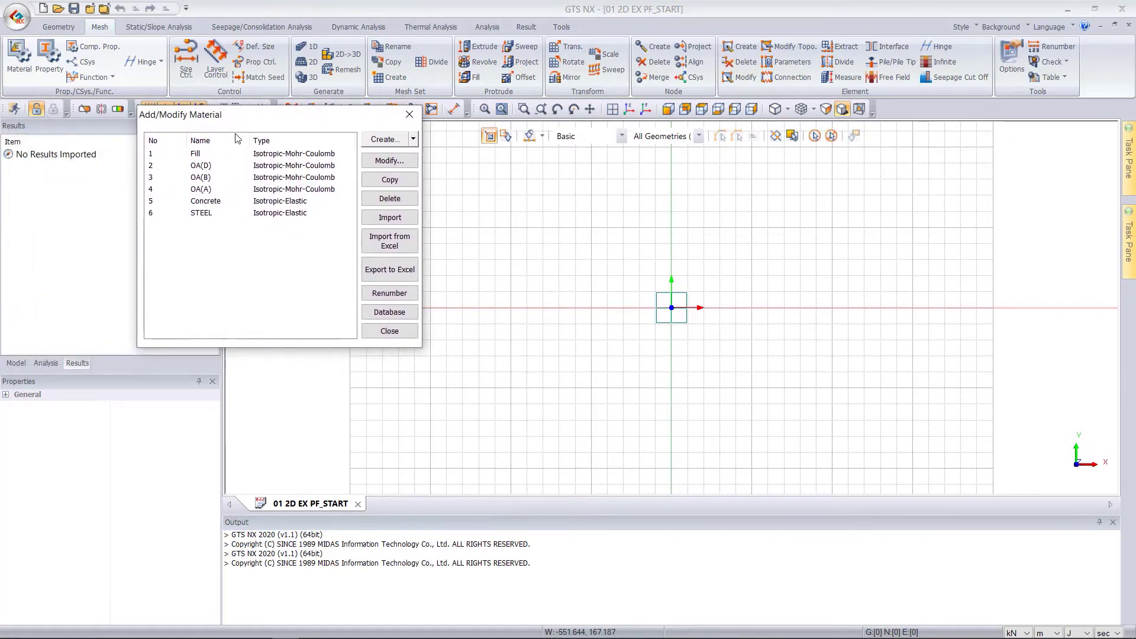
pyautogui.click(207, 155)
pyautogui.click(213, 167)
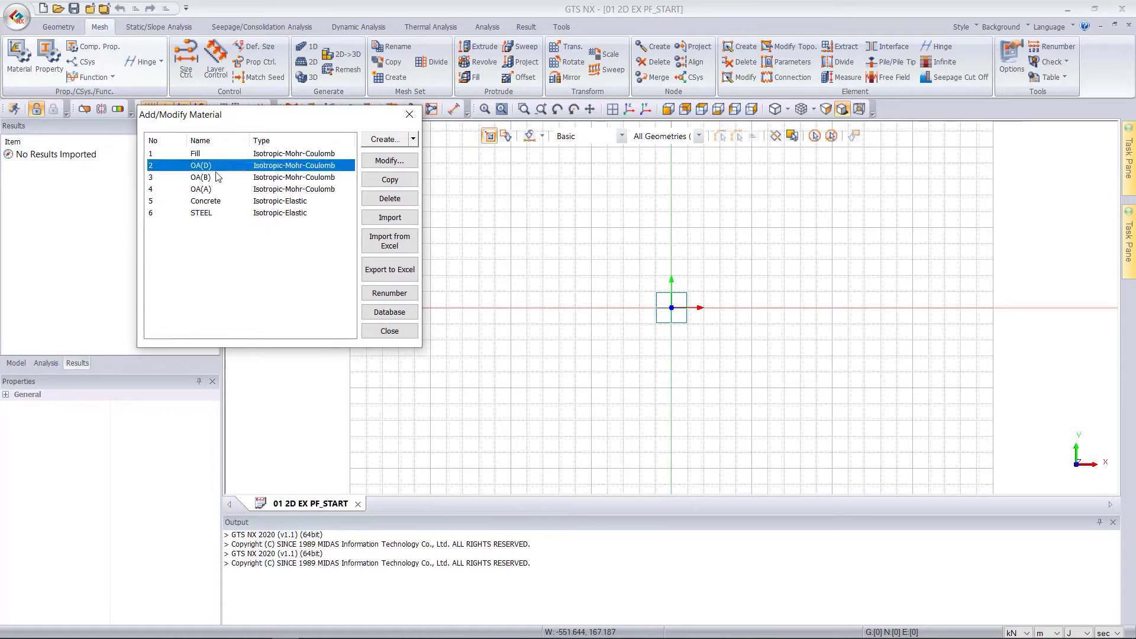
pyautogui.click(215, 179)
pyautogui.click(216, 191)
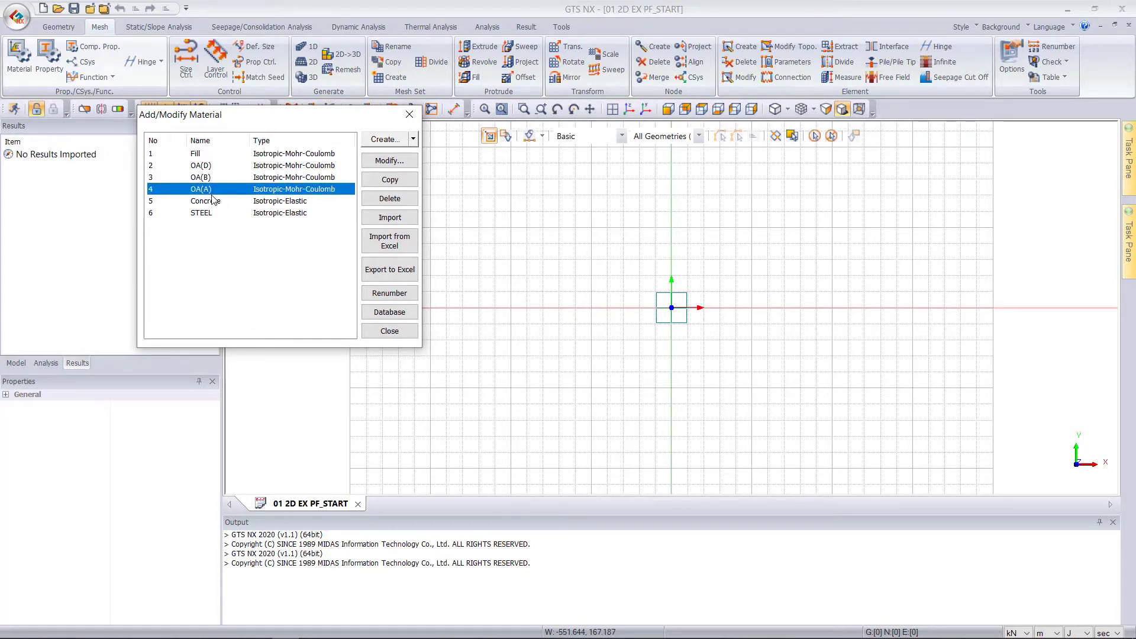
pyautogui.click(242, 201)
pyautogui.click(236, 214)
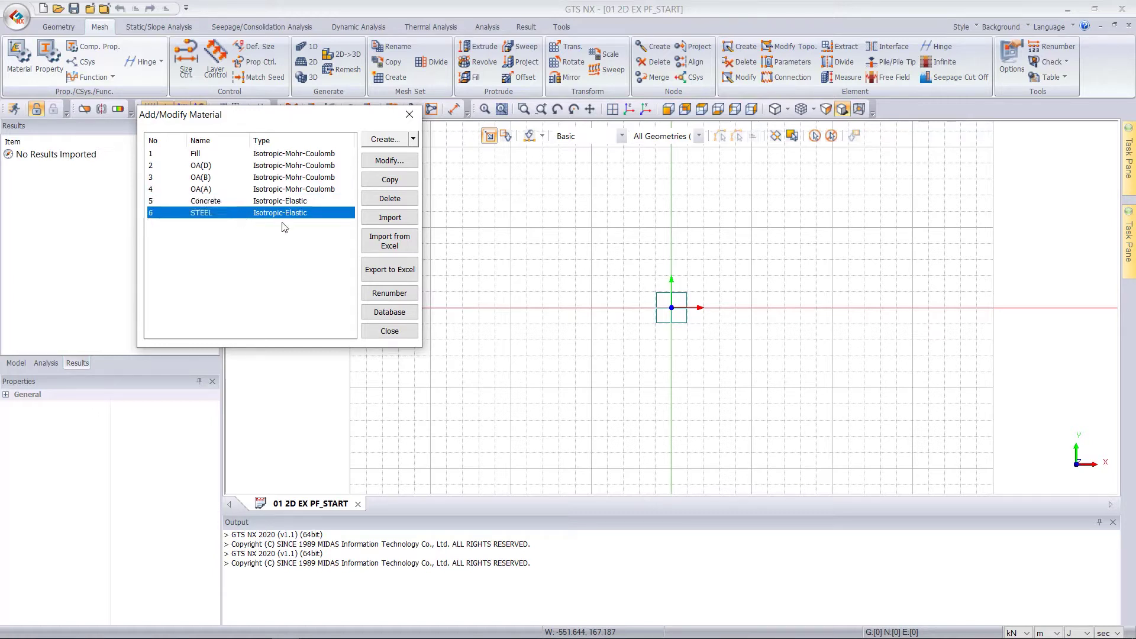
# - Open the Fill material and review its general parameters and the available constitutive model types
pyautogui.click(264, 155)
pyautogui.doubleClick(263, 155)
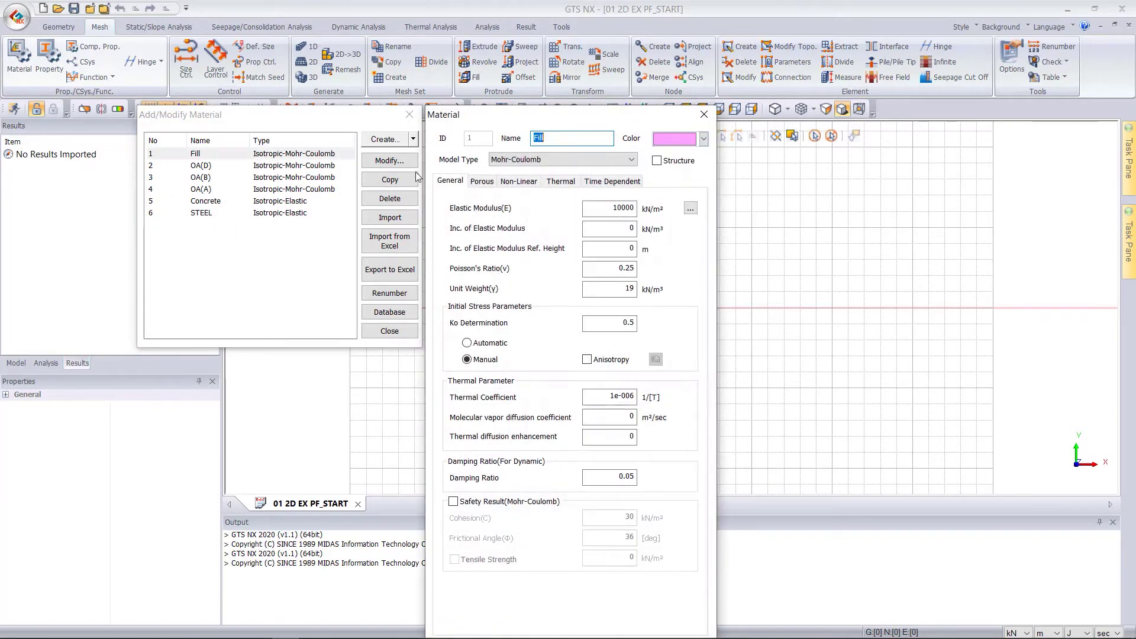
pyautogui.moveTo(569, 113); pyautogui.dragTo(601, 56)
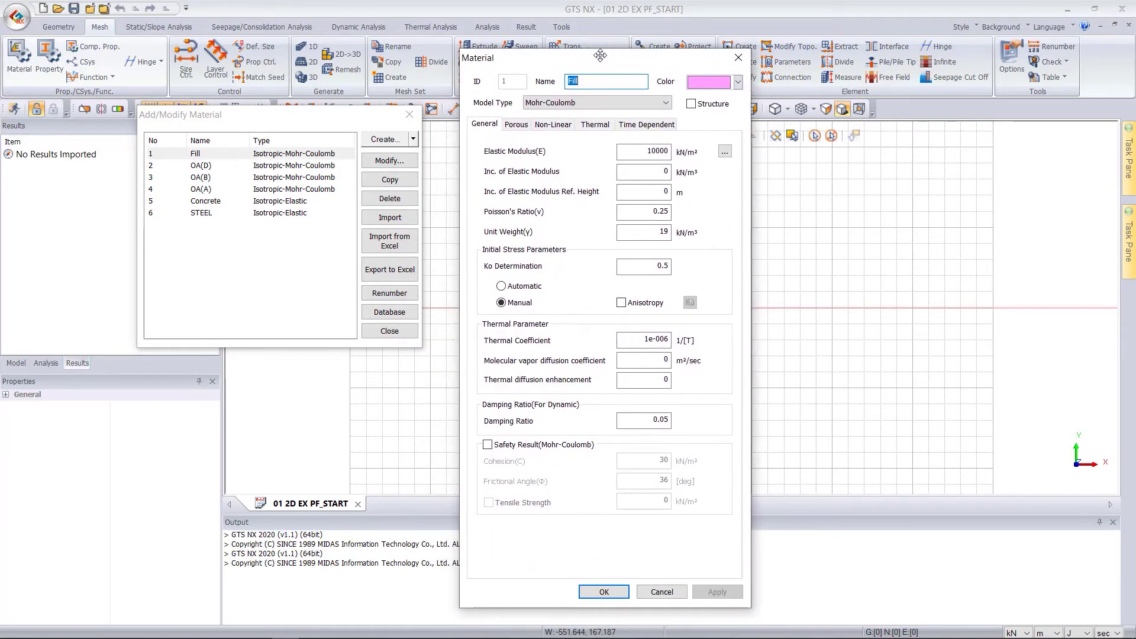
pyautogui.click(578, 105)
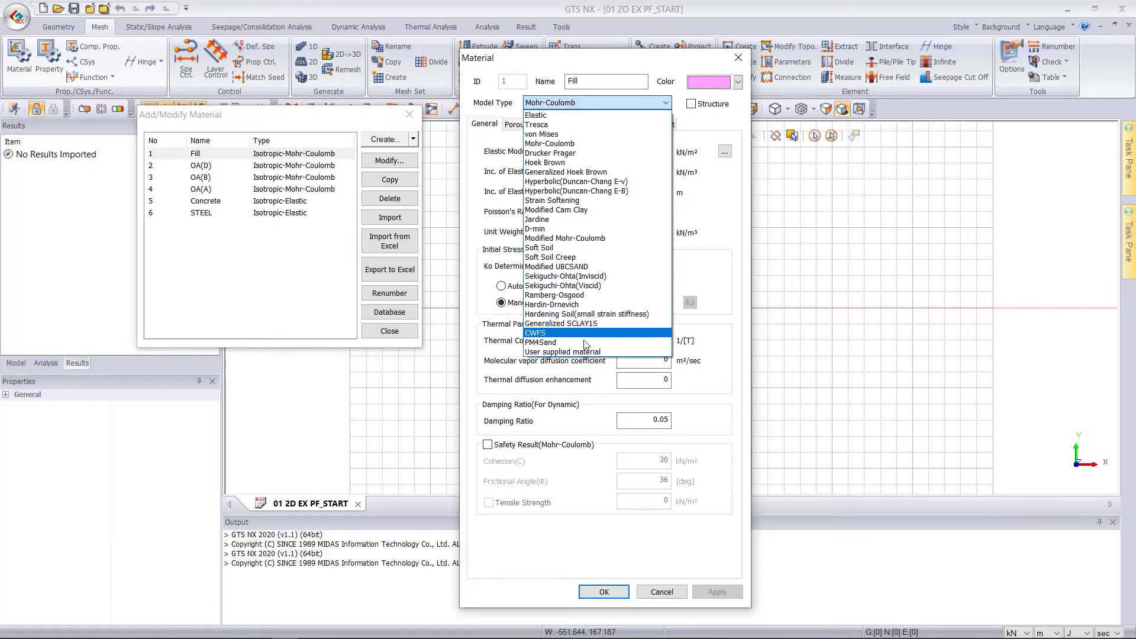
pyautogui.click(718, 193)
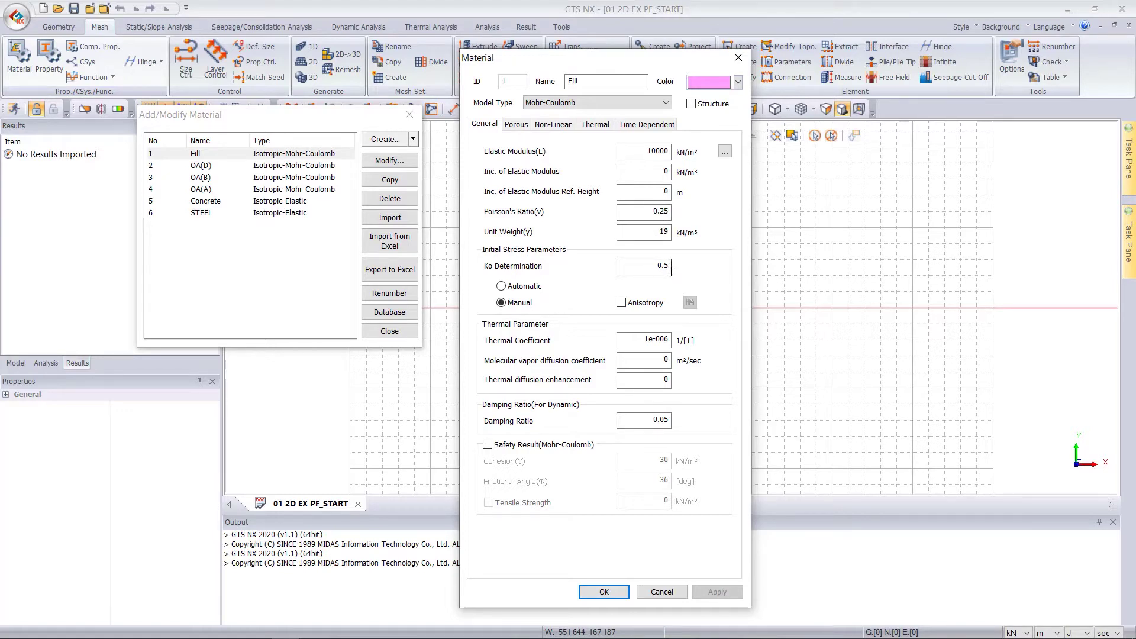
# - Review the Fill material's porous parameters, drainage options and non-linear strength parameters, and close it without changes
pyautogui.click(522, 125)
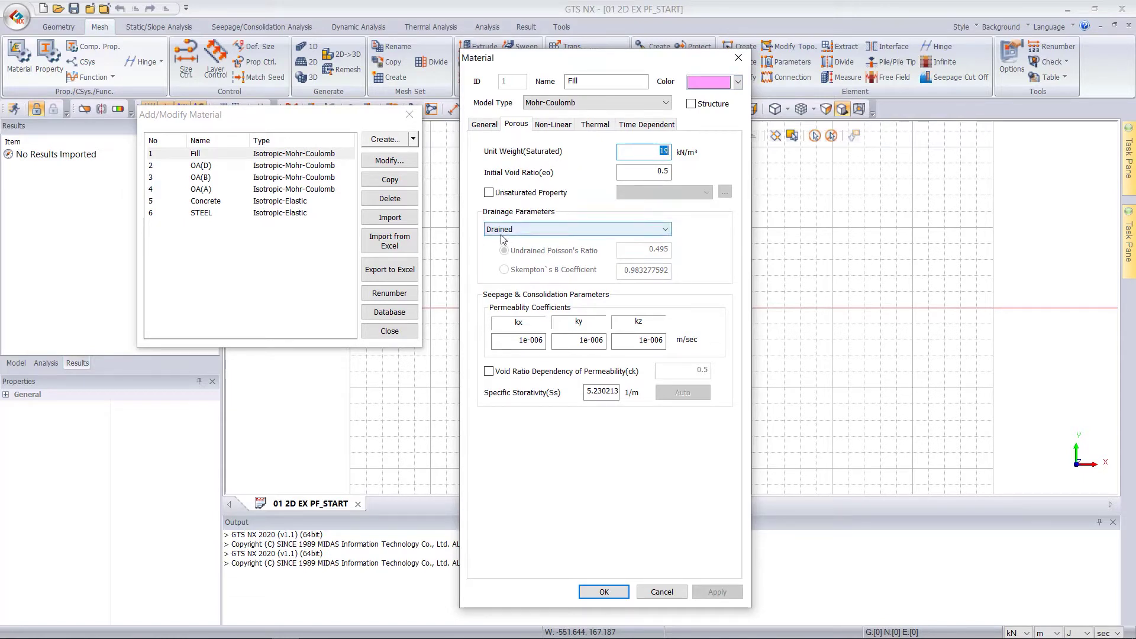
pyautogui.click(661, 231)
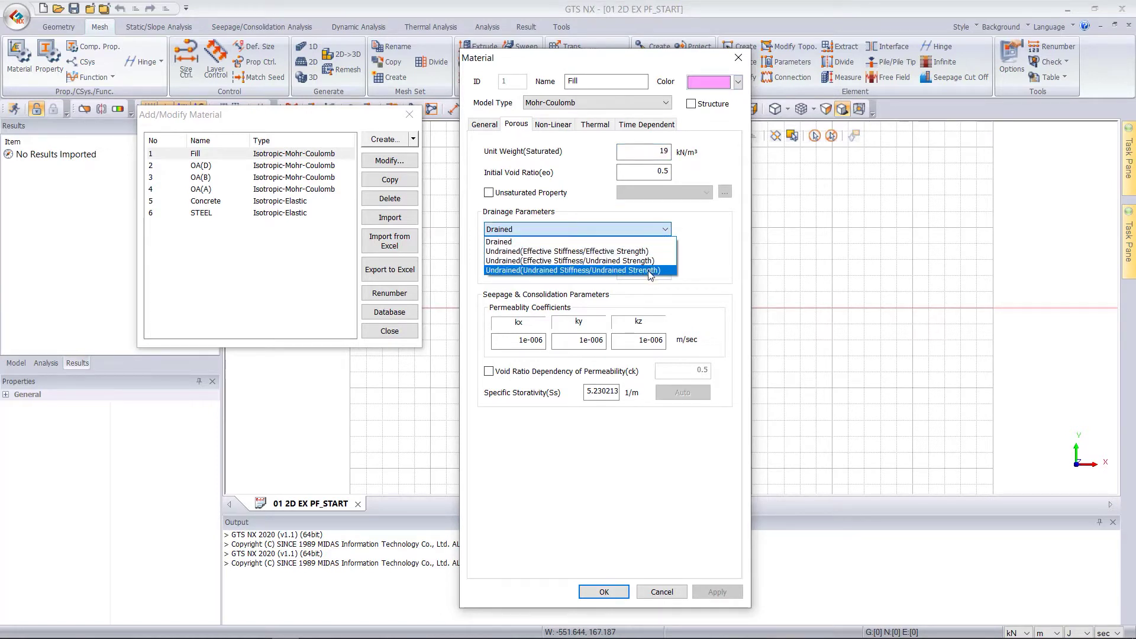
pyautogui.click(711, 275)
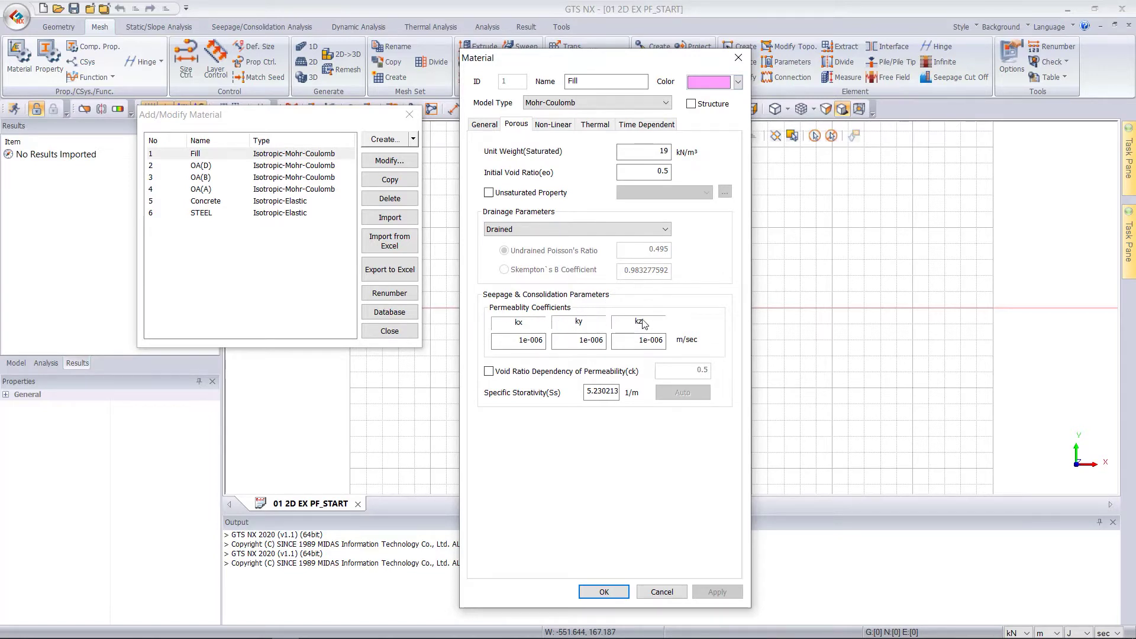
pyautogui.click(555, 128)
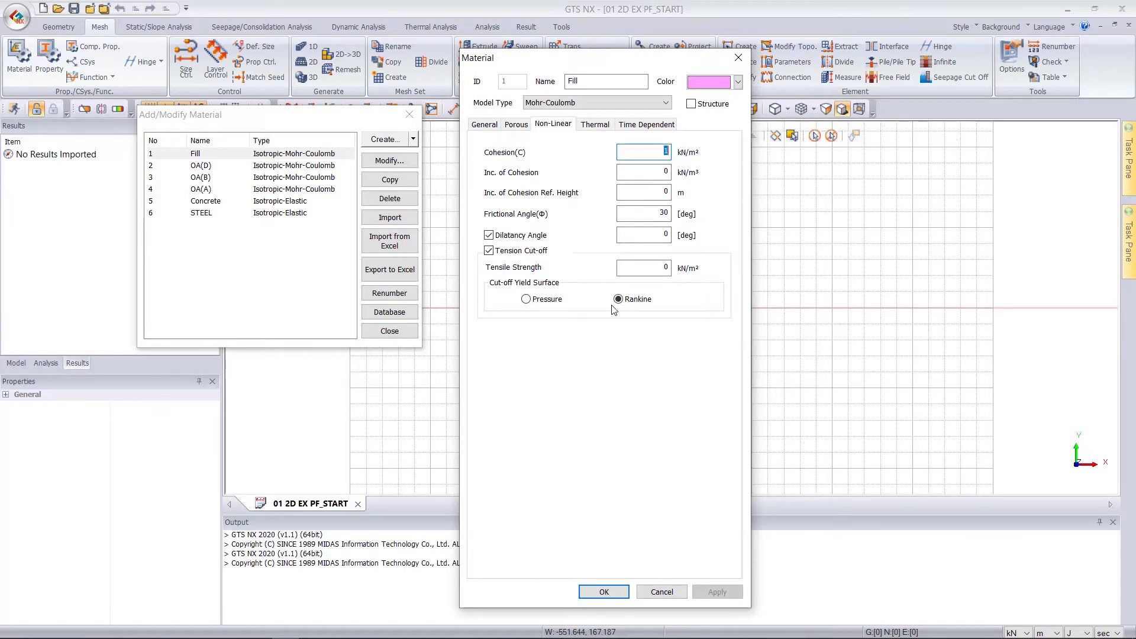
pyautogui.click(674, 595)
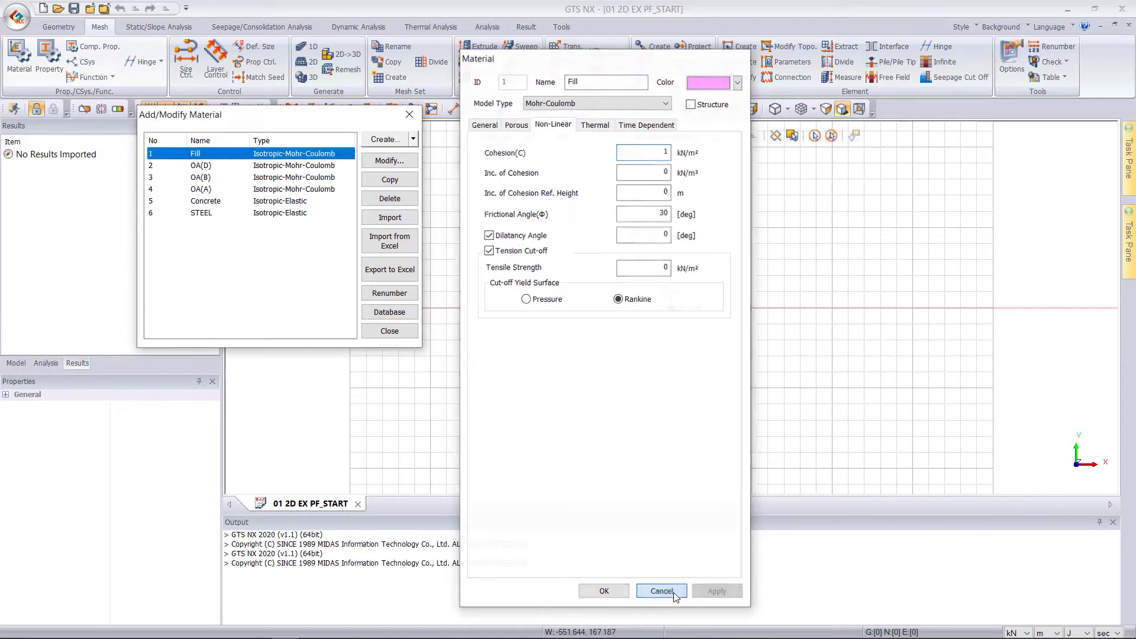
# - Inspect the Concrete material's structure option, elastic modulus, Poisson's ratio and unit weight, and close it without changes
pyautogui.doubleClick(257, 204)
pyautogui.moveTo(622, 69); pyautogui.dragTo(651, 29)
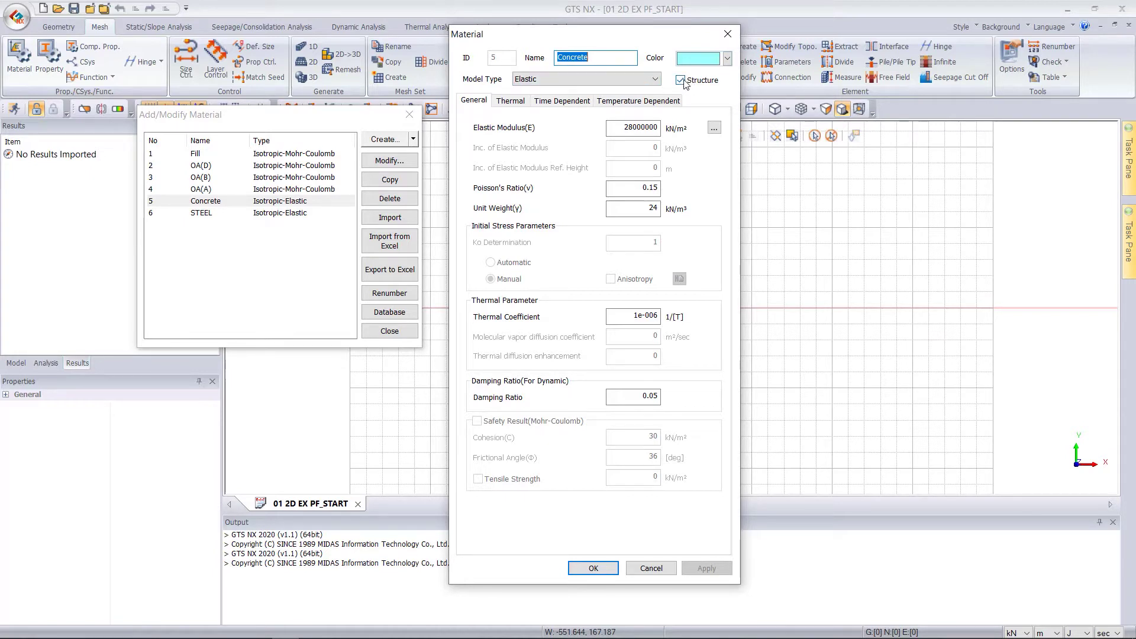
pyautogui.doubleClick(616, 127)
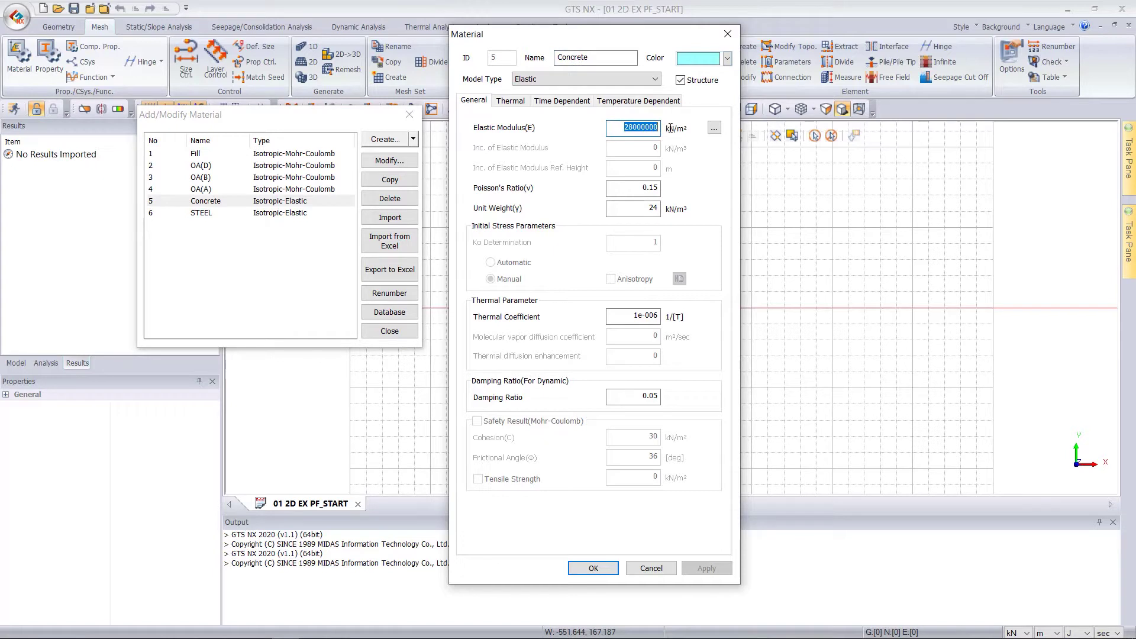
pyautogui.doubleClick(617, 191)
pyautogui.press('Tab')
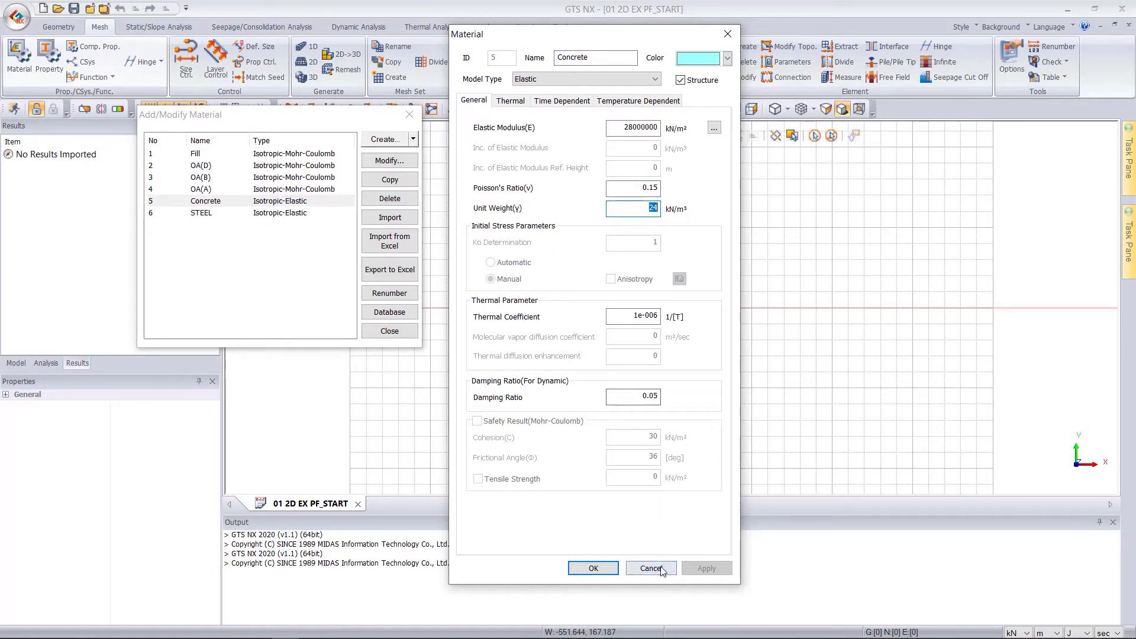
pyautogui.click(651, 568)
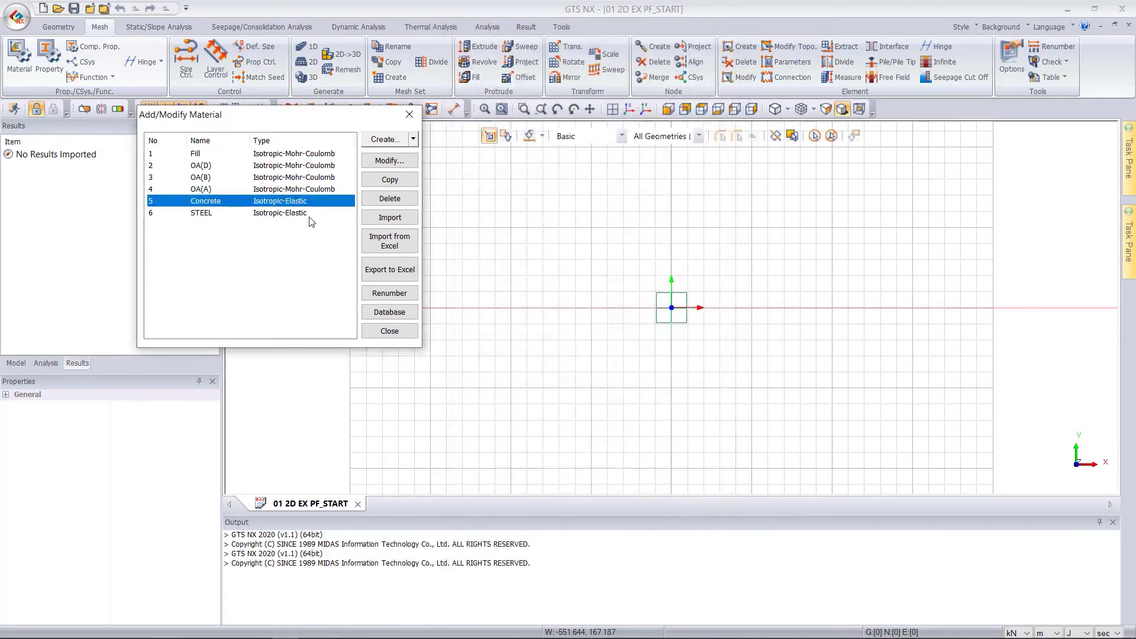
# - Inspect the STEEL material's elastic parameters, and close both the material and the material list without changes
pyautogui.doubleClick(202, 213)
pyautogui.moveTo(600, 127); pyautogui.dragTo(631, 79)
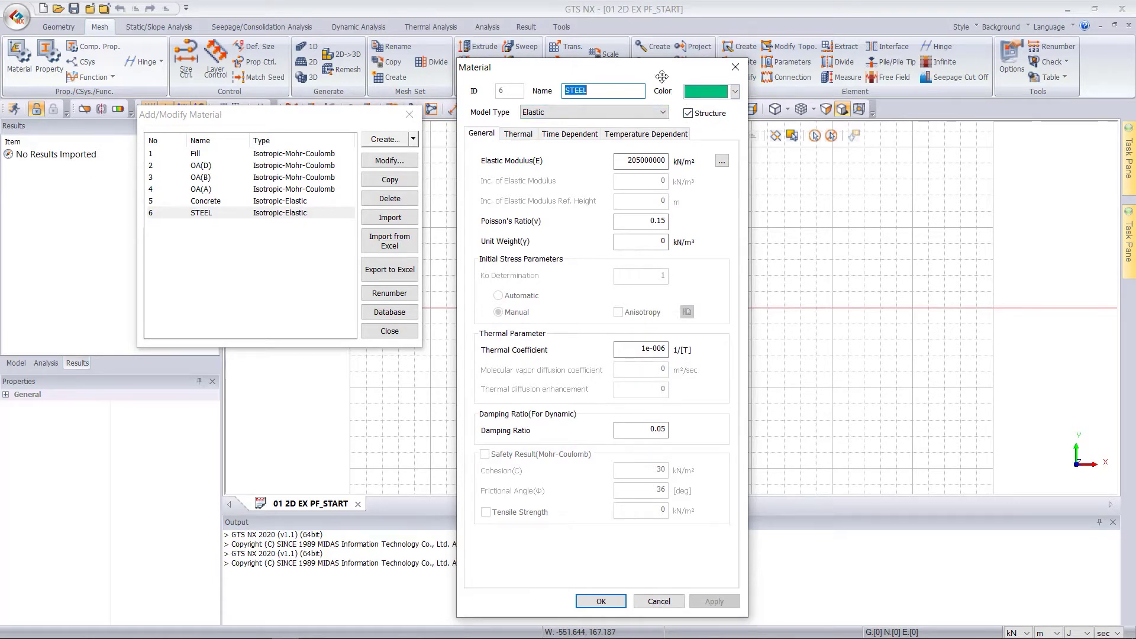
pyautogui.moveTo(660, 72); pyautogui.dragTo(655, 48)
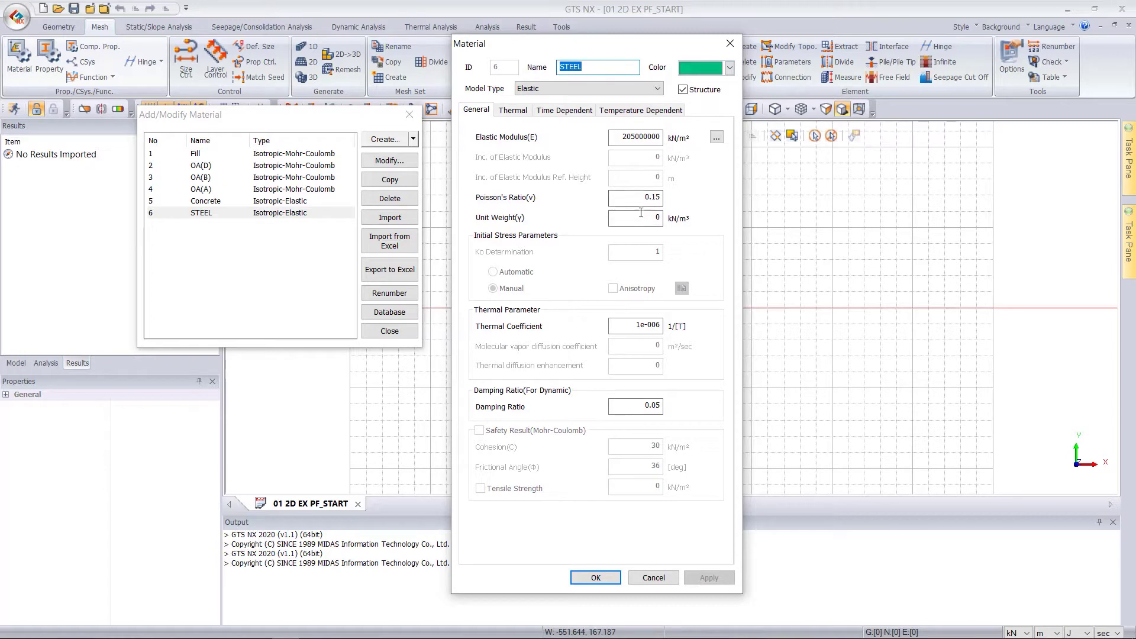
pyautogui.click(653, 580)
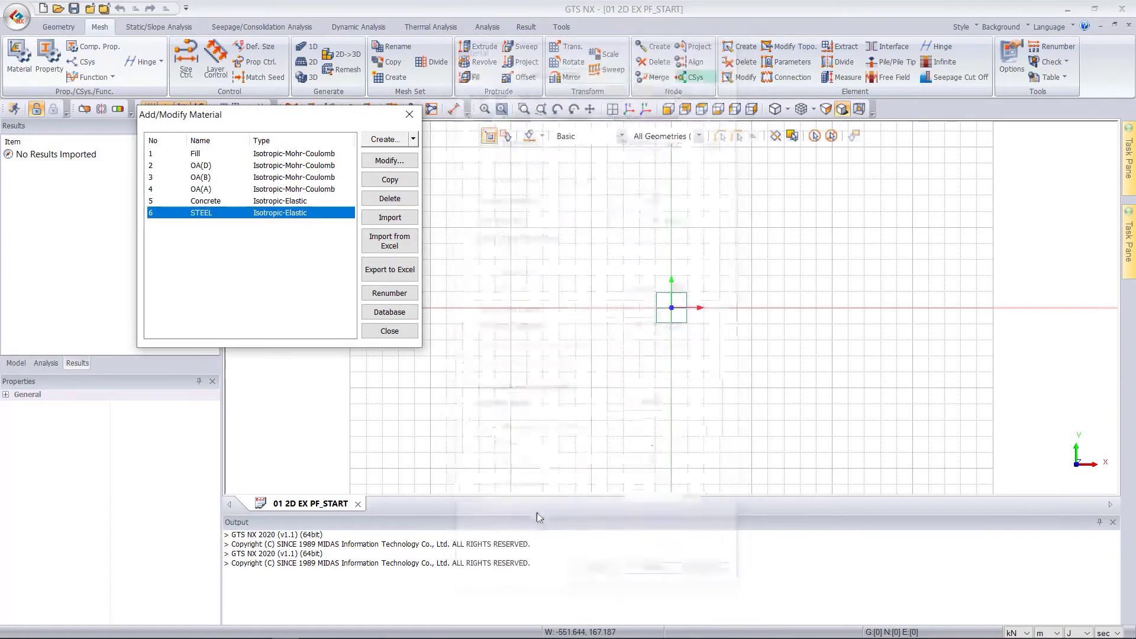
pyautogui.click(389, 332)
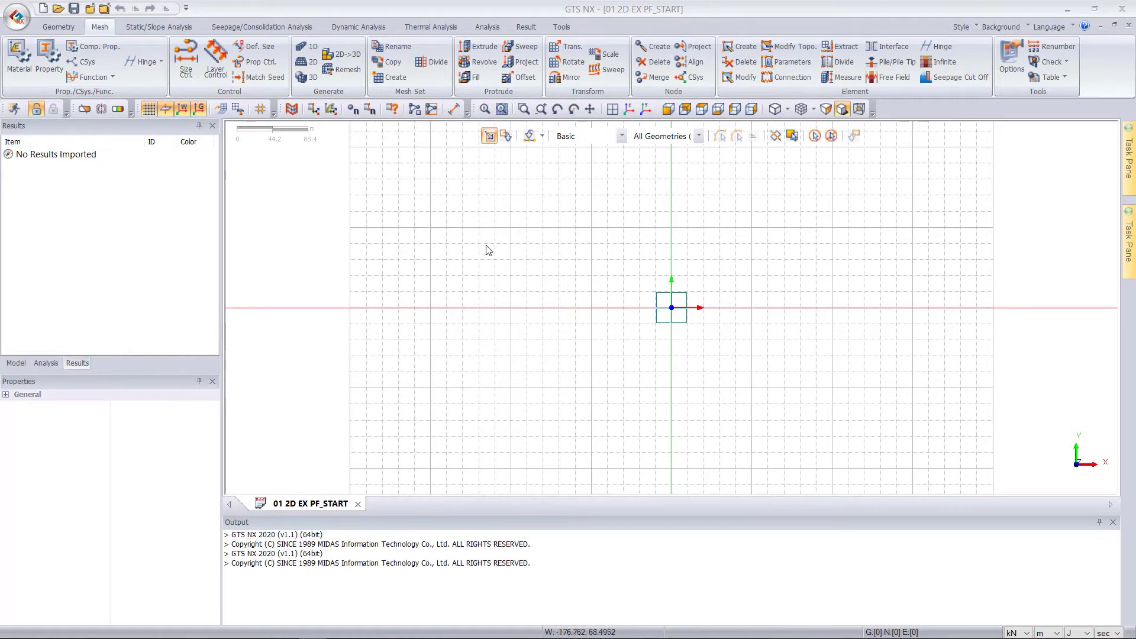
# - Open the property list, check the material assigned to the FILL plane strain property, and go through the OA(D), OA(B) and OA(A) properties
pyautogui.click(55, 61)
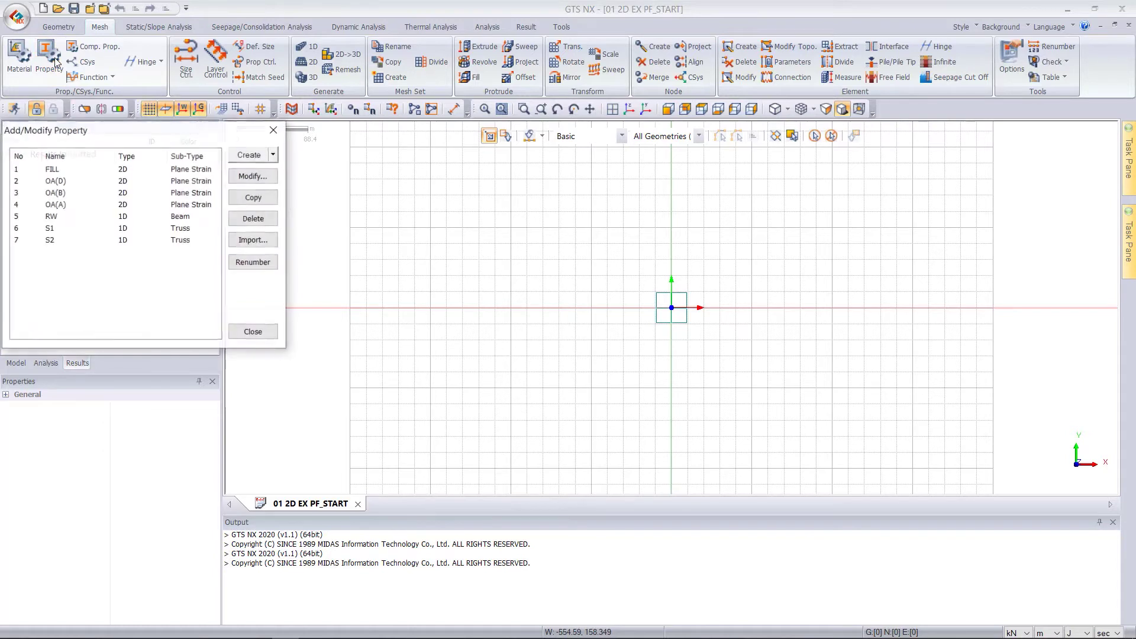
pyautogui.moveTo(88, 122); pyautogui.dragTo(201, 87)
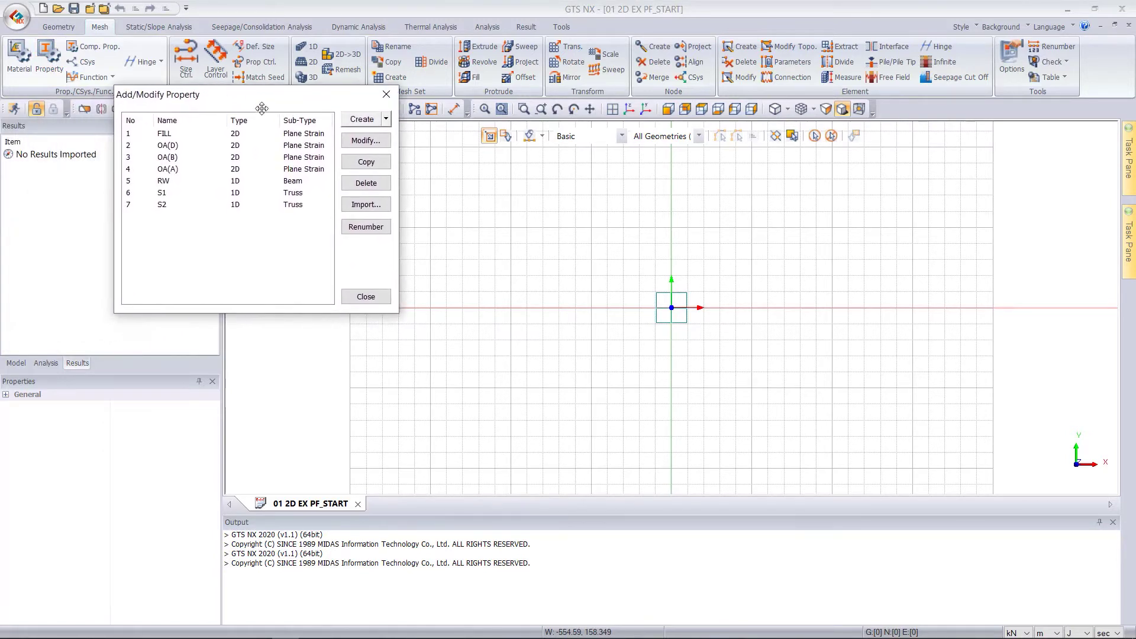
pyautogui.doubleClick(159, 136)
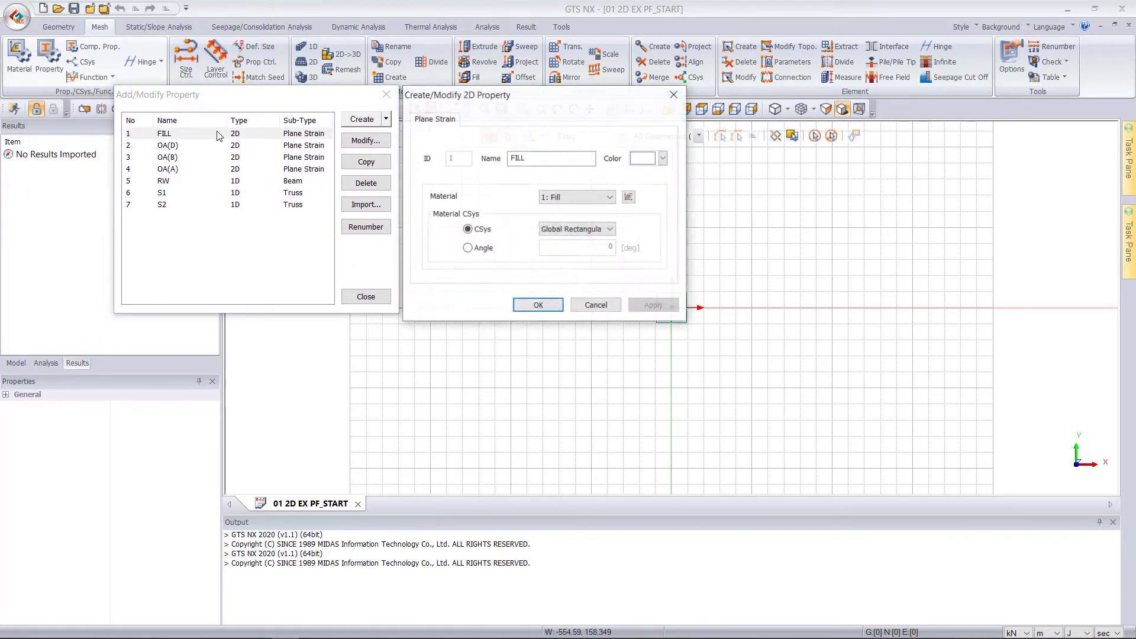
pyautogui.moveTo(491, 97); pyautogui.dragTo(520, 102)
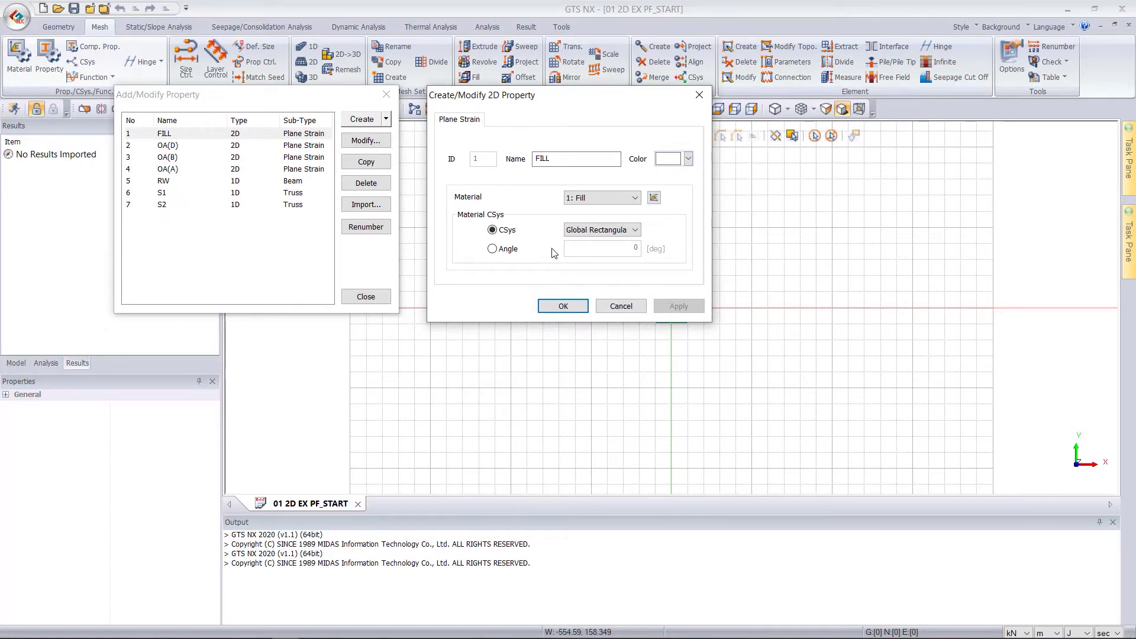
pyautogui.click(621, 306)
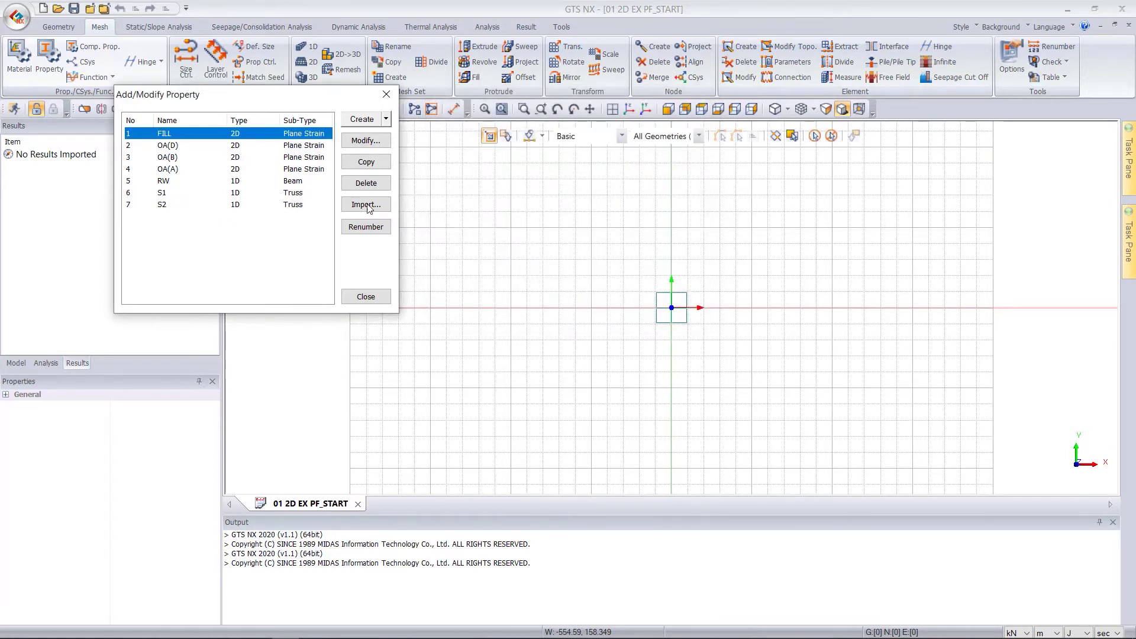
pyautogui.click(314, 146)
pyautogui.click(313, 158)
pyautogui.click(314, 170)
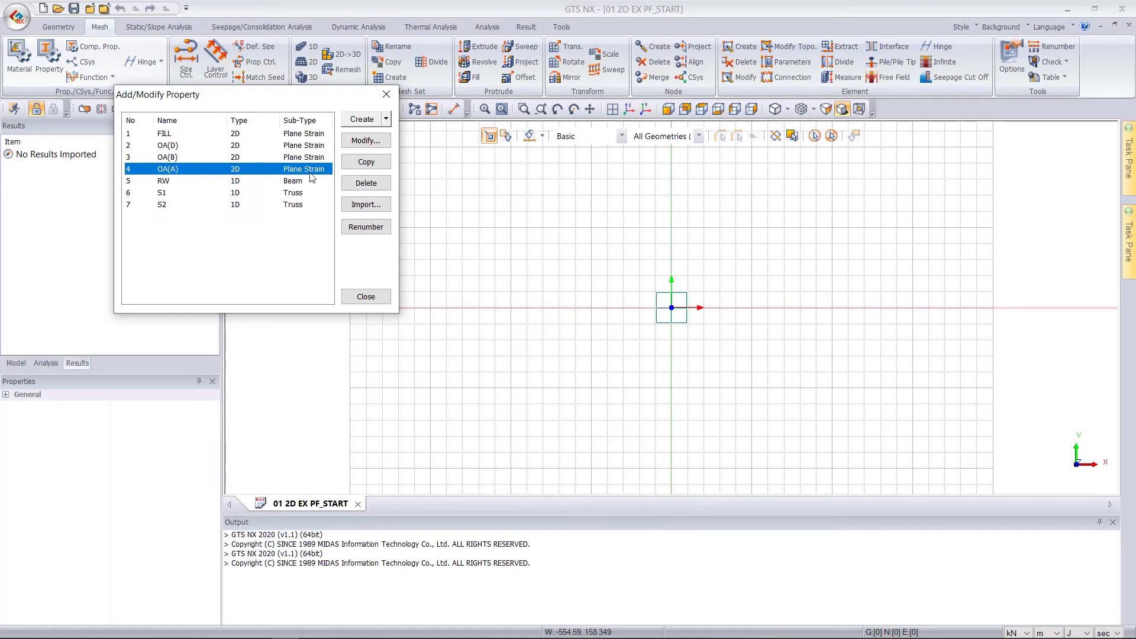
# - Inspect the RW beam property's material and section values, and close it without changes
pyautogui.doubleClick(288, 181)
pyautogui.moveTo(598, 95); pyautogui.dragTo(661, 81)
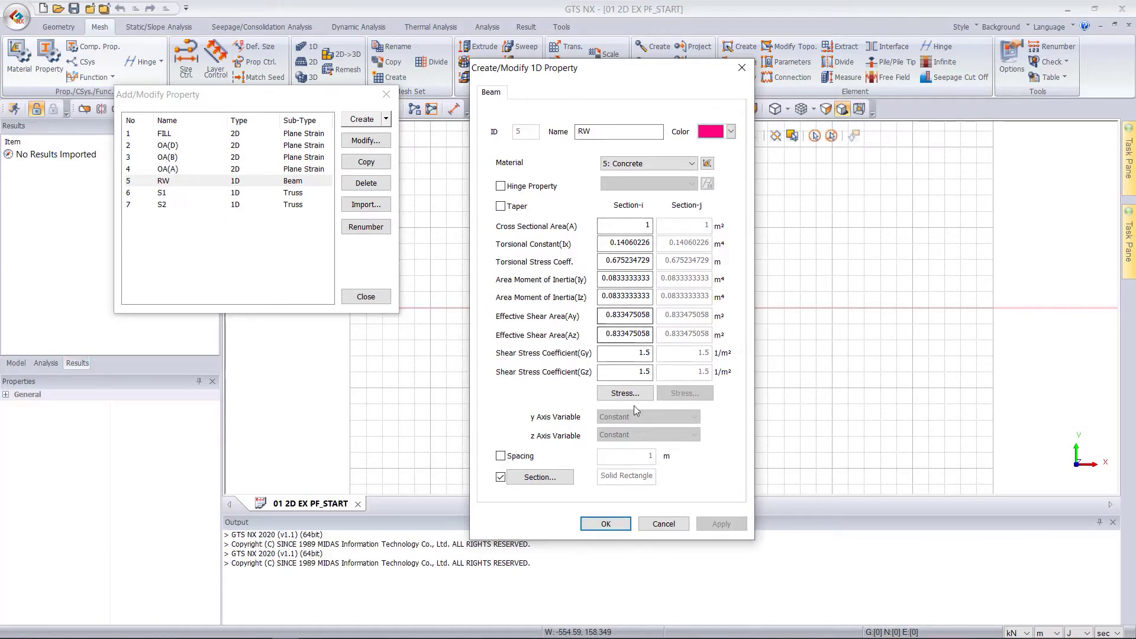
pyautogui.click(663, 525)
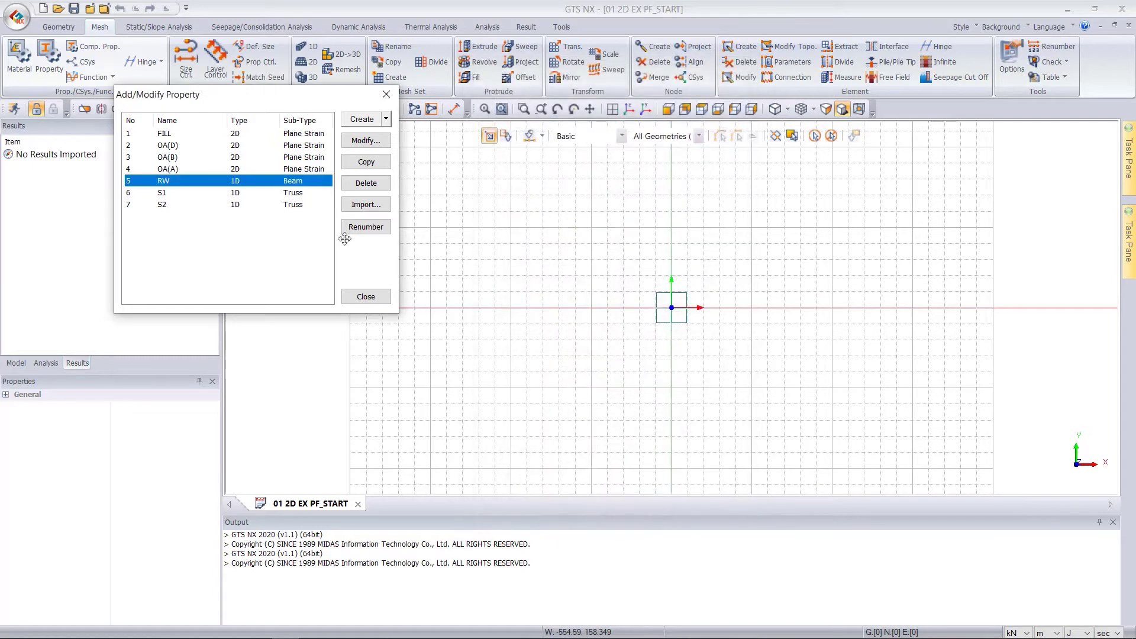
# - Look over the S1 and S2 truss properties in the list and open S1 to examine its material, area and spacing
pyautogui.click(288, 194)
pyautogui.click(290, 204)
pyautogui.click(288, 194)
pyautogui.click(290, 205)
pyautogui.click(289, 194)
pyautogui.click(290, 204)
pyautogui.click(289, 194)
pyautogui.click(291, 204)
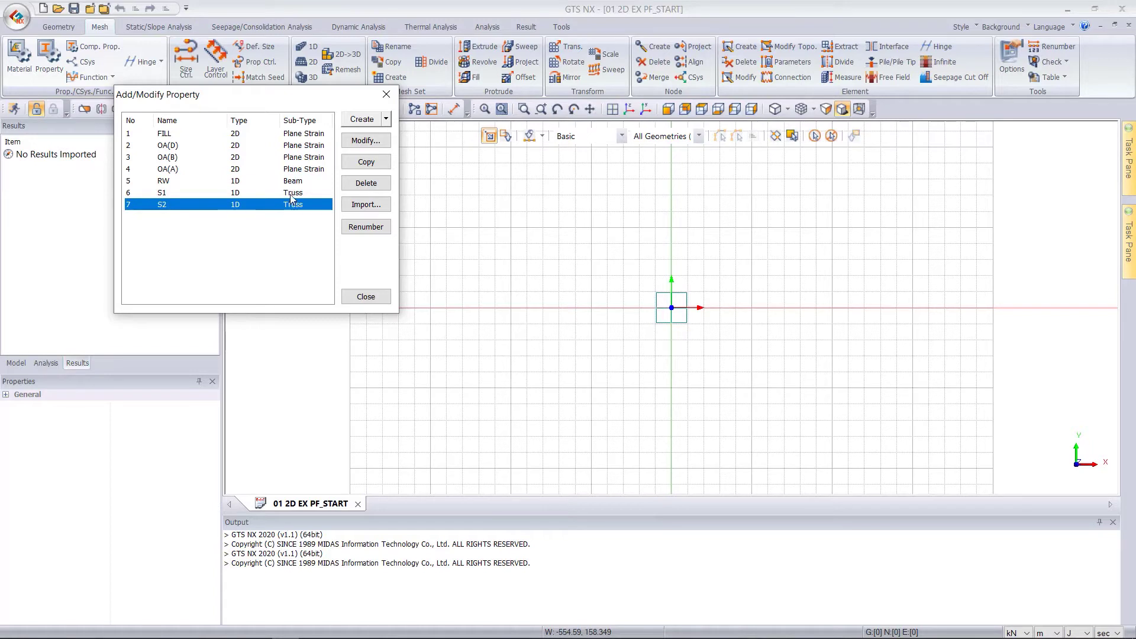
pyautogui.doubleClick(290, 193)
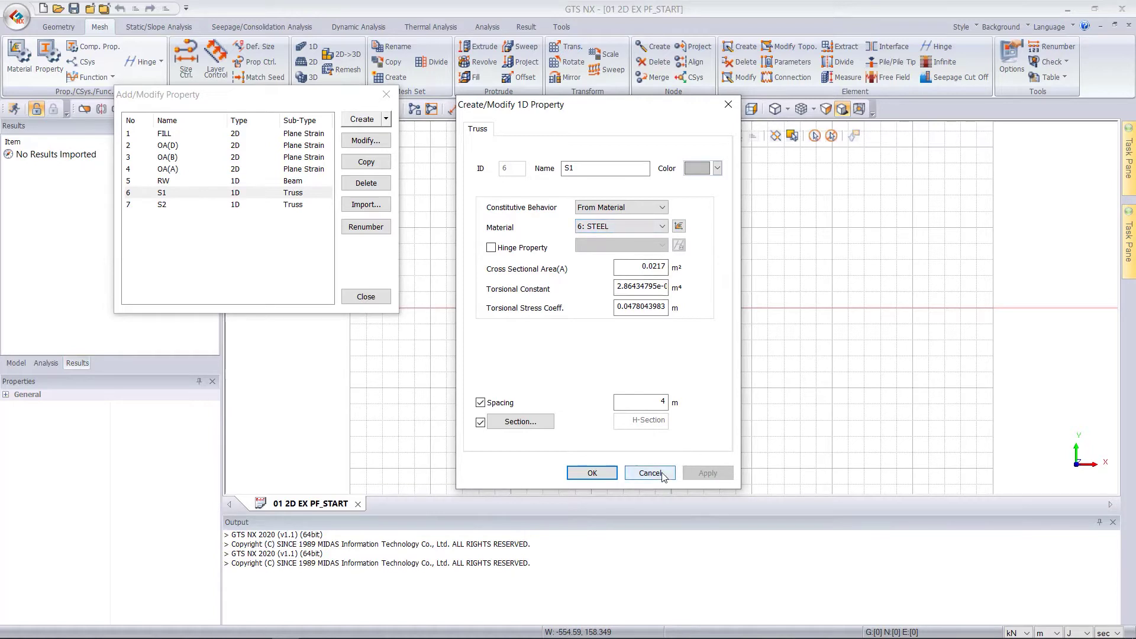
# - Examine the S1 truss's H-Section definition, including its BS-EN standard and the available section sizes, and close it without changes
pyautogui.click(534, 422)
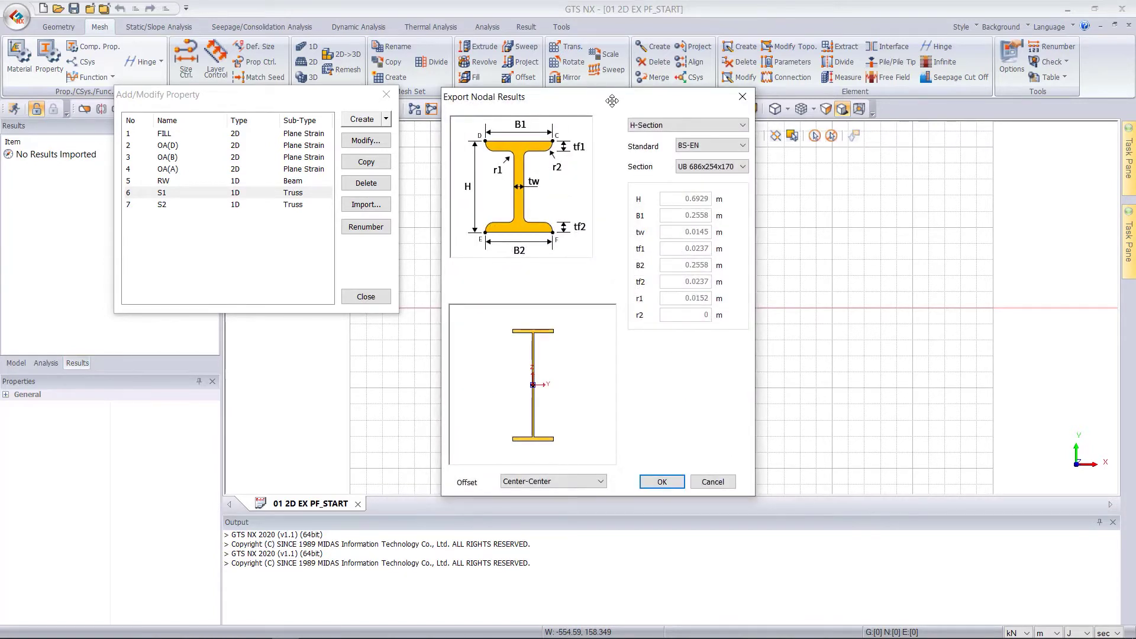
pyautogui.moveTo(691, 161); pyautogui.dragTo(390, 161)
pyautogui.click(435, 149)
pyautogui.click(435, 149)
pyautogui.click(437, 170)
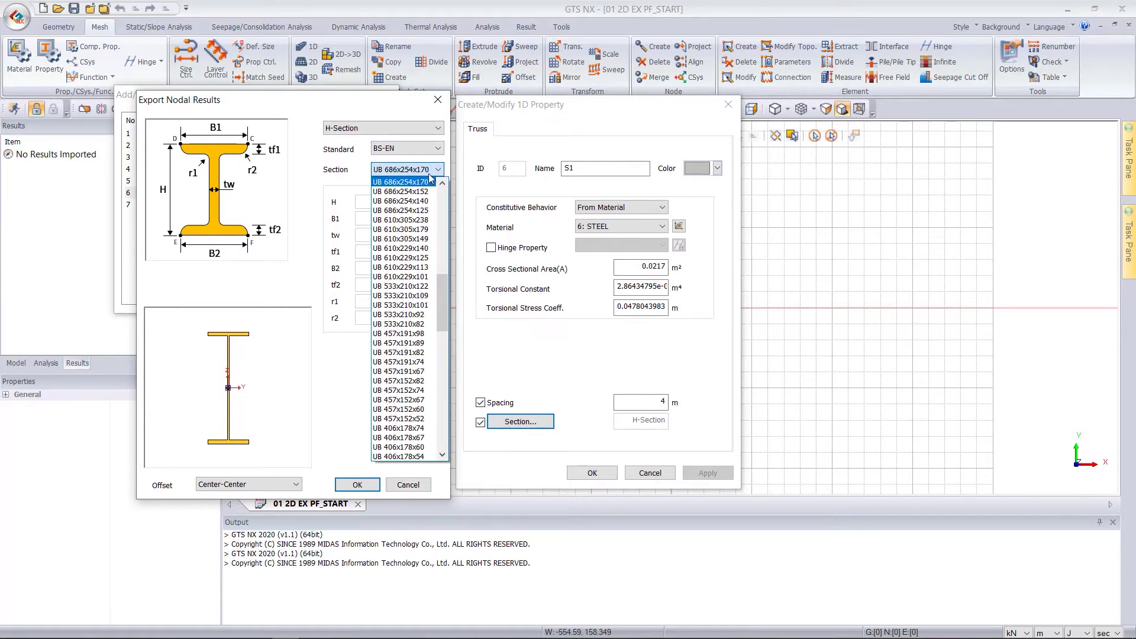
pyautogui.click(416, 182)
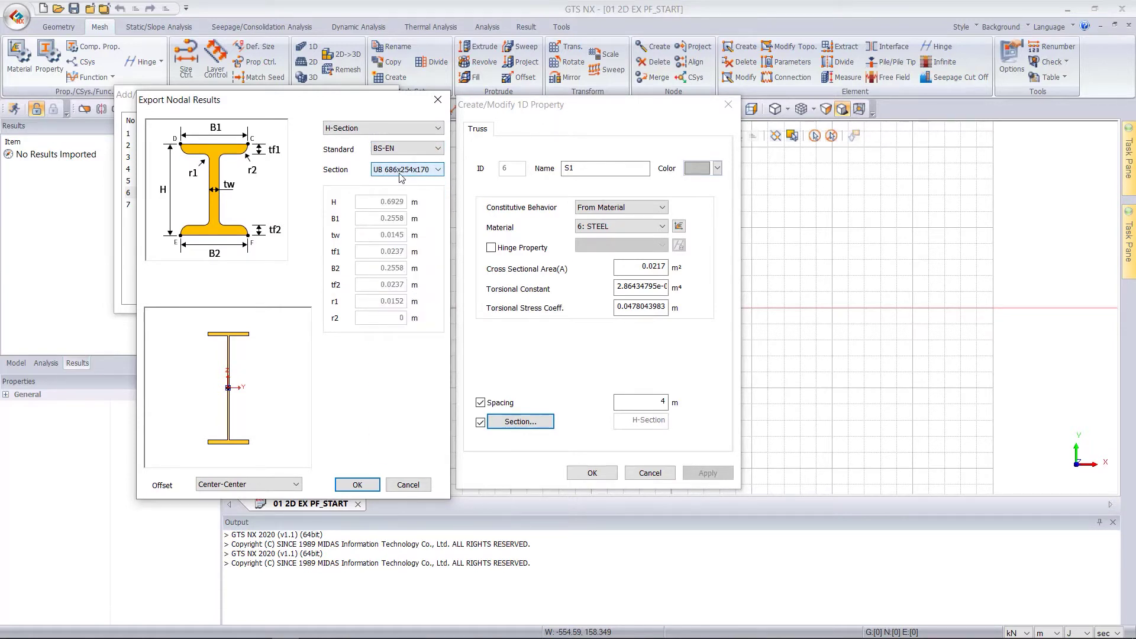
pyautogui.click(408, 485)
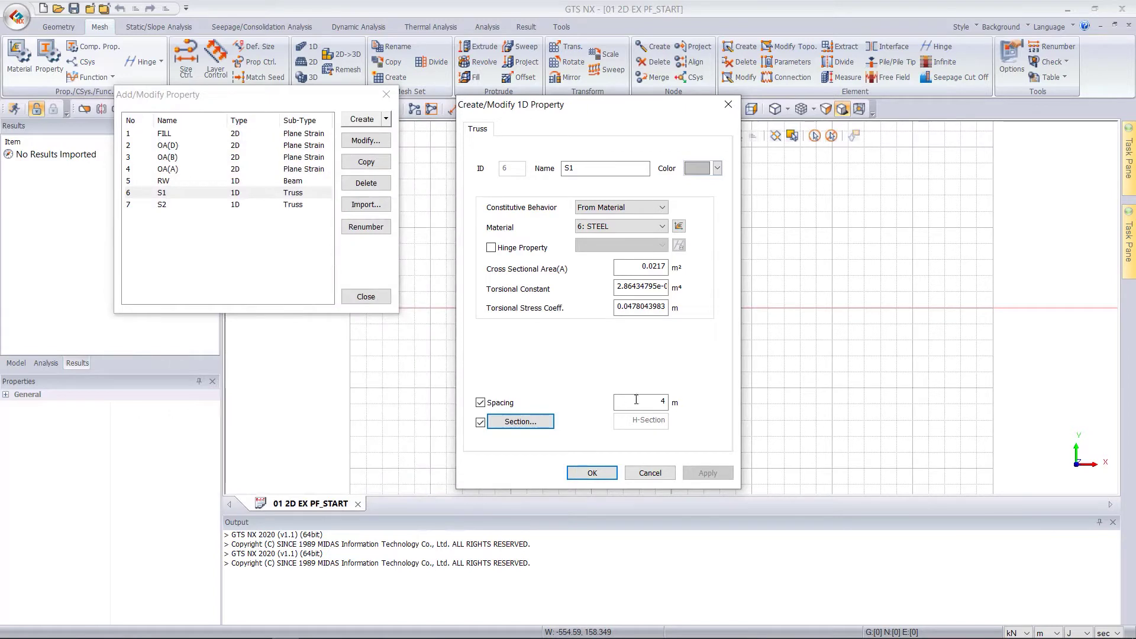
# - Check the S1 truss's spacing value, then close the property definition and the property list without changes
pyautogui.moveTo(644, 406); pyautogui.dragTo(675, 405)
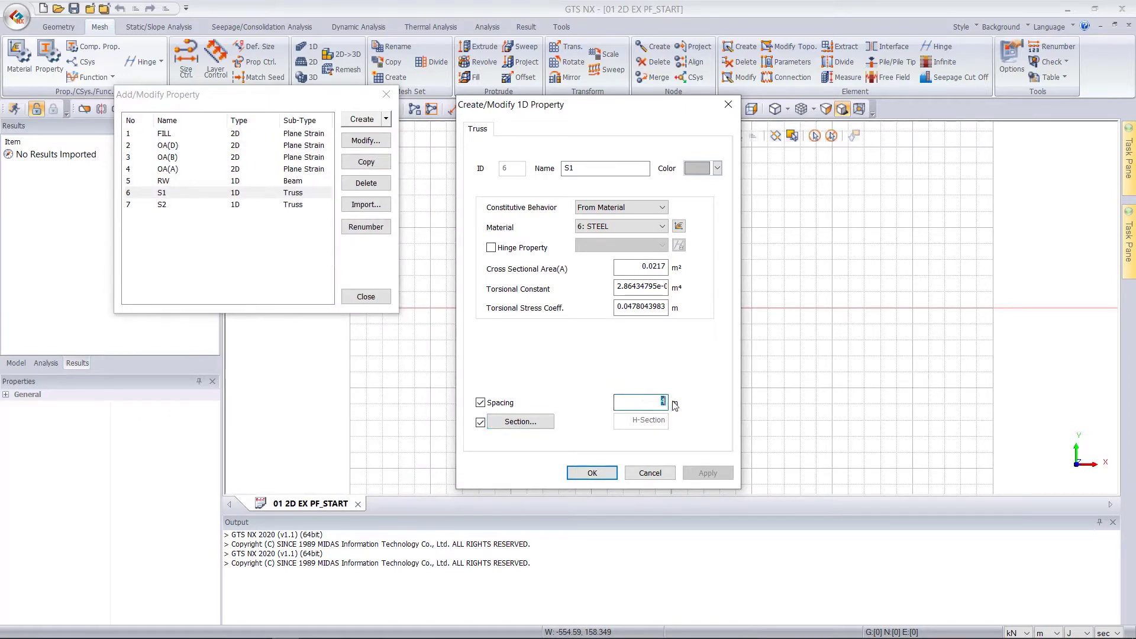
pyautogui.click(650, 474)
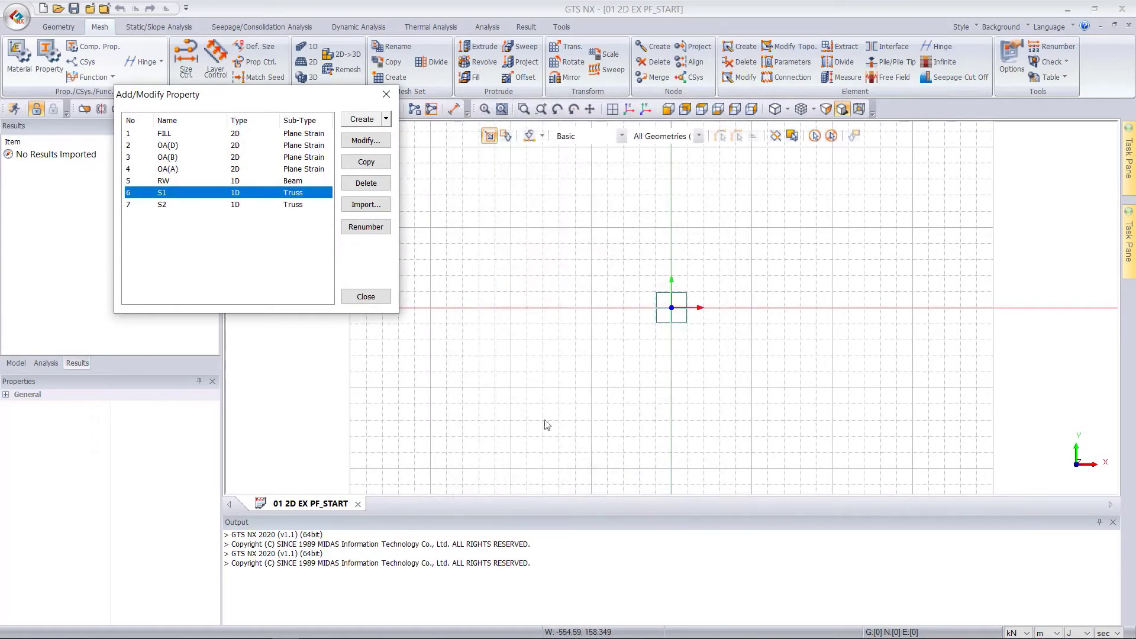
pyautogui.click(366, 296)
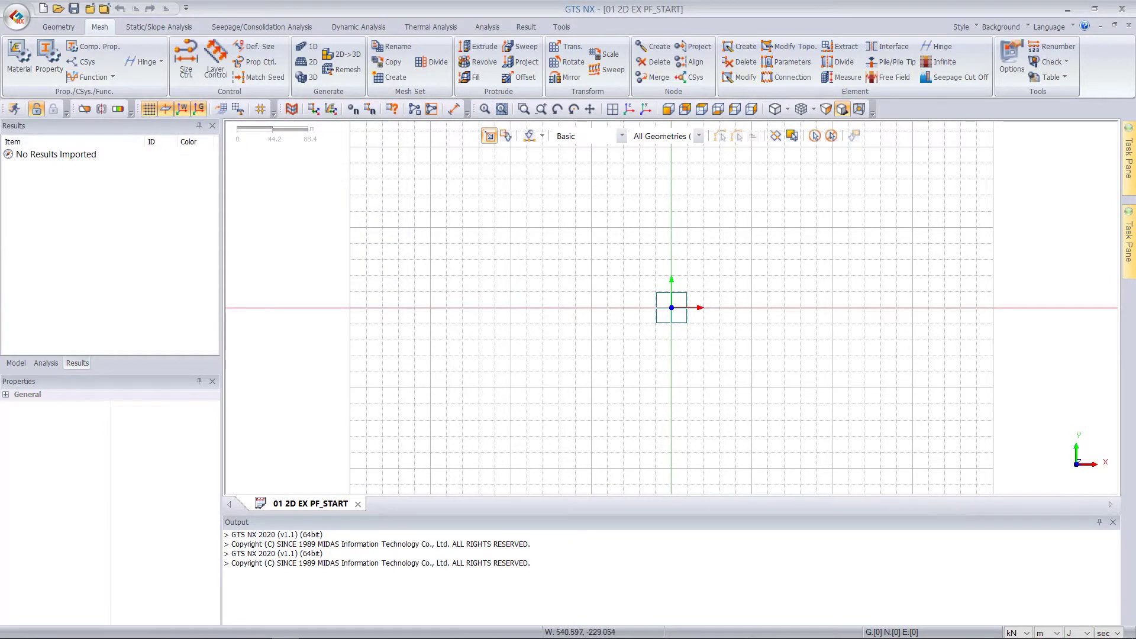
# - Undo the previous DWG import and import cDrawing1.dwg as a 2D wireframe into Geometry Set-1
pyautogui.hotkey('ctrl', 'z')
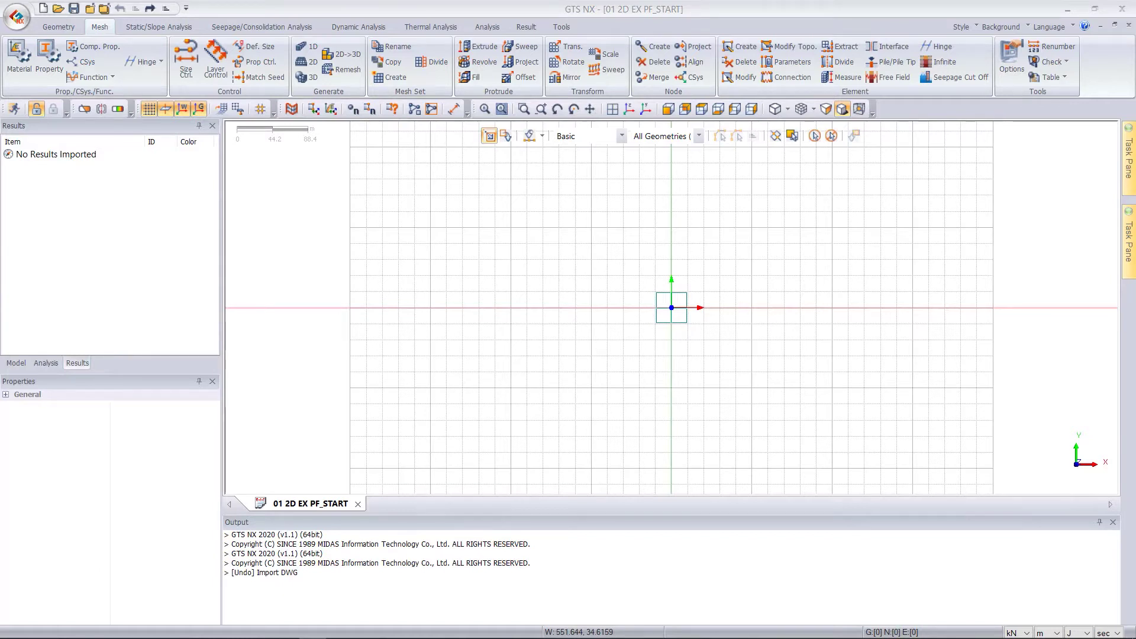
pyautogui.click(13, 19)
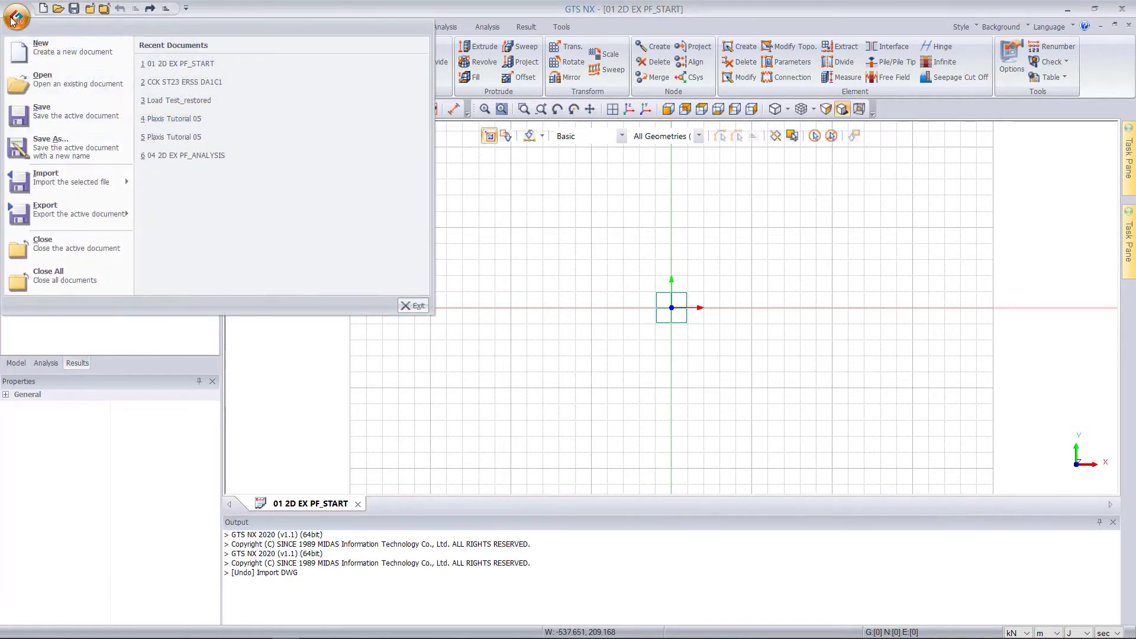
pyautogui.moveTo(89, 175)
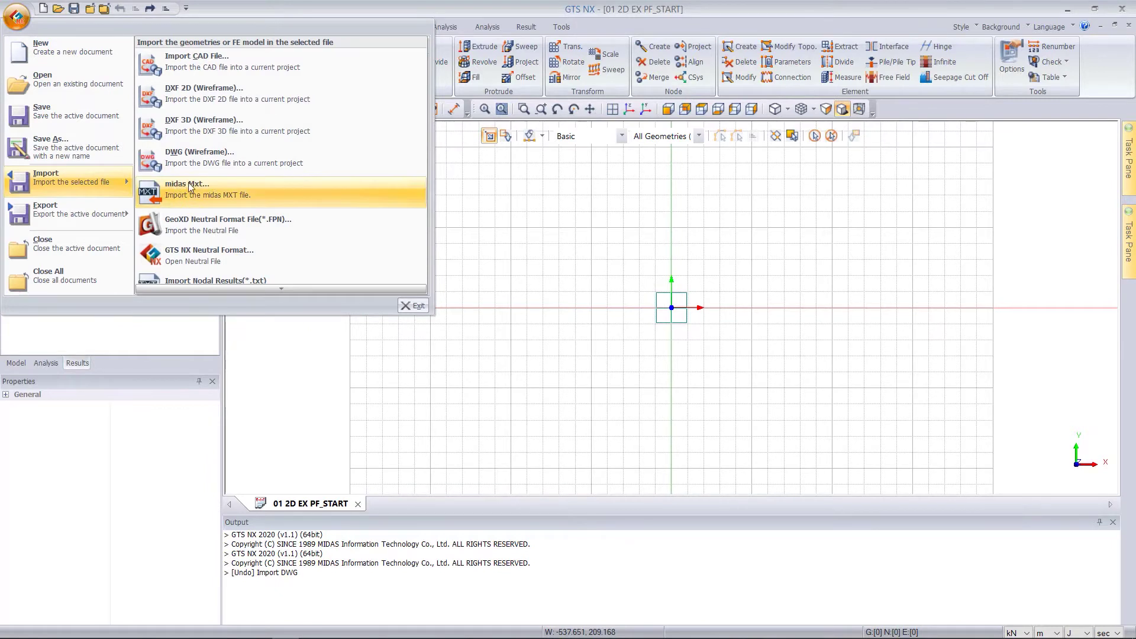
pyautogui.click(199, 156)
pyautogui.moveTo(134, 141); pyautogui.dragTo(153, 144)
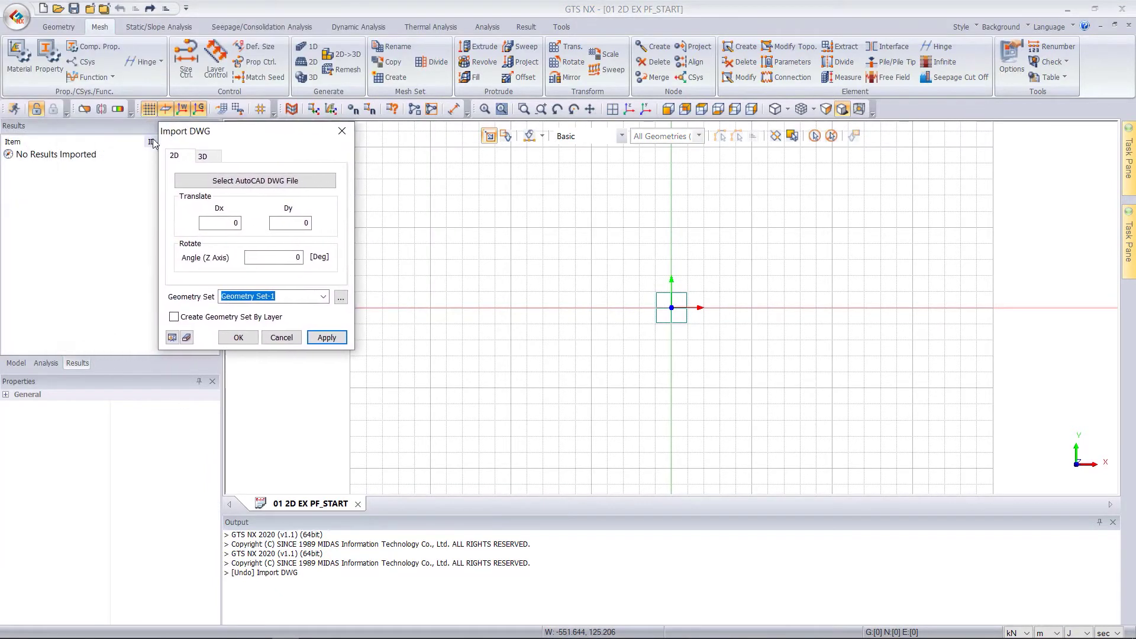
pyautogui.click(282, 188)
pyautogui.click(207, 161)
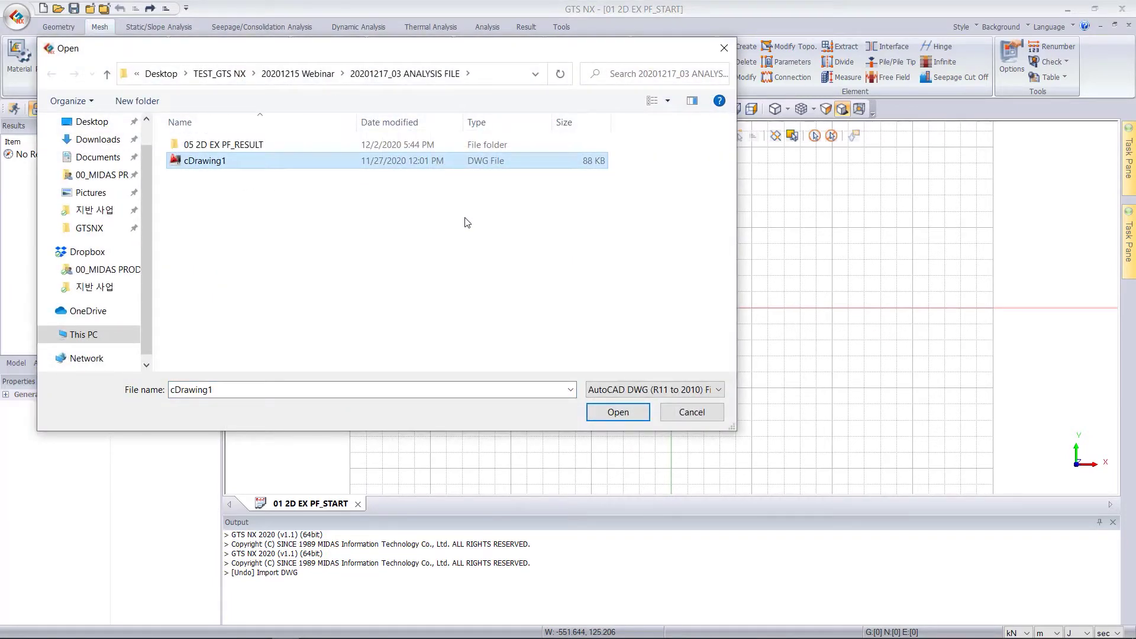
pyautogui.click(625, 414)
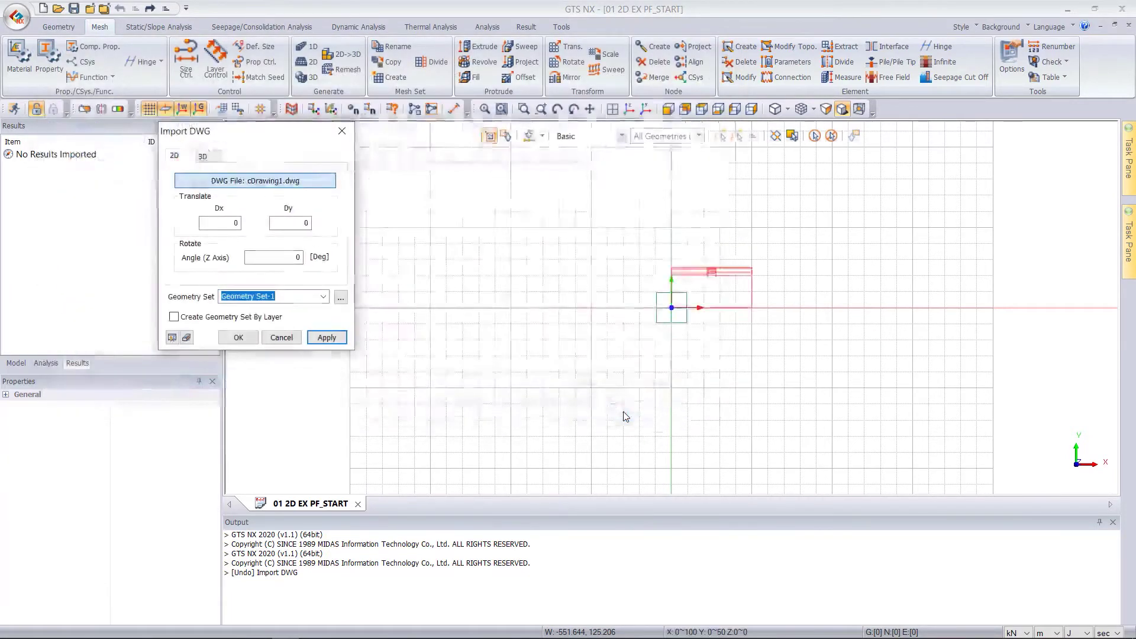
pyautogui.click(239, 337)
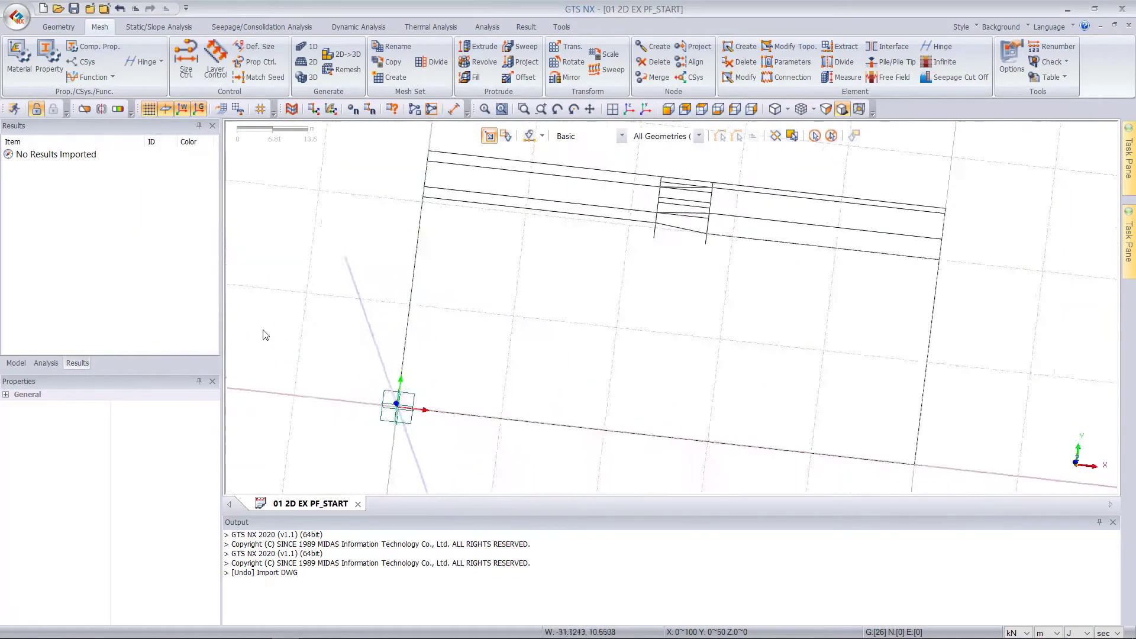
# - Make a face in Geometry Set-1 from the outer boundary edges of the imported ground section
pyautogui.scroll(-2, 660, 289)
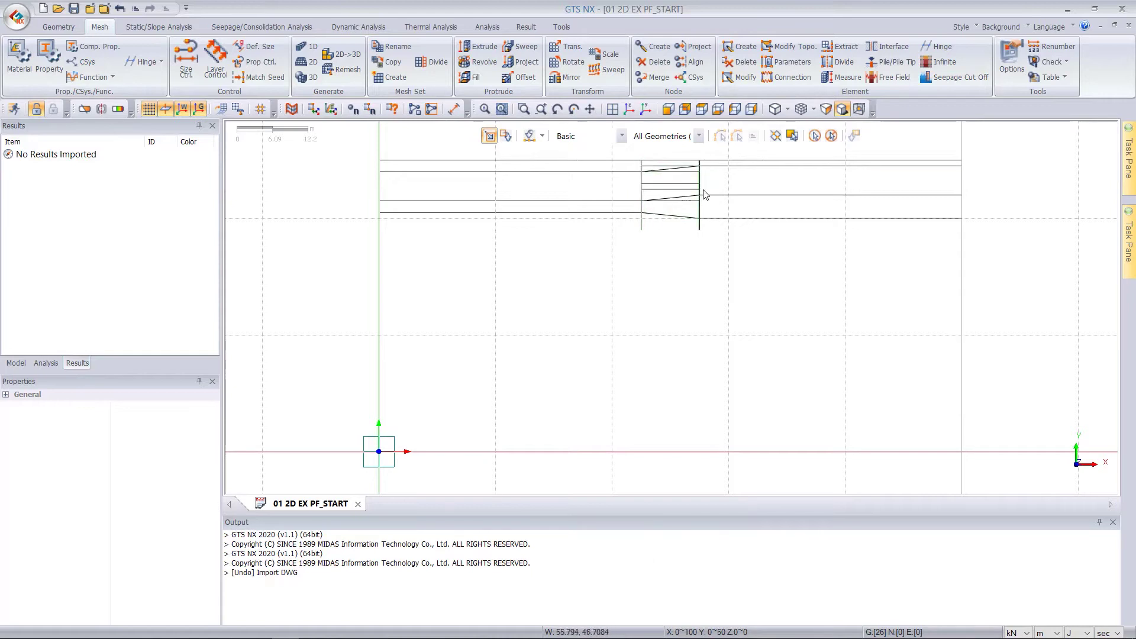
pyautogui.scroll(-1, 692, 201)
pyautogui.scroll(3, 665, 160)
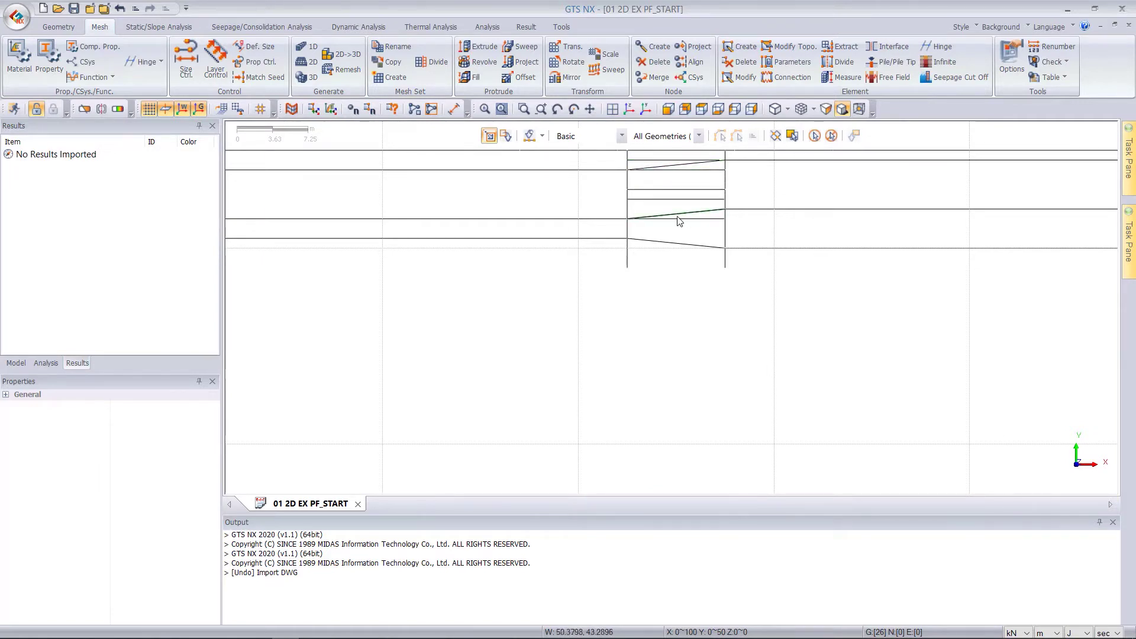
pyautogui.click(669, 109)
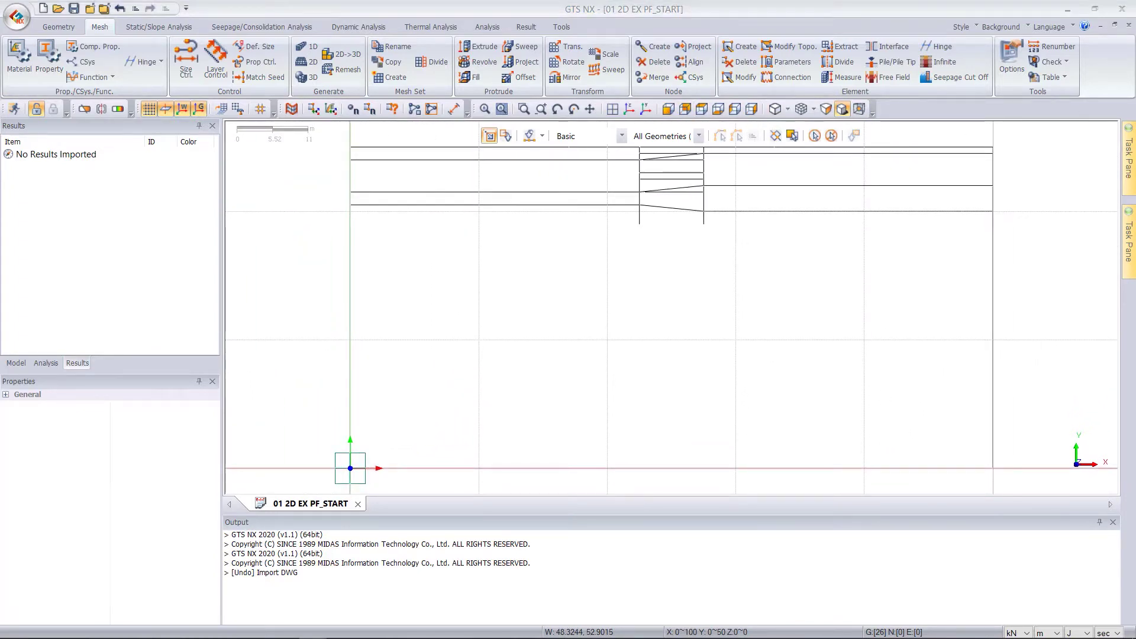
pyautogui.click(59, 26)
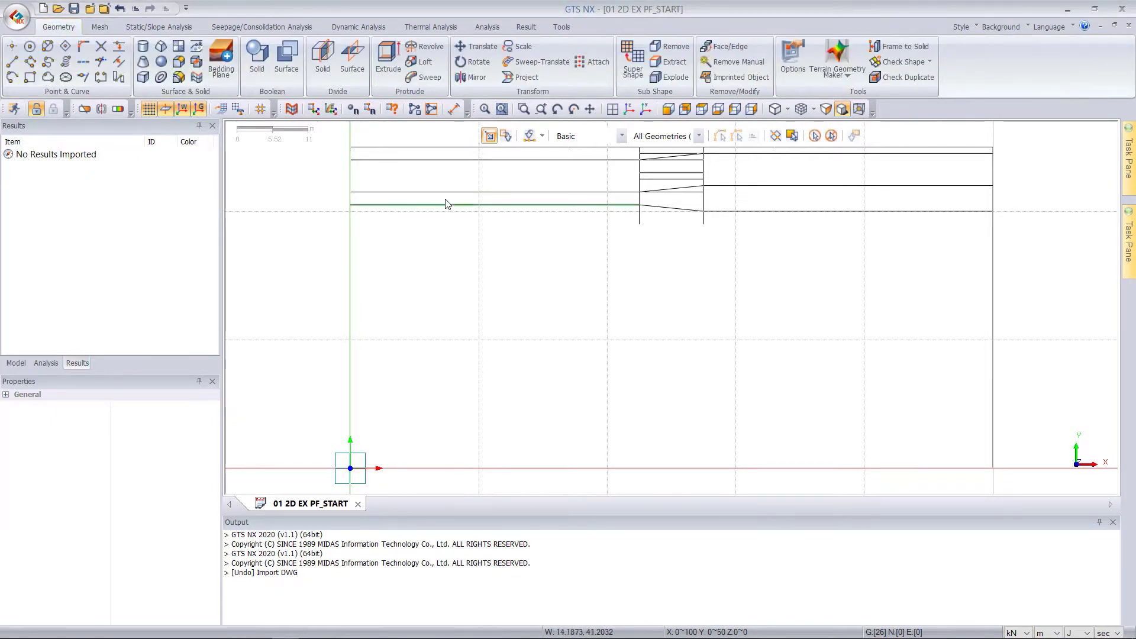
pyautogui.click(187, 50)
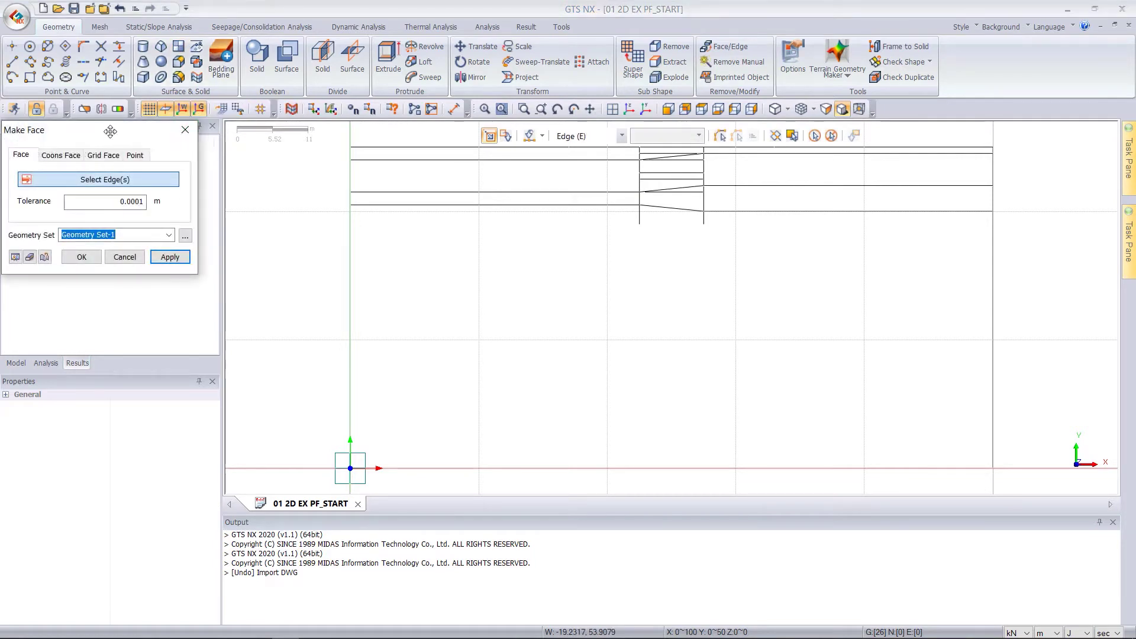
pyautogui.moveTo(110, 130); pyautogui.dragTo(181, 145)
pyautogui.scroll(-2, 665, 225)
pyautogui.moveTo(948, 147); pyautogui.dragTo(349, 486)
pyautogui.moveTo(366, 403); pyautogui.dragTo(927, 148)
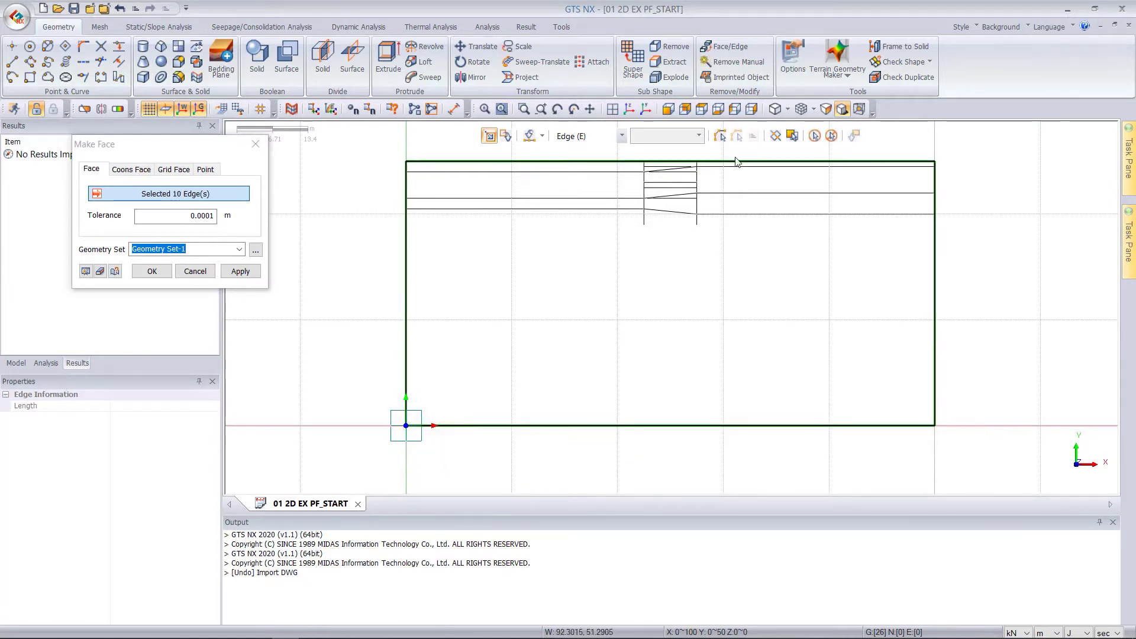
pyautogui.click(151, 271)
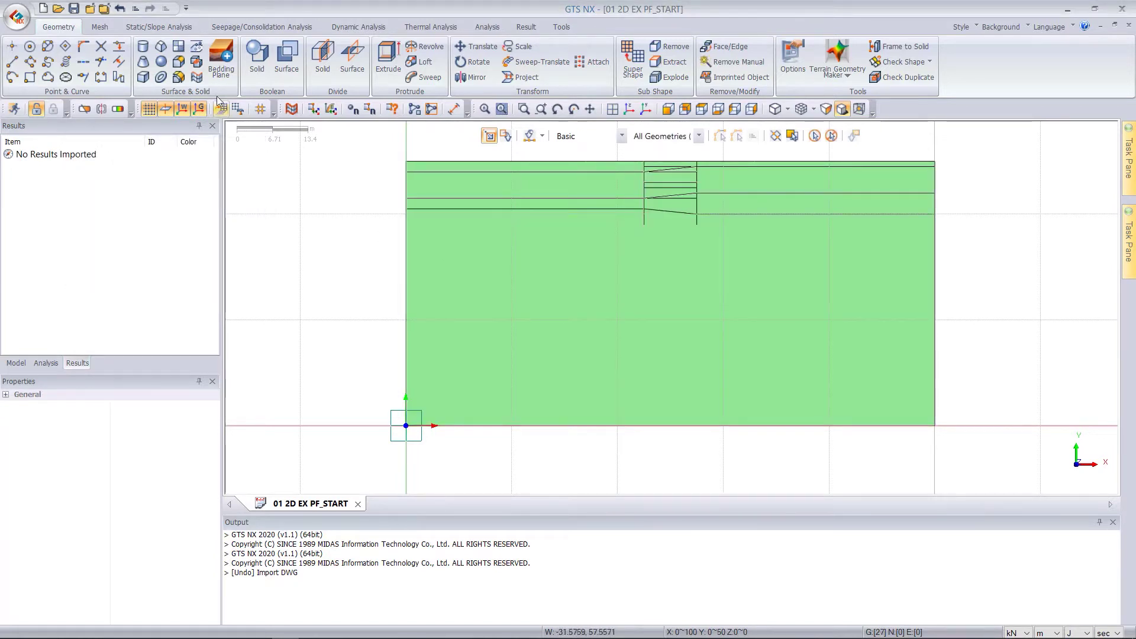
# - Imprint all the drawing's edges onto the ground face as curves, using the direction of the shortest path line
pyautogui.click(199, 54)
pyautogui.moveTo(130, 132); pyautogui.dragTo(238, 139)
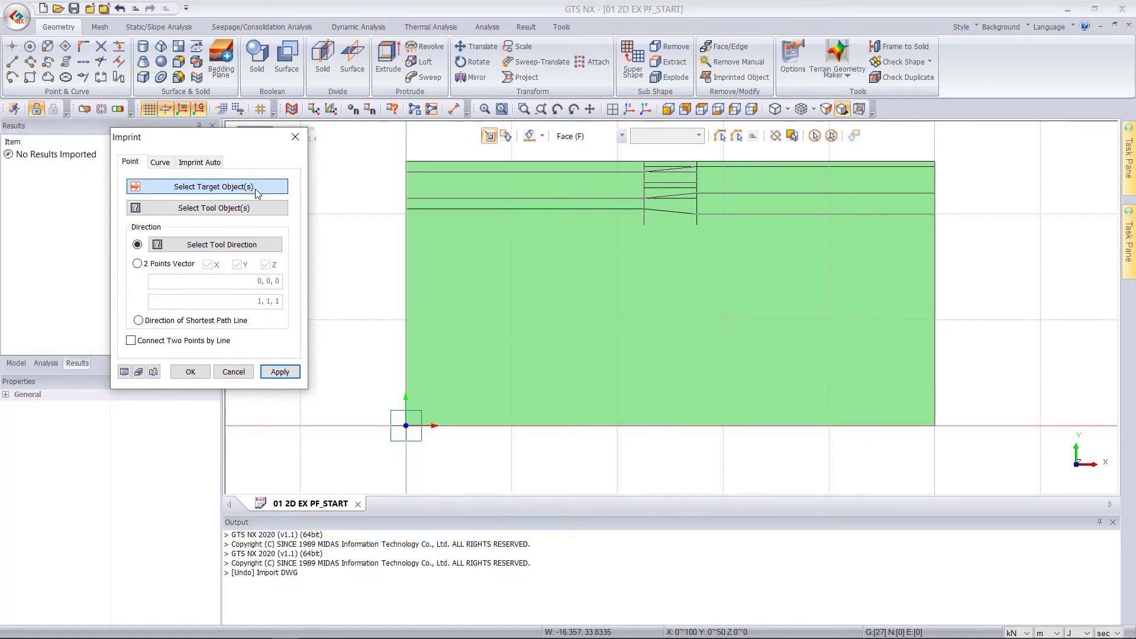
pyautogui.click(159, 163)
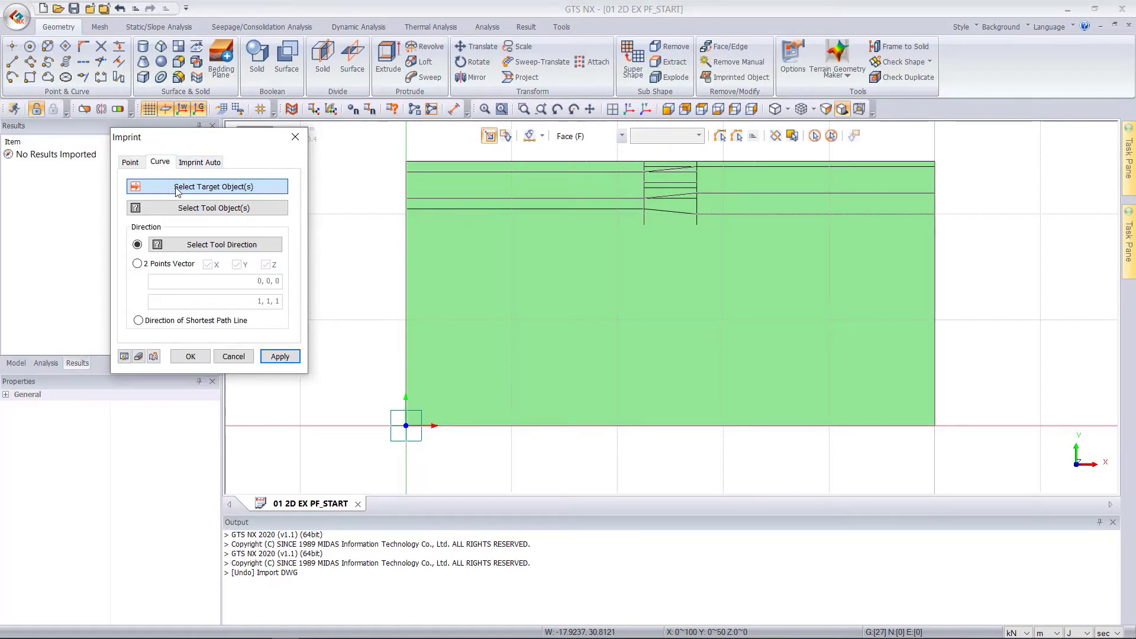
pyautogui.click(642, 304)
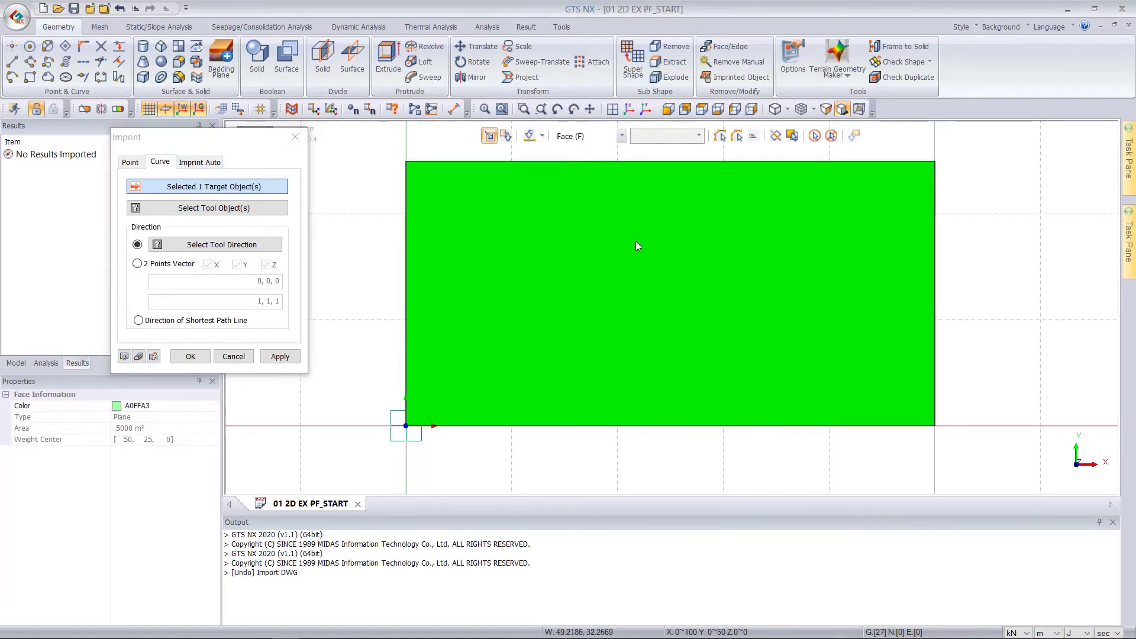
pyautogui.click(247, 212)
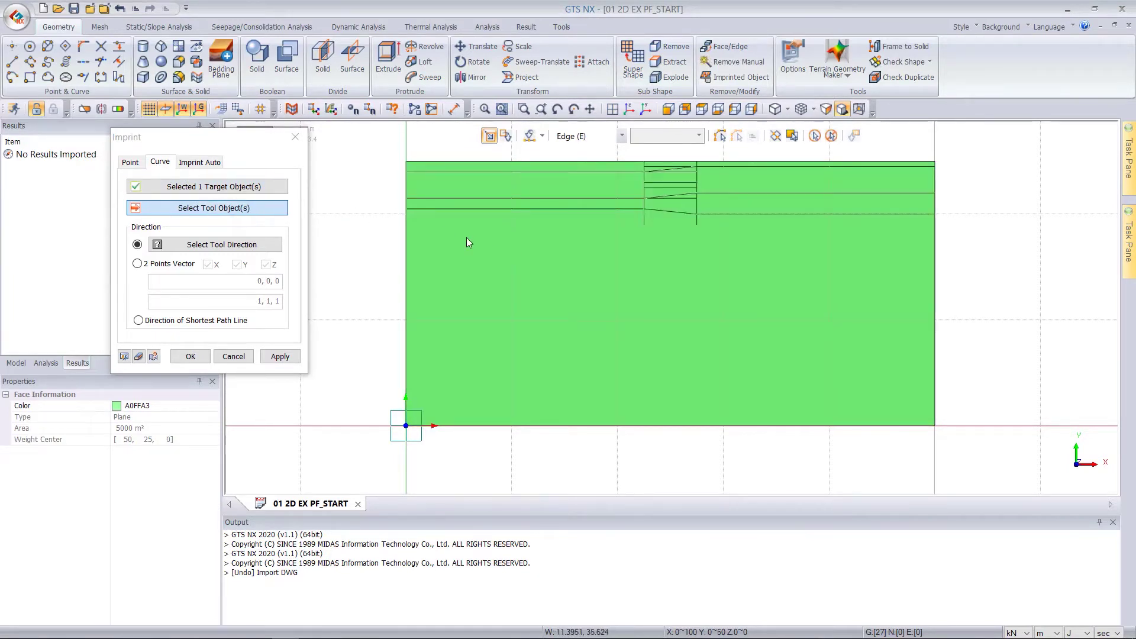
pyautogui.hotkey('ctrl', 'a')
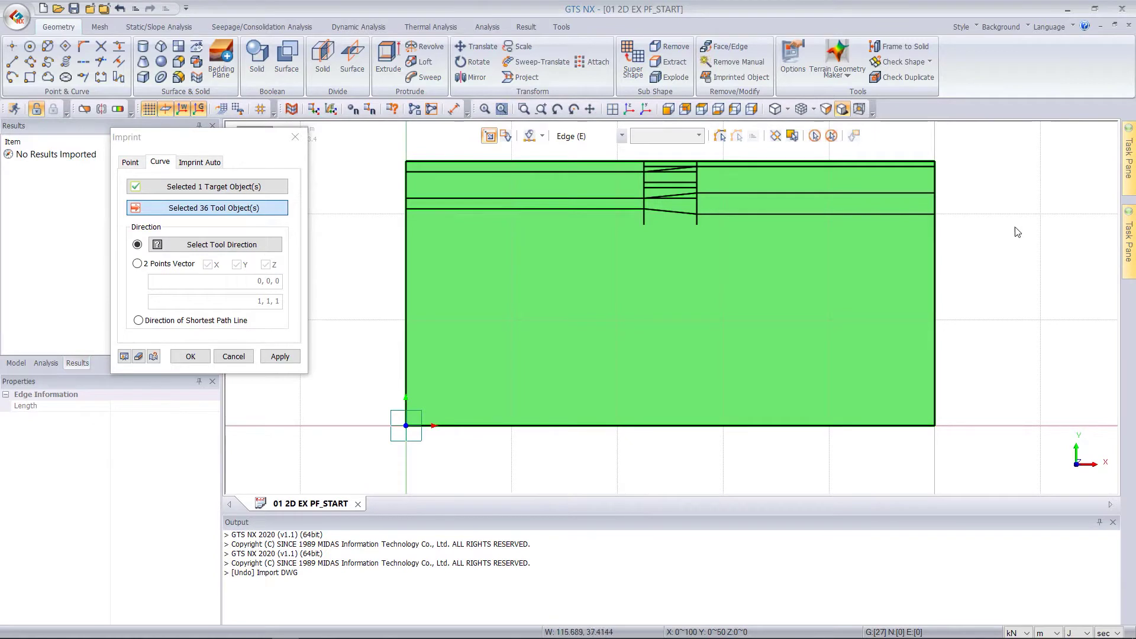
pyautogui.click(196, 324)
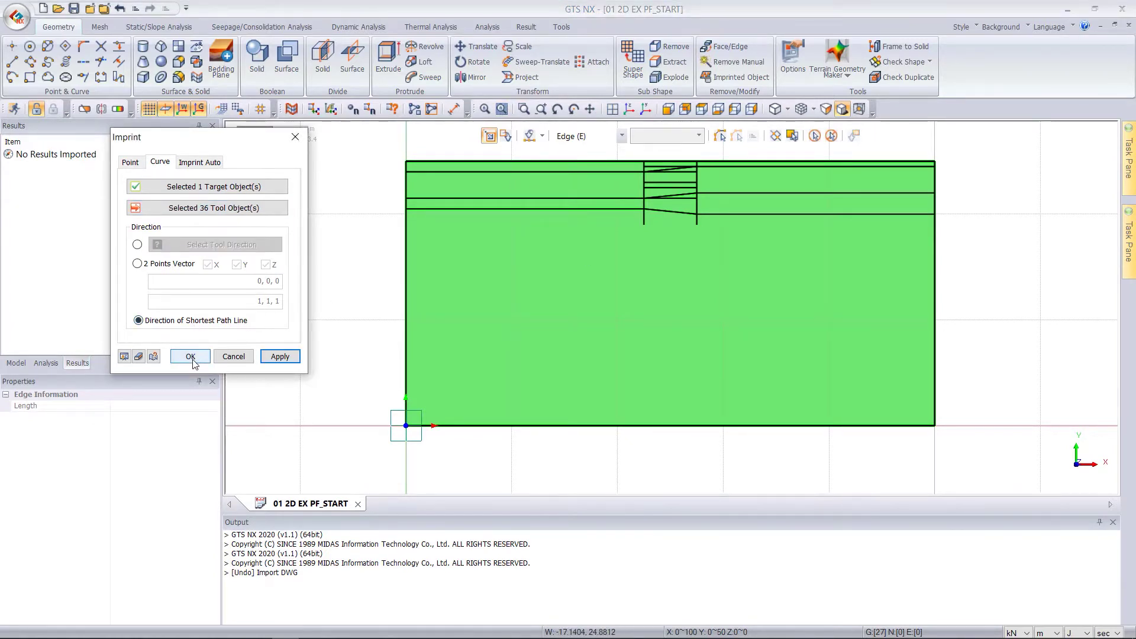
pyautogui.click(190, 356)
# - Check the visibility of the curves and surface in Geometry Set-1, and delete all of its Curve objects, keeping the surface
pyautogui.click(16, 362)
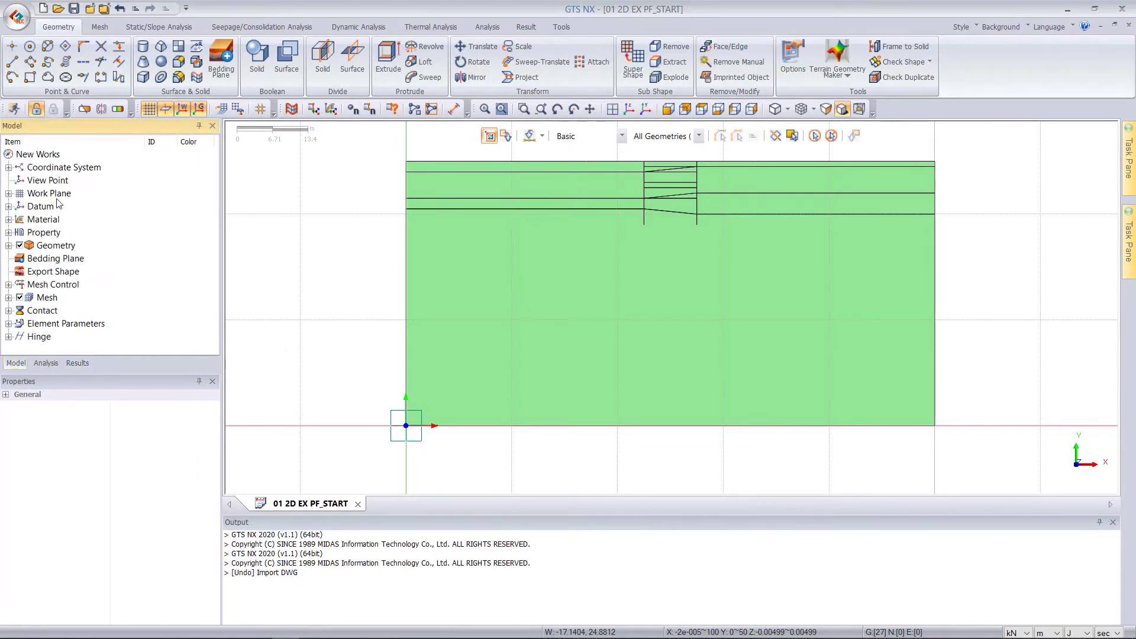
pyautogui.doubleClick(50, 247)
pyautogui.doubleClick(77, 259)
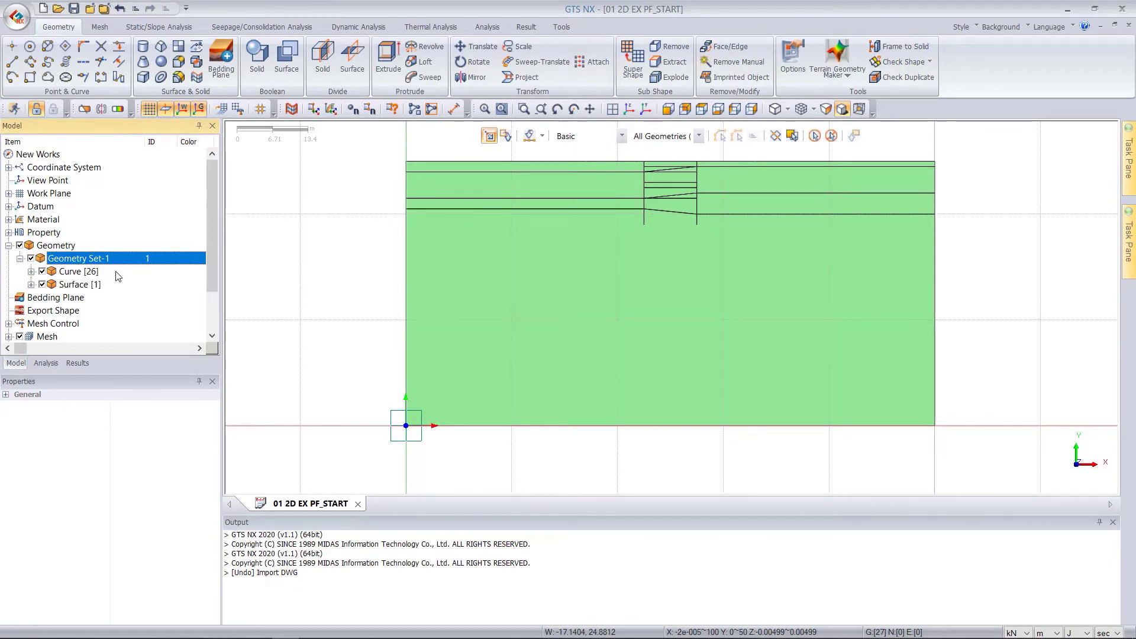
pyautogui.click(42, 272)
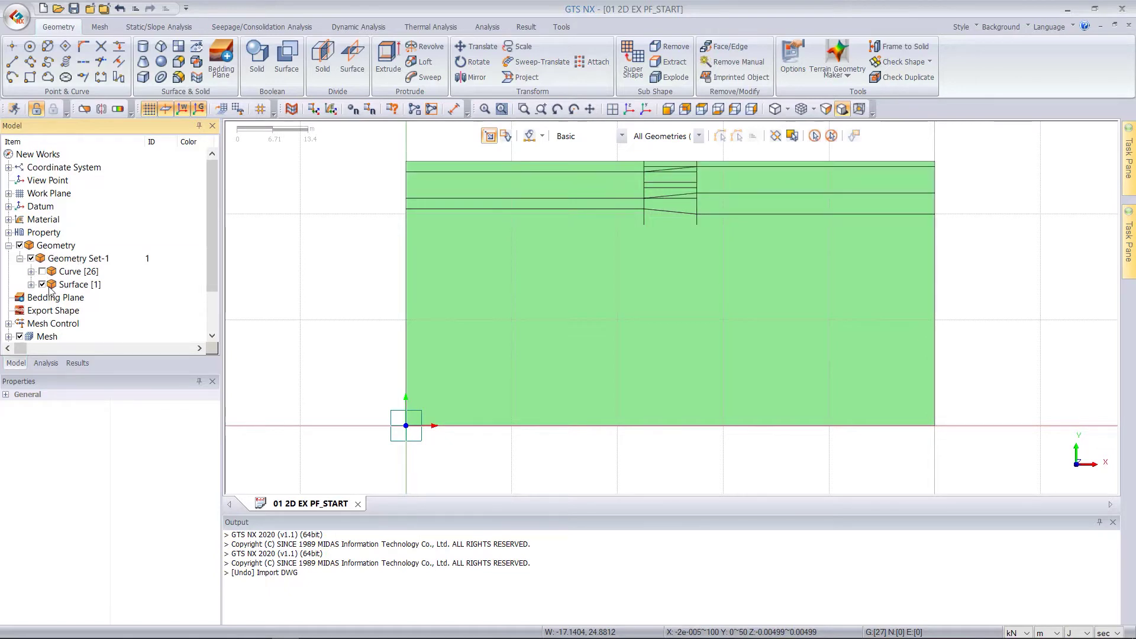
pyautogui.click(41, 285)
pyautogui.click(42, 285)
pyautogui.click(69, 273)
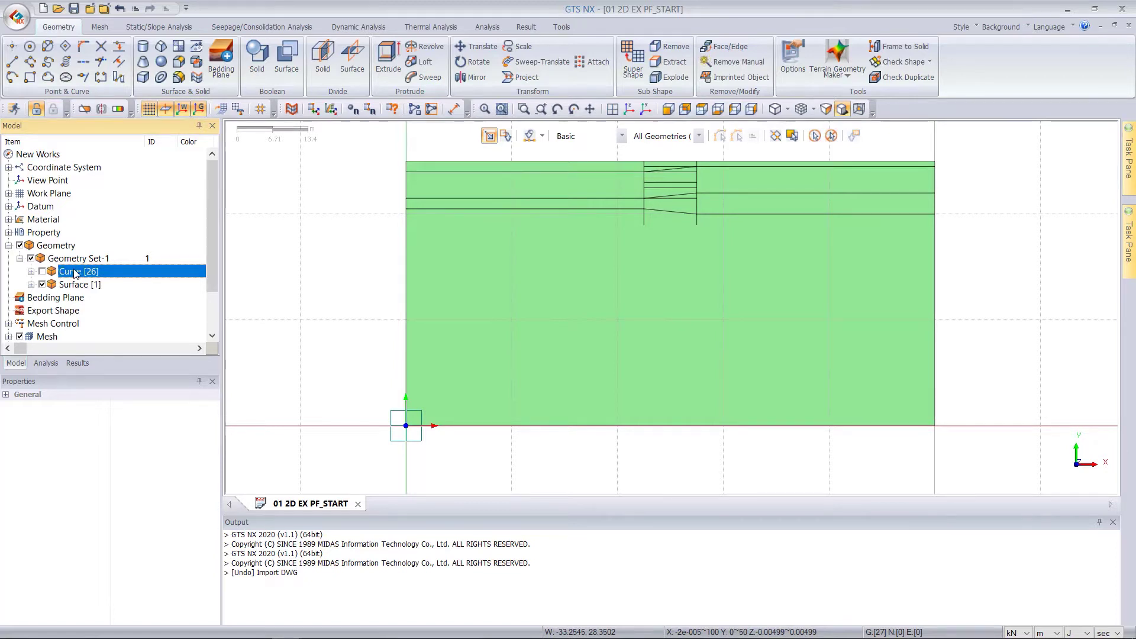
pyautogui.press('Delete')
pyautogui.click(532, 392)
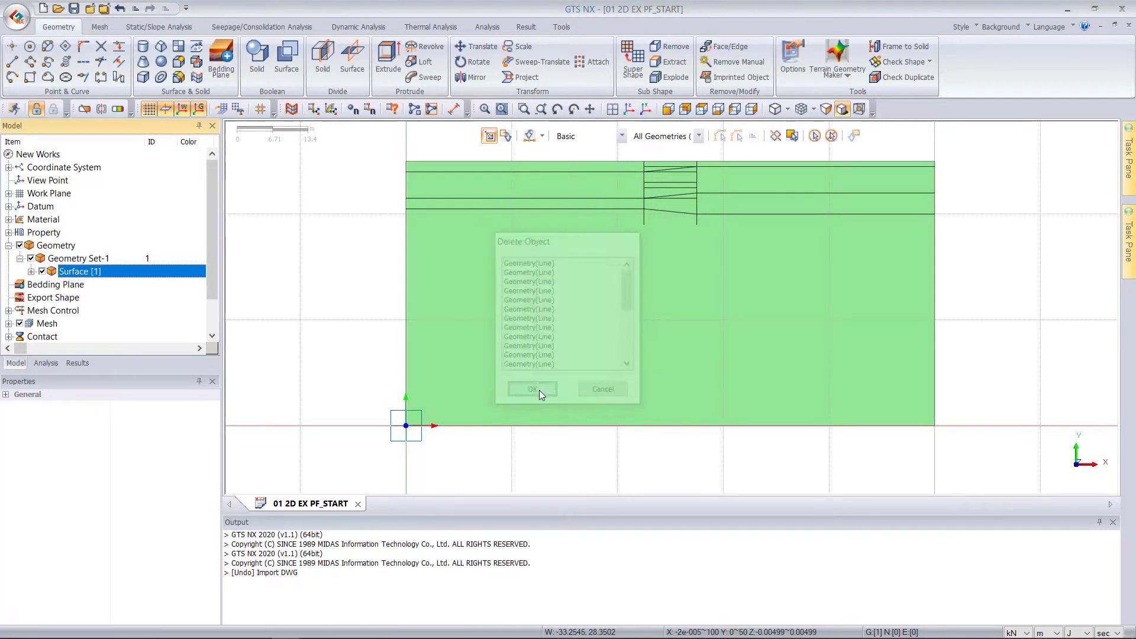
# - Limit selection to edges and examine the wall and soil layer lines imprinted on the ground face
pyautogui.press('e')
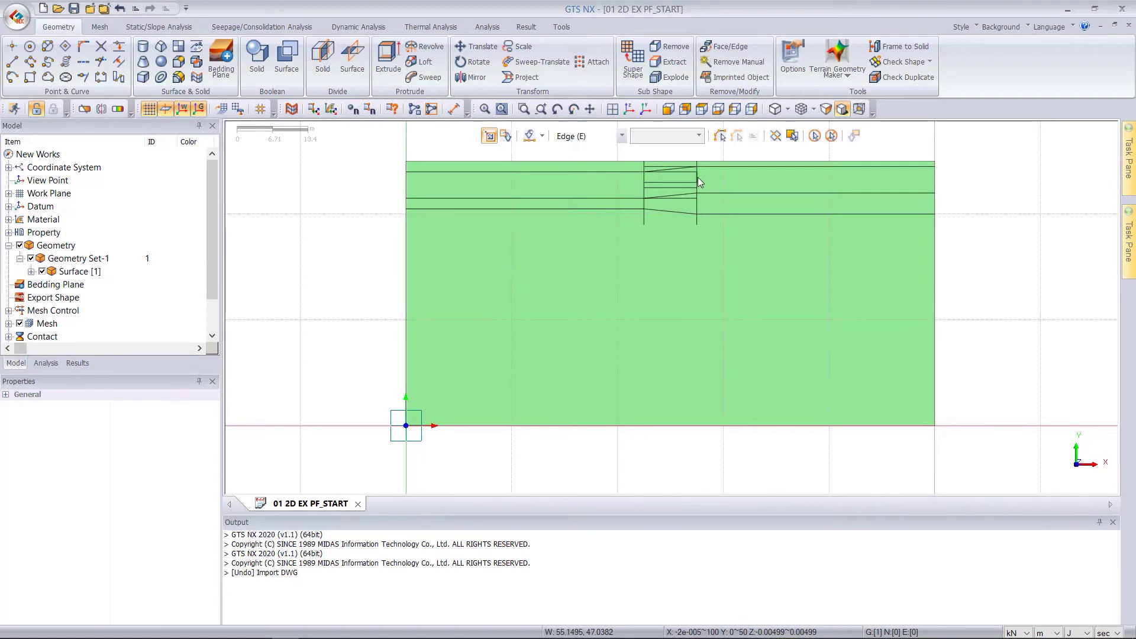
pyautogui.scroll(5, 701, 180)
pyautogui.scroll(-4, 690, 204)
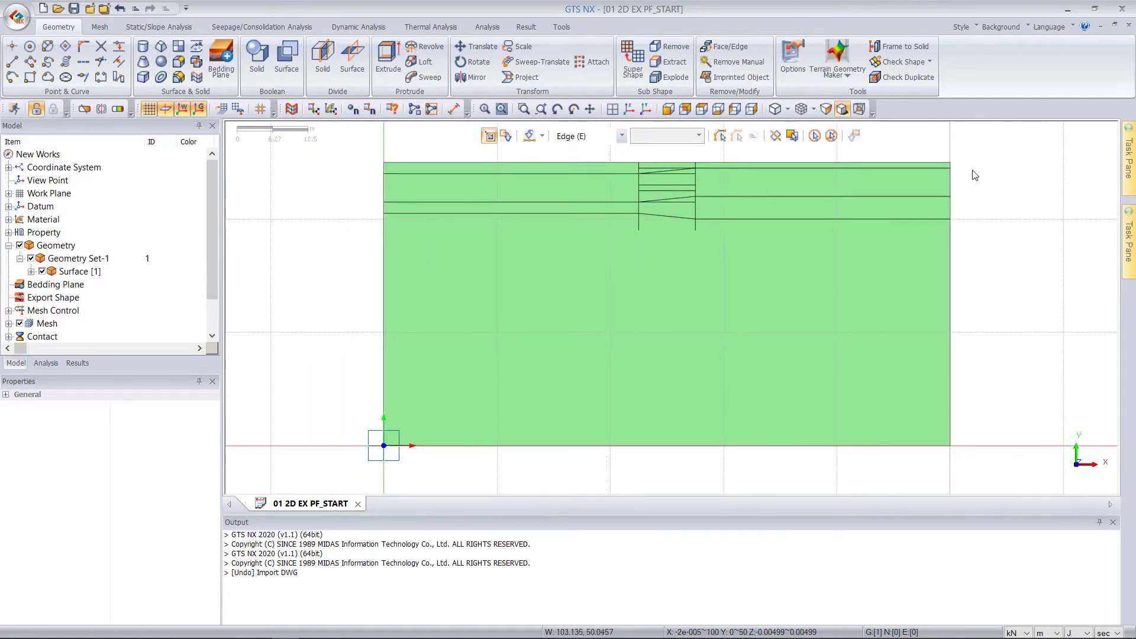
pyautogui.scroll(-1, 980, 309)
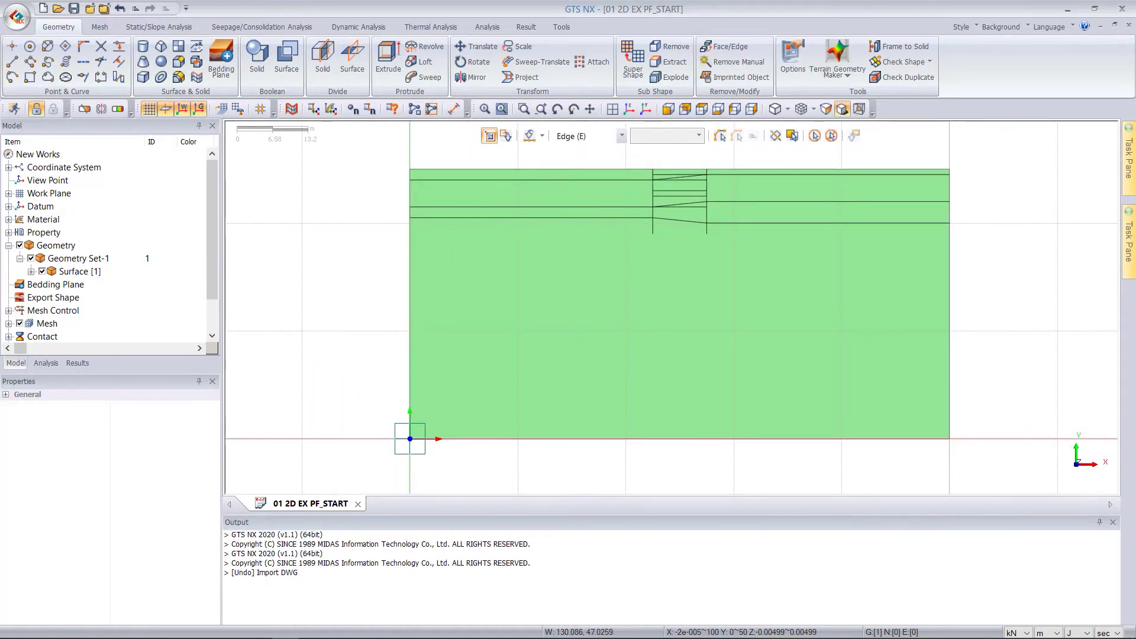
pyautogui.scroll(1, 725, 288)
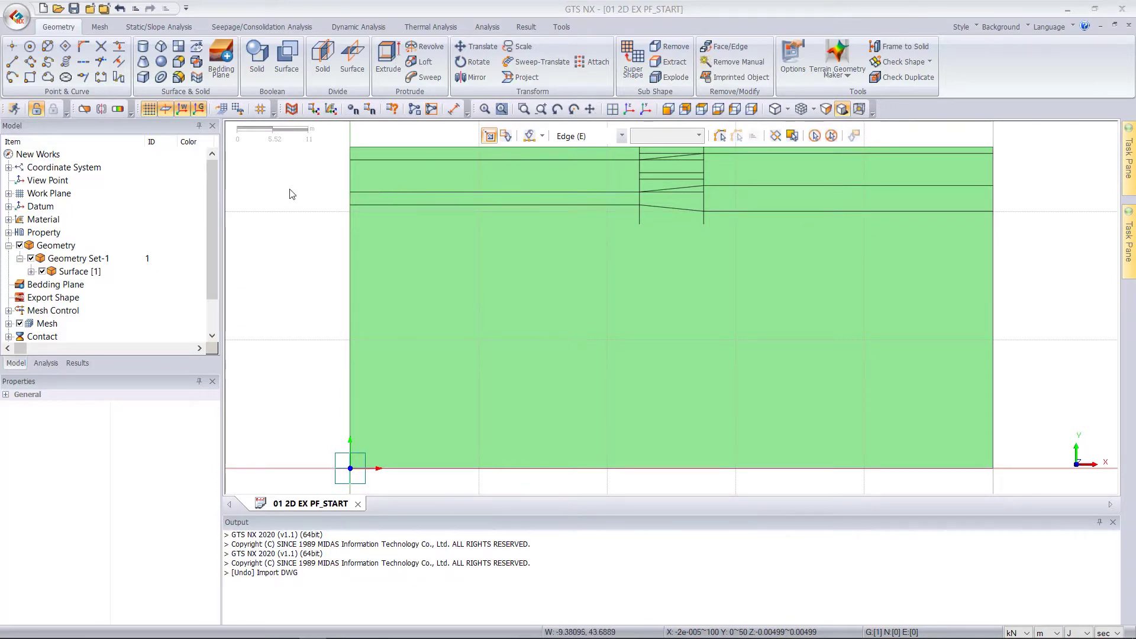
# - Start an edge mesh size control and select all edge segments along the two vertical wall lines
pyautogui.click(100, 28)
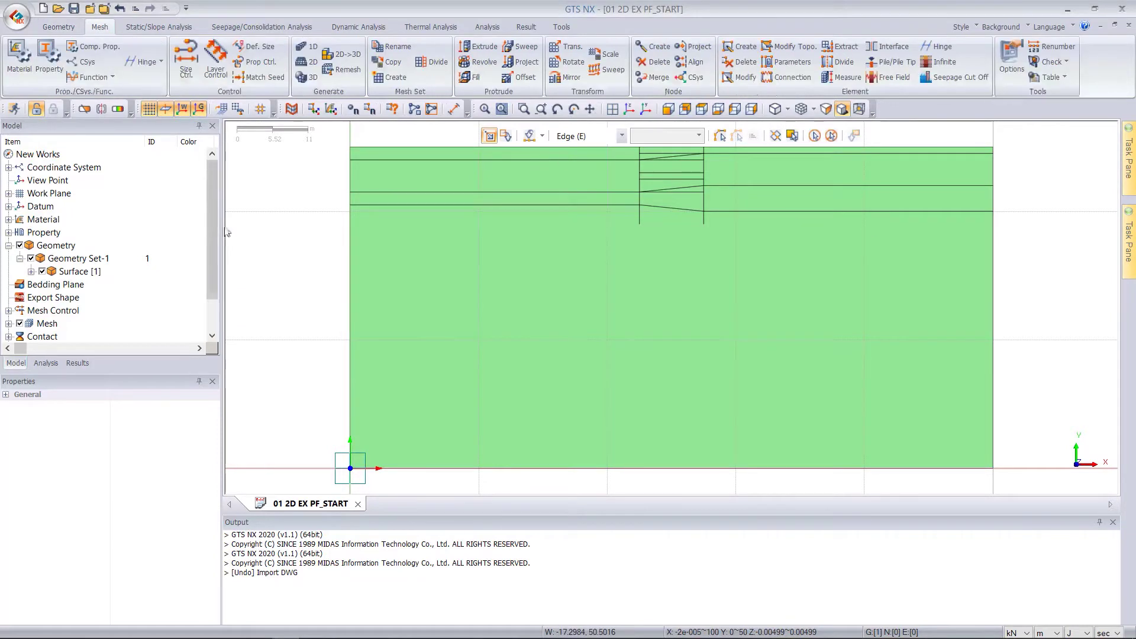
pyautogui.click(193, 78)
pyautogui.click(193, 79)
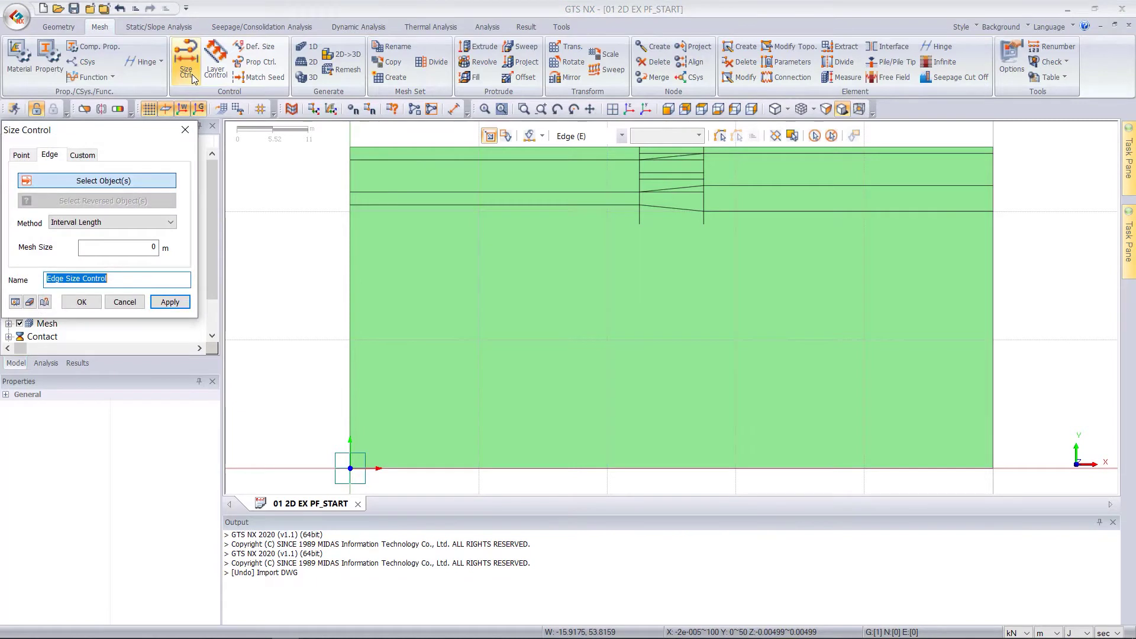
pyautogui.moveTo(147, 130); pyautogui.dragTo(317, 161)
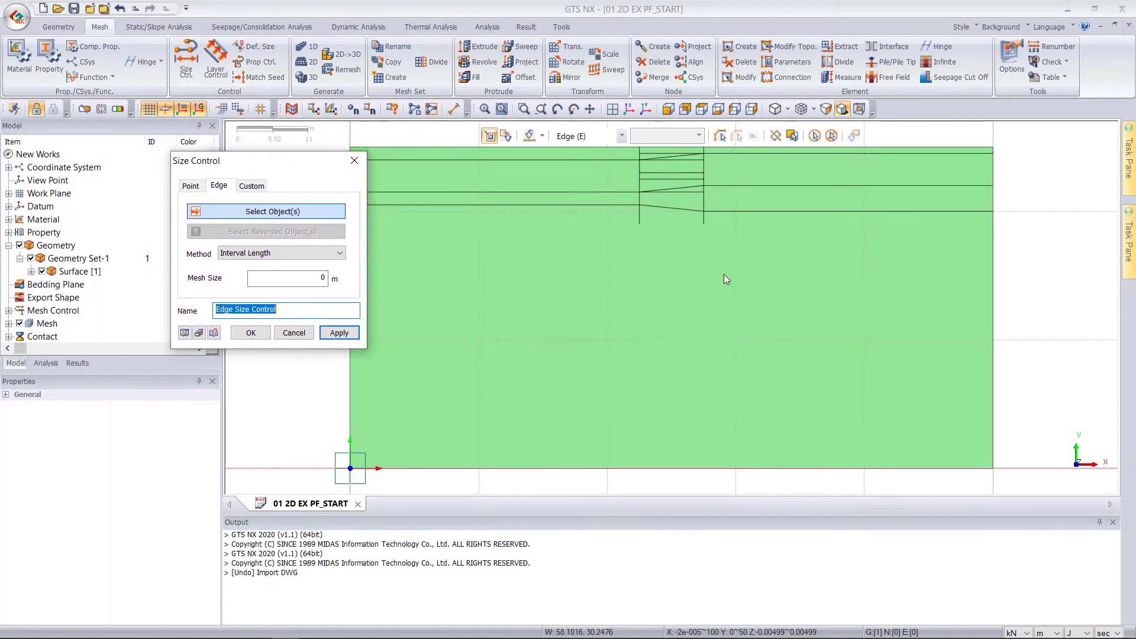
pyautogui.scroll(-1, 713, 212)
pyautogui.click(684, 113)
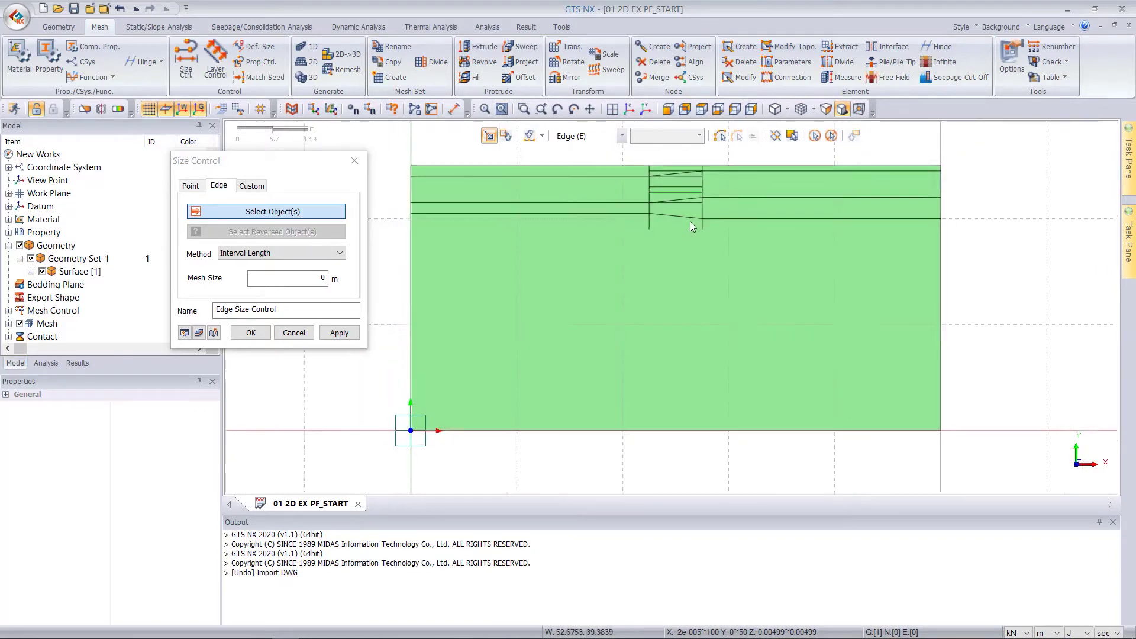
pyautogui.scroll(2, 674, 157)
pyautogui.moveTo(638, 194); pyautogui.dragTo(632, 290)
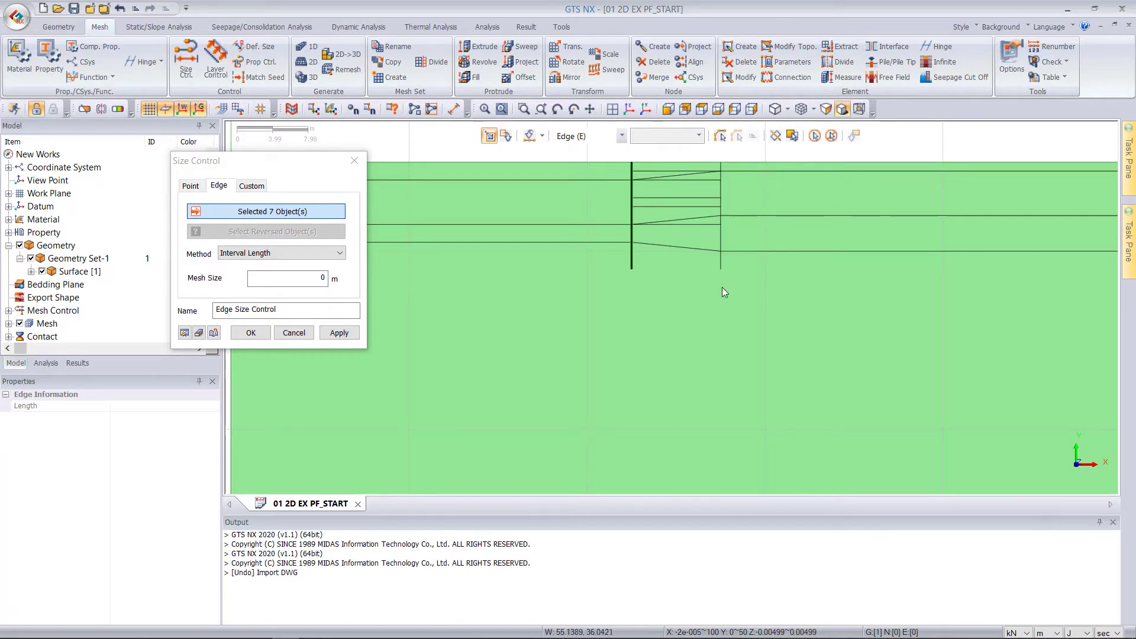
pyautogui.moveTo(720, 179); pyautogui.dragTo(715, 301)
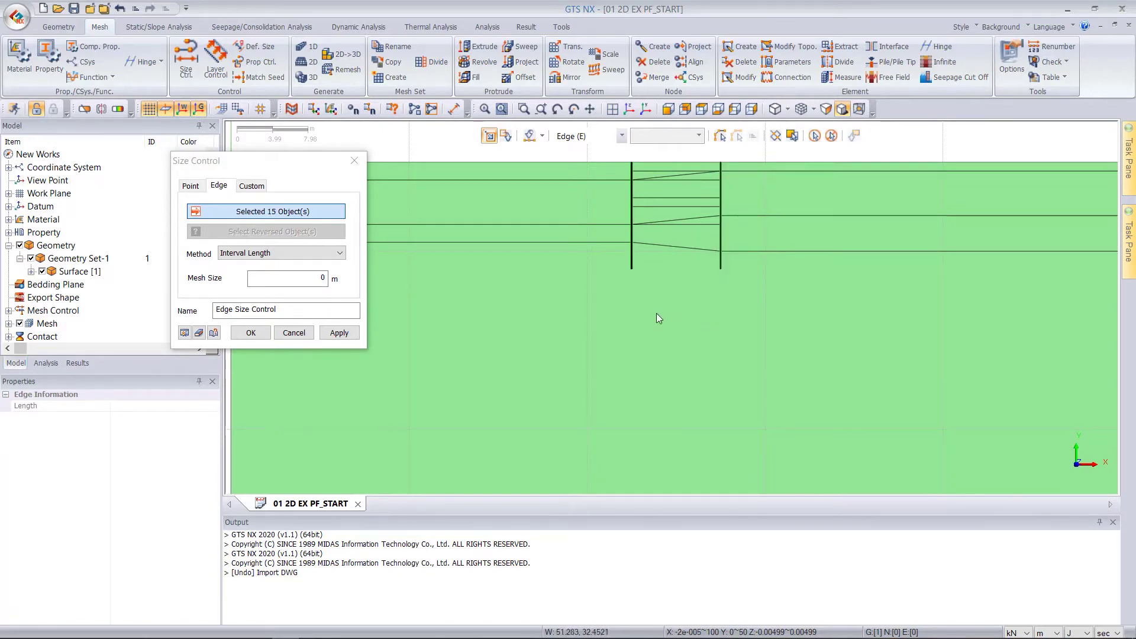
# - Set an interval length mesh size of 1 m for the wall edges, preview the seeding and apply it
pyautogui.moveTo(294, 281); pyautogui.dragTo(353, 284)
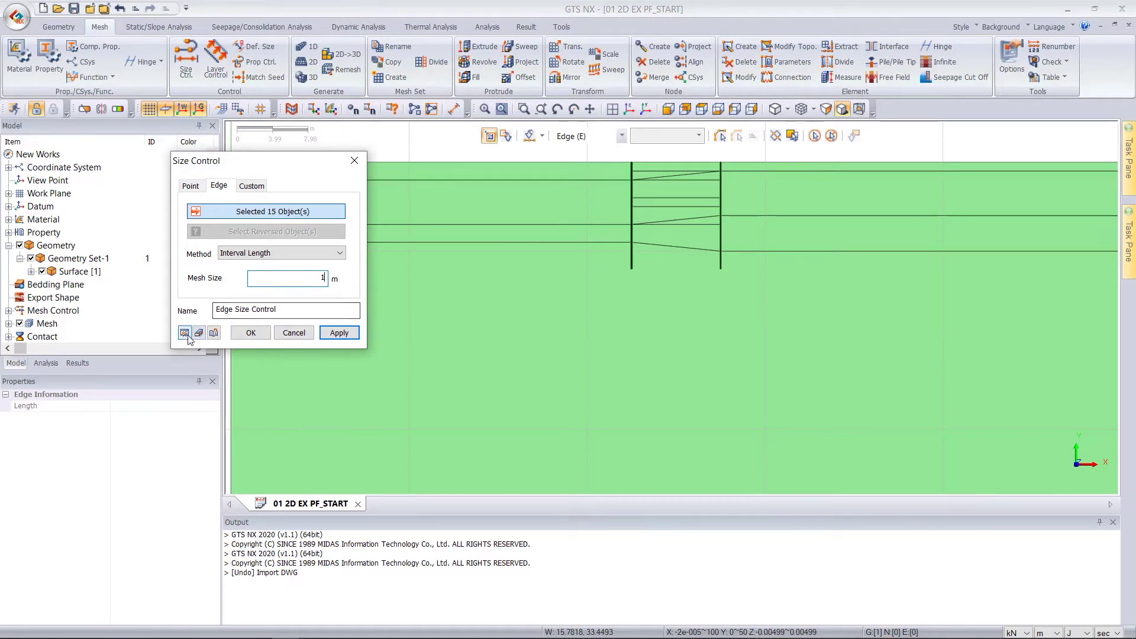
pyautogui.scroll(-3, 689, 295)
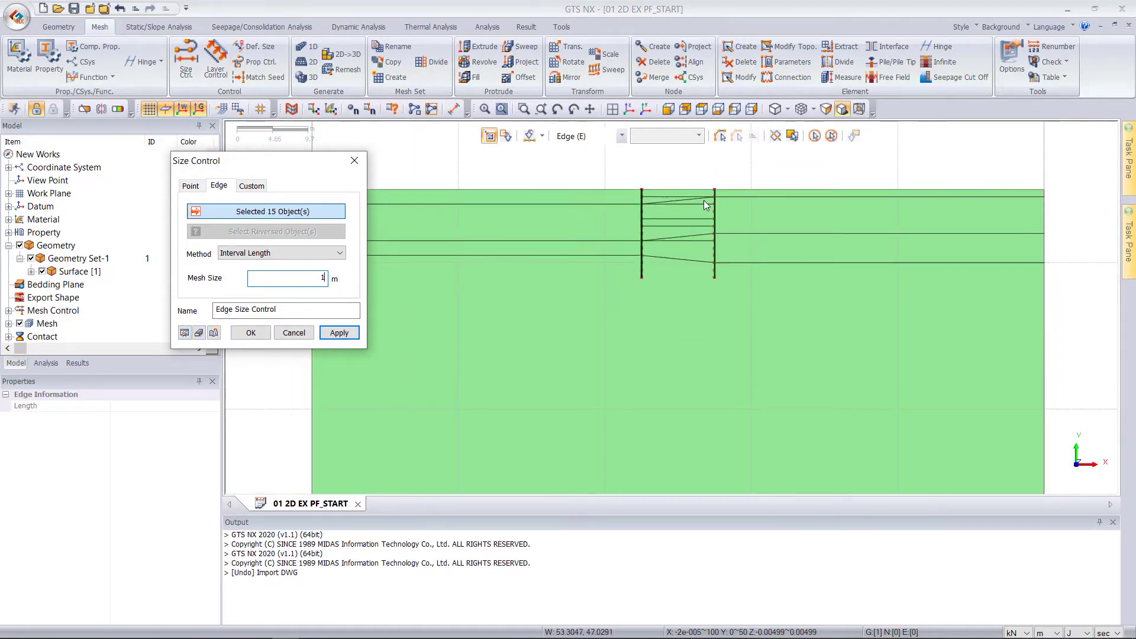
pyautogui.scroll(2, 686, 211)
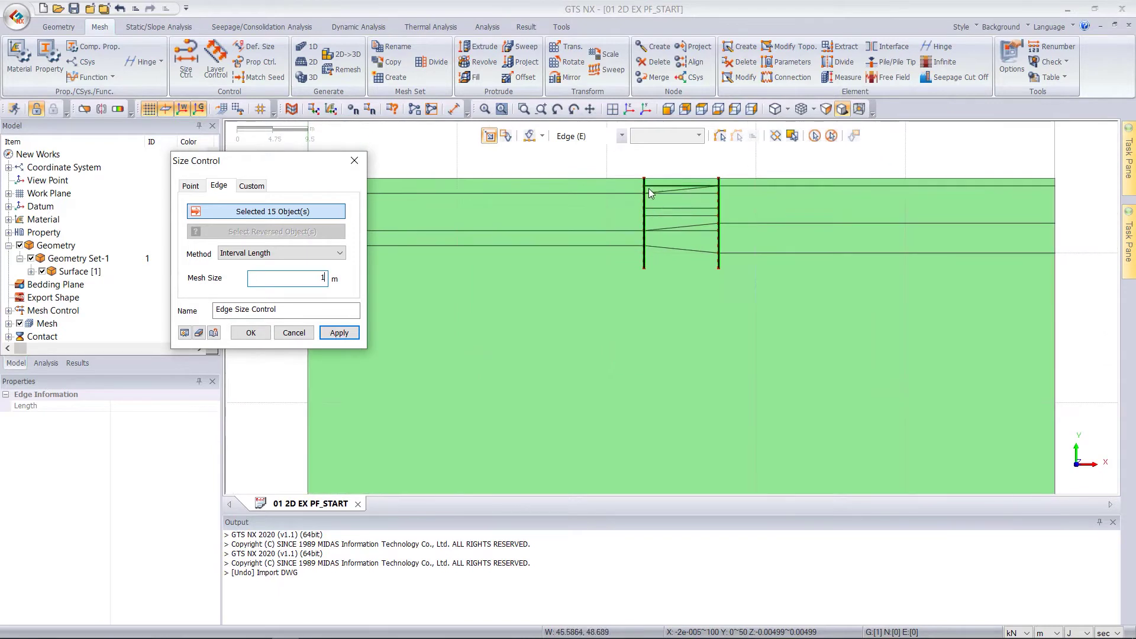
pyautogui.scroll(2, 690, 173)
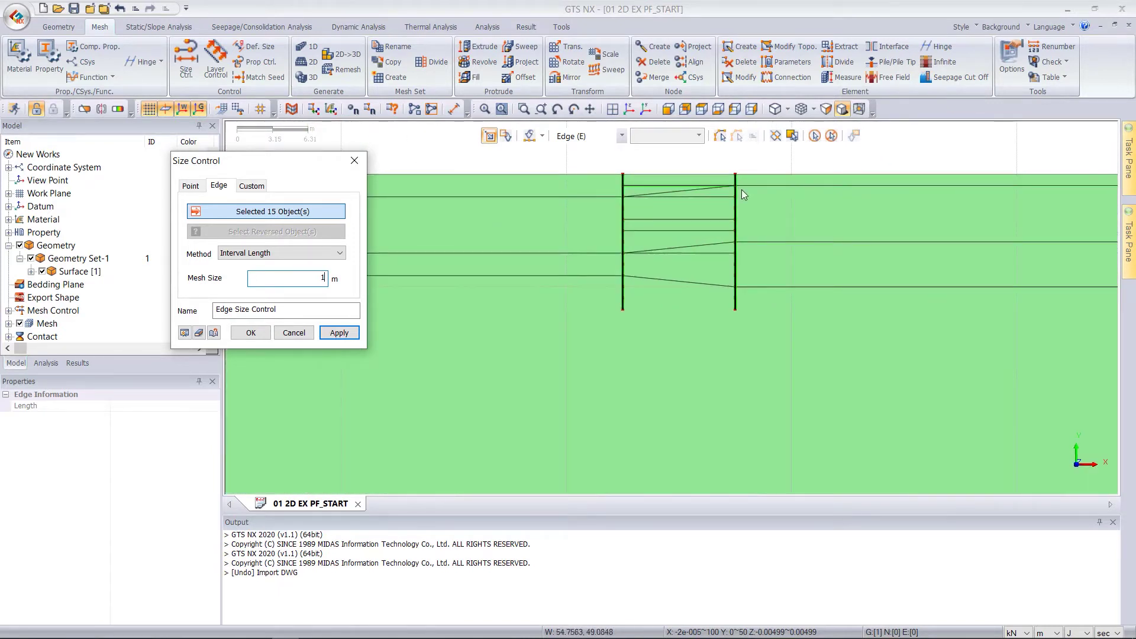
pyautogui.scroll(-1, 701, 169)
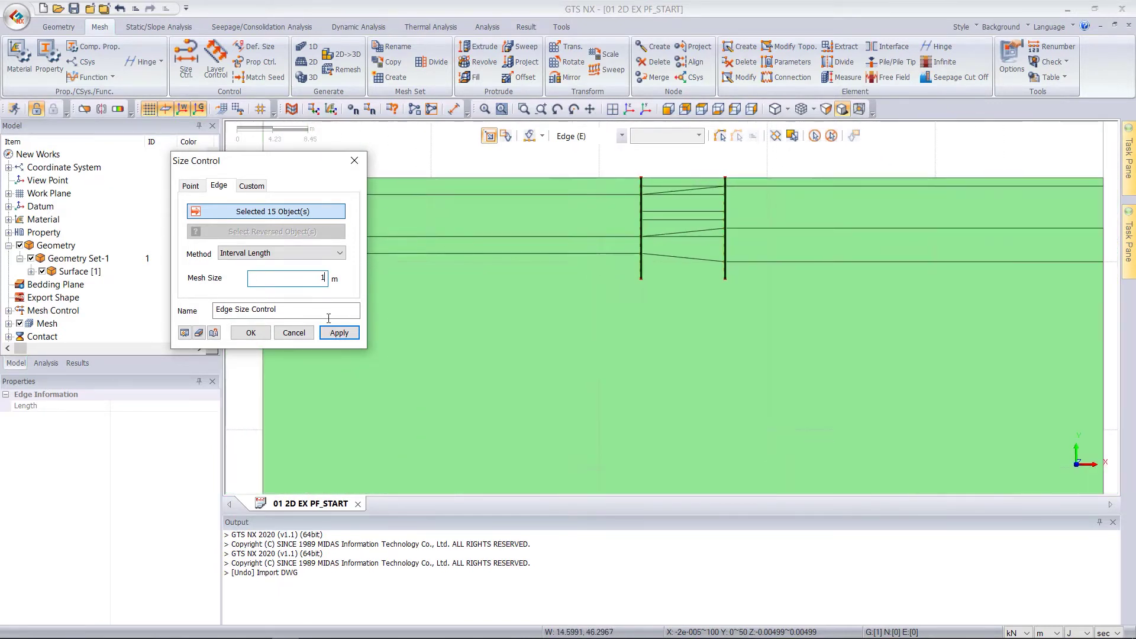
pyautogui.click(339, 333)
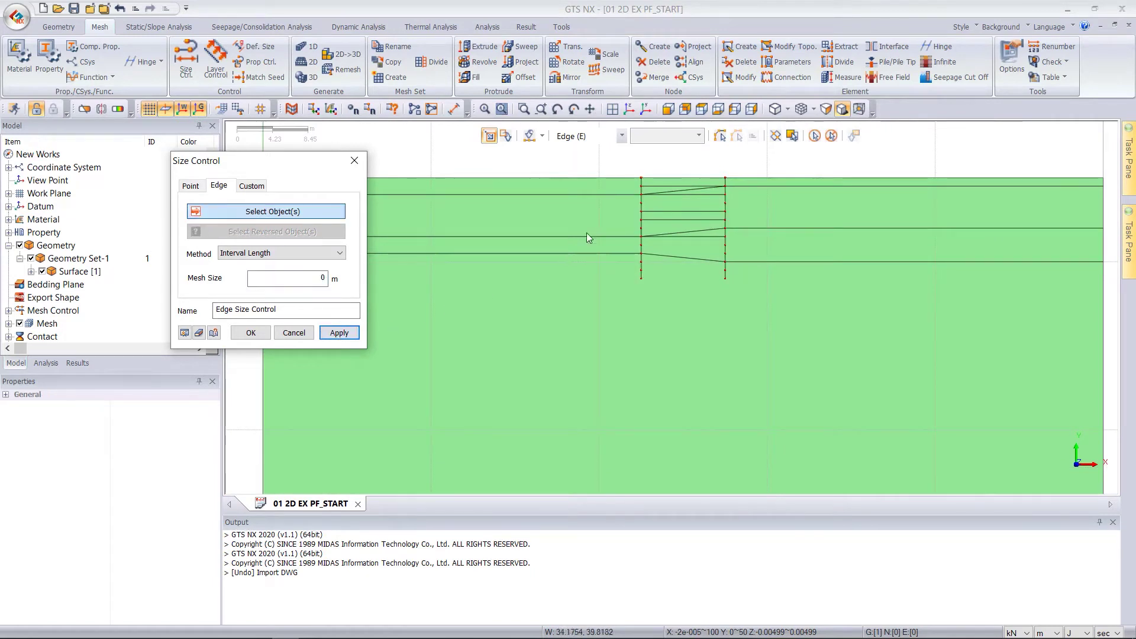
# - Seed the ground's bottom boundary edge by interval length, previewing a 3 m size and applying 8 m
pyautogui.scroll(-1, 713, 172)
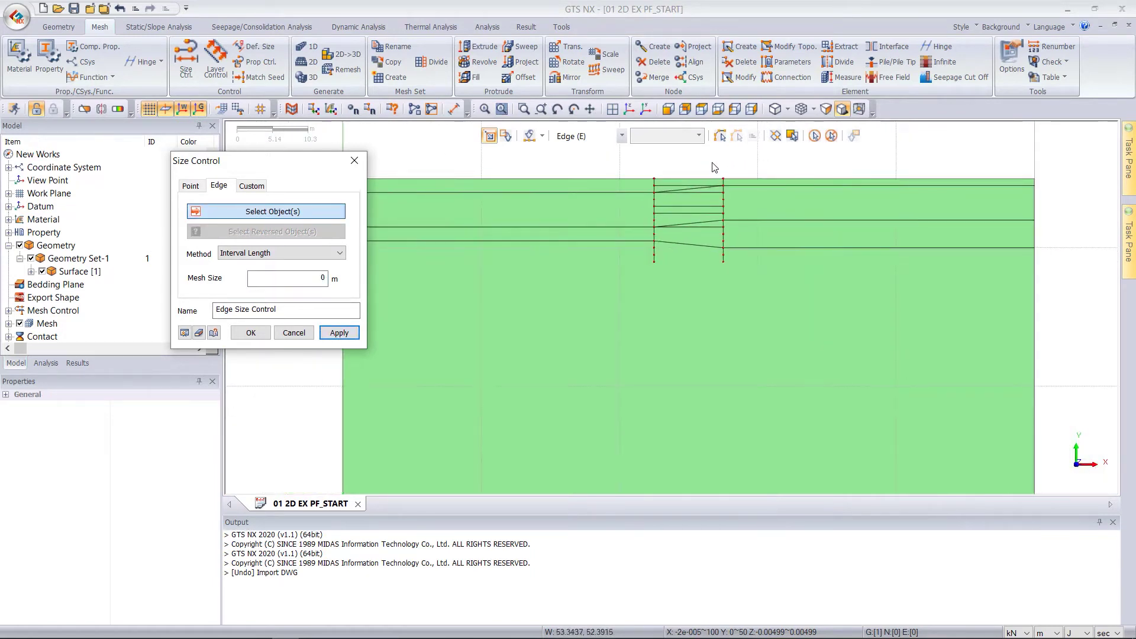
pyautogui.scroll(-1, 714, 168)
pyautogui.scroll(1, 709, 172)
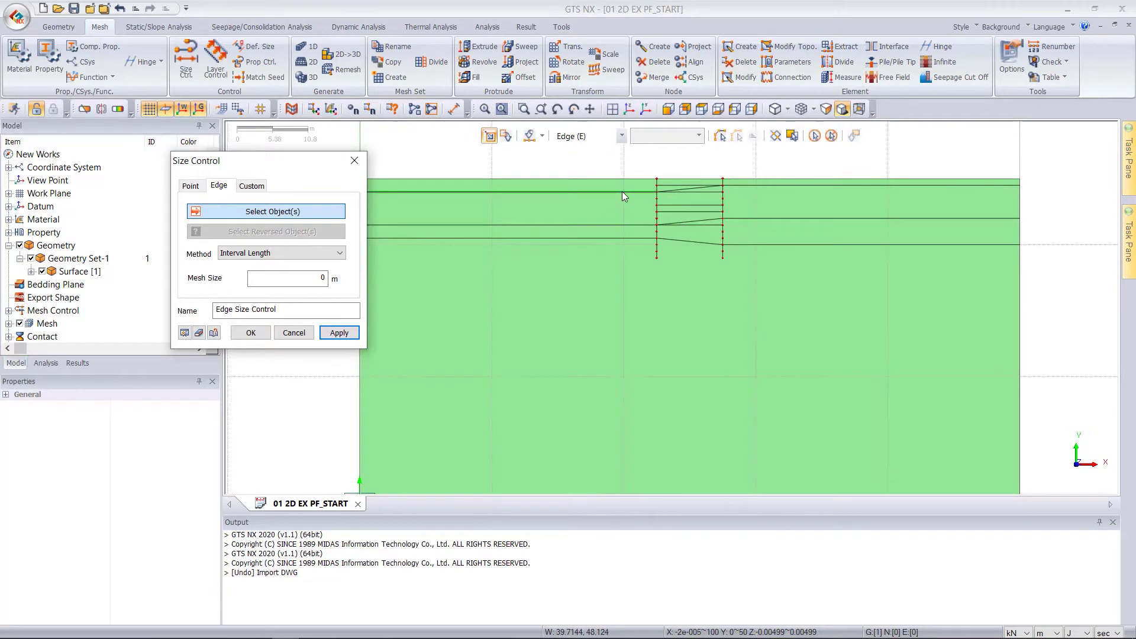
pyautogui.scroll(-1, 755, 161)
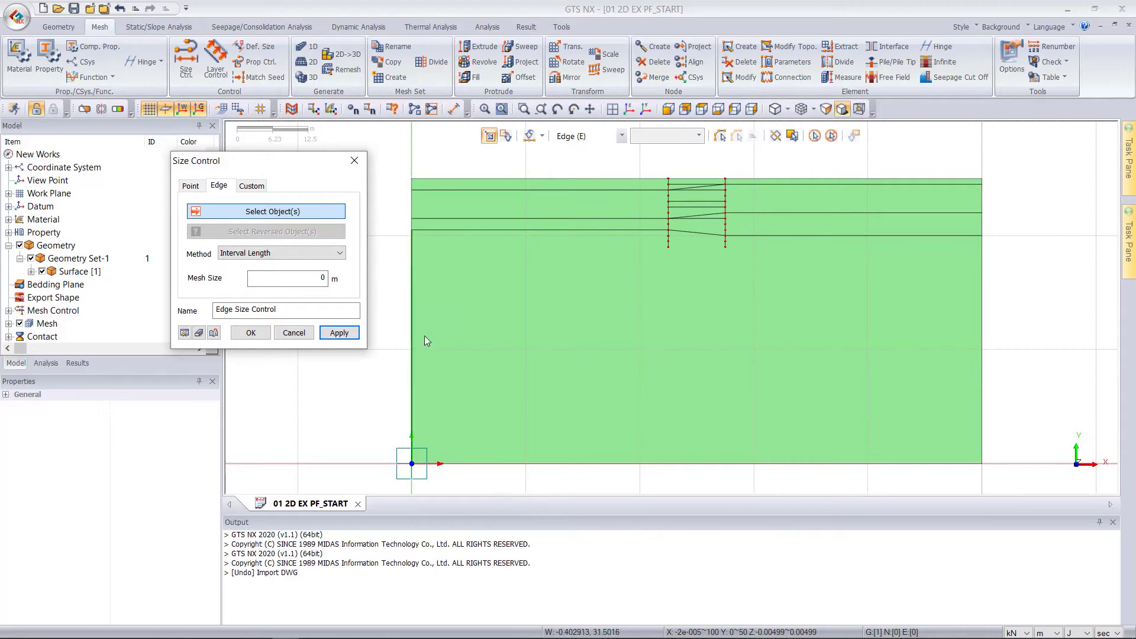
pyautogui.click(595, 464)
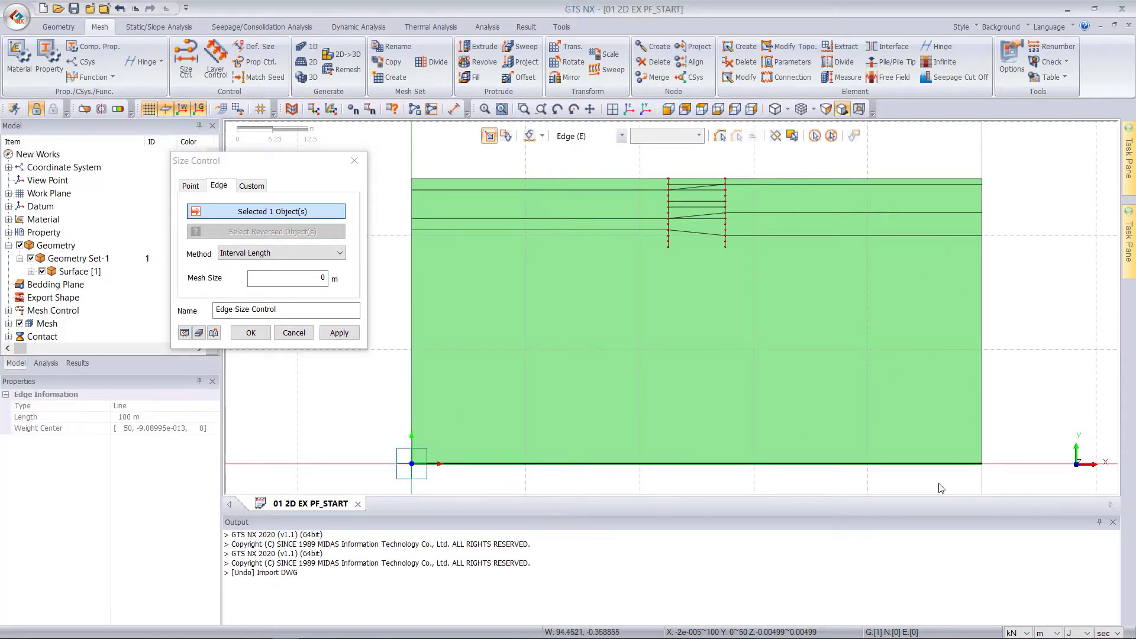
pyautogui.doubleClick(324, 279)
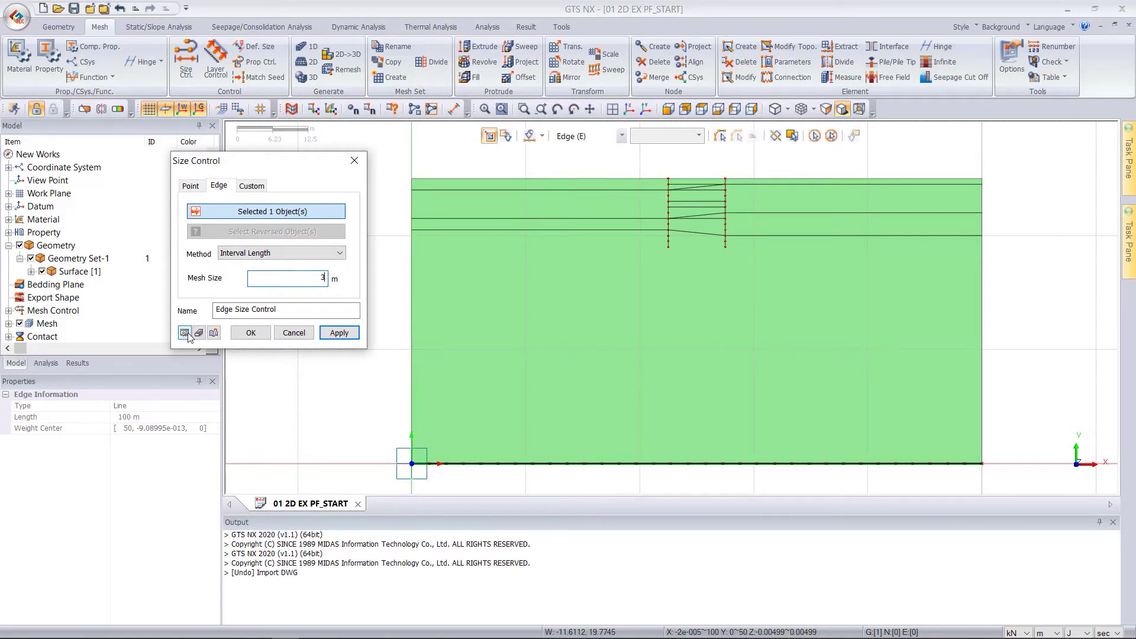
pyautogui.moveTo(309, 280); pyautogui.dragTo(416, 275)
pyautogui.write('8')
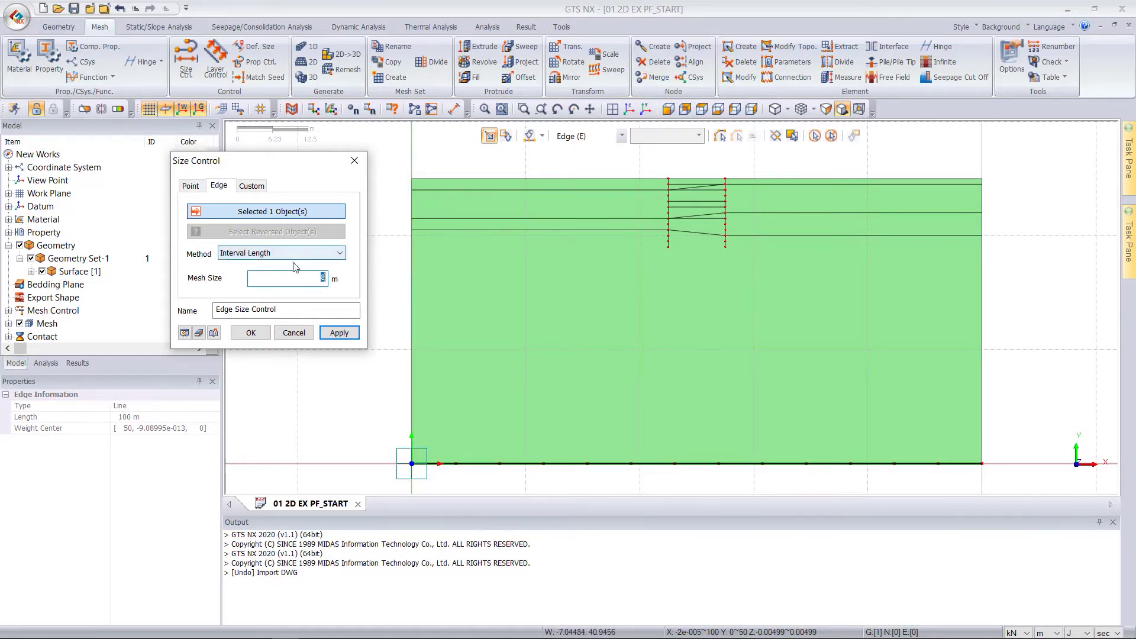
pyautogui.click(338, 333)
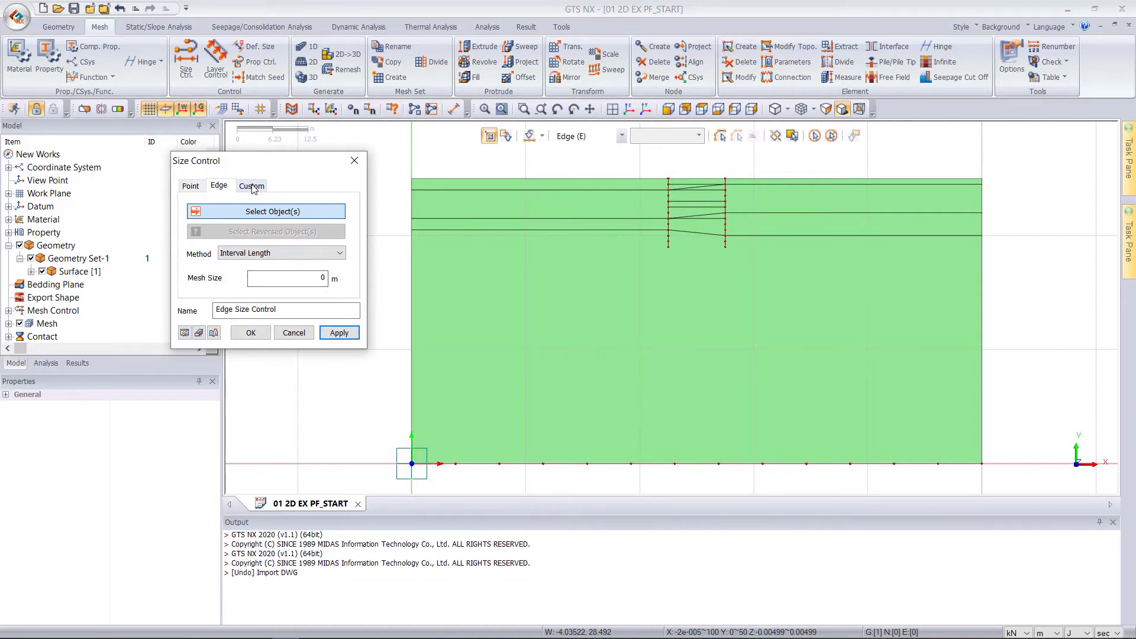
# - Choose Linear Grading (Length) and select the horizontal layer edges on both sides of the excavation, with the lowest one right of the walls as reversed
pyautogui.click(290, 254)
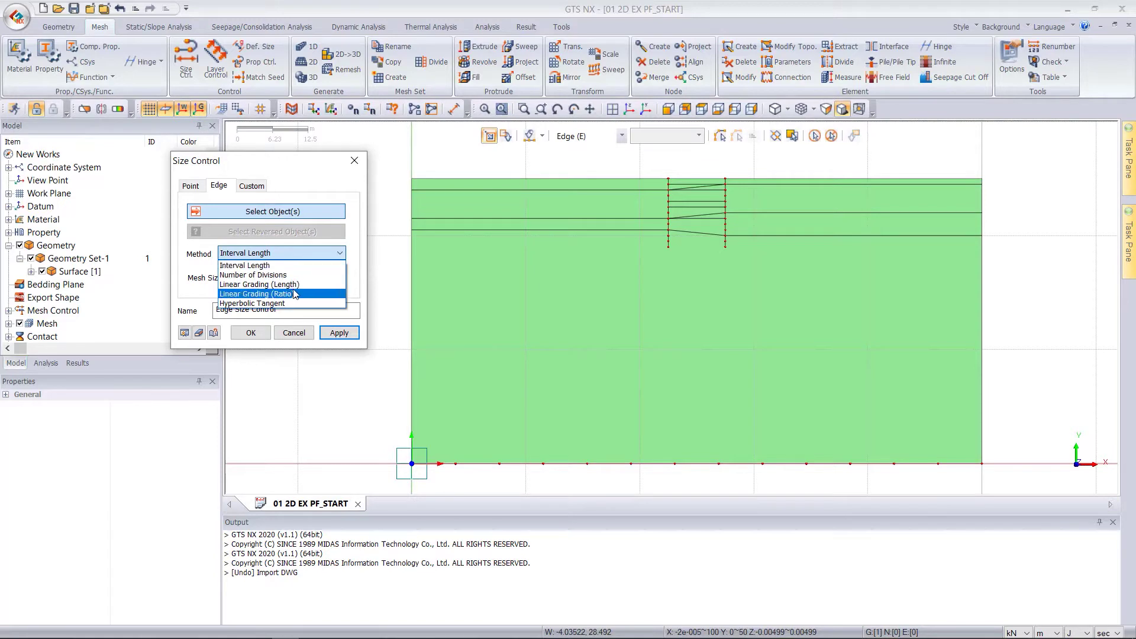
pyautogui.click(269, 285)
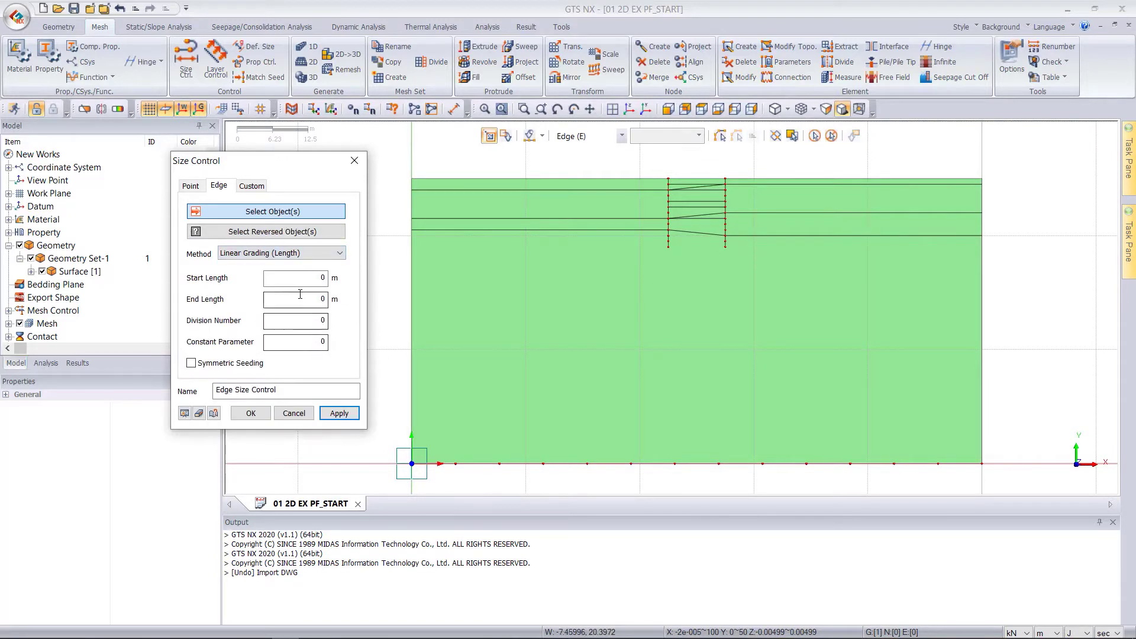
pyautogui.click(620, 192)
pyautogui.click(636, 220)
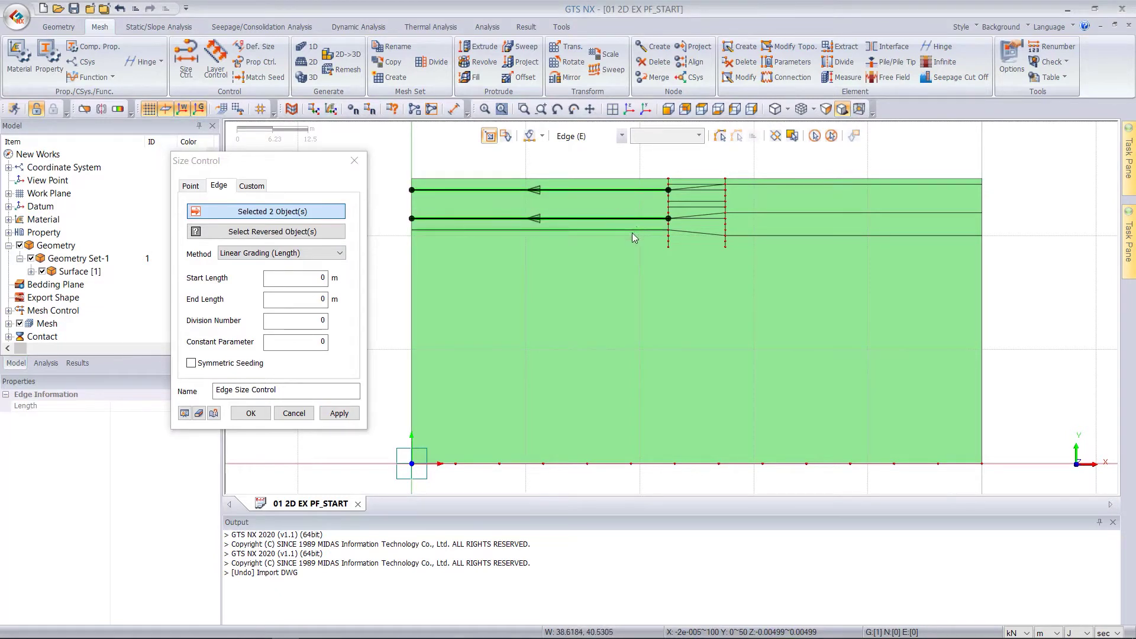
pyautogui.click(627, 231)
pyautogui.click(765, 185)
pyautogui.click(771, 212)
pyautogui.click(288, 237)
pyautogui.click(853, 236)
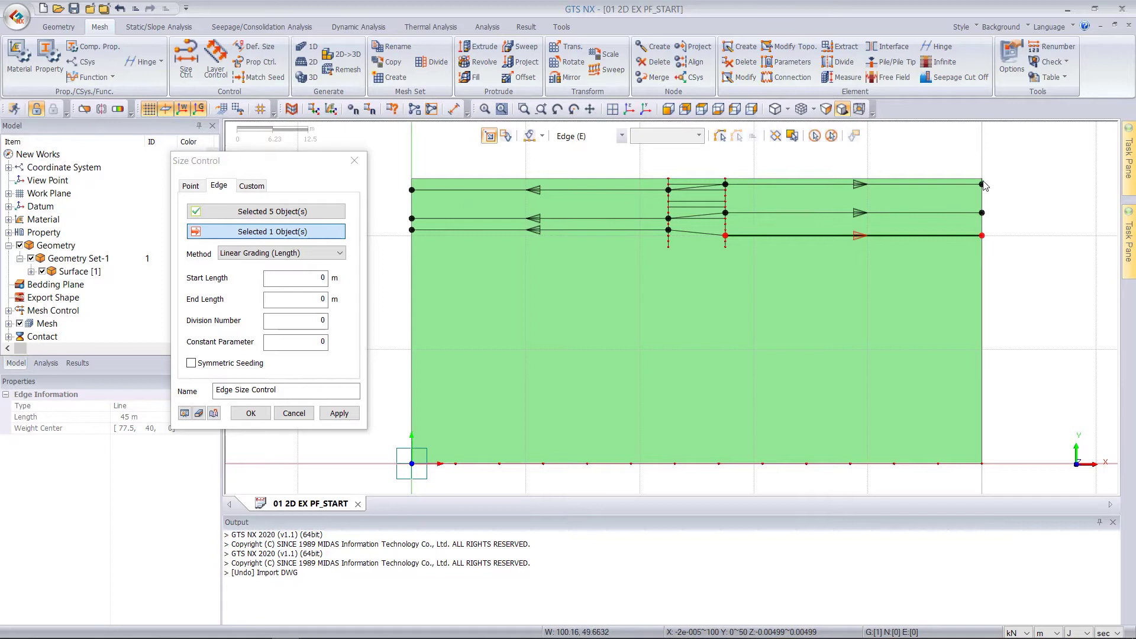
# - Apply the linear grading to the layer edges with a start length of 1 m and an end length of 3 m
pyautogui.click(322, 282)
pyautogui.press('Tab')
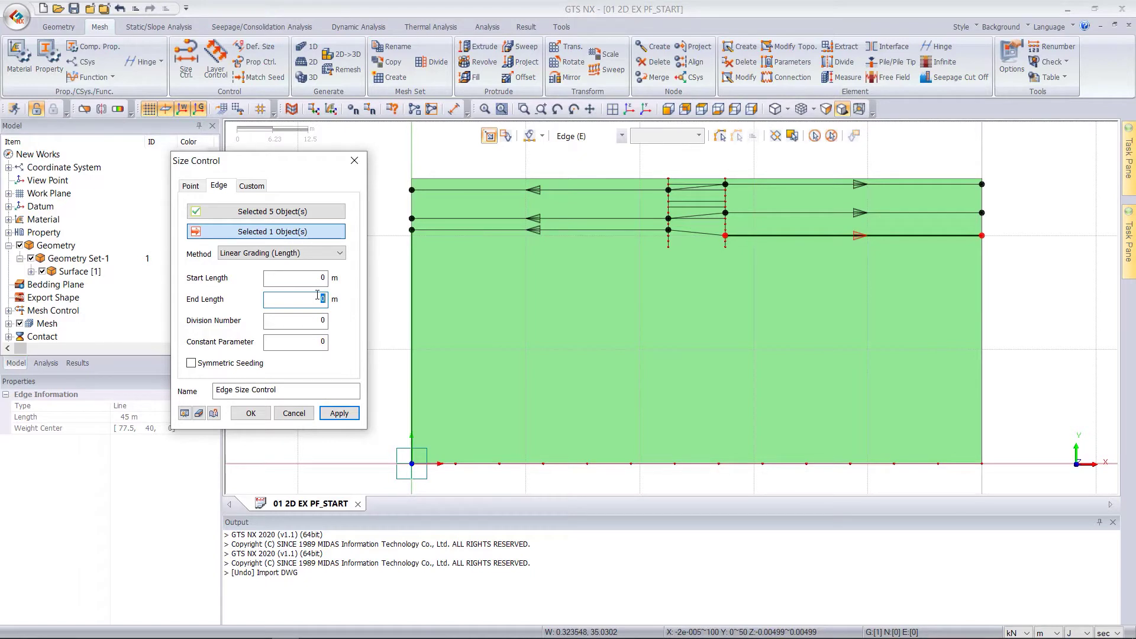
pyautogui.click(302, 283)
pyautogui.write('1')
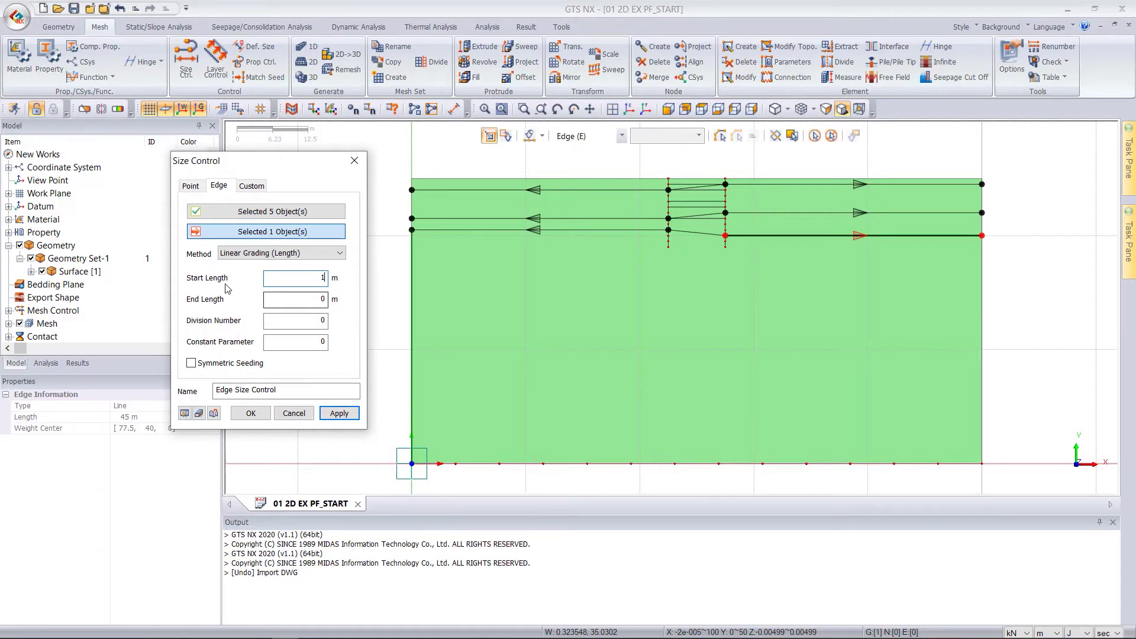
pyautogui.click(311, 301)
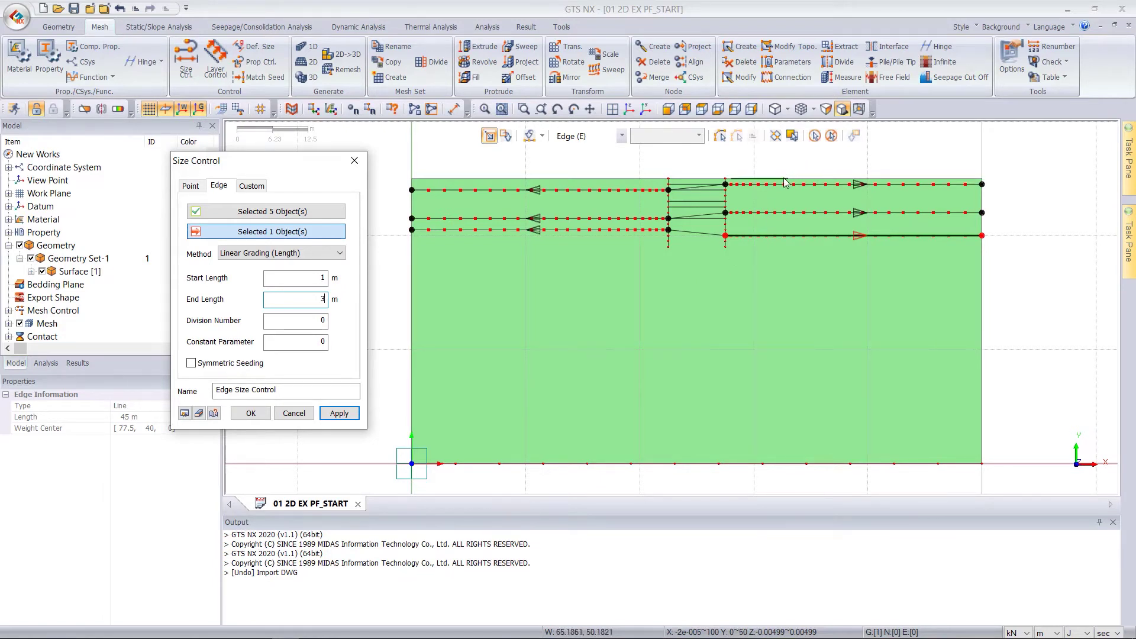
pyautogui.click(338, 414)
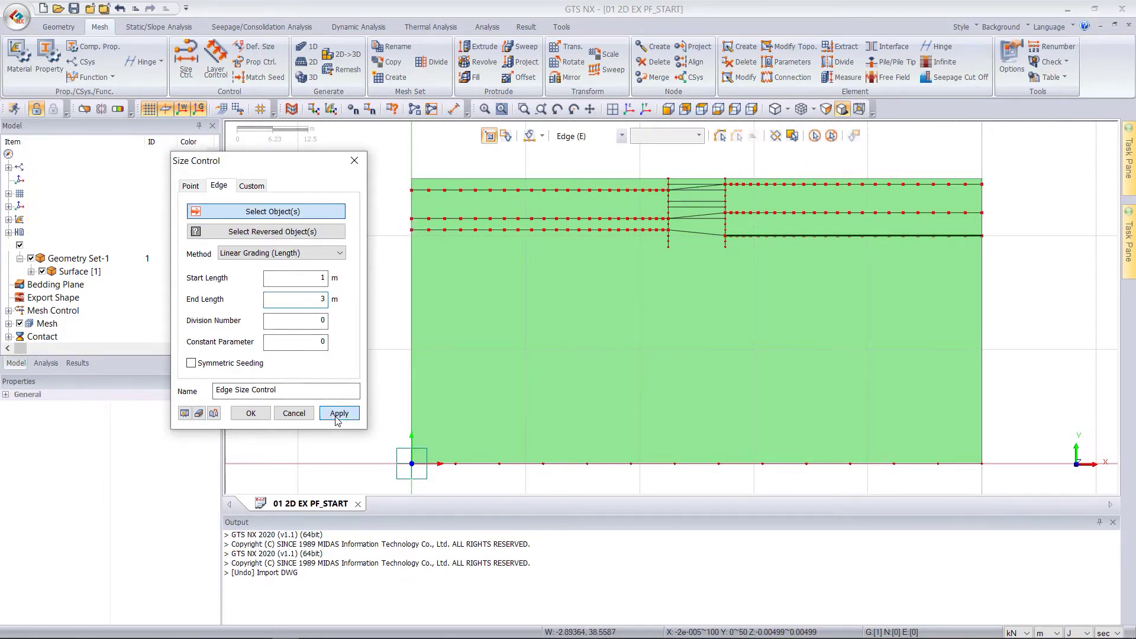
pyautogui.click(745, 181)
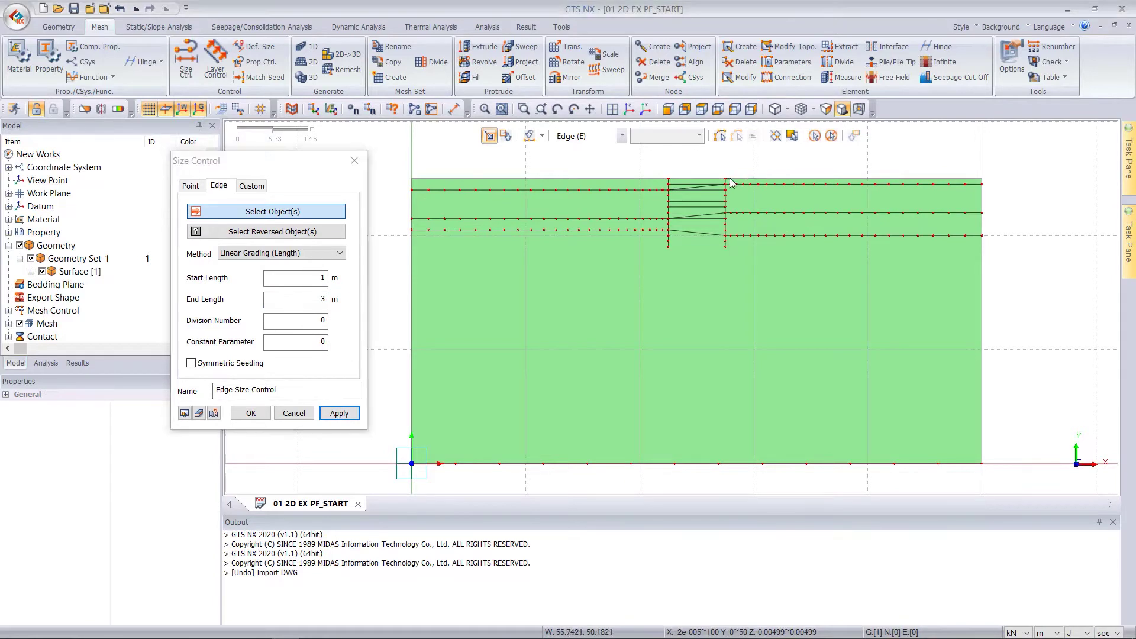
pyautogui.click(745, 180)
pyautogui.click(652, 181)
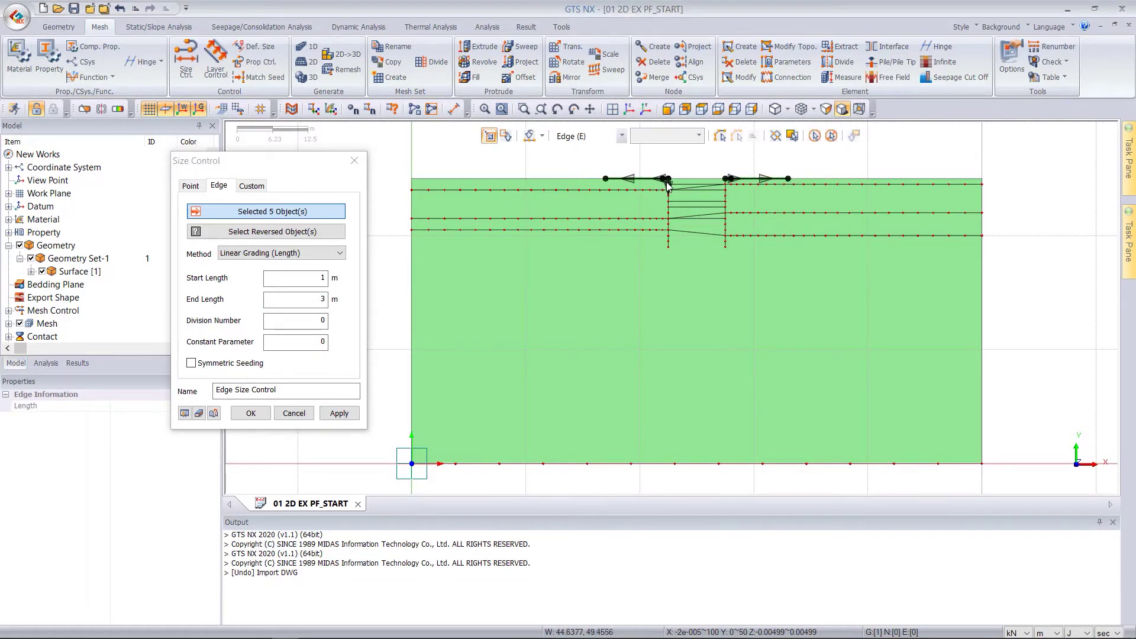
pyautogui.click(271, 209)
# - Switch to Interval Length and seed the ground-surface edges directly beside both excavation walls
pyautogui.click(312, 253)
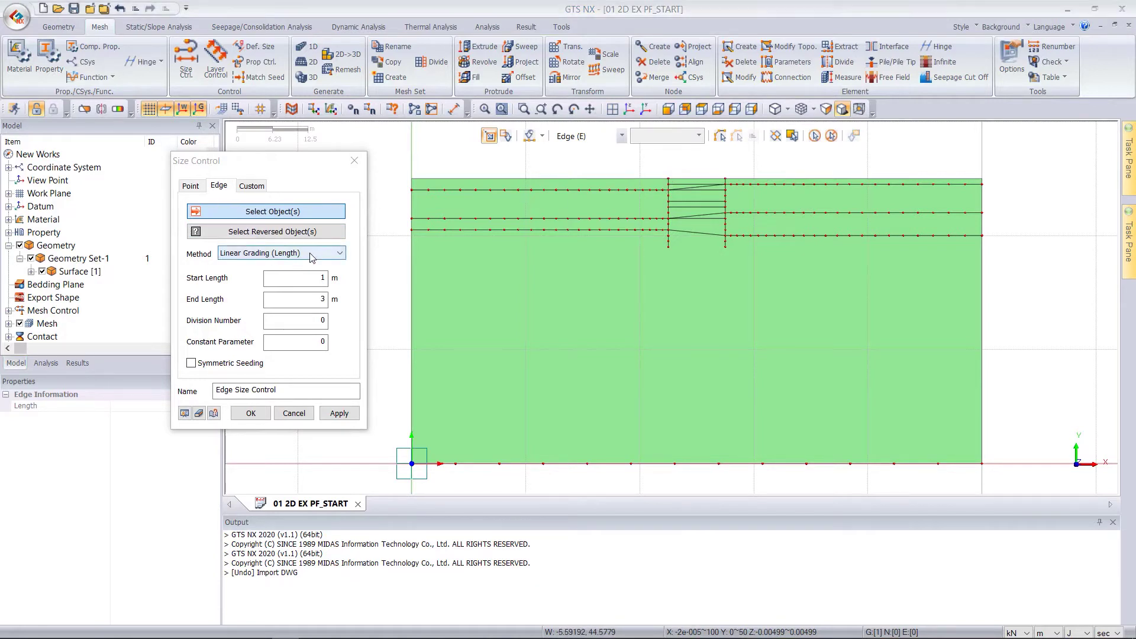
pyautogui.click(273, 262)
pyautogui.scroll(2, 669, 180)
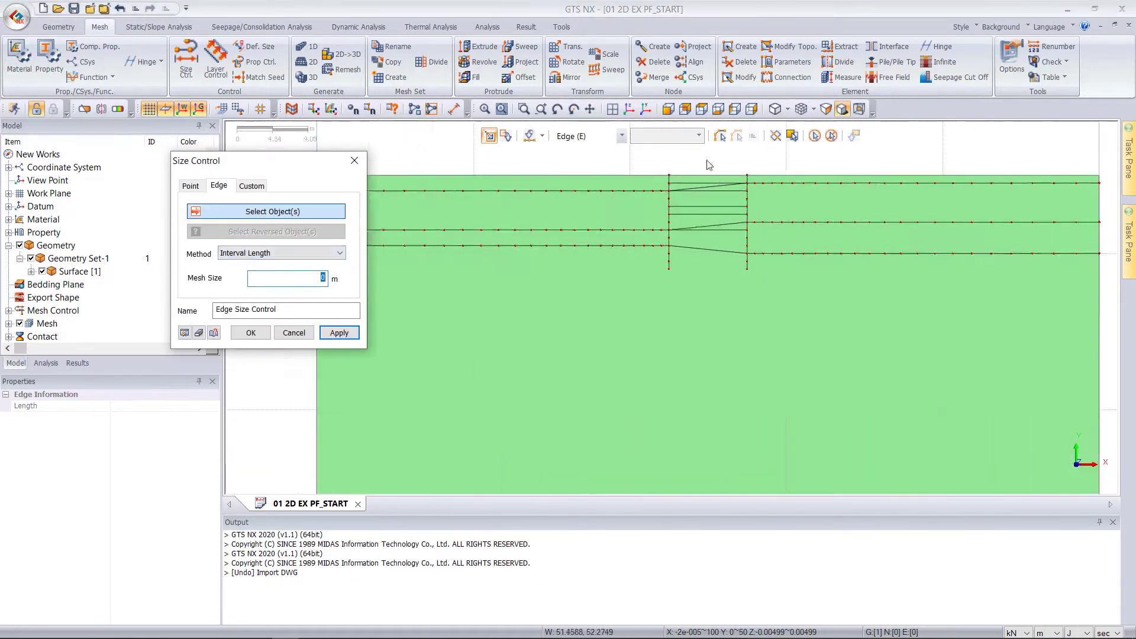
pyautogui.scroll(2, 705, 177)
pyautogui.click(614, 174)
pyautogui.click(731, 173)
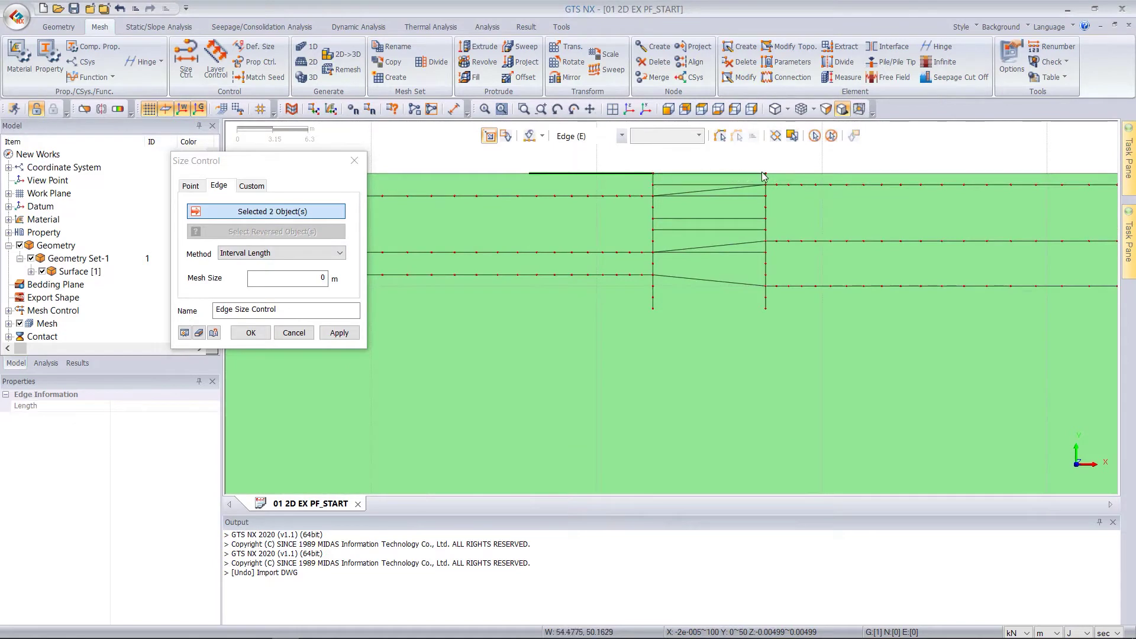
pyautogui.click(816, 174)
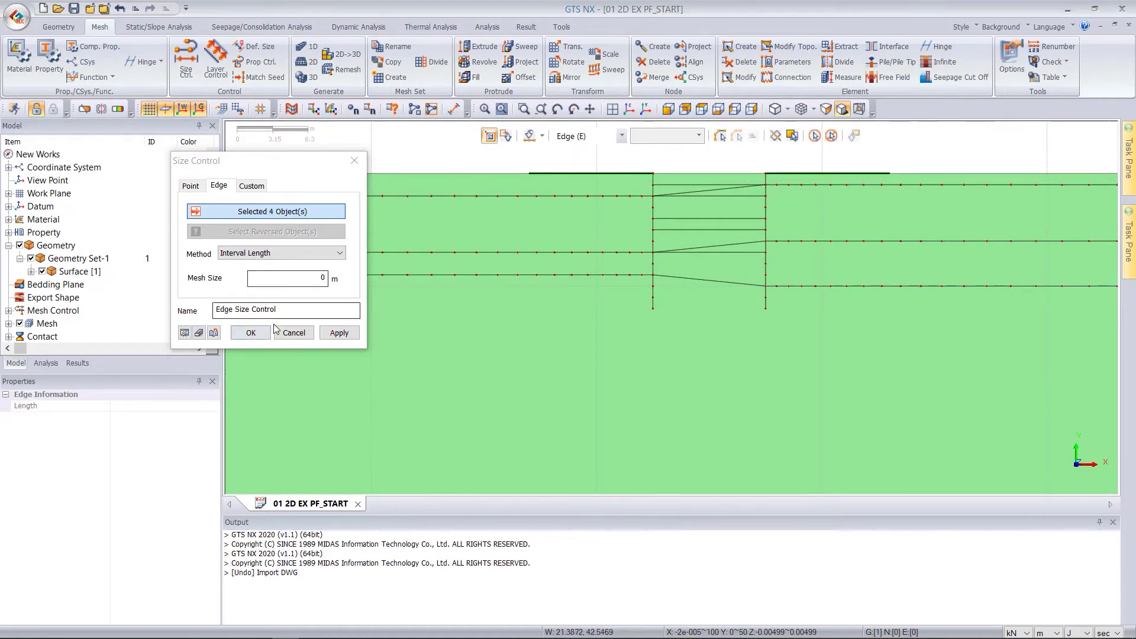
pyautogui.click(320, 280)
pyautogui.click(339, 332)
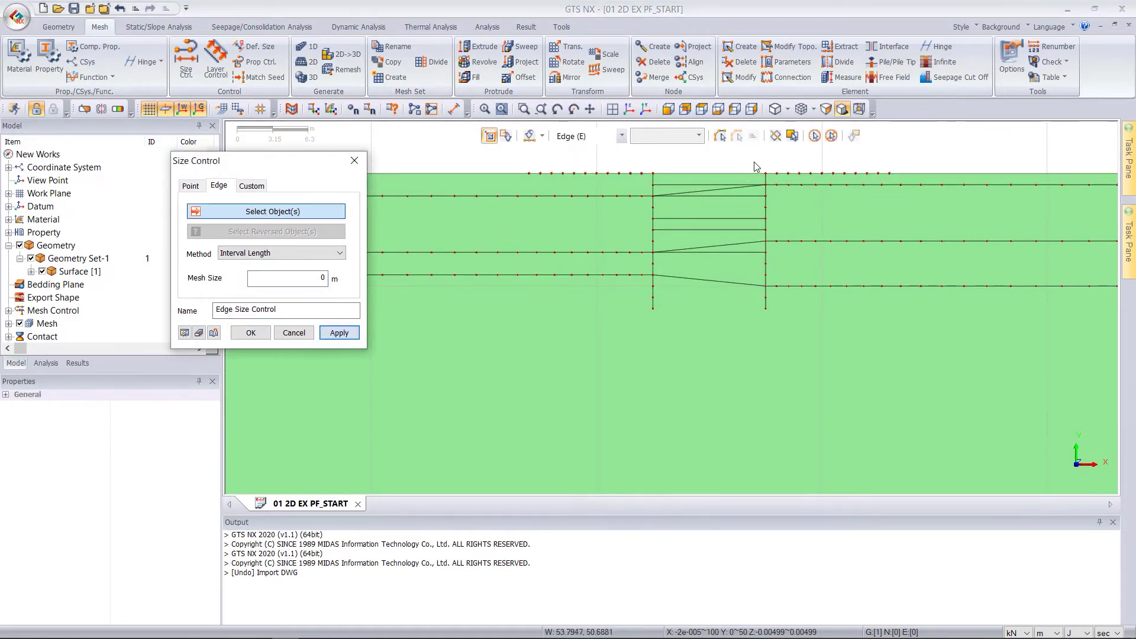
# - Seed the outer ground-surface edges on both sides by Linear Grading (Length) with a start length of 1 m and an end length of 3 m
pyautogui.scroll(-3, 744, 176)
pyautogui.click(520, 177)
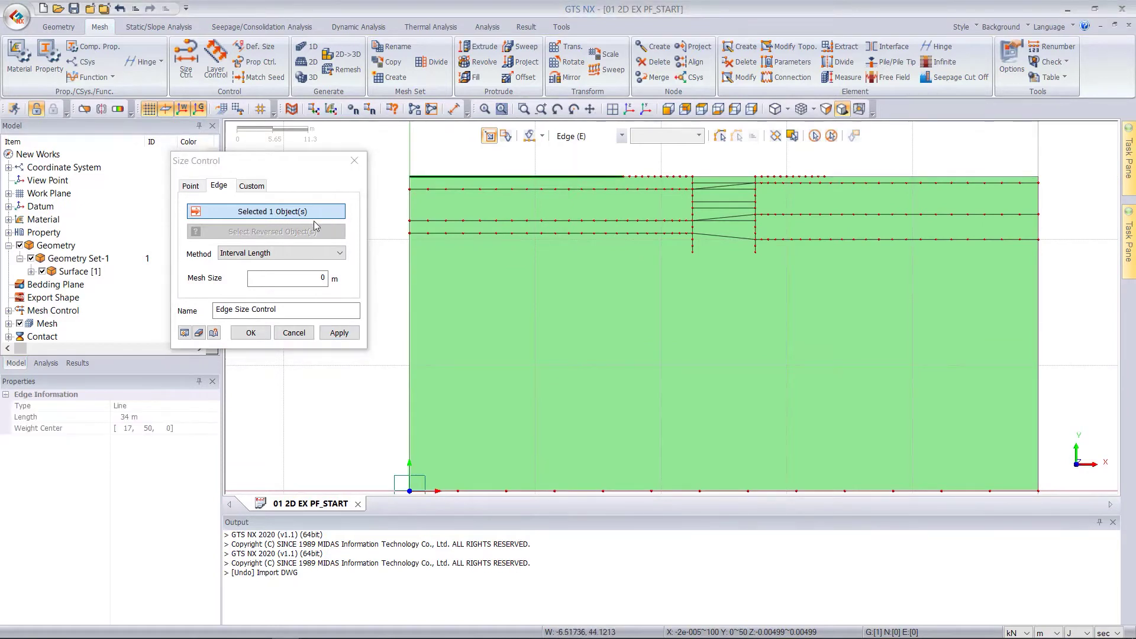
pyautogui.click(325, 255)
pyautogui.click(325, 254)
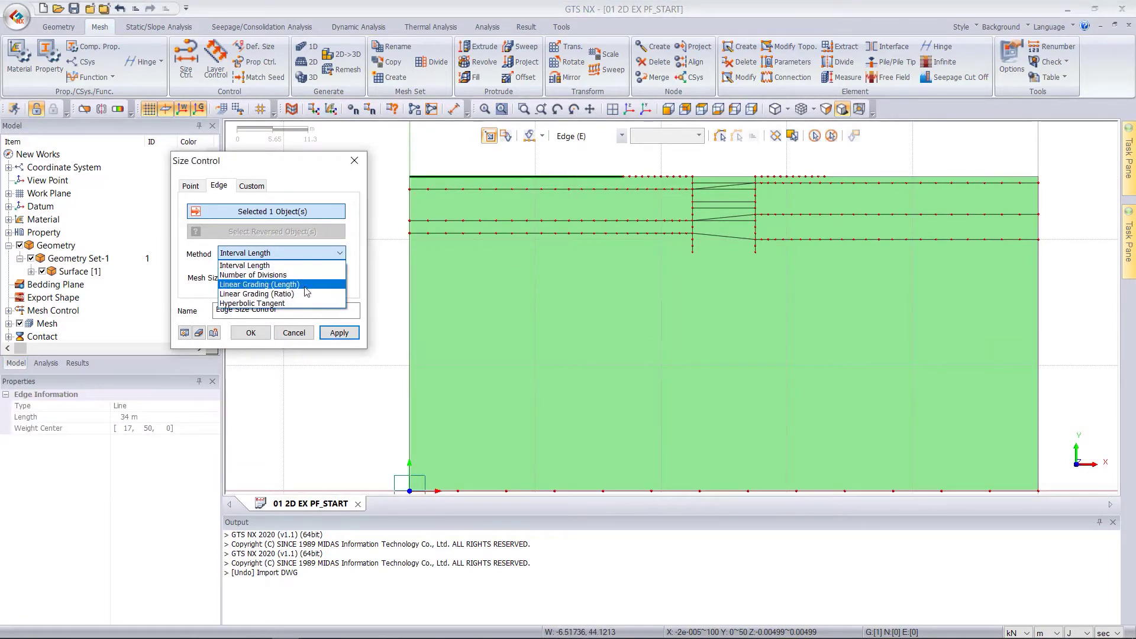
pyautogui.click(266, 284)
pyautogui.click(304, 233)
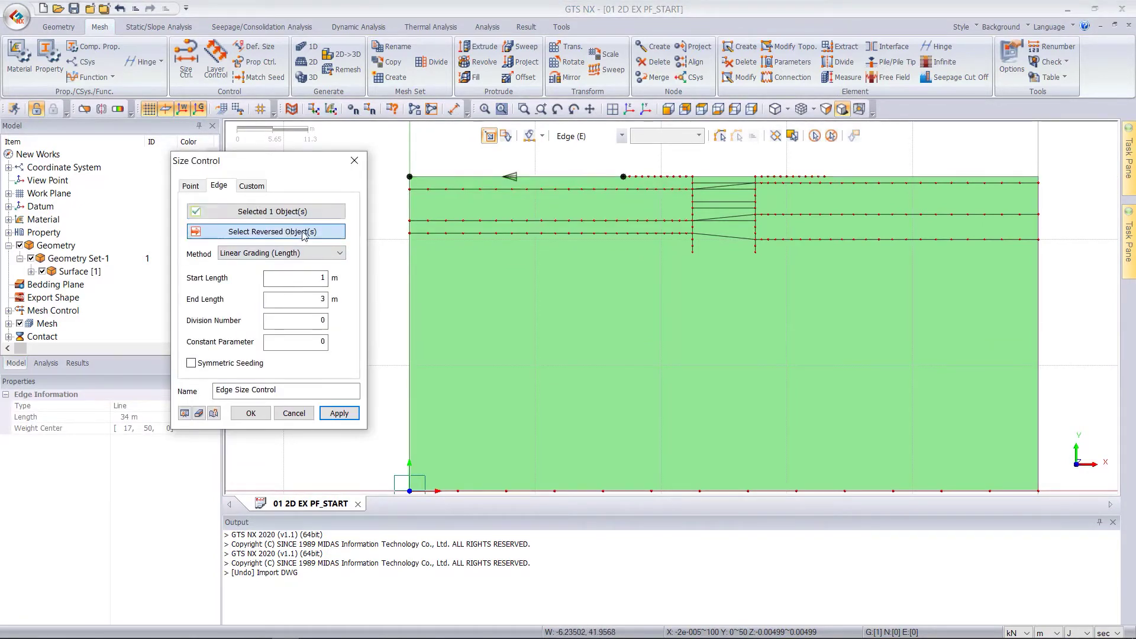
pyautogui.click(923, 176)
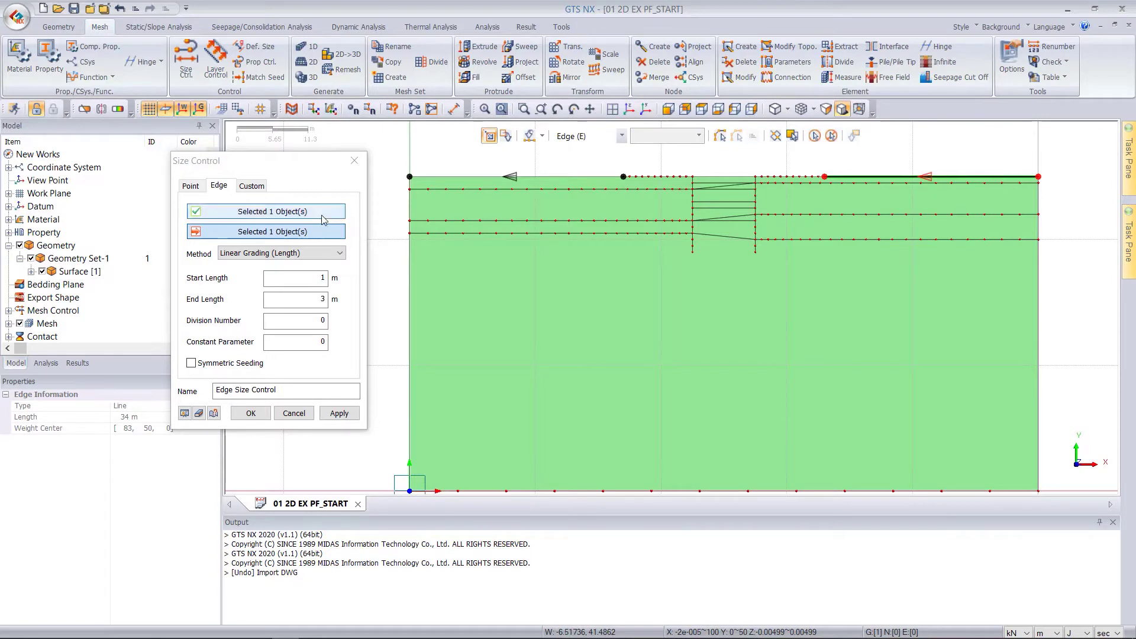
pyautogui.click(300, 231)
pyautogui.click(303, 212)
pyautogui.click(919, 177)
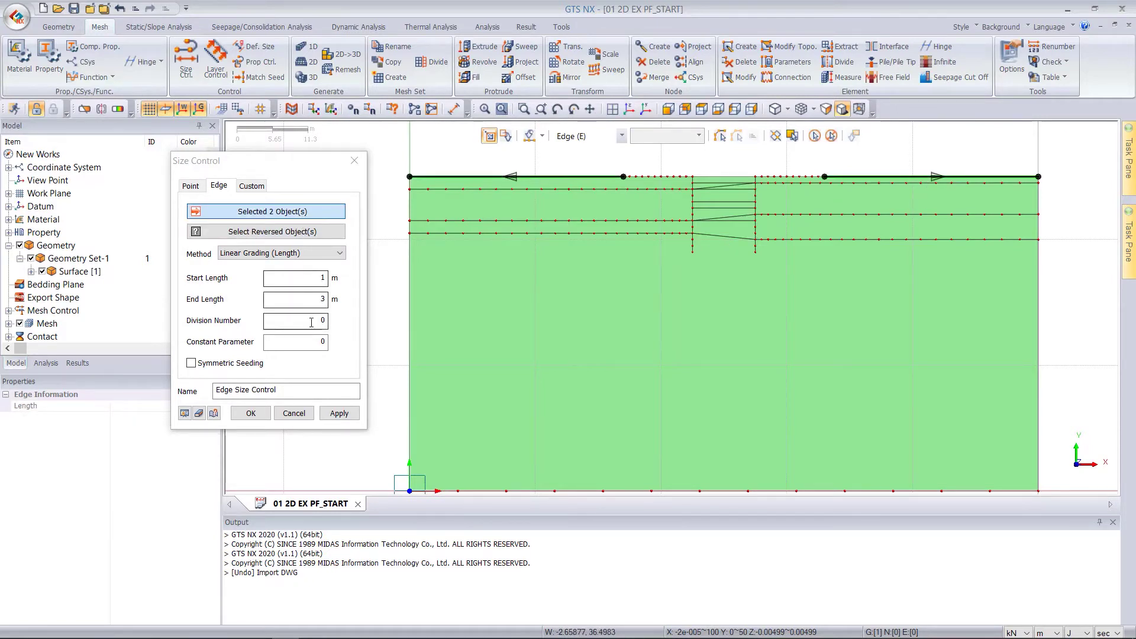
pyautogui.click(335, 414)
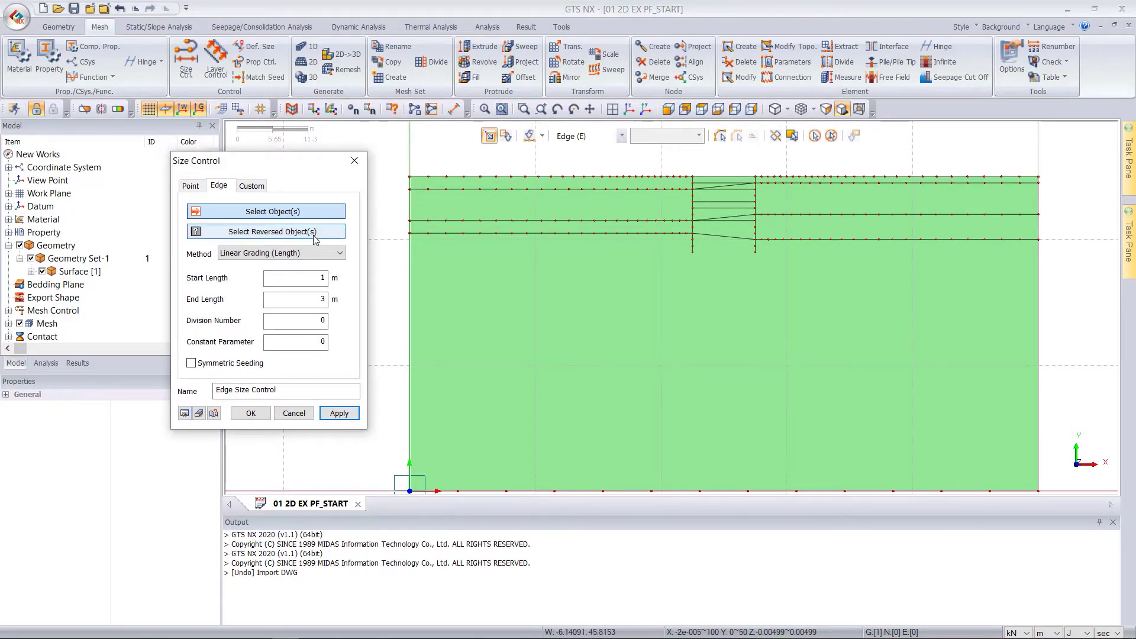
# - Apply linear grading from 3 m to 8 m to the lowest layer's two side boundary edges, with the right one as reversed
pyautogui.click(411, 284)
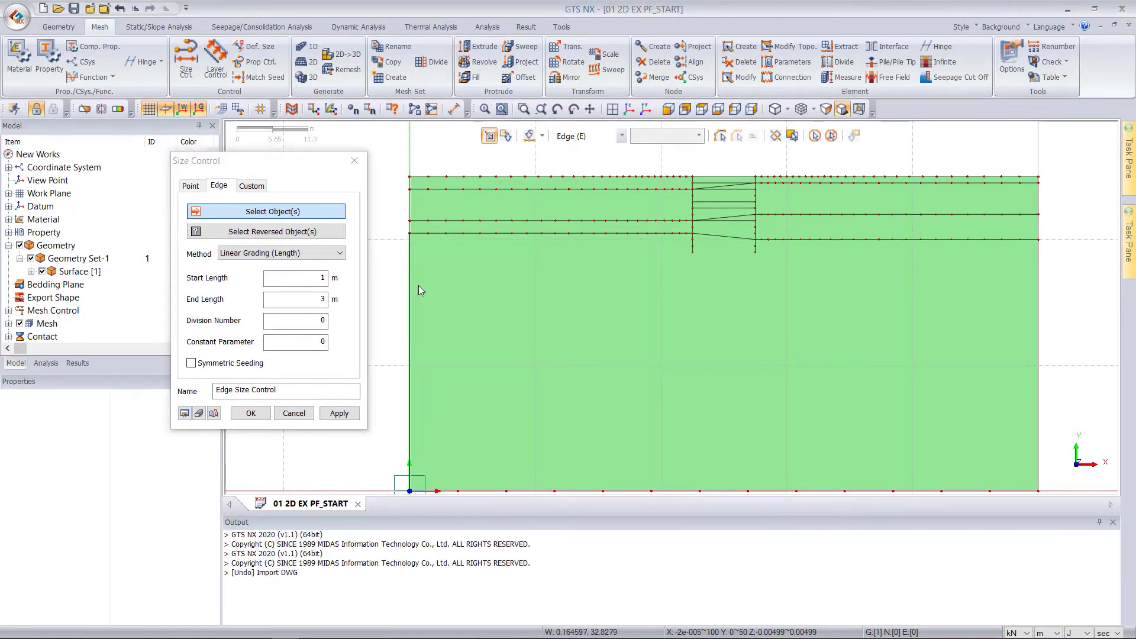
pyautogui.click(411, 286)
pyautogui.click(1040, 325)
pyautogui.click(1040, 325)
pyautogui.click(251, 234)
pyautogui.click(1038, 319)
pyautogui.moveTo(316, 278); pyautogui.dragTo(333, 300)
pyautogui.write('3')
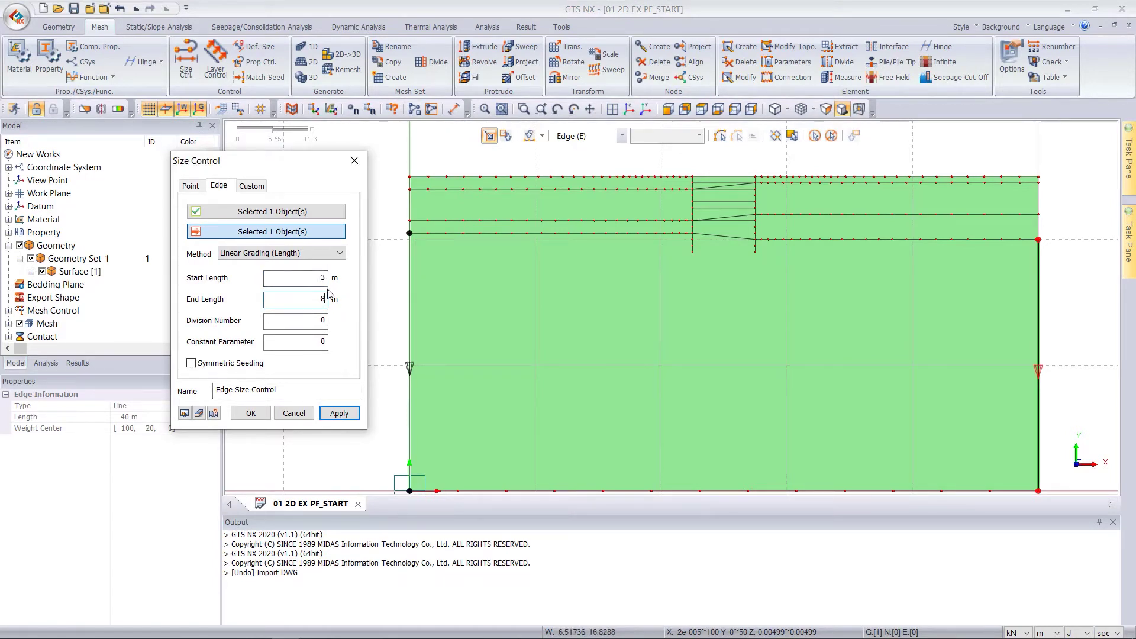
pyautogui.scroll(-1, 937, 210)
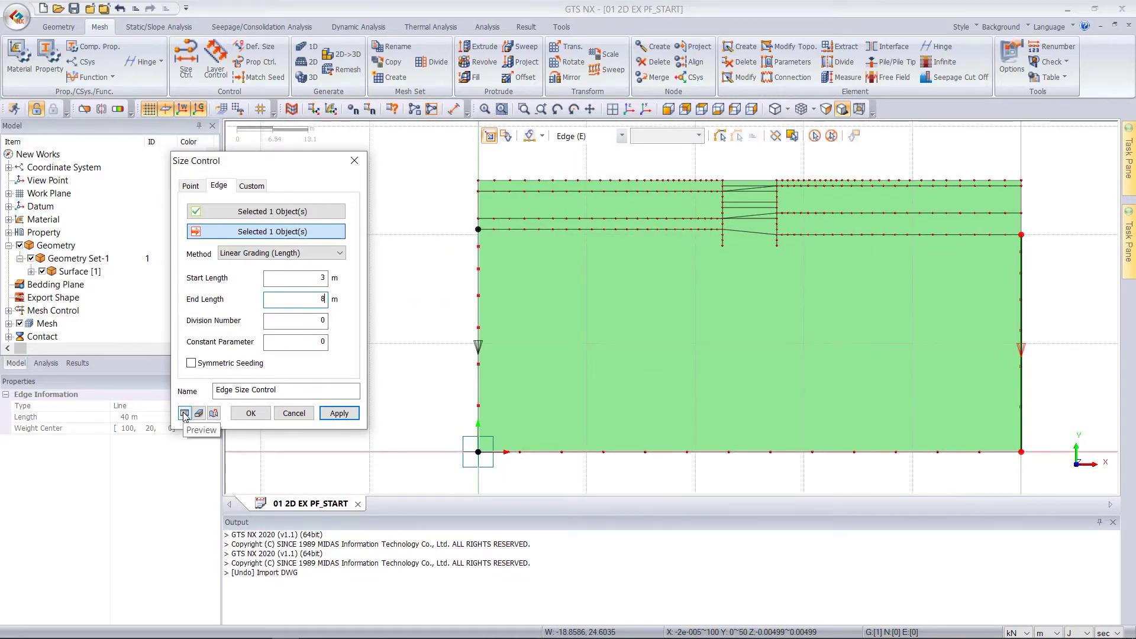
pyautogui.click(338, 414)
# - Seed the six upper side boundary edges on both sides by Interval Length with a 3 m mesh size and finish the size control
pyautogui.click(323, 253)
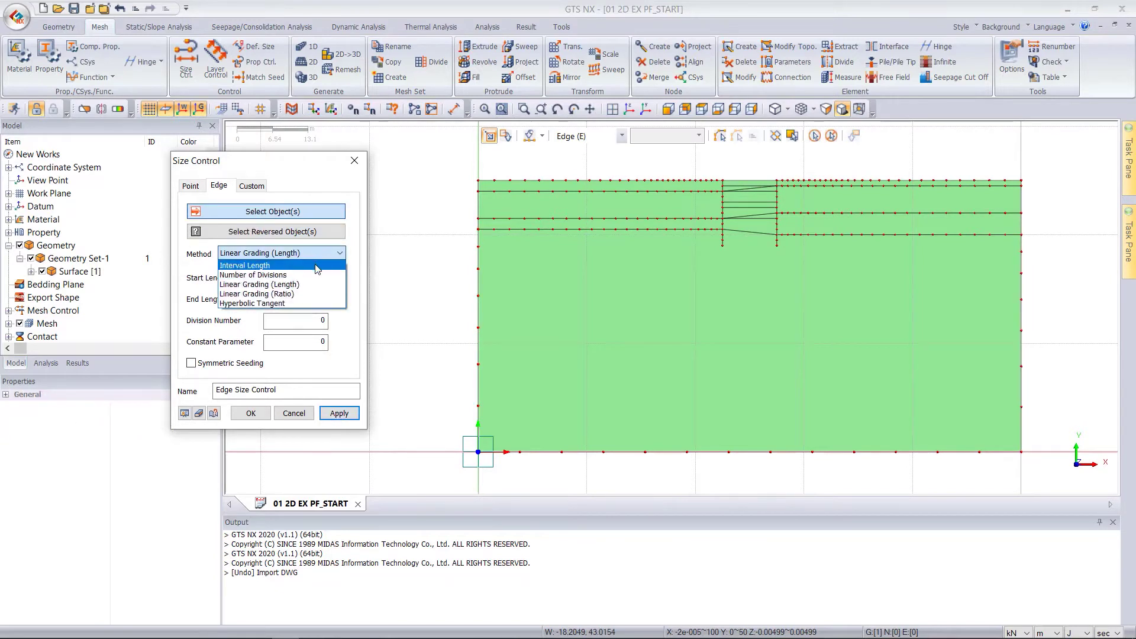
pyautogui.click(316, 265)
pyautogui.click(479, 201)
pyautogui.click(480, 207)
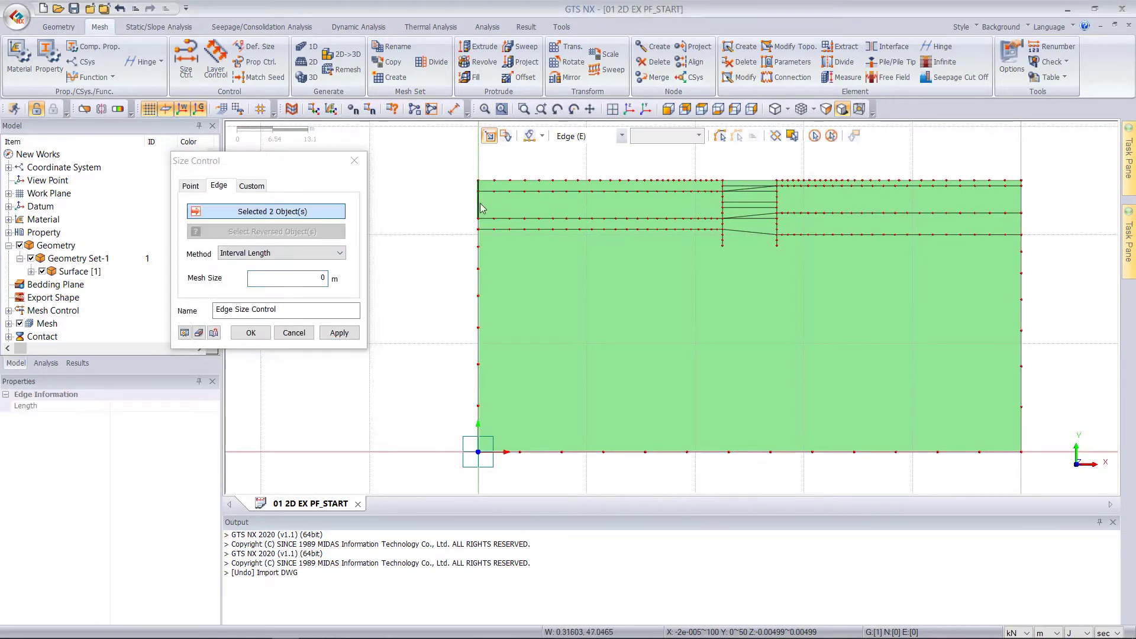
pyautogui.click(1022, 185)
pyautogui.click(1027, 201)
pyautogui.click(1023, 228)
pyautogui.doubleClick(296, 278)
pyautogui.write('3')
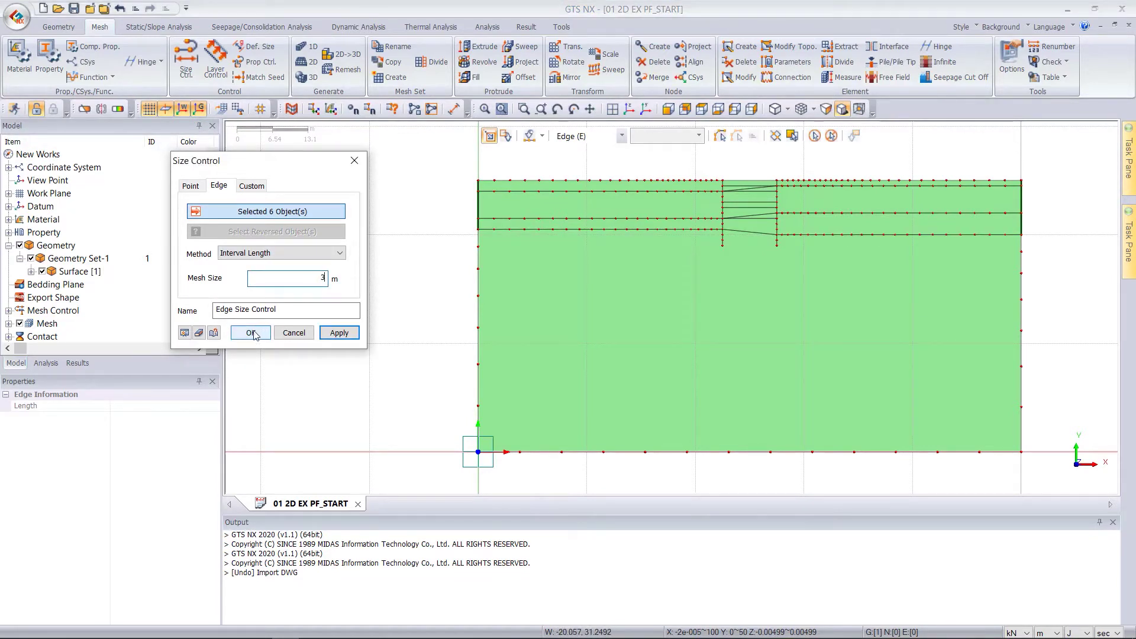
pyautogui.click(251, 334)
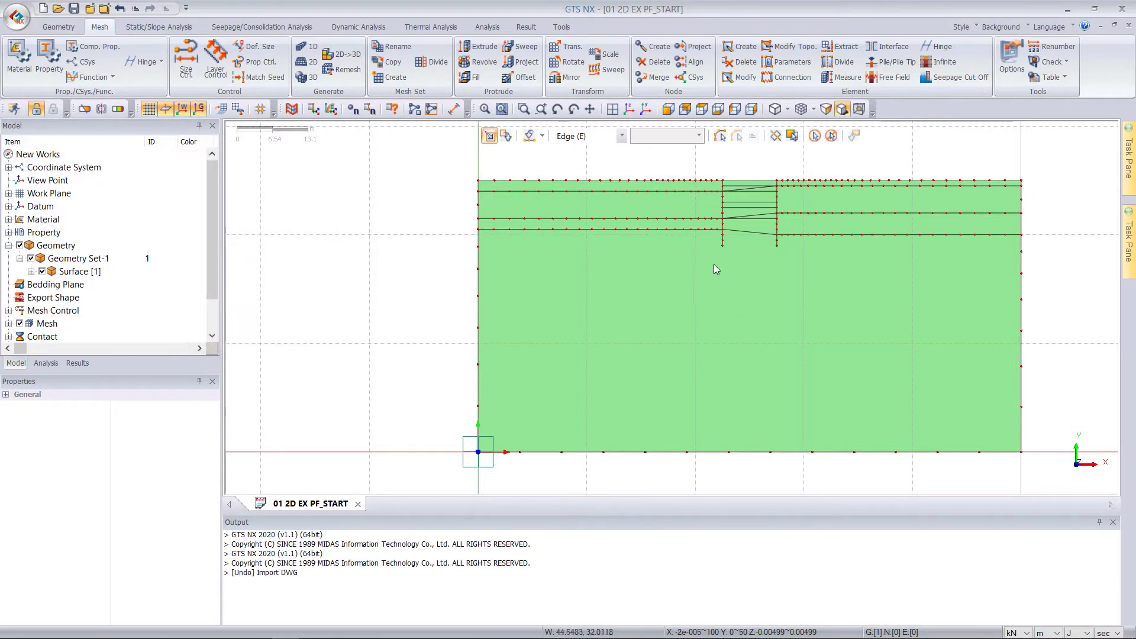
# - Select all the ground faces and set up an Auto-Face mesh for them with an element size of 1 m
pyautogui.scroll(2, 860, 174)
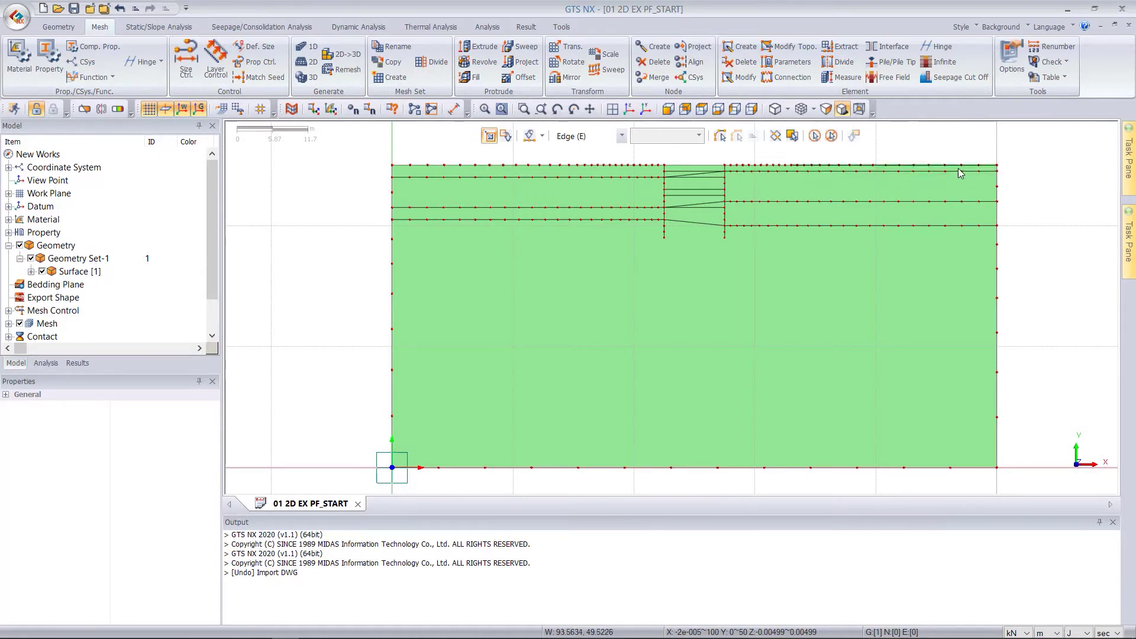
pyautogui.scroll(-1, 283, 247)
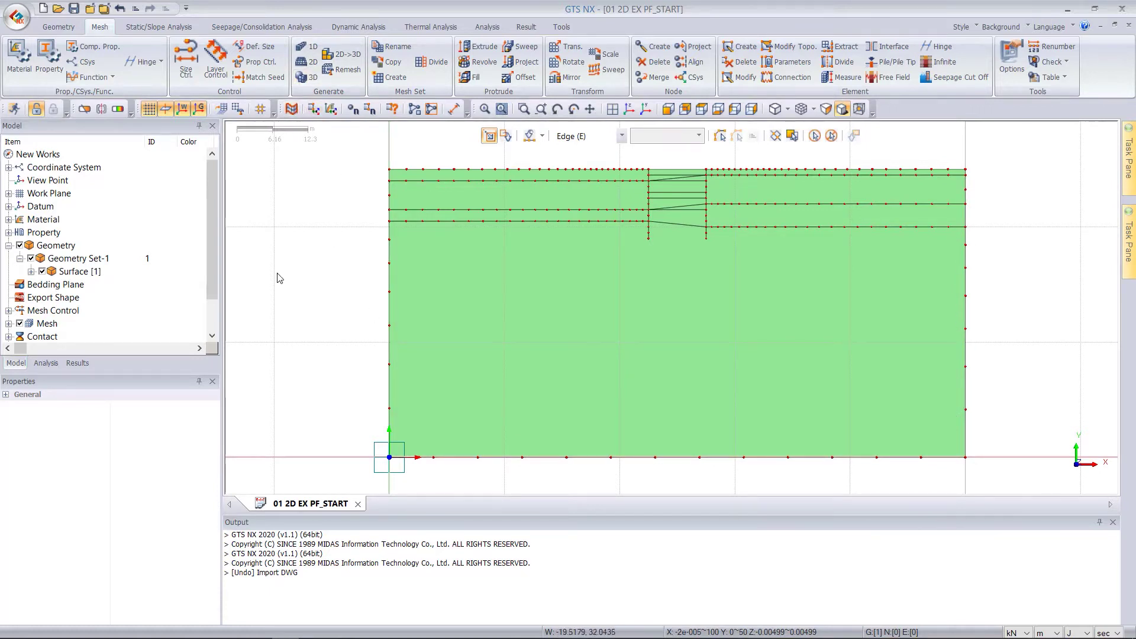
pyautogui.press('f')
pyautogui.click(913, 296)
pyautogui.rightClick(734, 294)
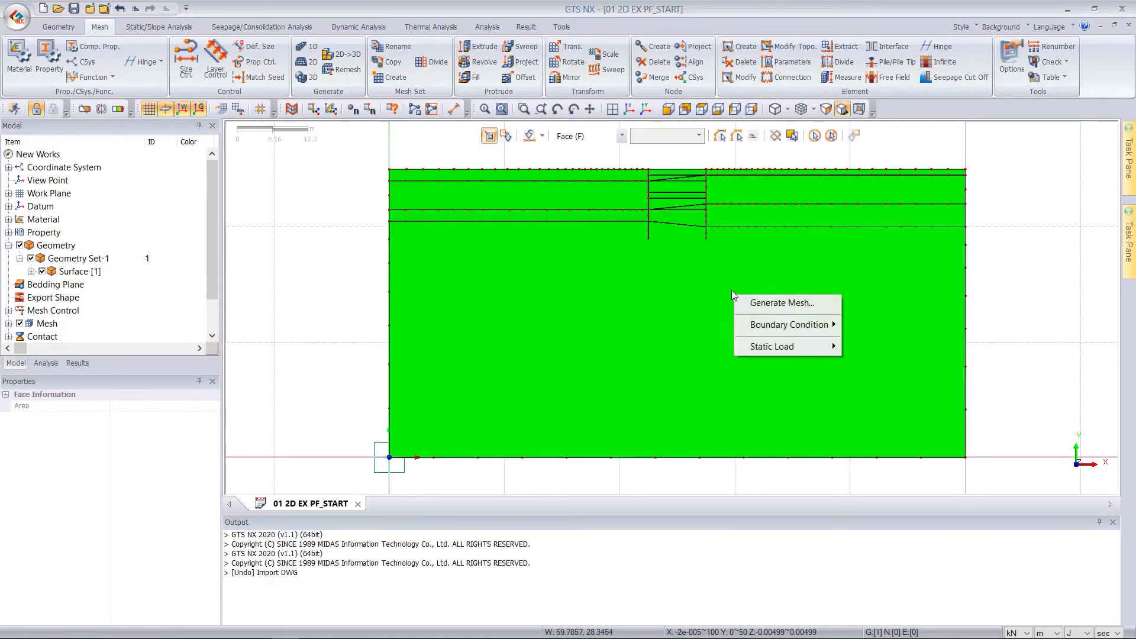
pyautogui.click(810, 310)
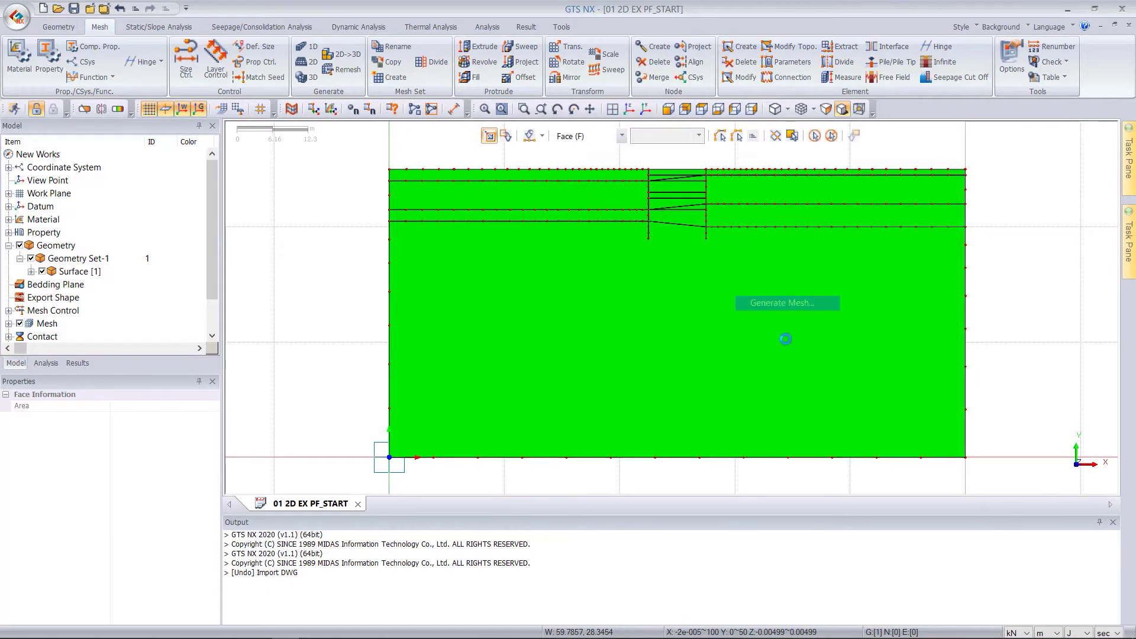
pyautogui.click(900, 390)
pyautogui.write('1')
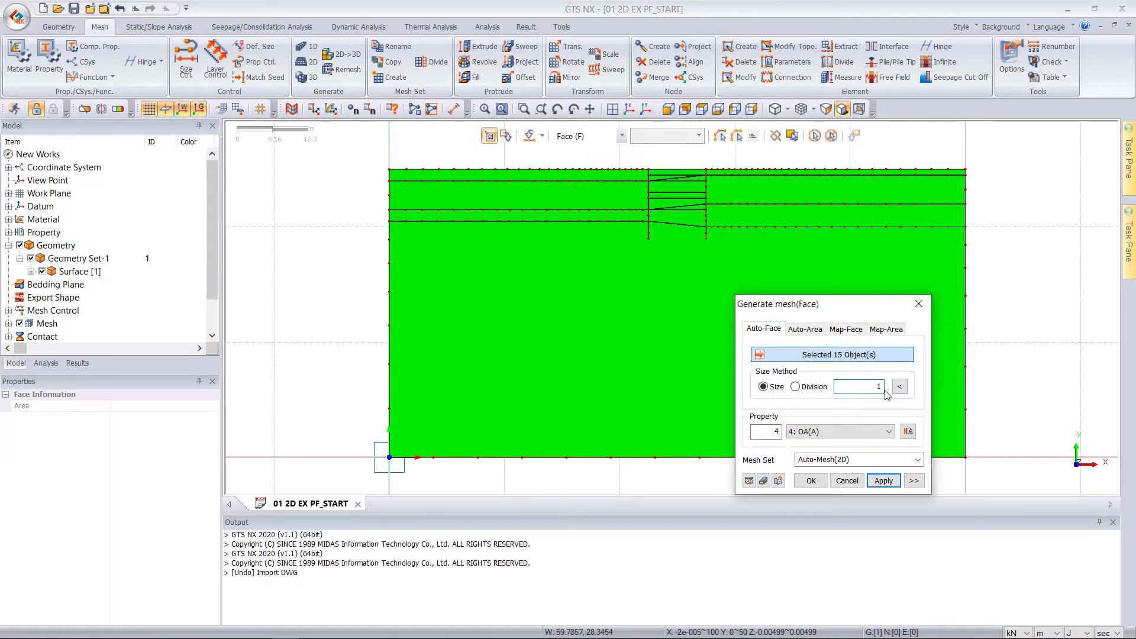
# - Set the advanced options to register each mesh independently and generate the Tri+Quad face mesh
pyautogui.click(915, 481)
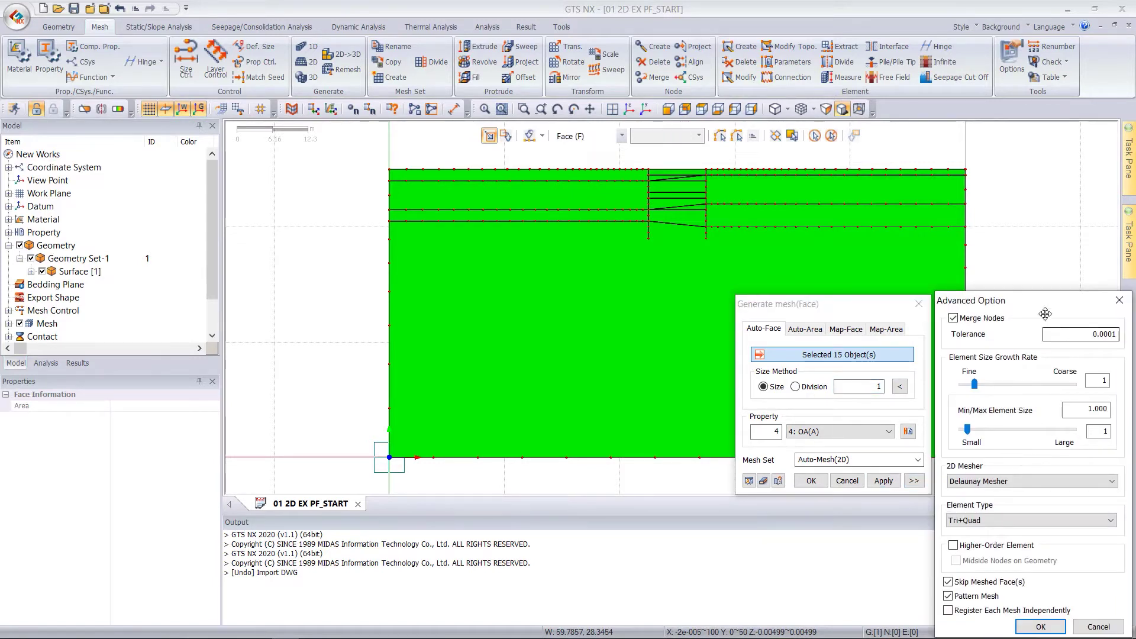
pyautogui.moveTo(1045, 315); pyautogui.dragTo(1030, 214)
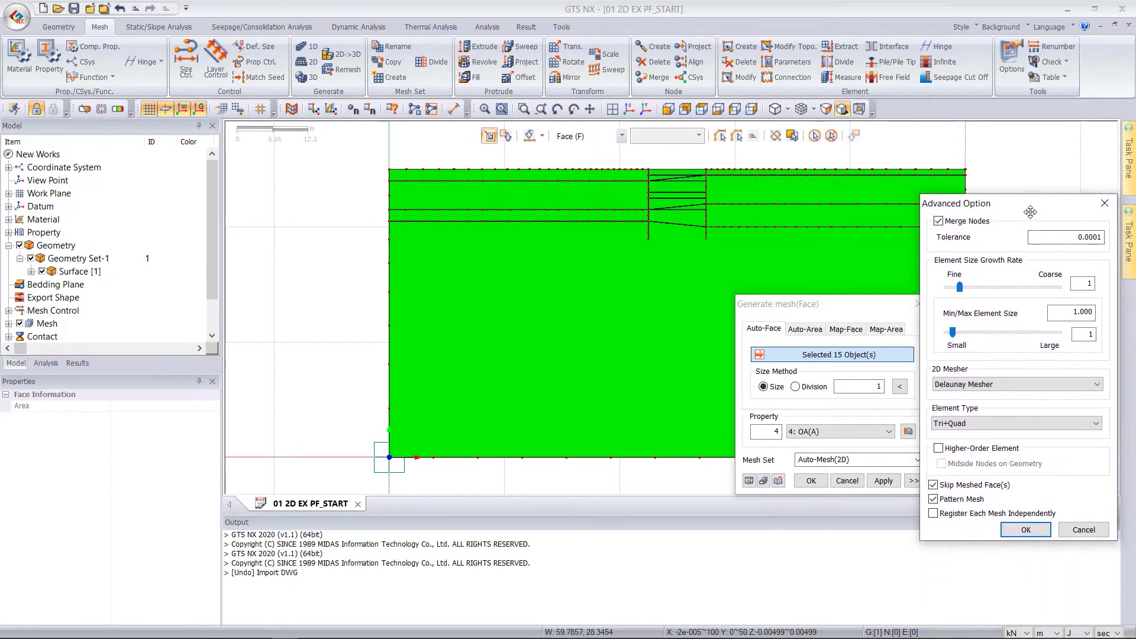
pyautogui.click(934, 512)
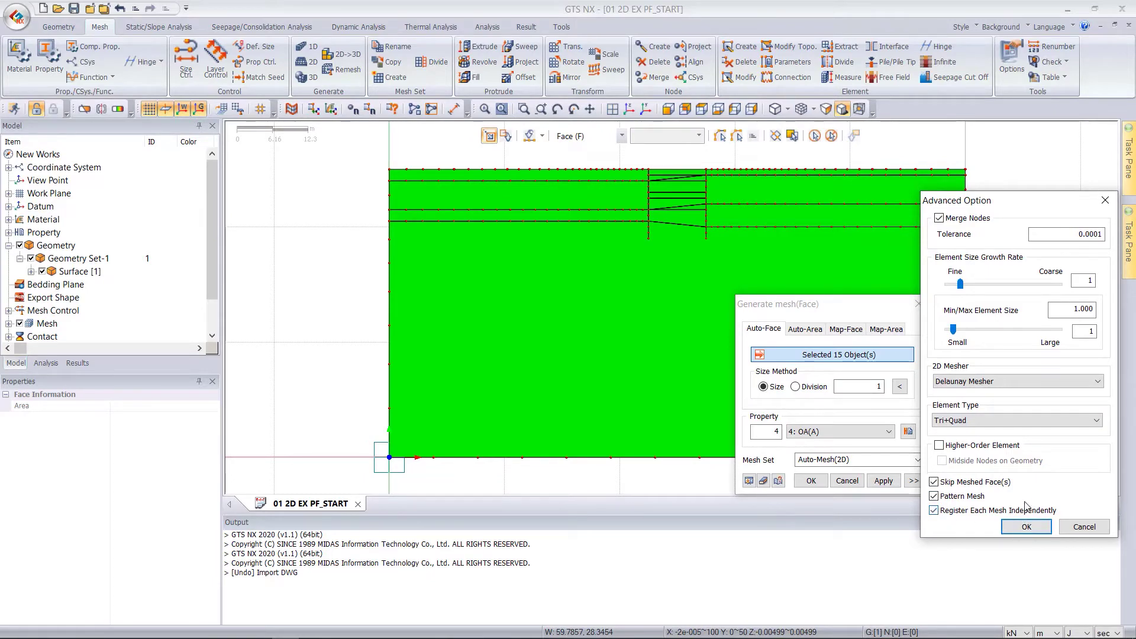
pyautogui.click(1027, 527)
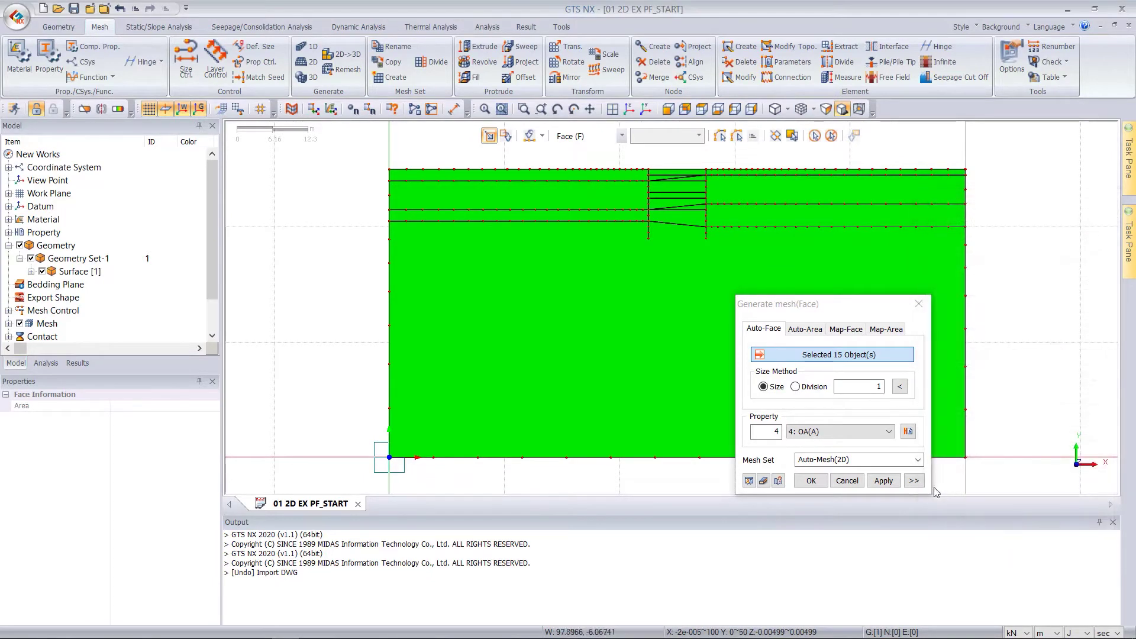
pyautogui.click(810, 481)
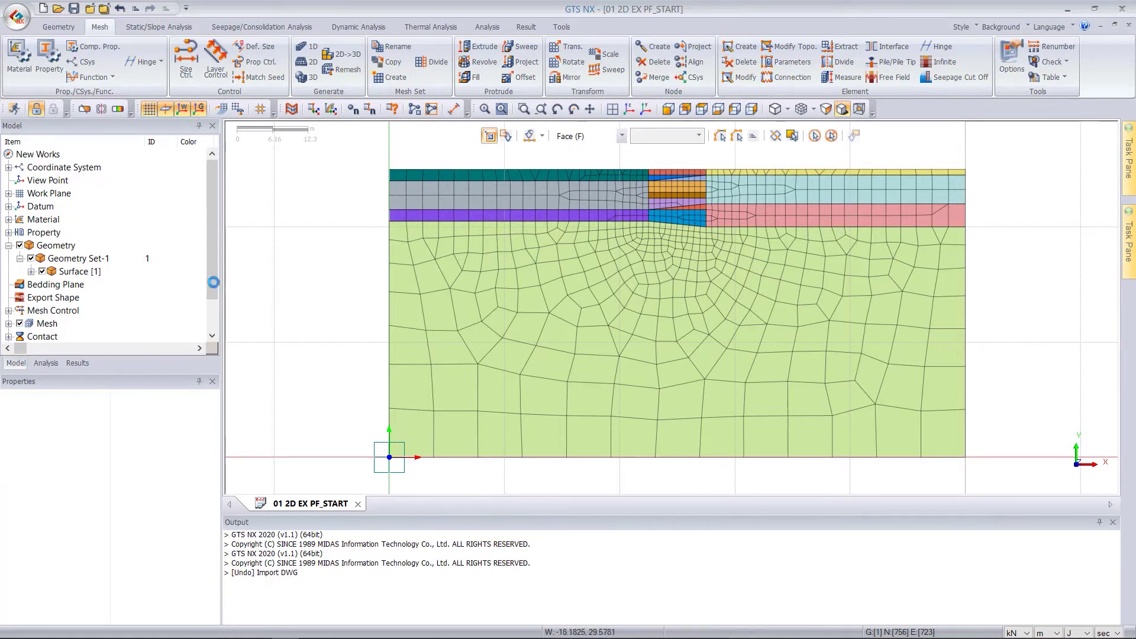
pyautogui.click(42, 272)
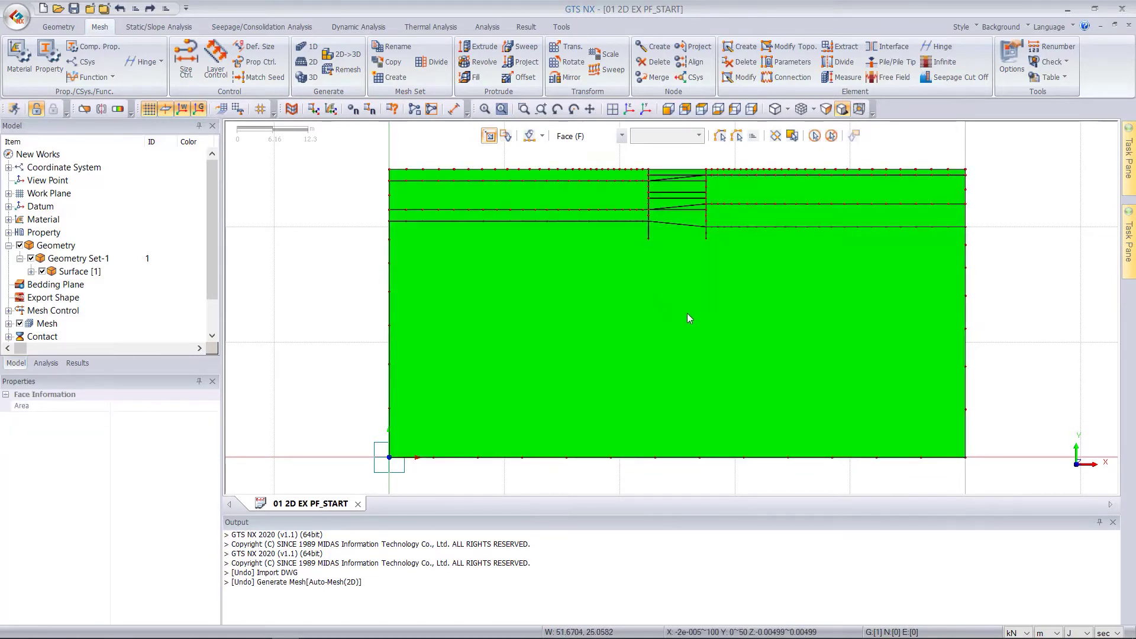
# - Start mesh generation for all the selected ground faces again with an element size of 1 m
pyautogui.rightClick(768, 279)
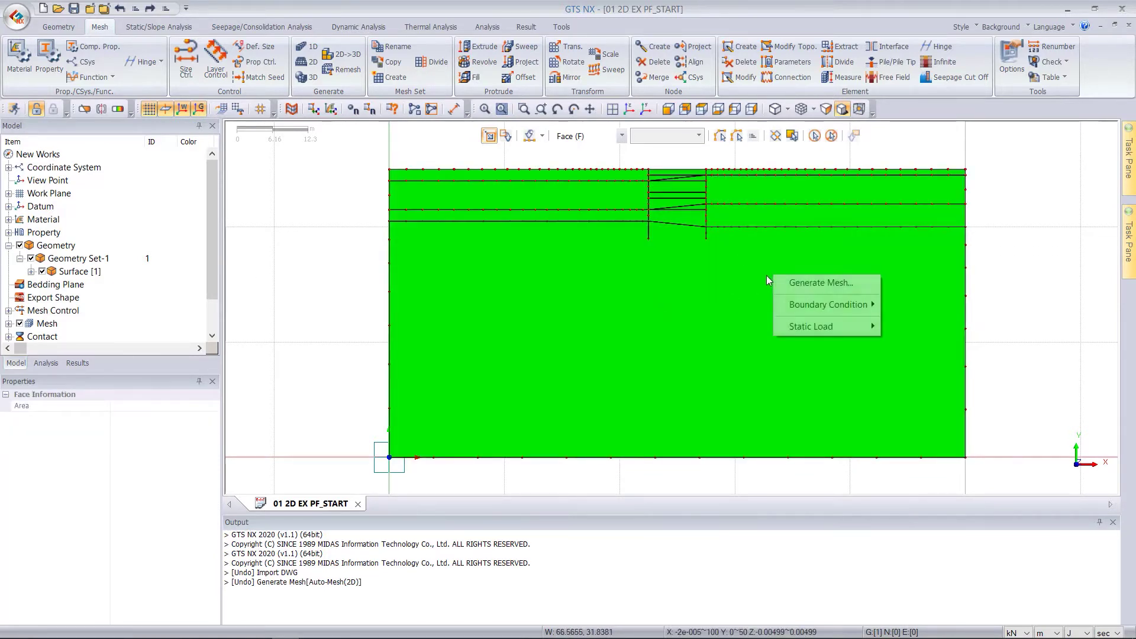
pyautogui.click(821, 284)
pyautogui.moveTo(791, 272); pyautogui.dragTo(696, 240)
pyautogui.doubleClick(725, 320)
pyautogui.write('1')
# - In the advanced mesh options, use the Delaunay Mesher and set the element type to Triangle
pyautogui.click(763, 415)
pyautogui.click(861, 417)
pyautogui.click(864, 449)
pyautogui.click(873, 456)
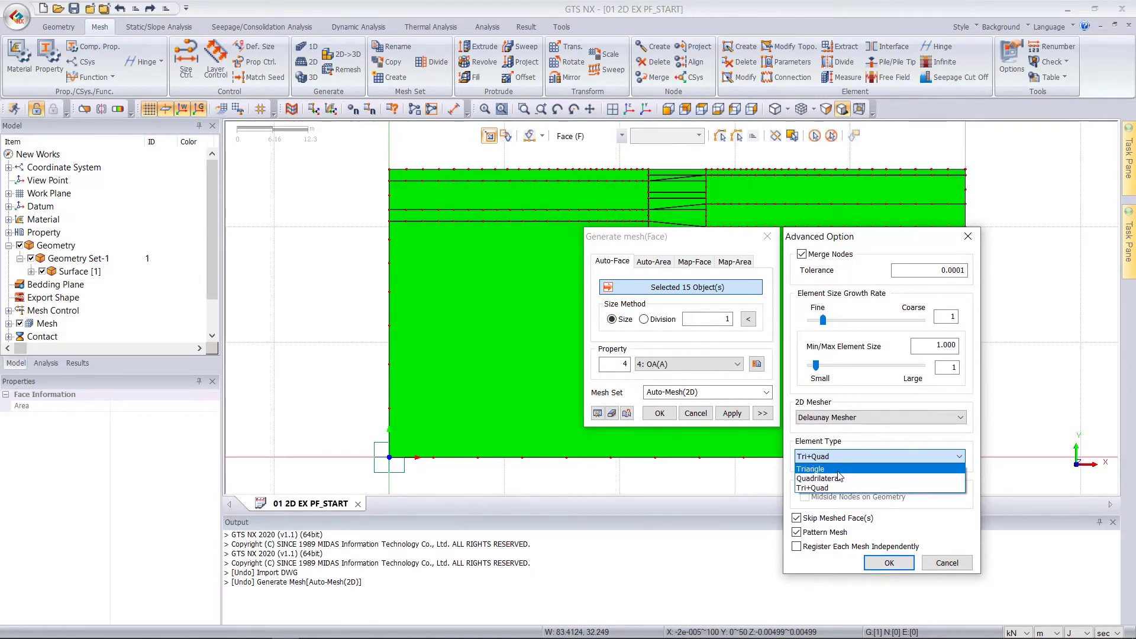
pyautogui.click(840, 469)
pyautogui.click(868, 459)
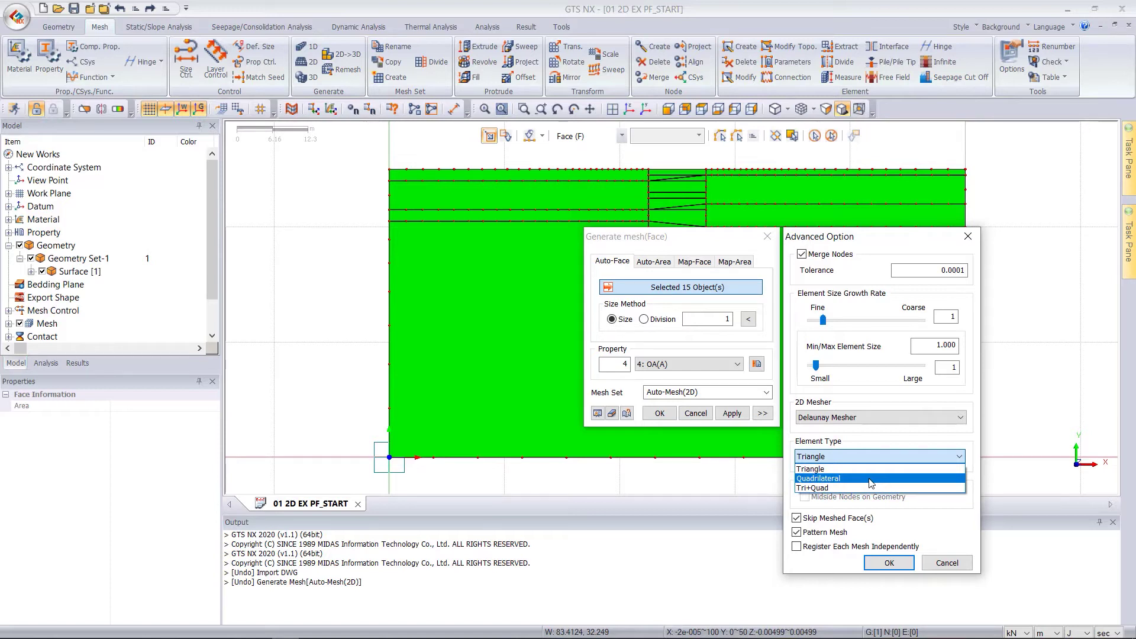
pyautogui.click(864, 469)
# - Enable registering each mesh independently and generate the triangular mesh of the ground faces
pyautogui.click(807, 548)
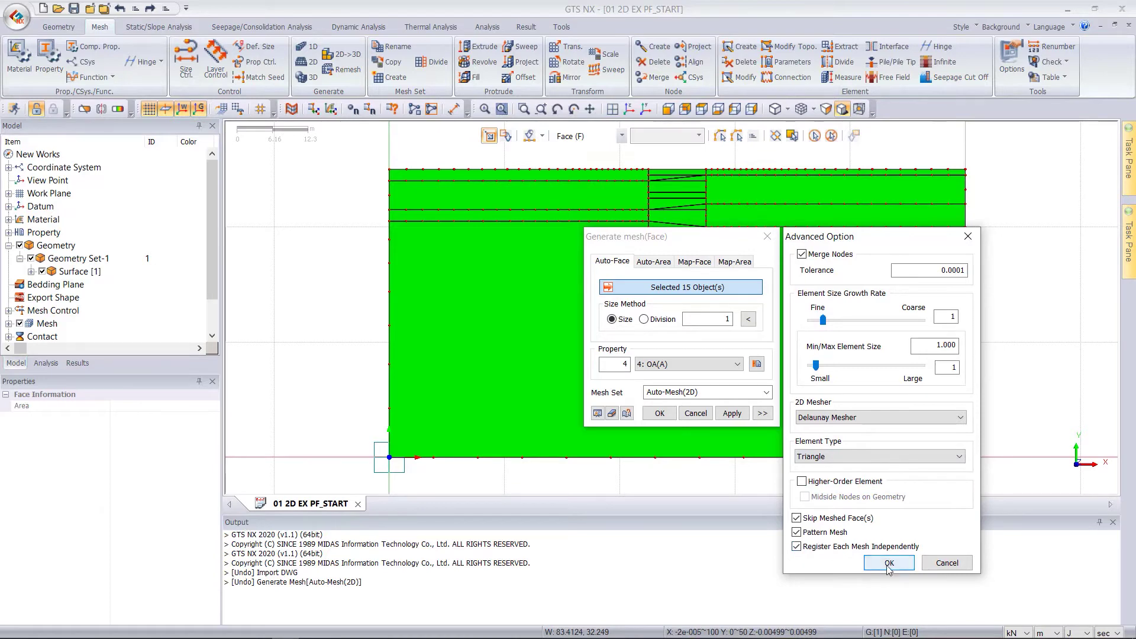
pyautogui.click(890, 563)
pyautogui.click(658, 413)
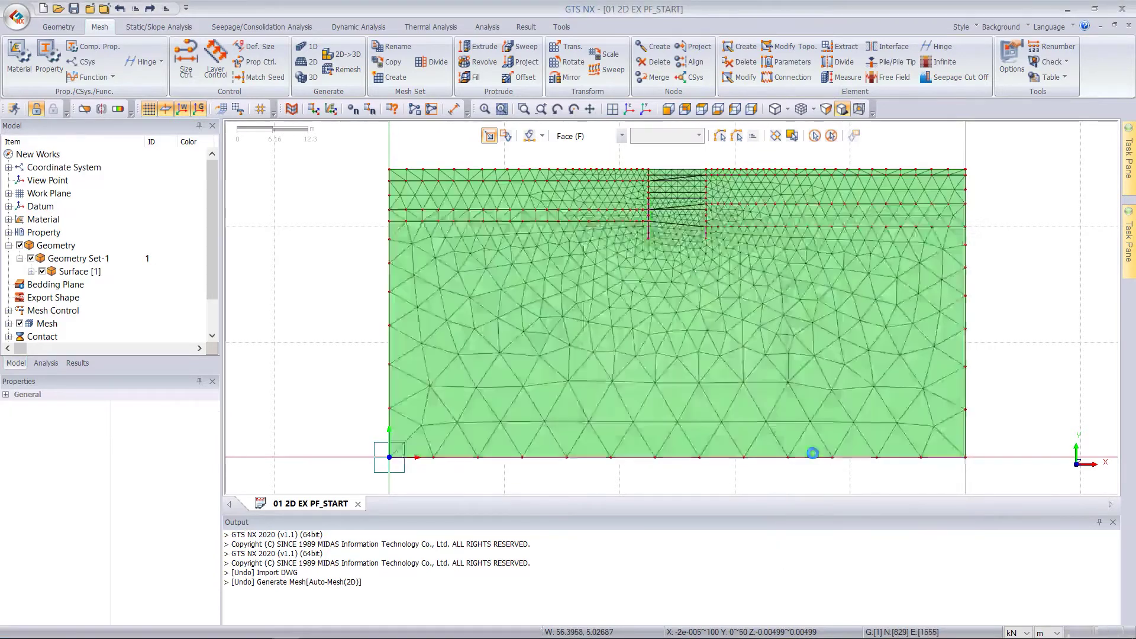
pyautogui.scroll(-2, 766, 184)
pyautogui.scroll(3, 781, 199)
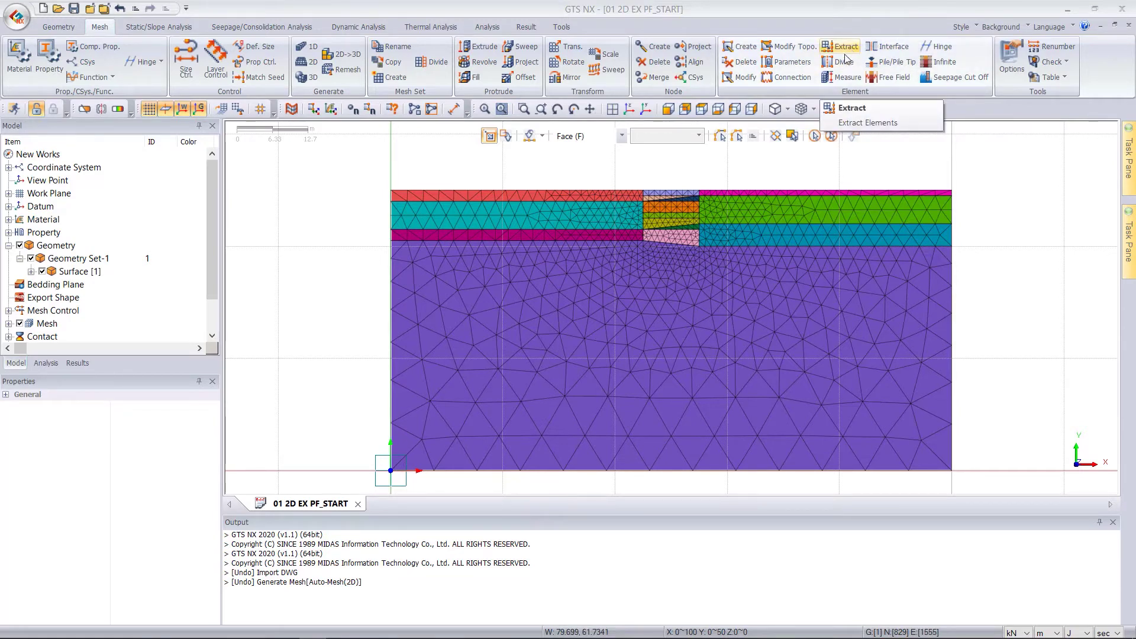
# - Expand the mesh sets in the model tree and toggle them all off and on to examine the ground mesh
pyautogui.scroll(-1, 85, 283)
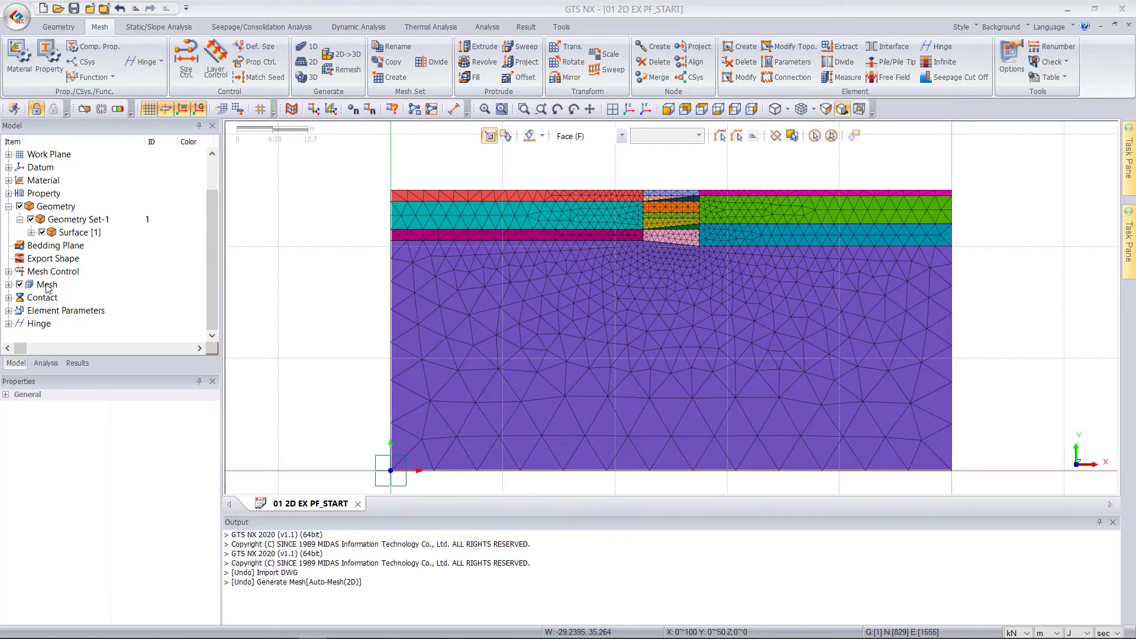
pyautogui.click(8, 284)
pyautogui.scroll(-2, 50, 237)
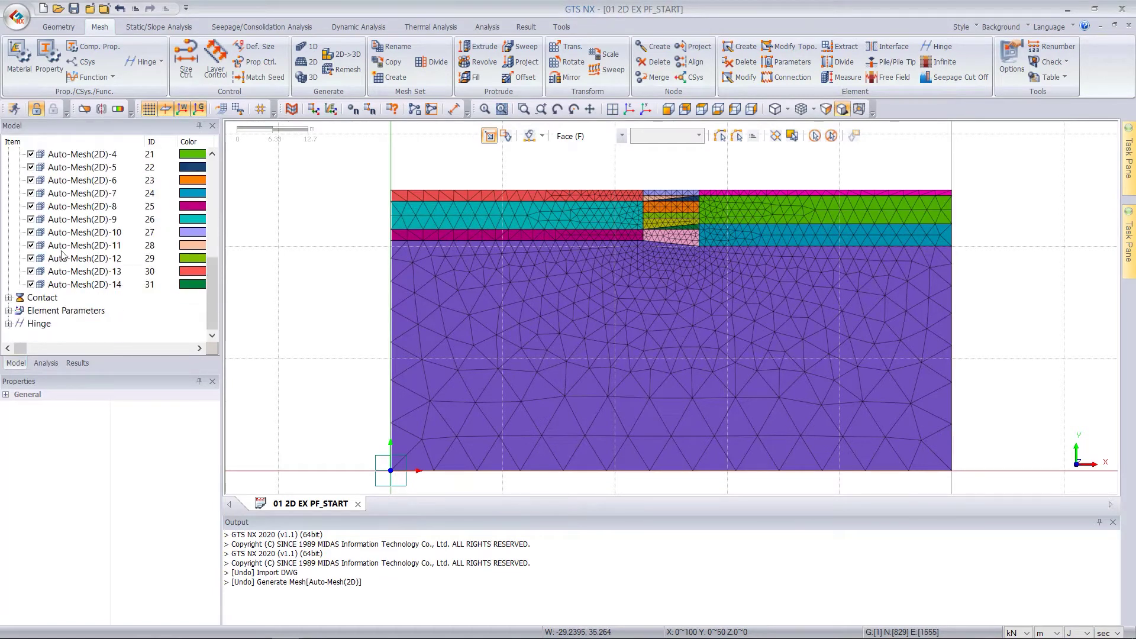
pyautogui.scroll(3, 29, 235)
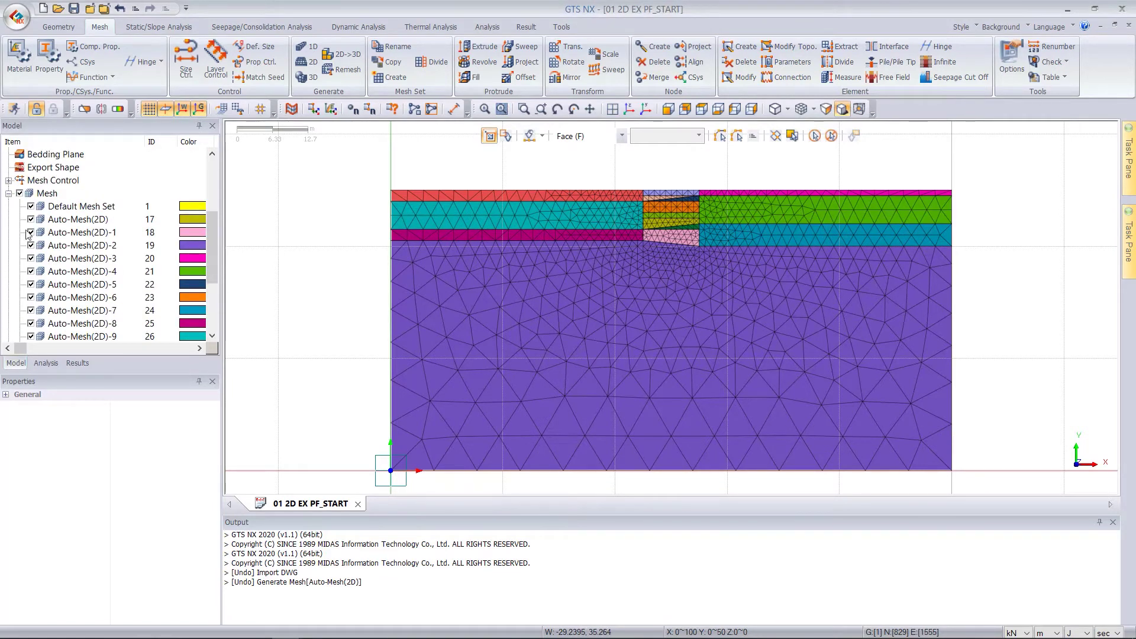
pyautogui.click(19, 193)
pyautogui.click(19, 194)
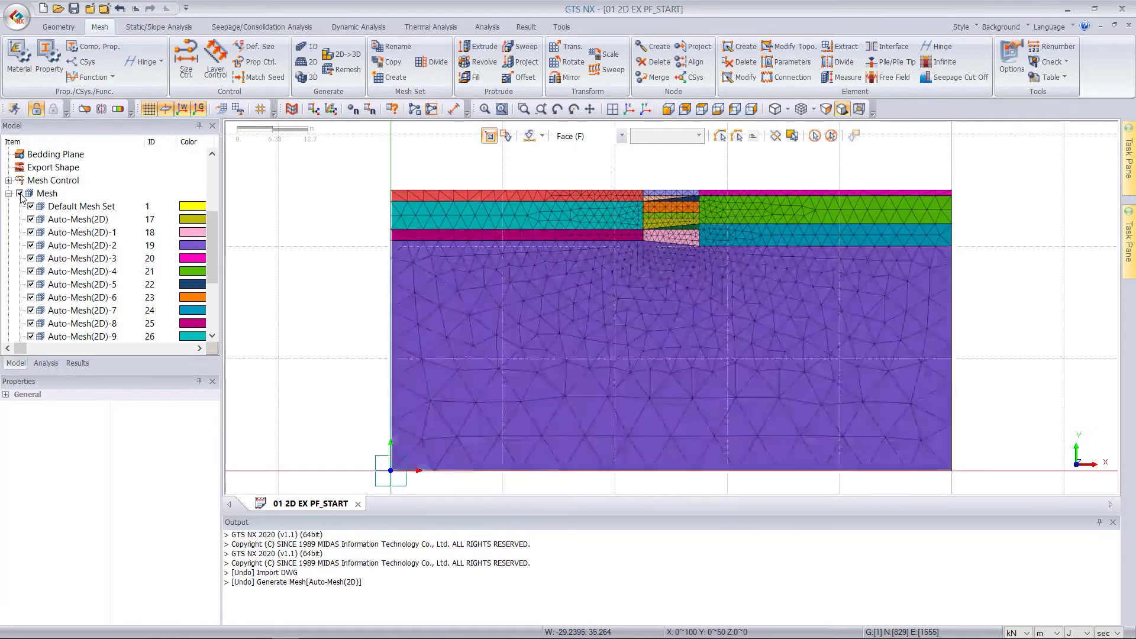
pyautogui.click(19, 193)
pyautogui.click(20, 194)
pyautogui.click(20, 193)
pyautogui.click(19, 194)
pyautogui.click(19, 194)
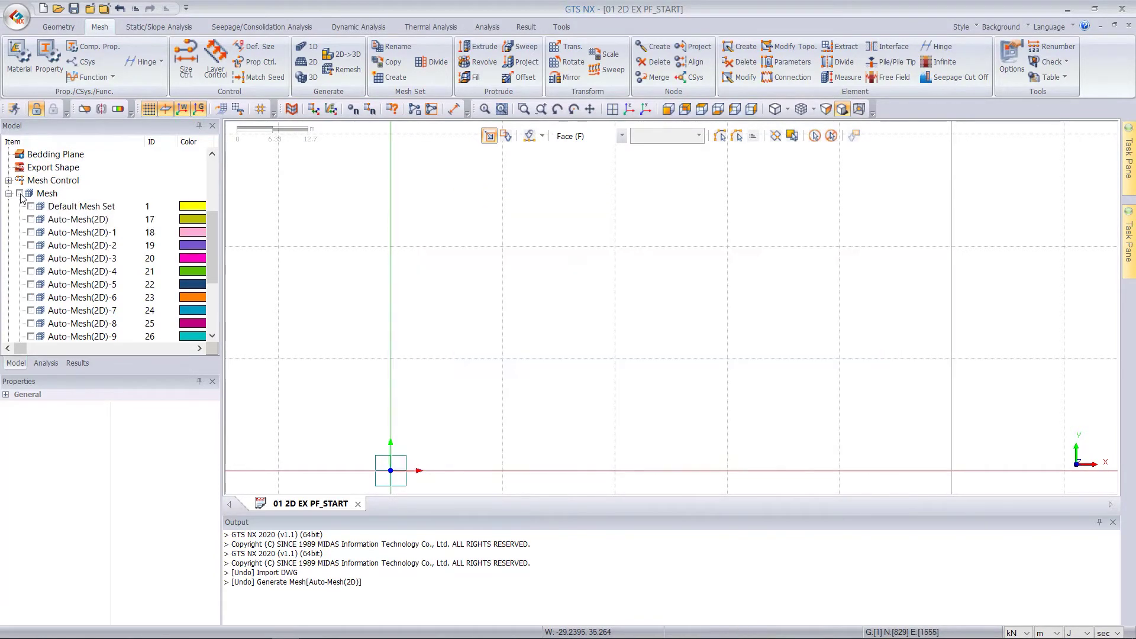
pyautogui.click(19, 194)
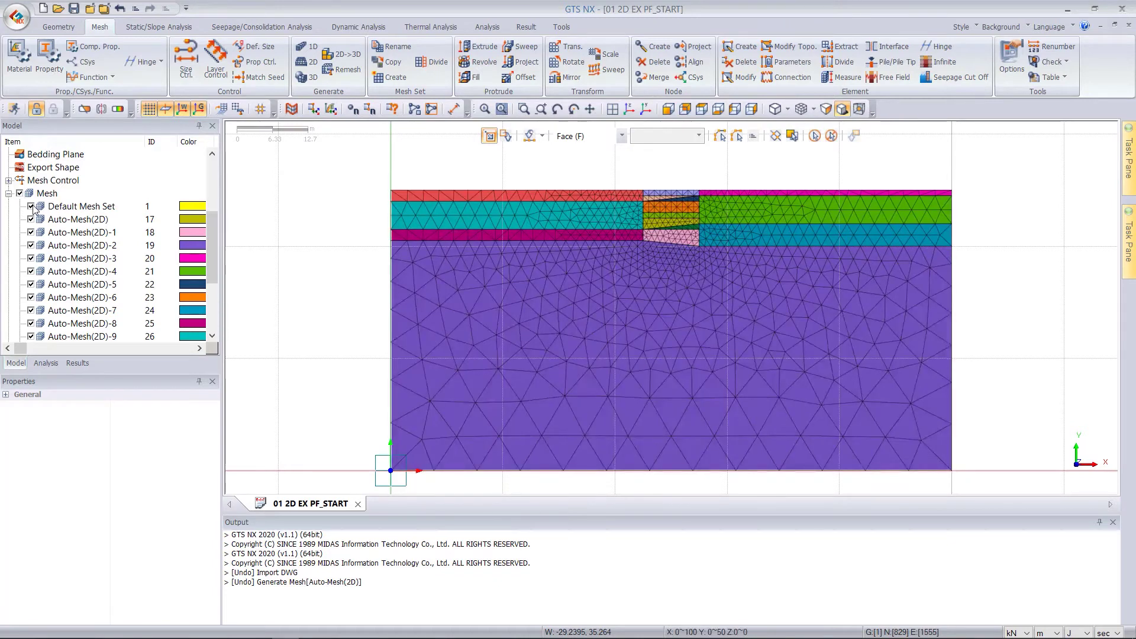
# - Toggle the visibility of Auto-Mesh(2D)-3, Auto-Mesh(2D)-2 and Auto-Mesh(2D)-1 to identify the ground region each one covers
pyautogui.click(30, 258)
pyautogui.click(31, 258)
pyautogui.click(30, 245)
pyautogui.click(30, 245)
pyautogui.click(31, 232)
# - Hide all the mesh sets and display the ground surface geometry
pyautogui.click(19, 194)
pyautogui.scroll(2, 34, 220)
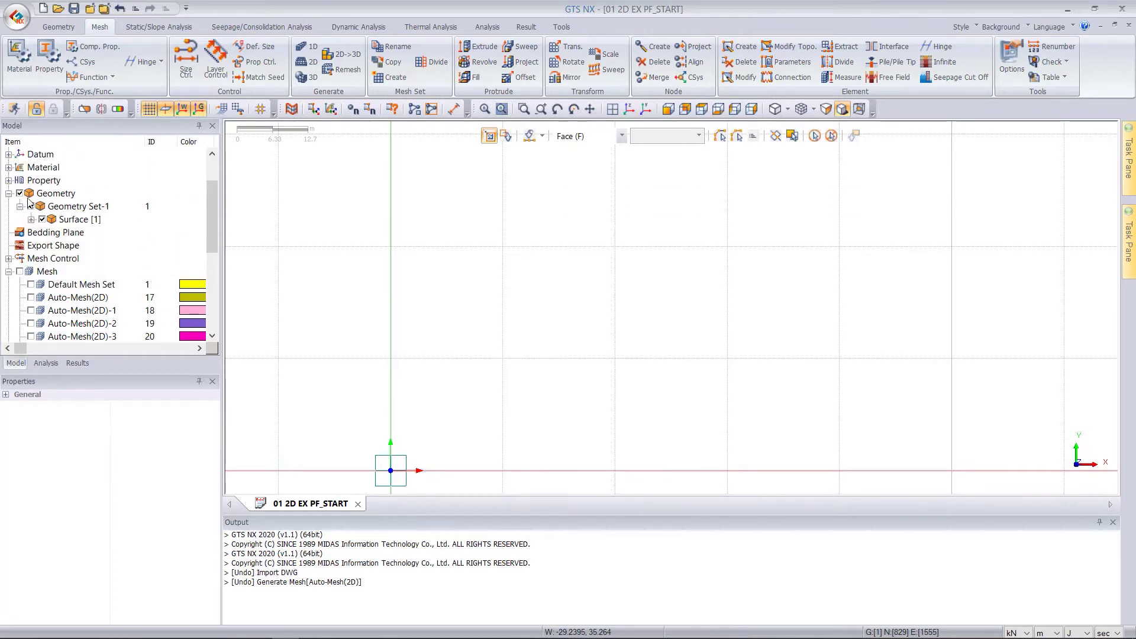
pyautogui.click(42, 219)
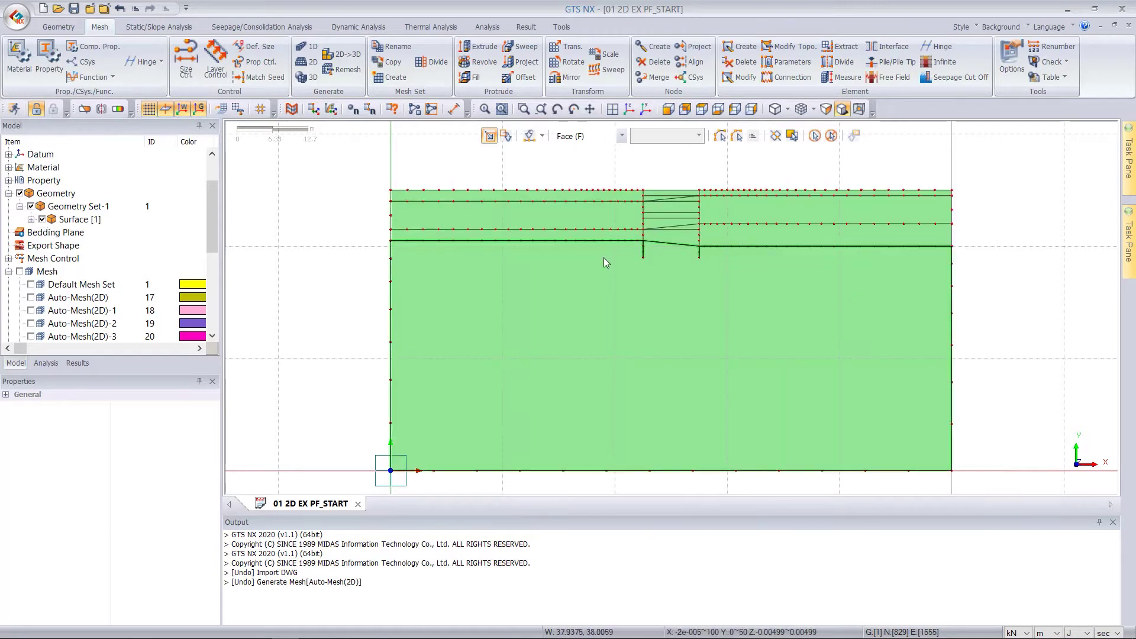
# - Expand the mesh controls and hide the size control seeds on the ground edges
pyautogui.scroll(-1, 88, 257)
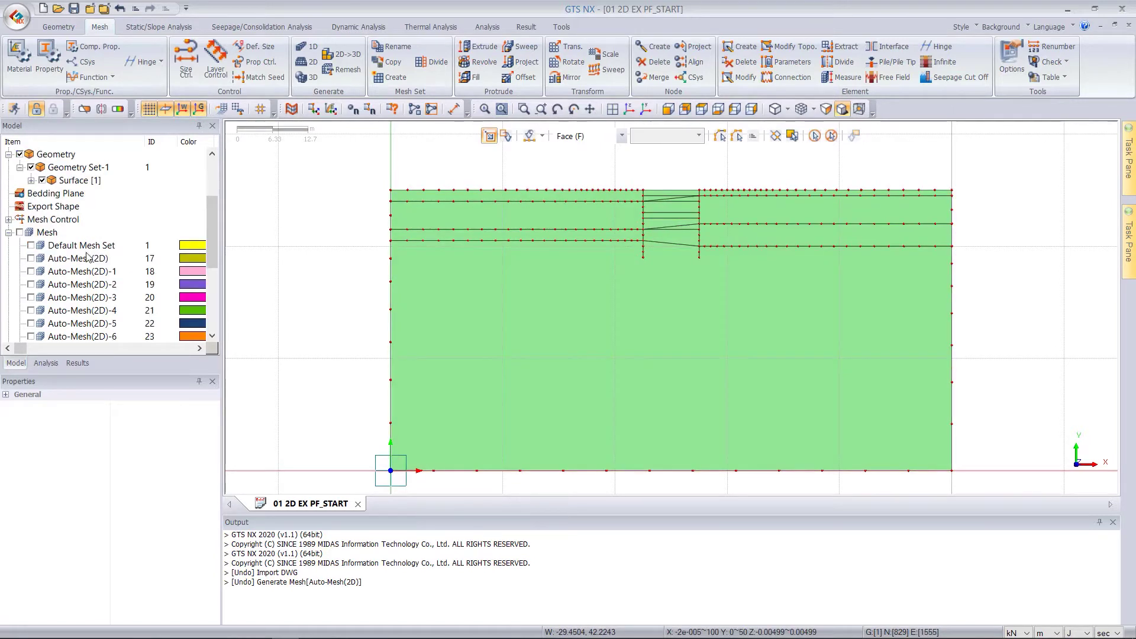
pyautogui.doubleClick(69, 223)
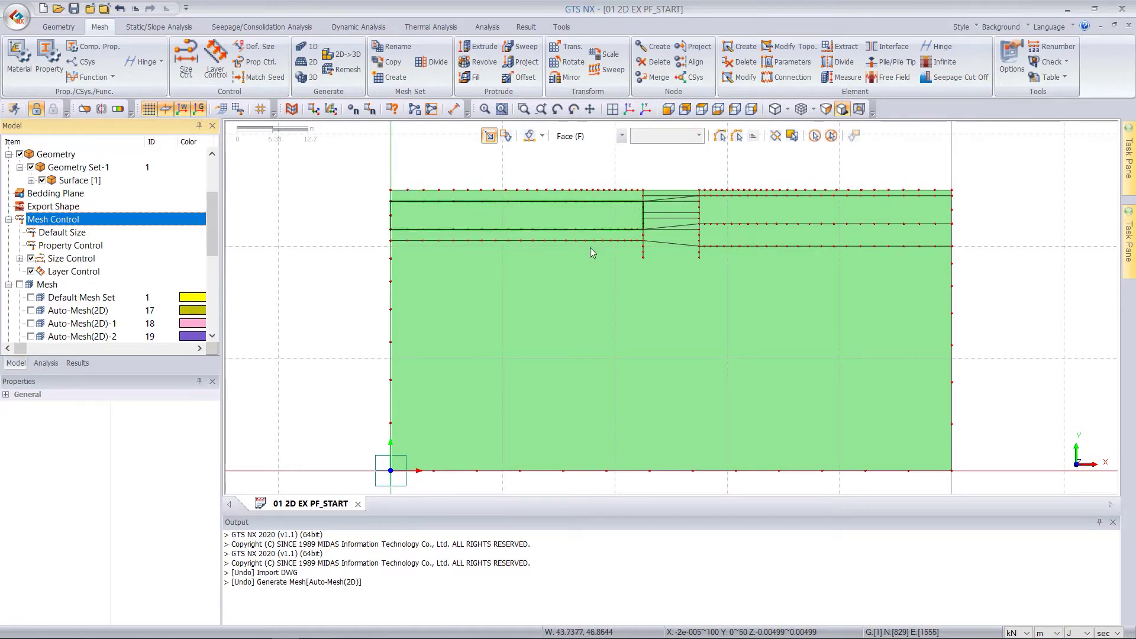
pyautogui.click(31, 260)
pyautogui.click(32, 259)
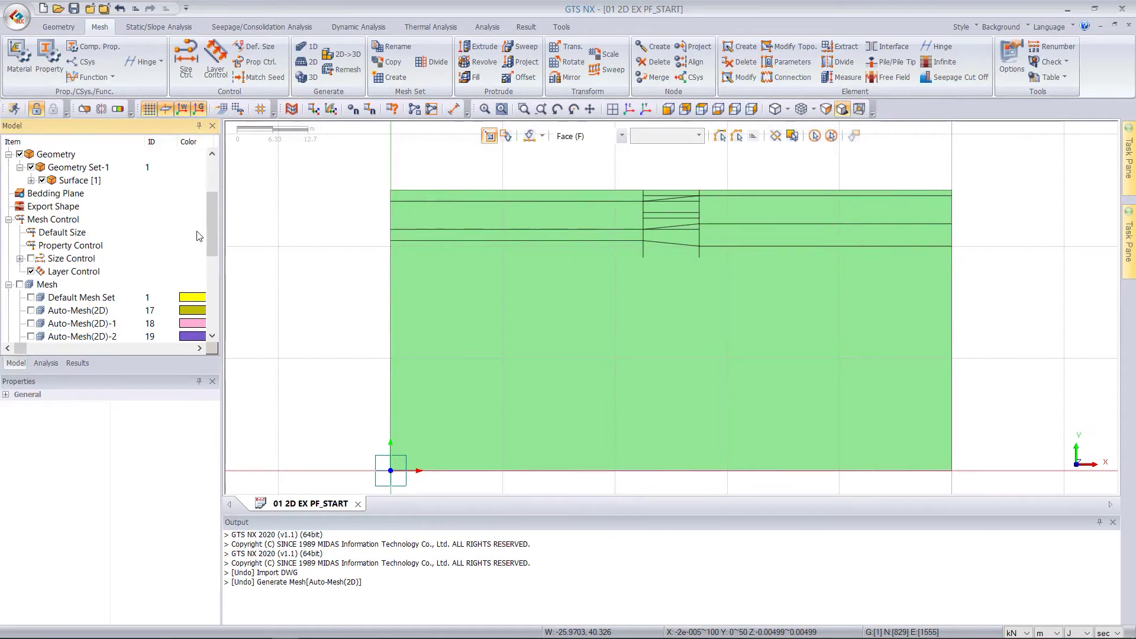
# - Extract elements from the edges of both vertical wall lines, using property 5: RW and the mesh set name RW
pyautogui.scroll(1, 653, 184)
pyautogui.scroll(2, 718, 176)
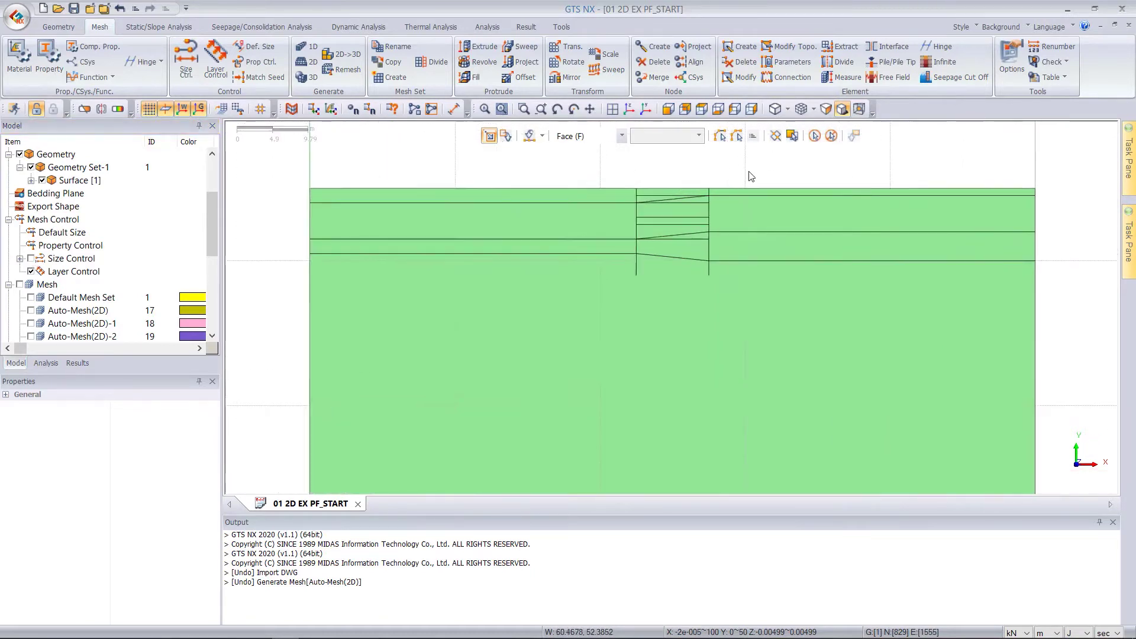
pyautogui.click(841, 52)
pyautogui.moveTo(83, 117); pyautogui.dragTo(317, 126)
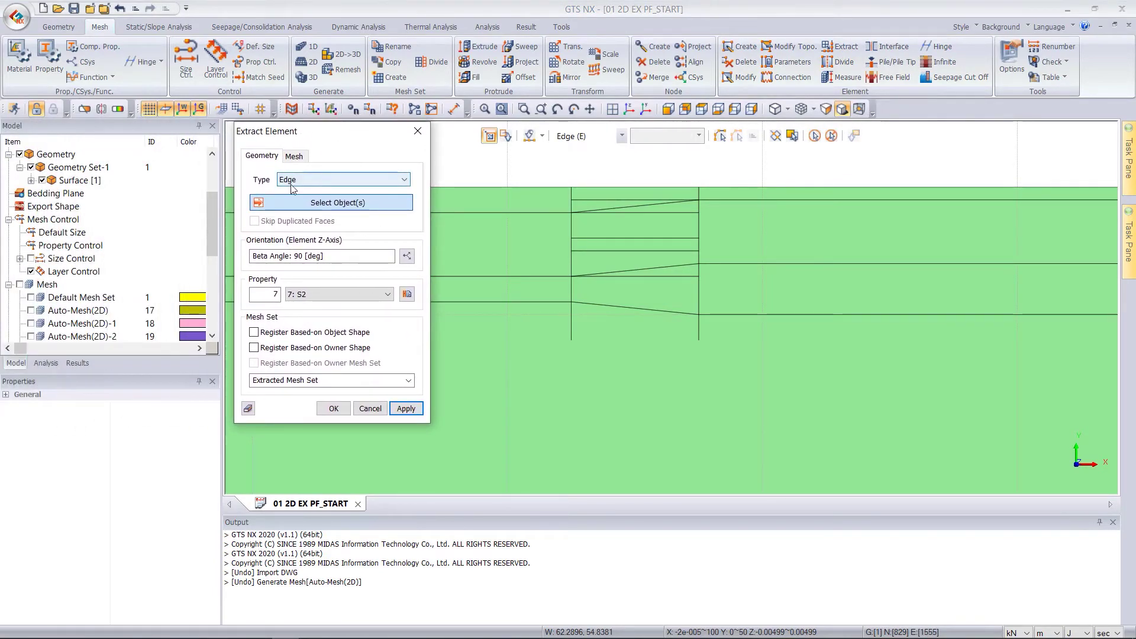
pyautogui.moveTo(578, 176); pyautogui.dragTo(567, 352)
pyautogui.moveTo(697, 227); pyautogui.dragTo(690, 354)
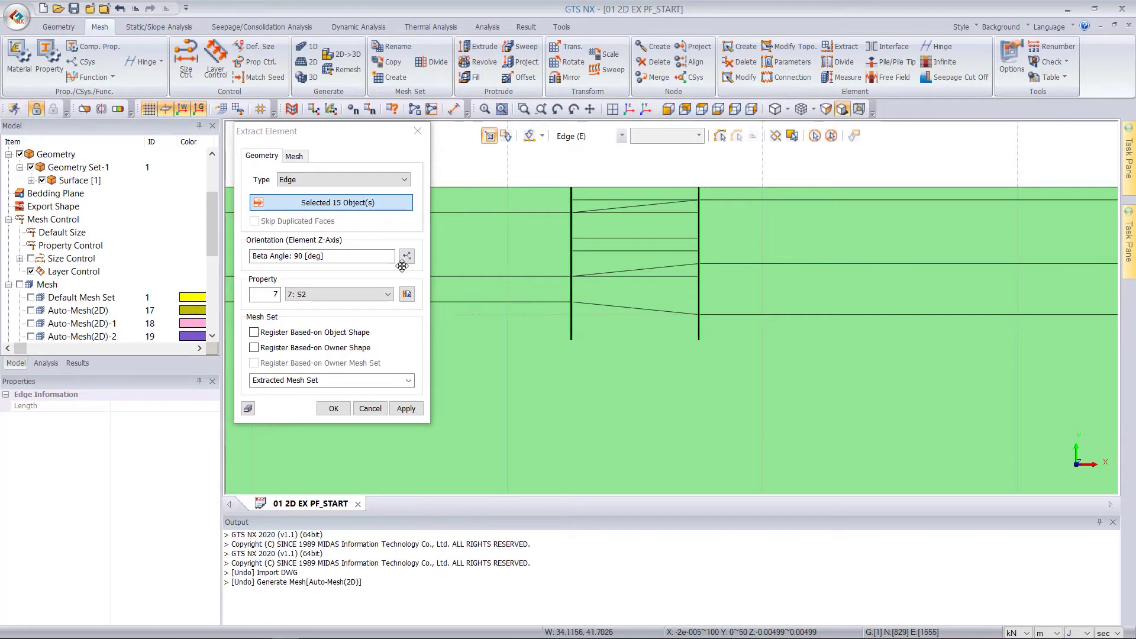
pyautogui.click(360, 295)
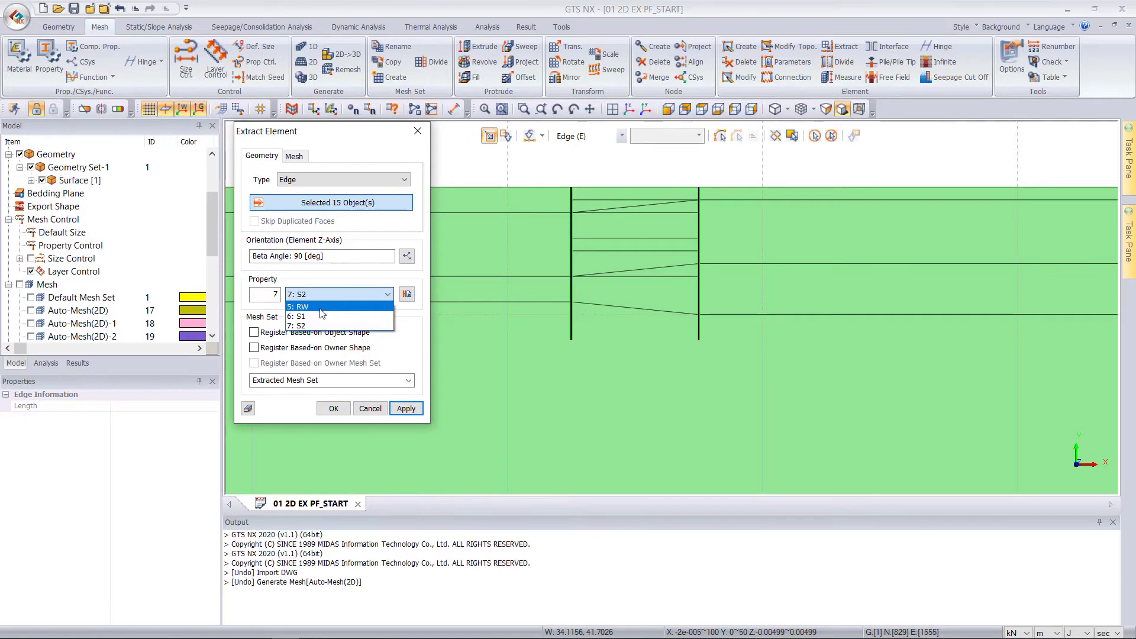
pyautogui.click(320, 308)
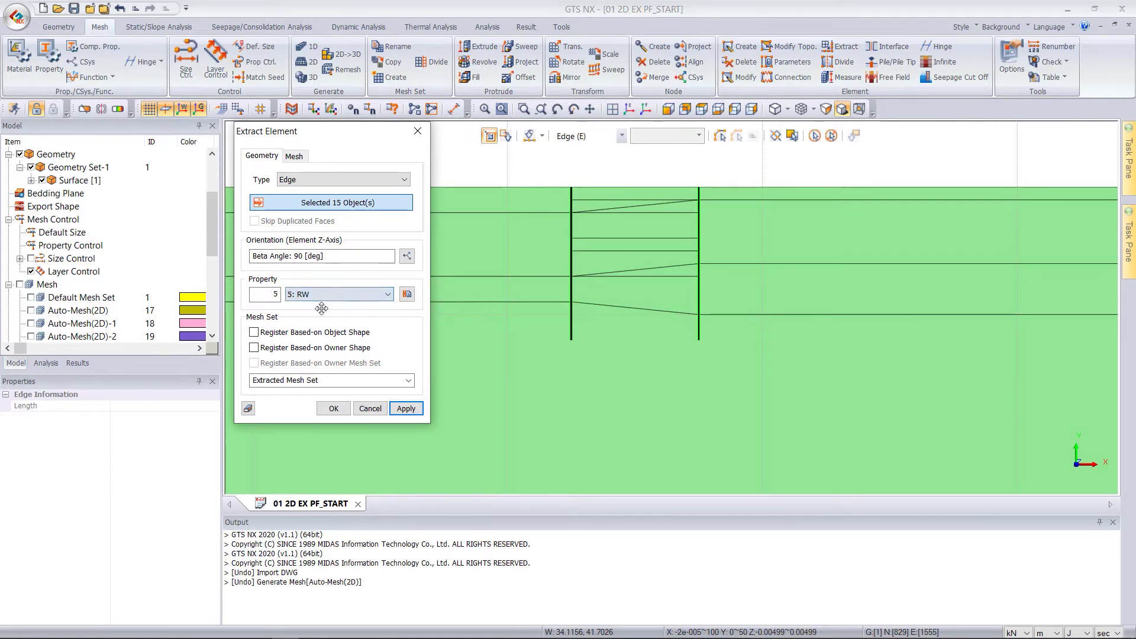
pyautogui.click(358, 379)
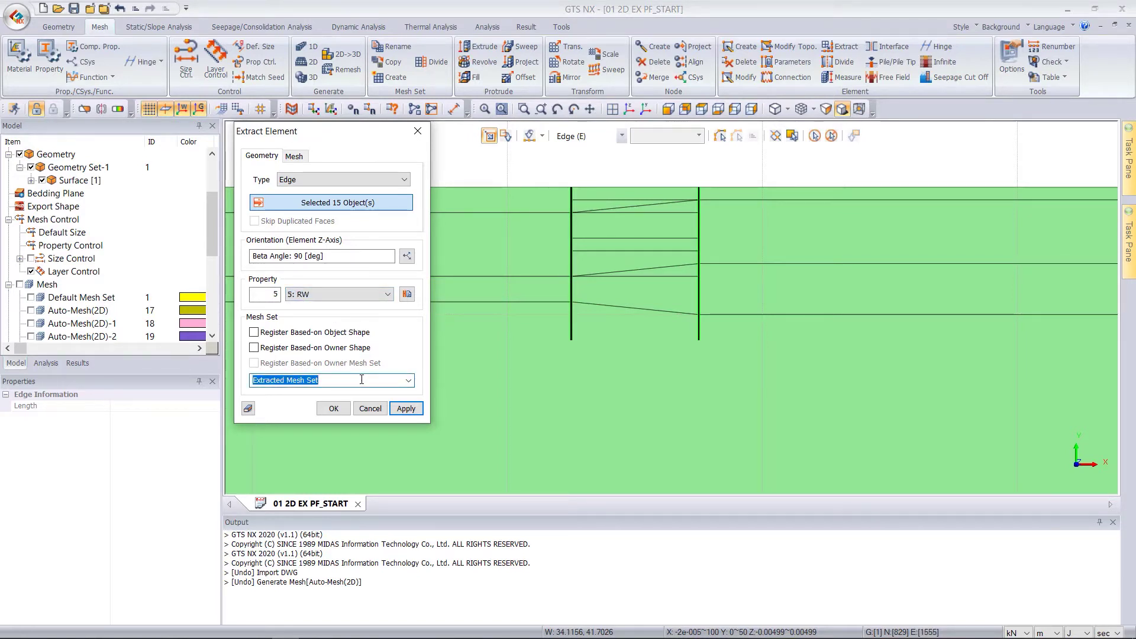
pyautogui.write('RW')
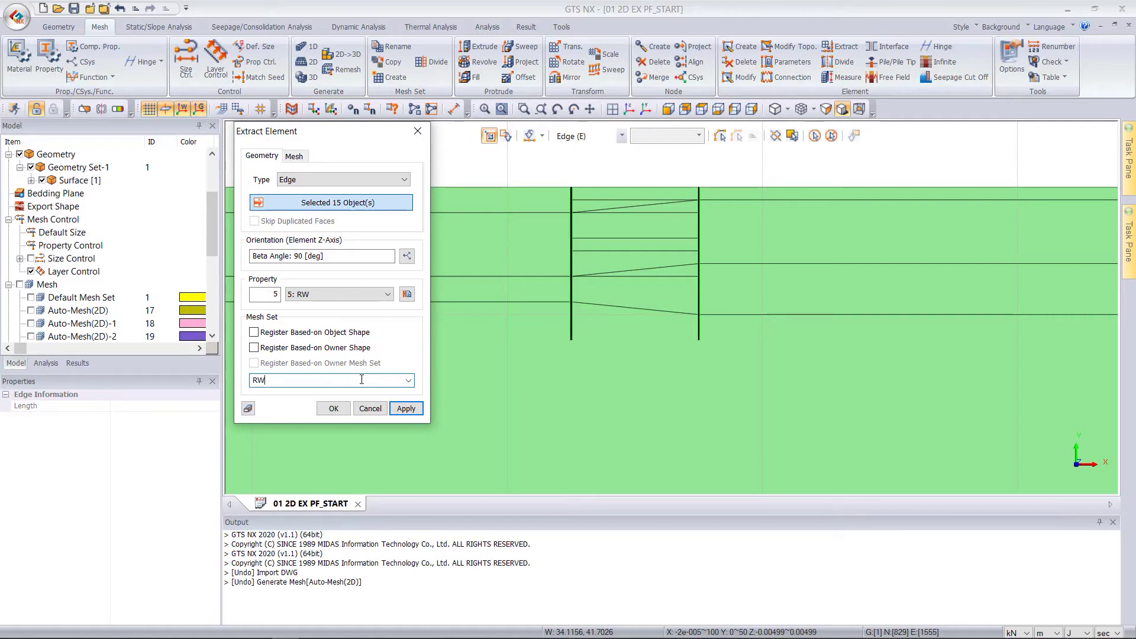
pyautogui.click(337, 410)
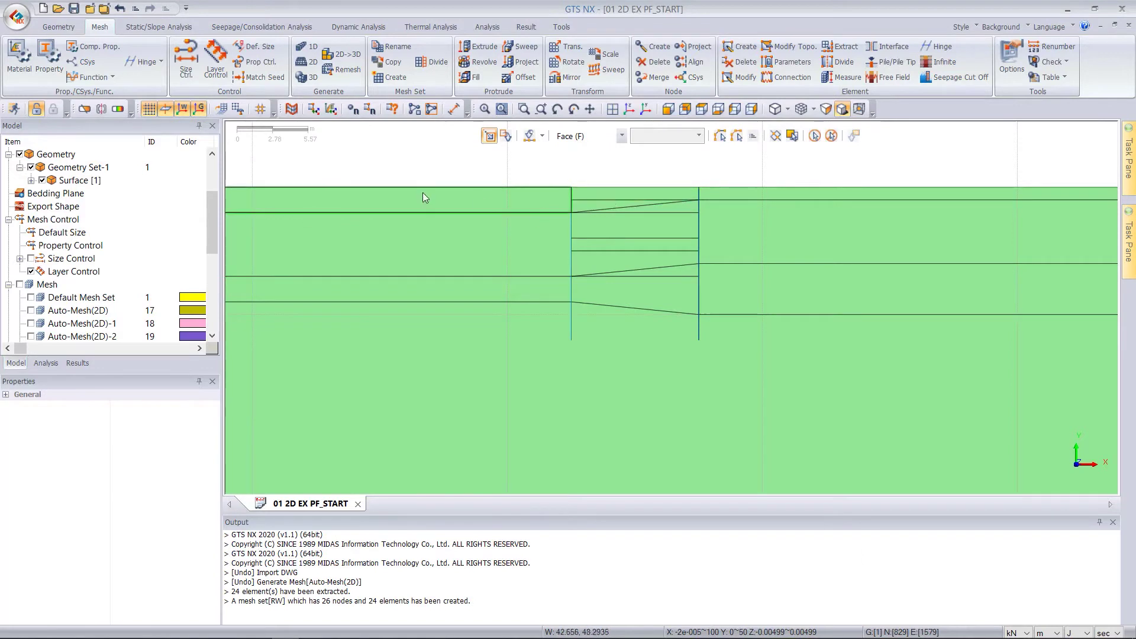
# - Hide the ground surface geometry and display only the RW mesh set to check the extracted wall elements
pyautogui.scroll(-3, 59, 274)
pyautogui.scroll(3, 59, 274)
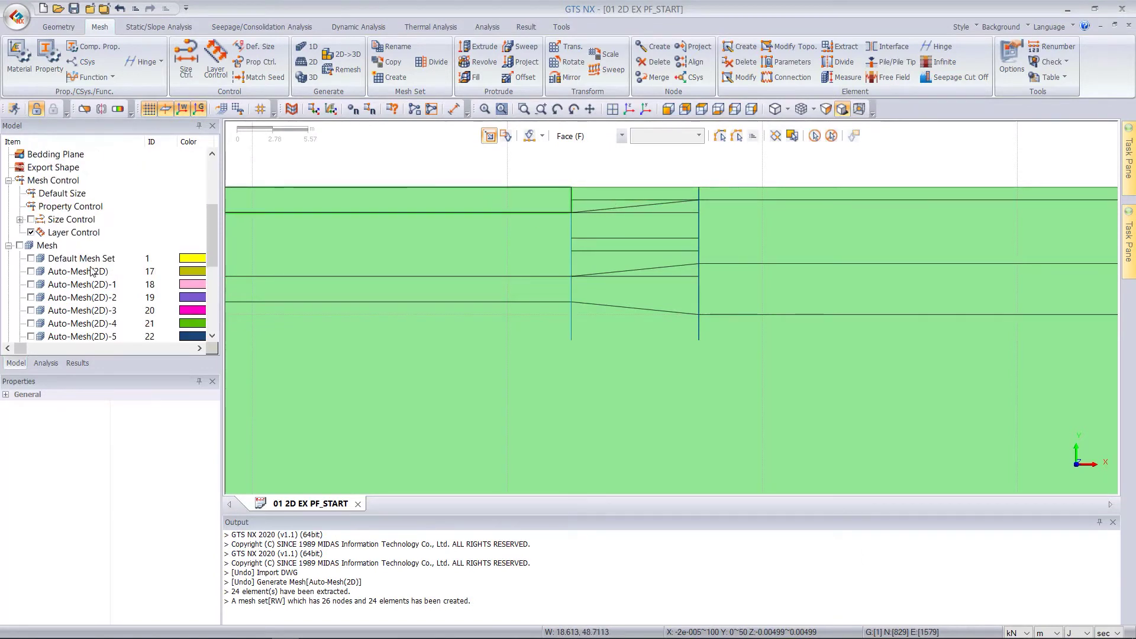
pyautogui.scroll(-5, 44, 254)
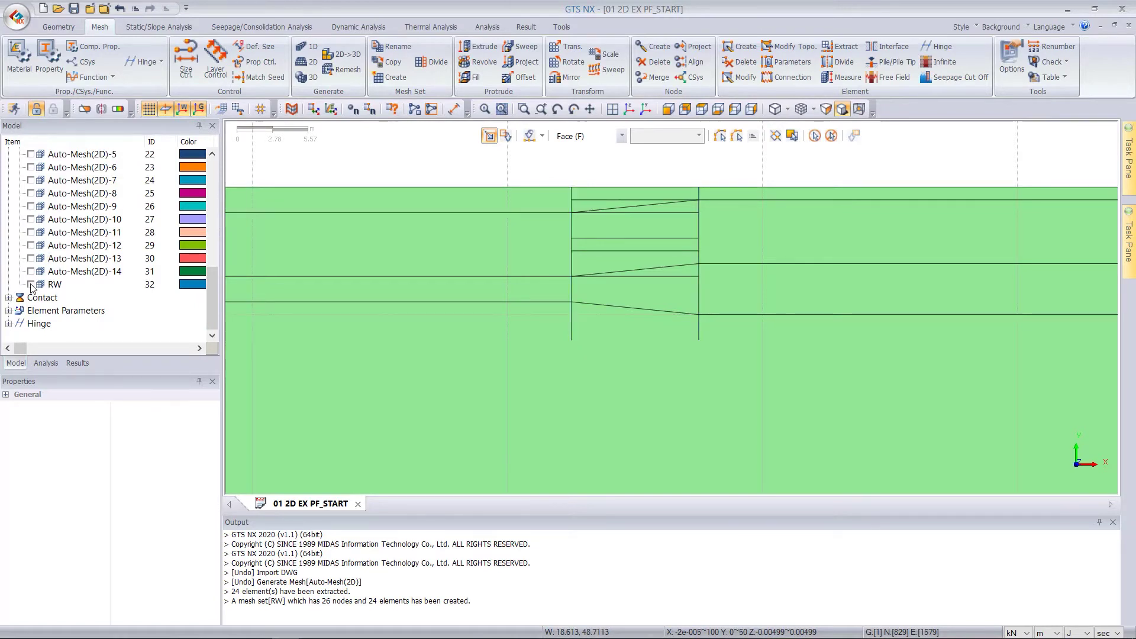
pyautogui.scroll(8, 34, 278)
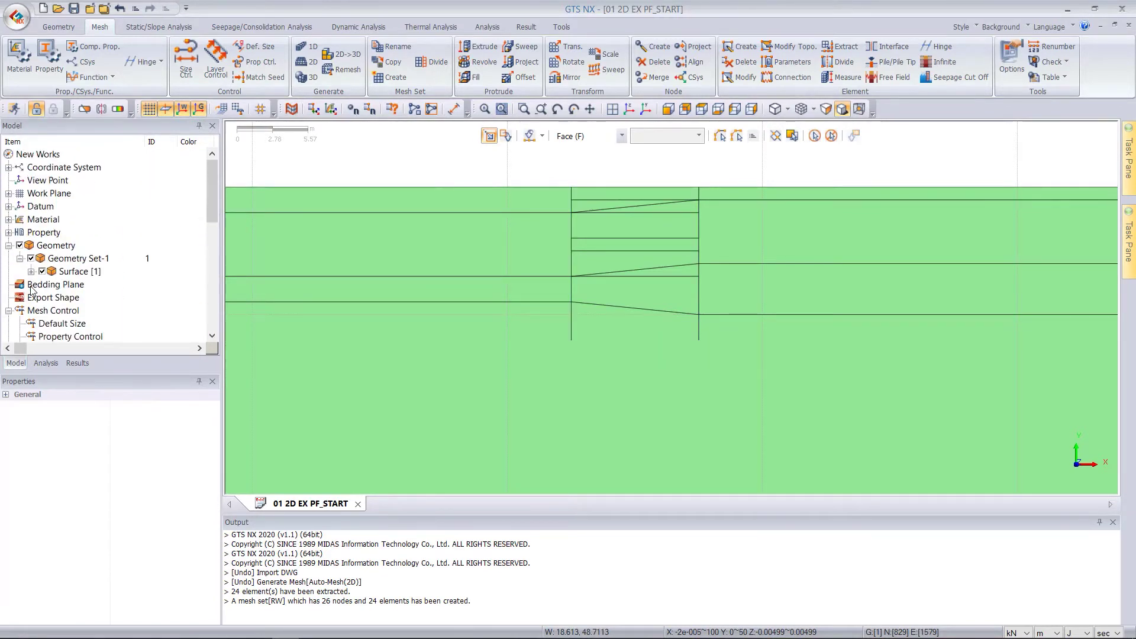
pyautogui.scroll(-2, 36, 264)
pyautogui.click(41, 195)
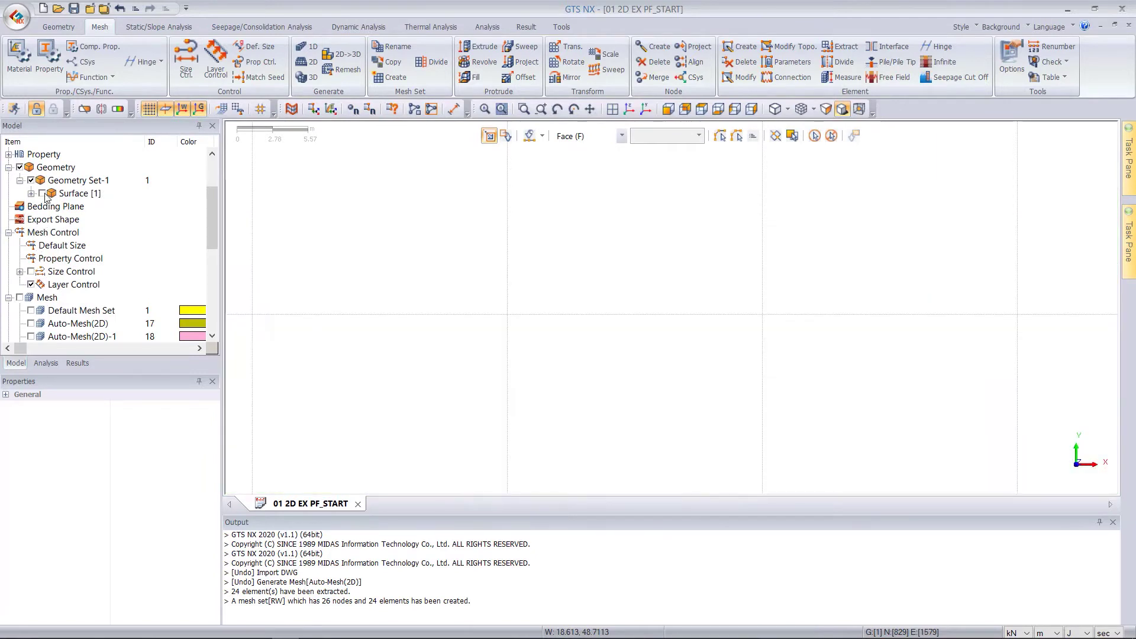
pyautogui.scroll(-6, 76, 232)
pyautogui.click(32, 286)
pyautogui.scroll(3, 641, 193)
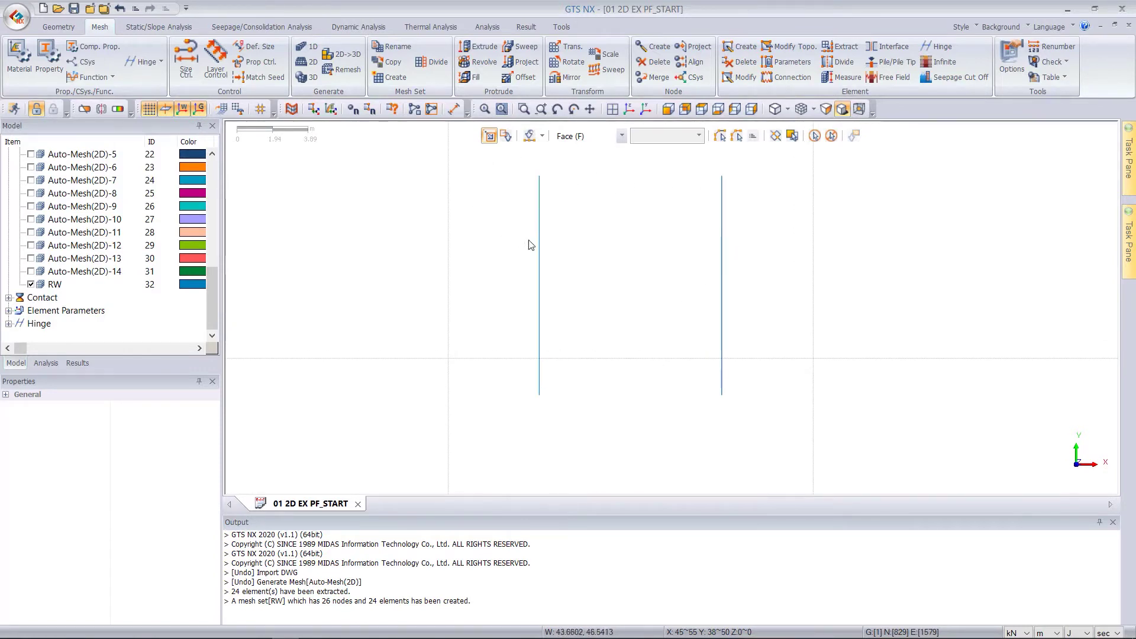
pyautogui.scroll(-2, 521, 247)
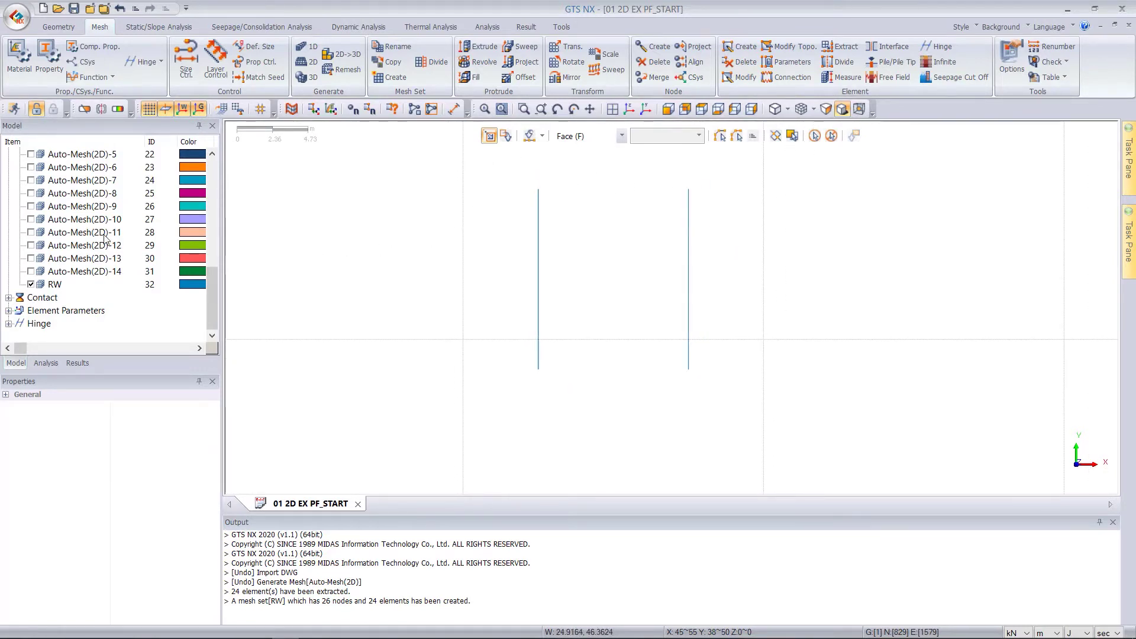
# - Display all the mesh sets again, including the ground meshes
pyautogui.scroll(5, 106, 237)
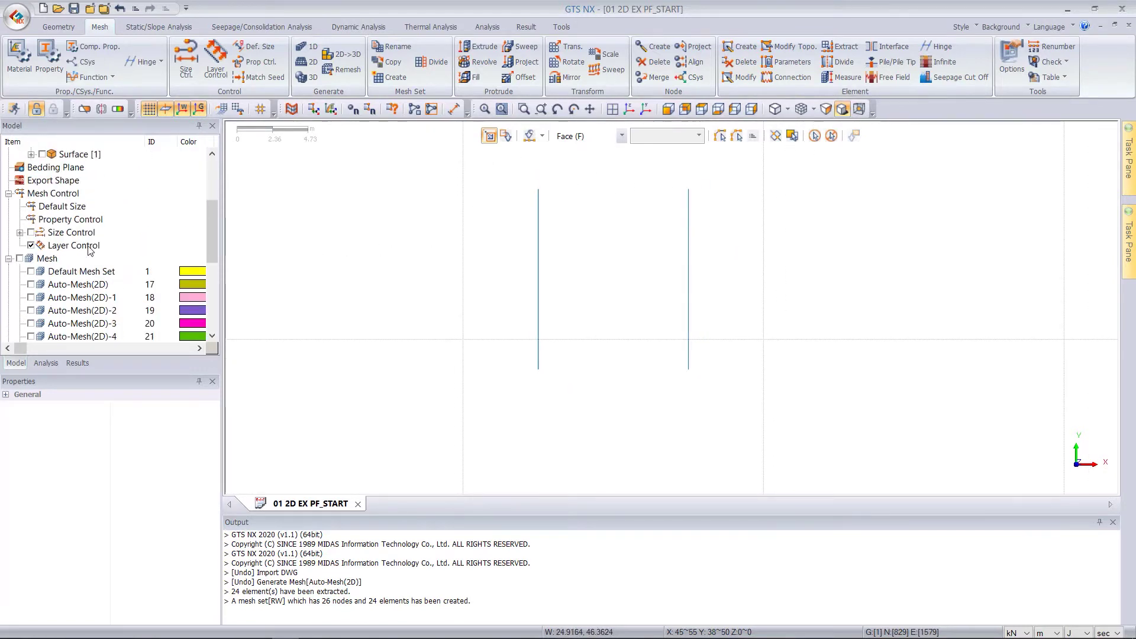
pyautogui.click(20, 258)
pyautogui.scroll(-4, 642, 191)
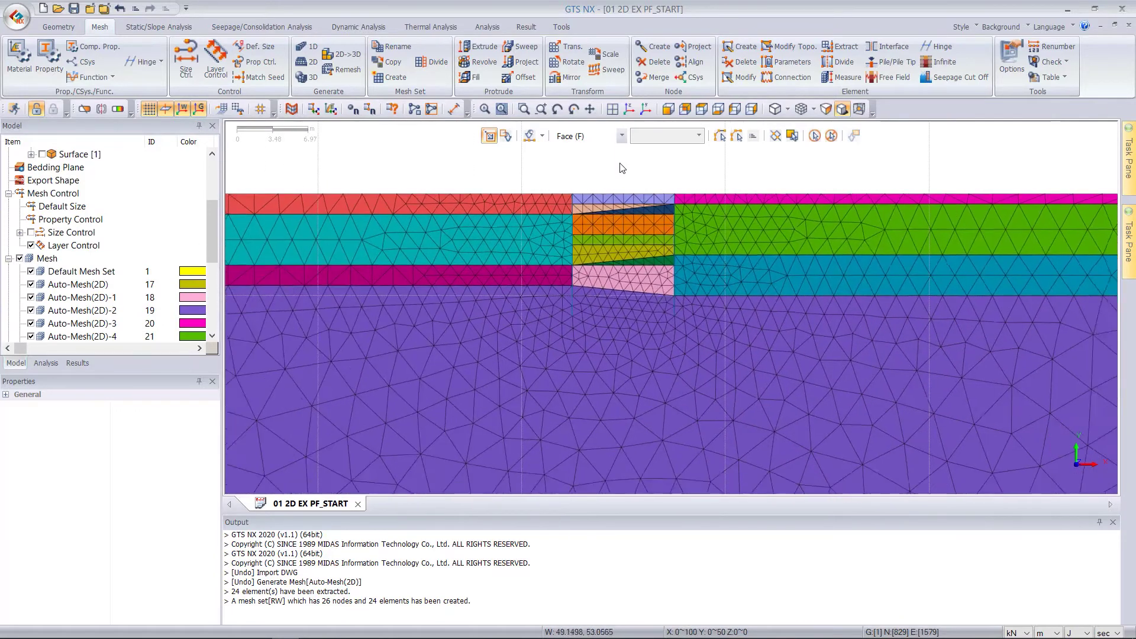
# - Create a 1D strut element between the two walls along the base of the uppermost excavation layer, using property 6: S1 and mesh set S1
pyautogui.scroll(2, 621, 168)
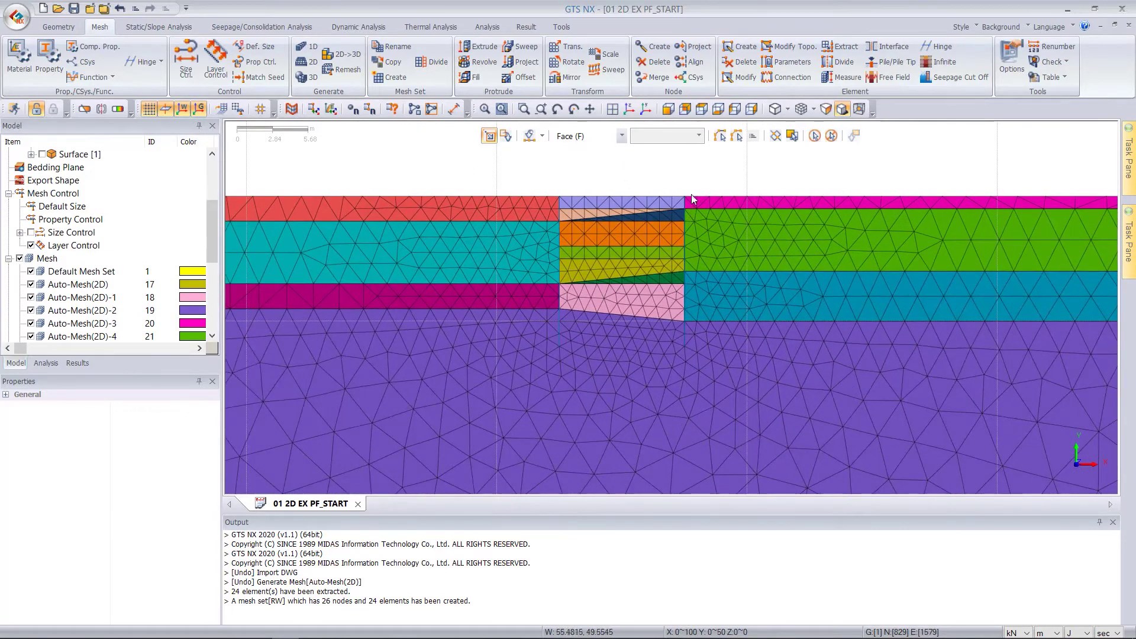
pyautogui.scroll(3, 672, 190)
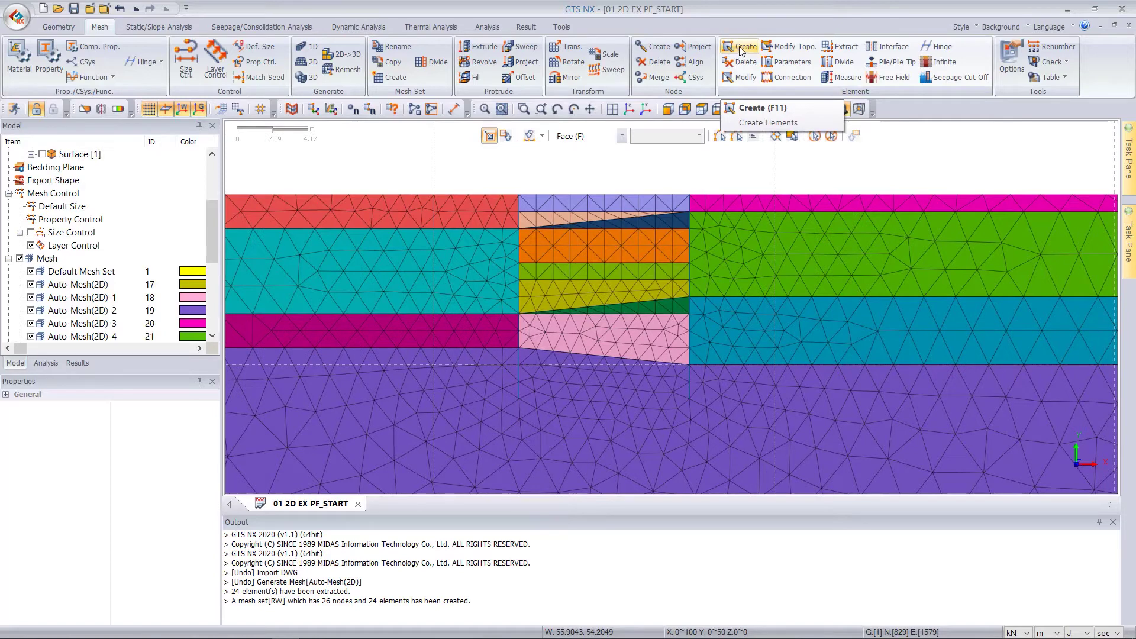
pyautogui.click(740, 46)
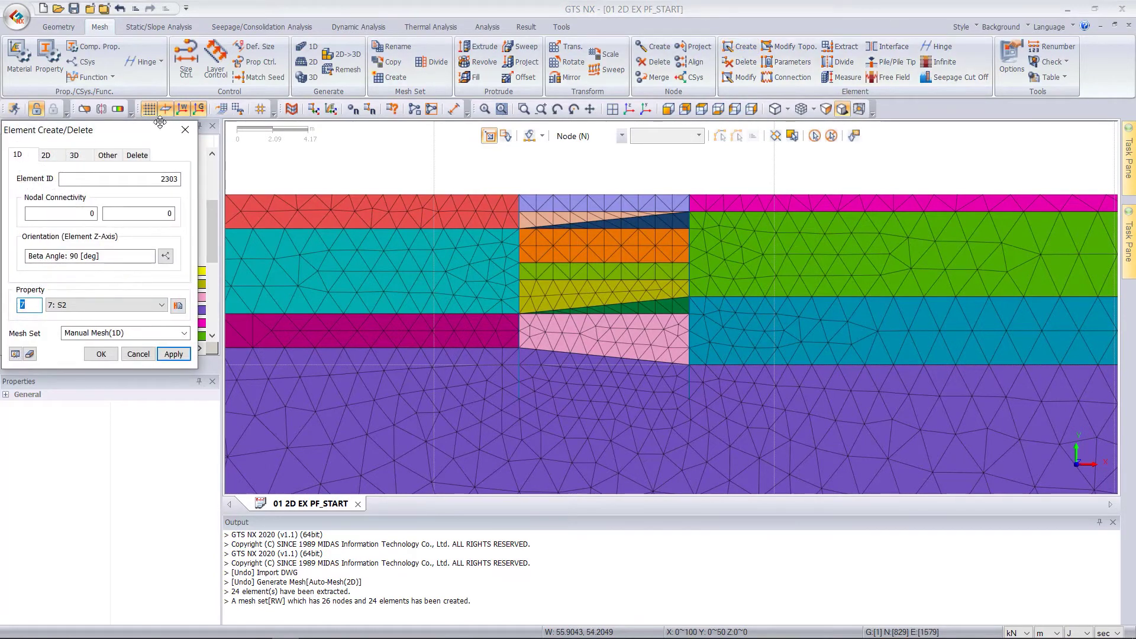
pyautogui.moveTo(125, 126); pyautogui.dragTo(372, 128)
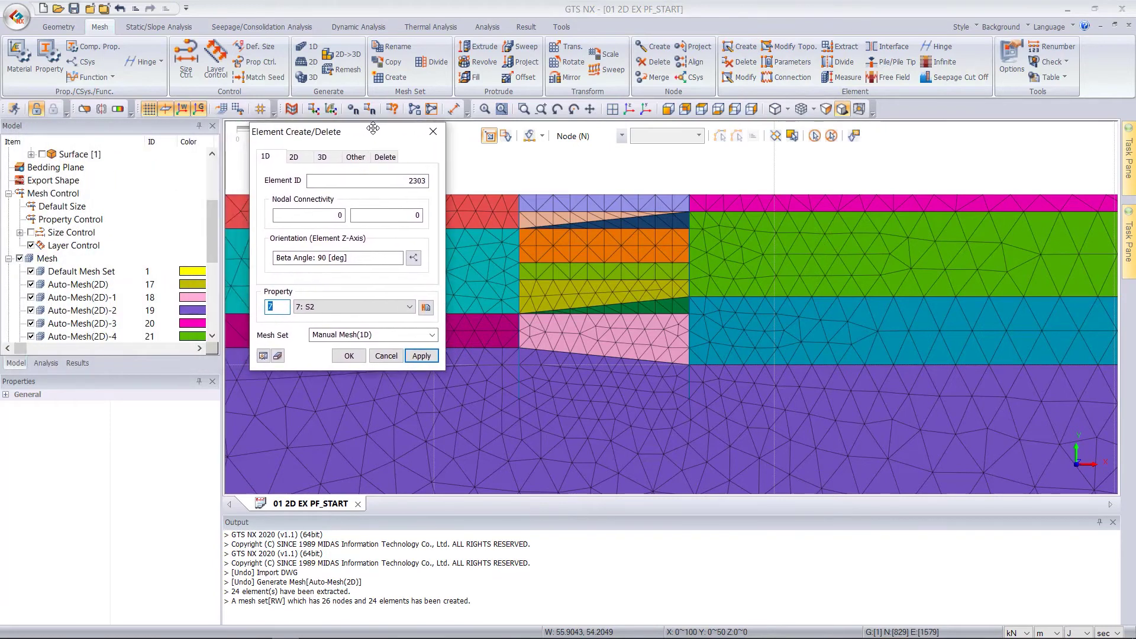
pyautogui.click(520, 212)
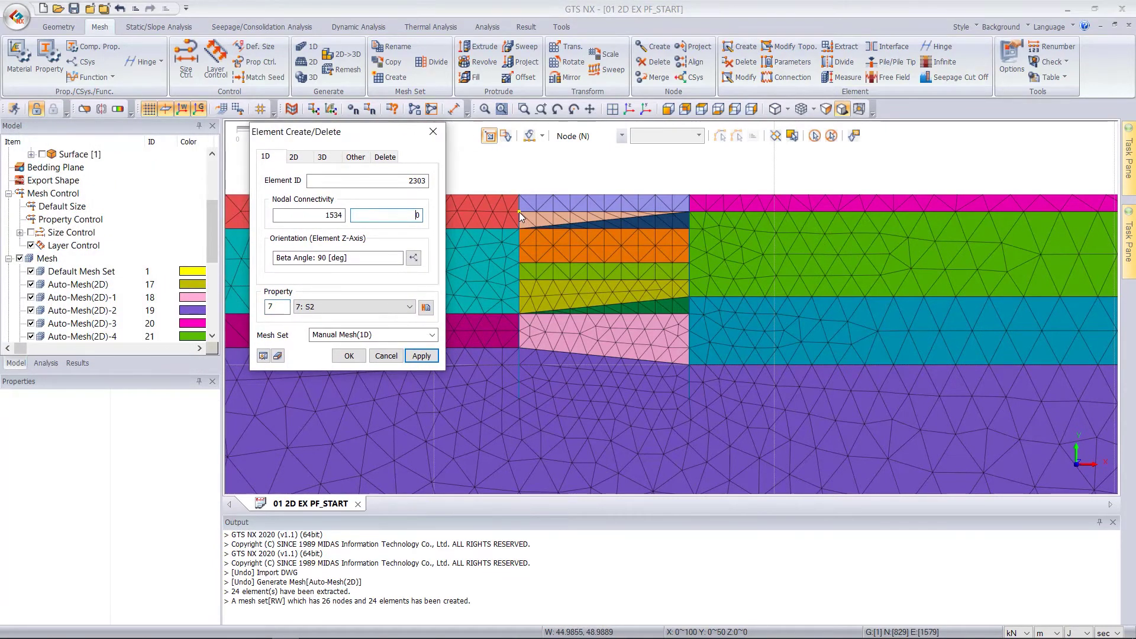
pyautogui.click(689, 212)
pyautogui.click(391, 307)
pyautogui.click(397, 339)
pyautogui.tripleClick(360, 334)
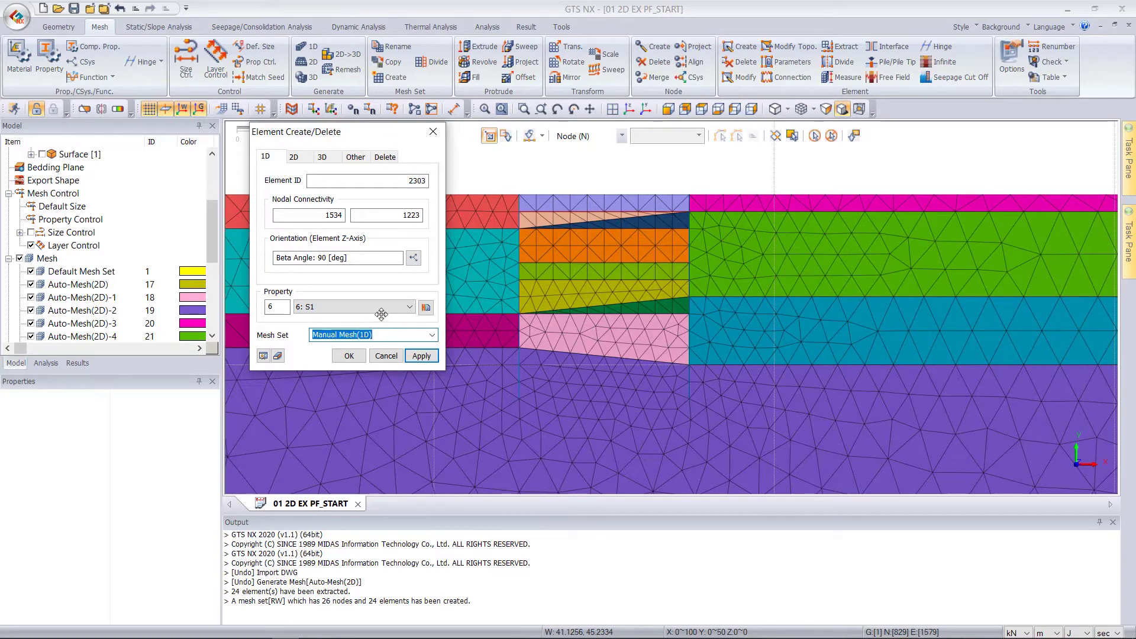
pyautogui.write('S1')
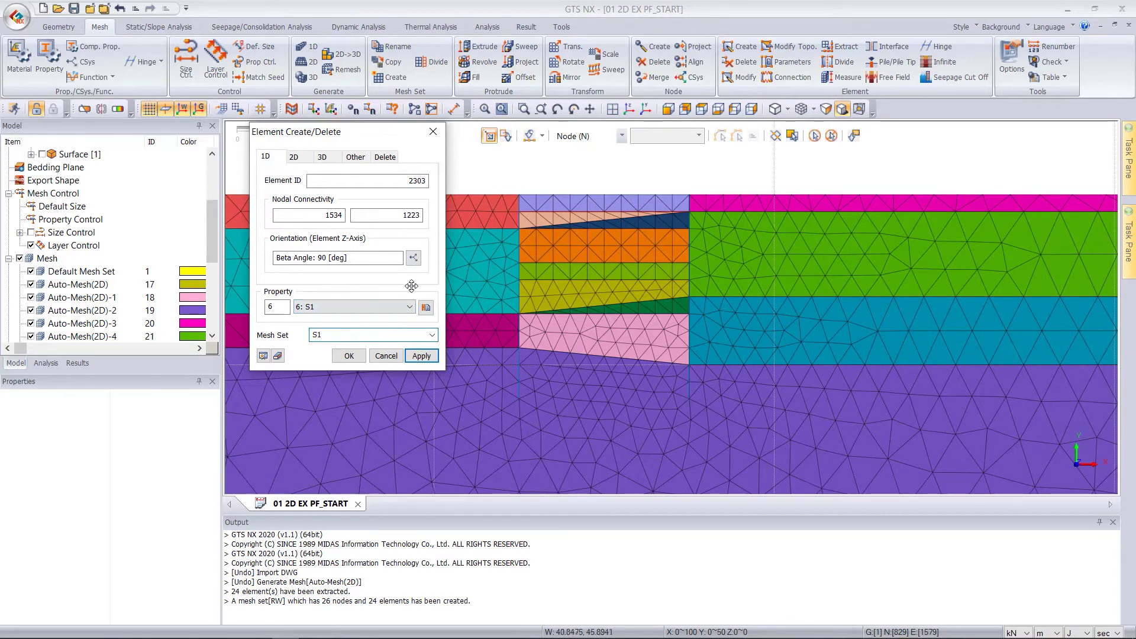
pyautogui.click(421, 357)
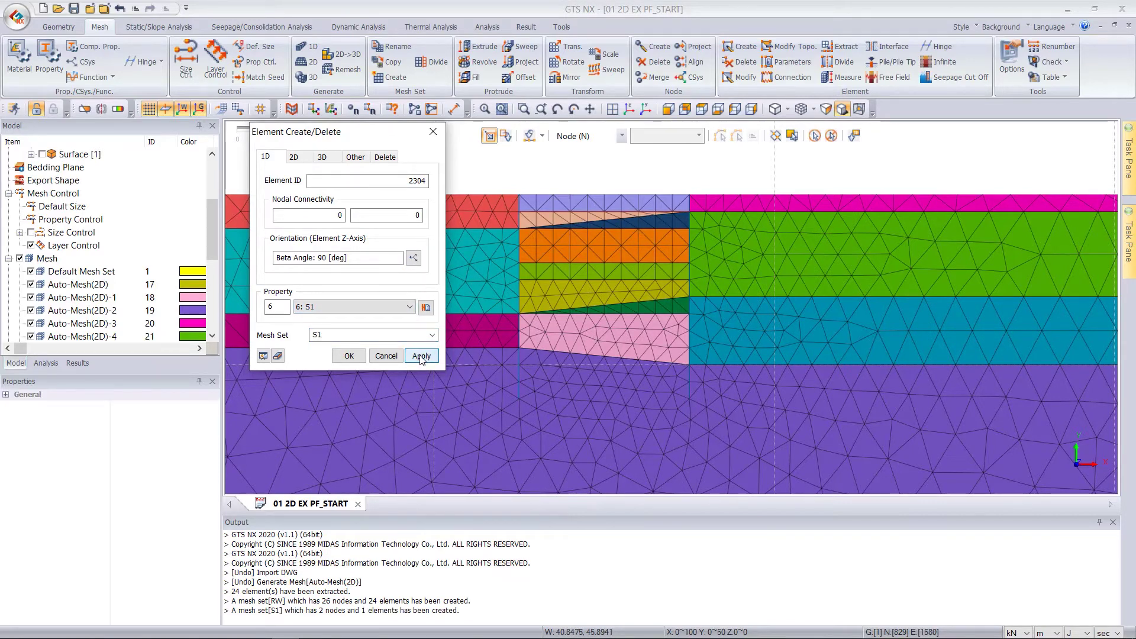
# - Create a 1D strut element between the two walls along the base of the orange excavation layer, using property 7: S2 and mesh set S2
pyautogui.click(521, 263)
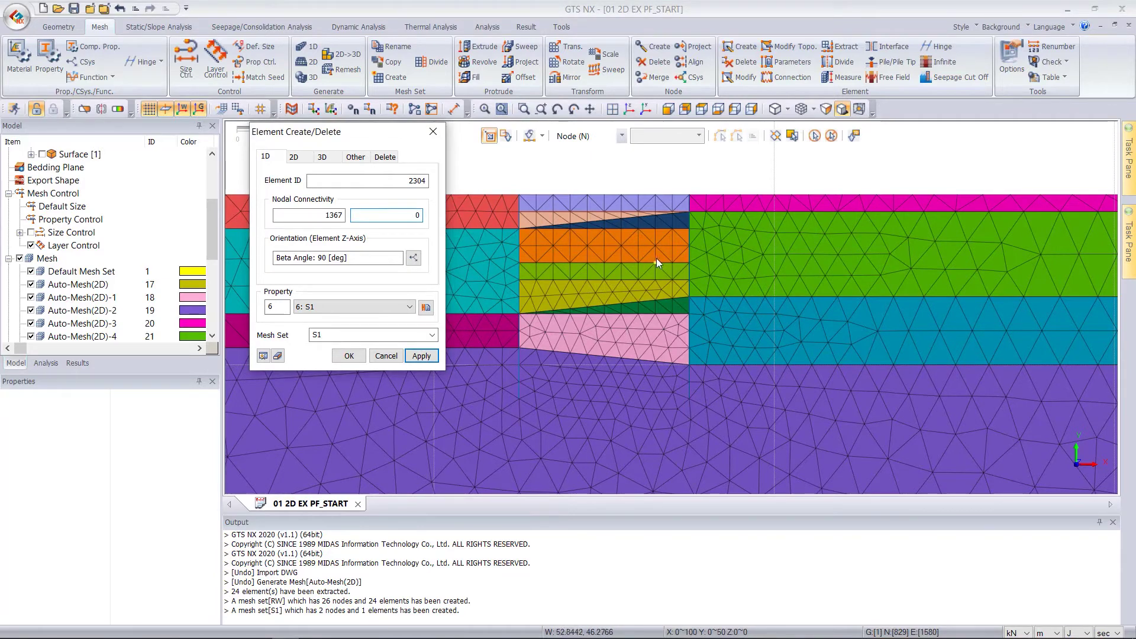
pyautogui.click(690, 264)
pyautogui.click(351, 307)
pyautogui.click(346, 339)
pyautogui.press('Tab')
pyautogui.write('S2')
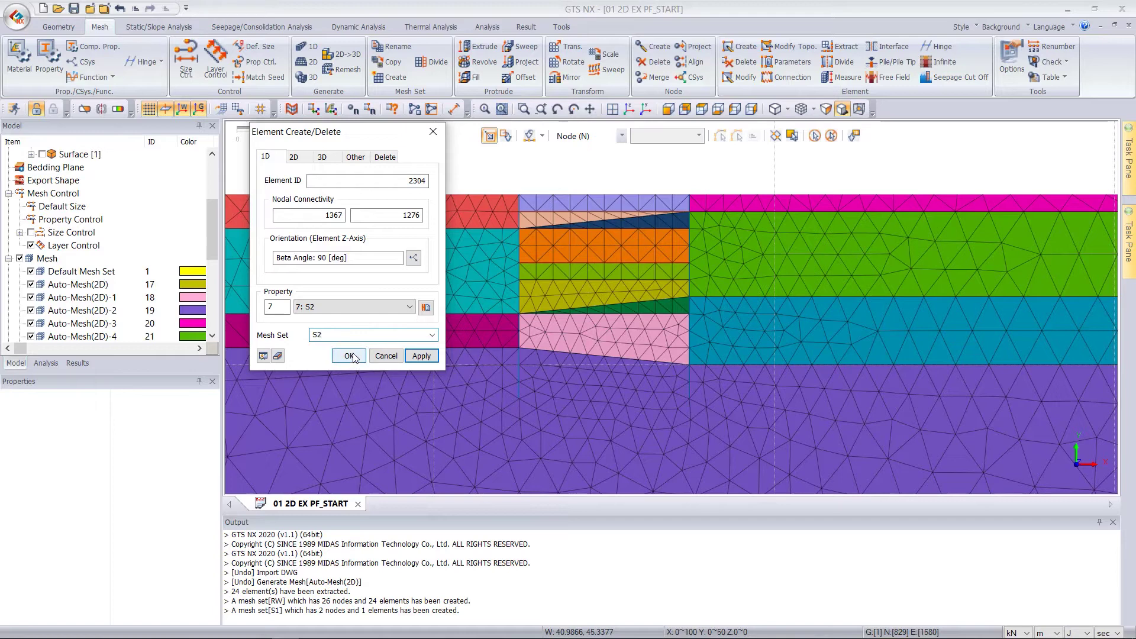
pyautogui.click(349, 356)
# - Hide all mesh sets and display only RW, S1 and S2 to check the wall and strut elements
pyautogui.scroll(-3, 39, 176)
pyautogui.scroll(2, 27, 207)
pyautogui.click(21, 220)
pyautogui.scroll(-5, 107, 248)
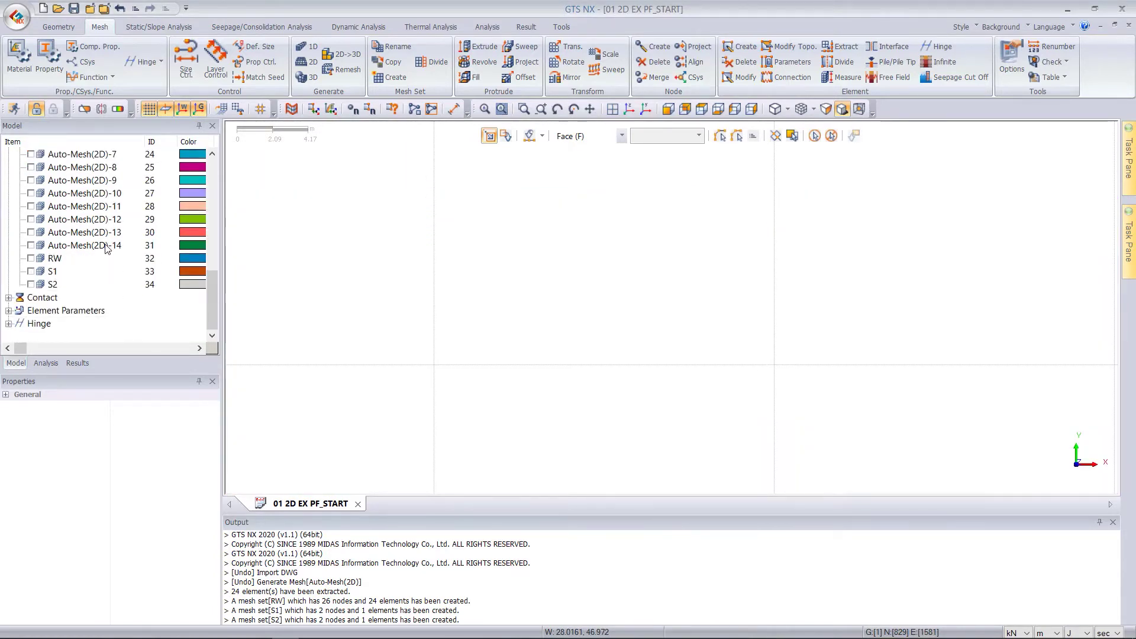
pyautogui.click(31, 258)
pyautogui.click(31, 272)
pyautogui.click(31, 285)
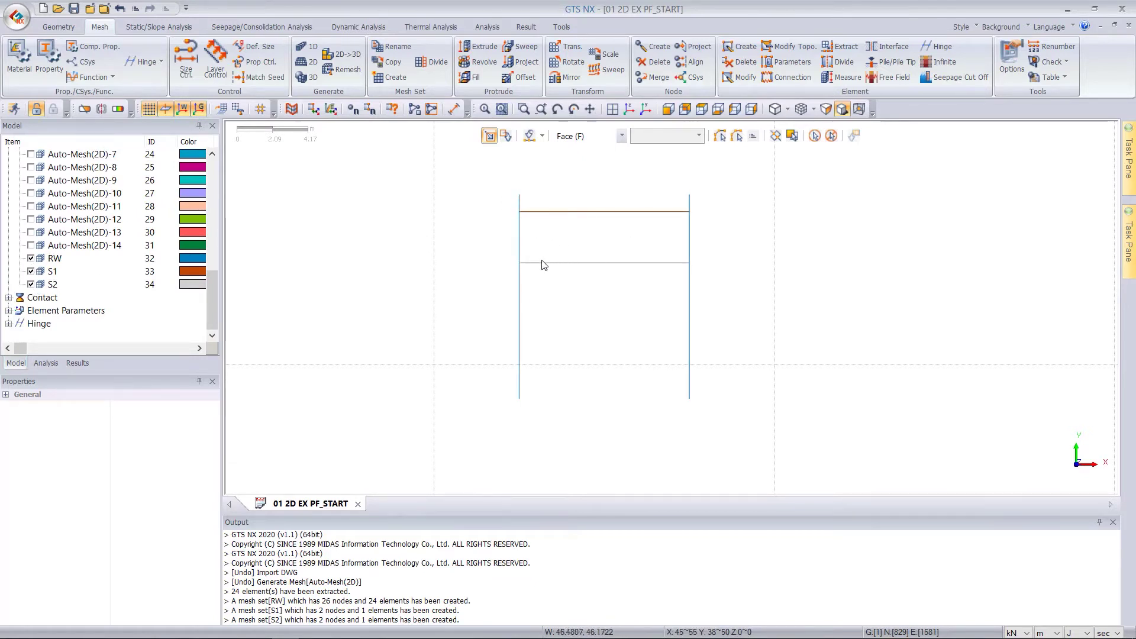
pyautogui.click(30, 259)
pyautogui.click(31, 258)
# - Display all ground mesh sets again and hide the RW, S1 and S2 mesh sets
pyautogui.scroll(3, 67, 271)
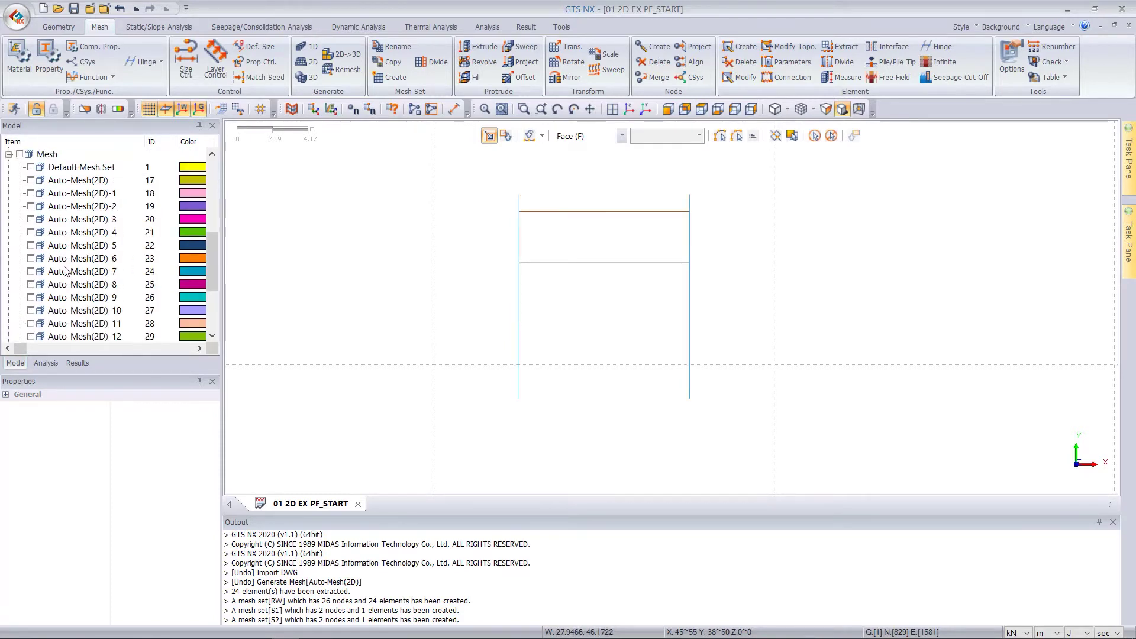
pyautogui.click(20, 154)
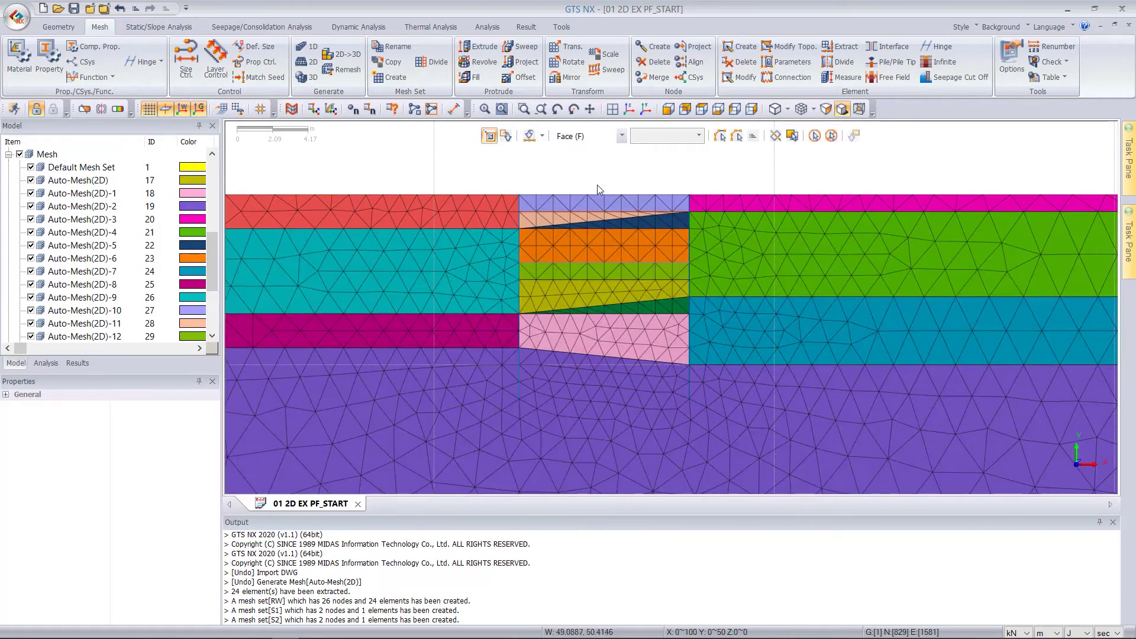
pyautogui.scroll(-4, 37, 244)
pyautogui.click(31, 259)
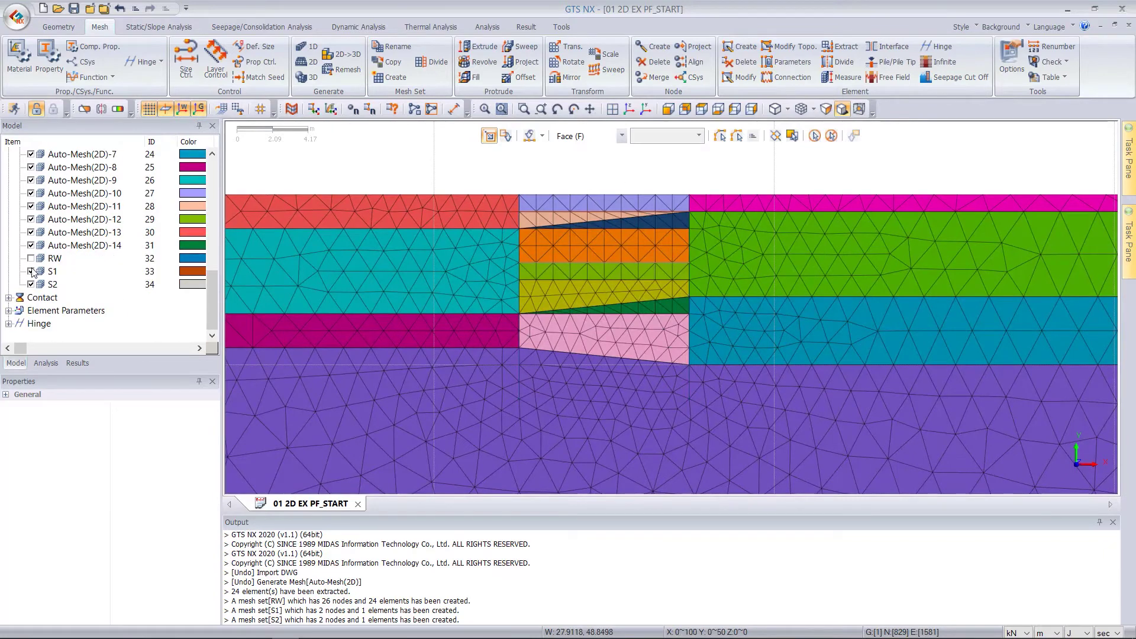
pyautogui.click(30, 284)
pyautogui.scroll(2, 619, 187)
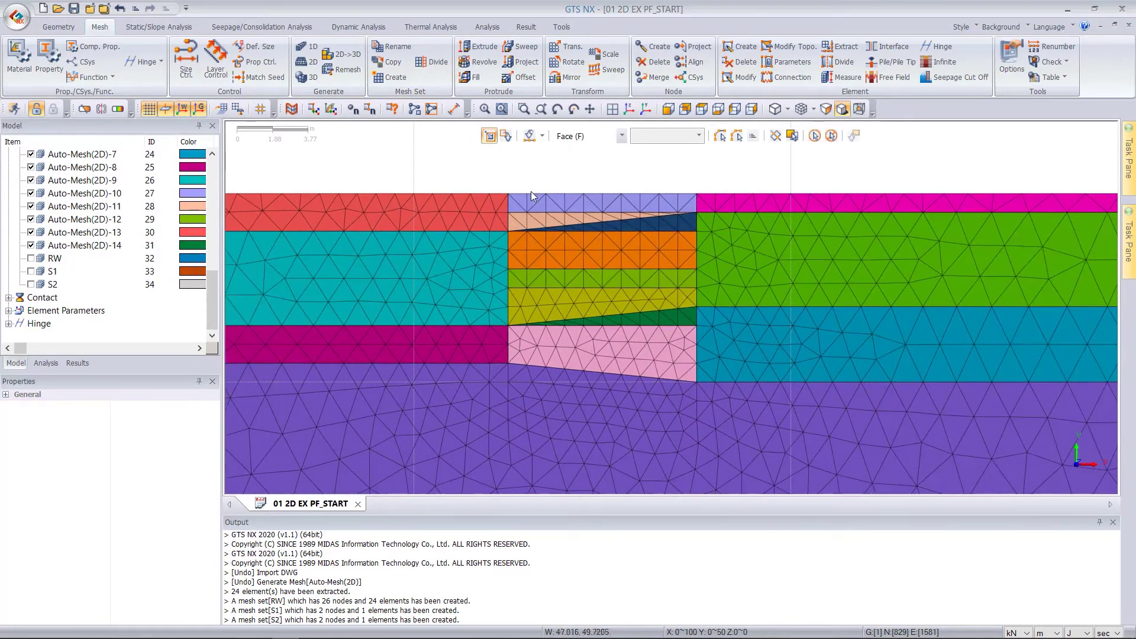
# - Select the excavation mesh sets in the uppermost soil layer by mesh set to examine the layer's extent, and clear the selection
pyautogui.scroll(1, 618, 185)
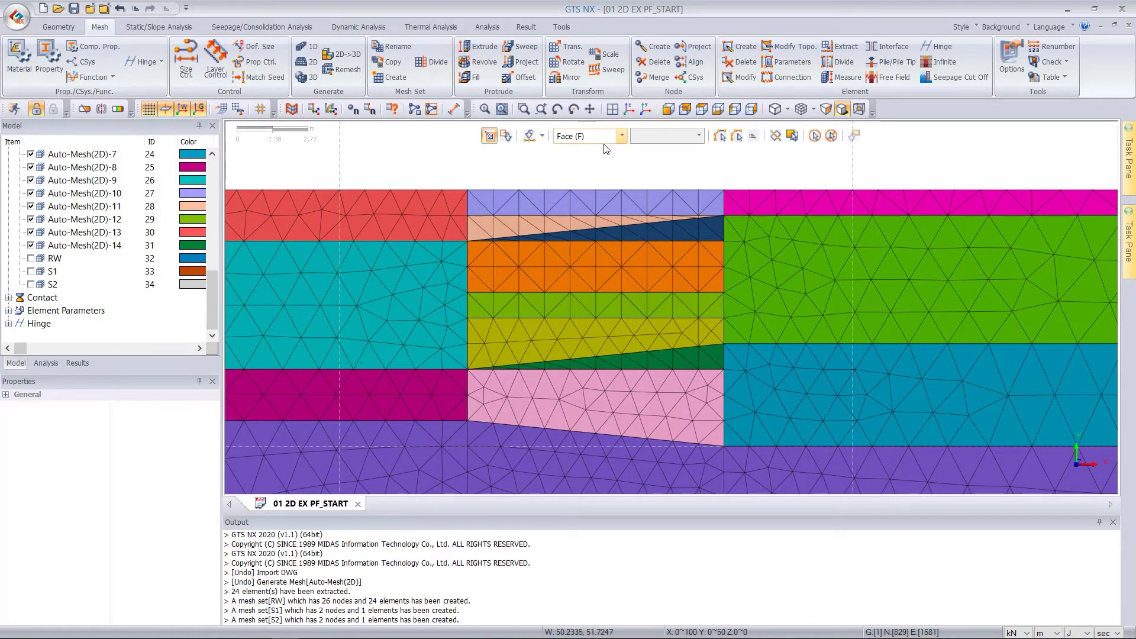
pyautogui.press('m')
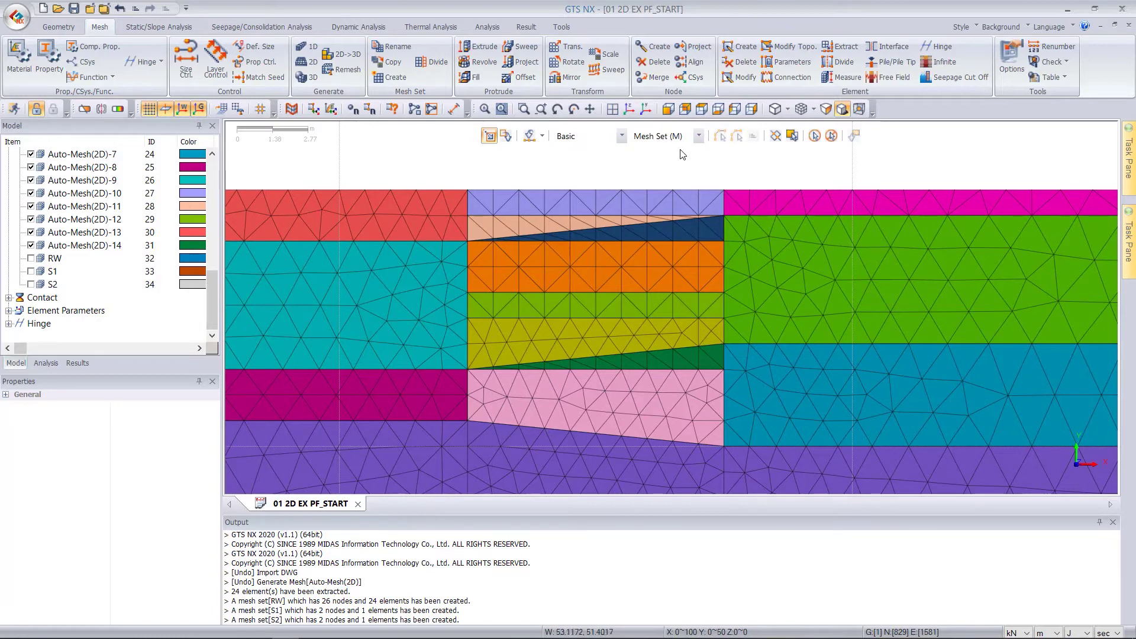
pyautogui.click(627, 203)
pyautogui.click(640, 228)
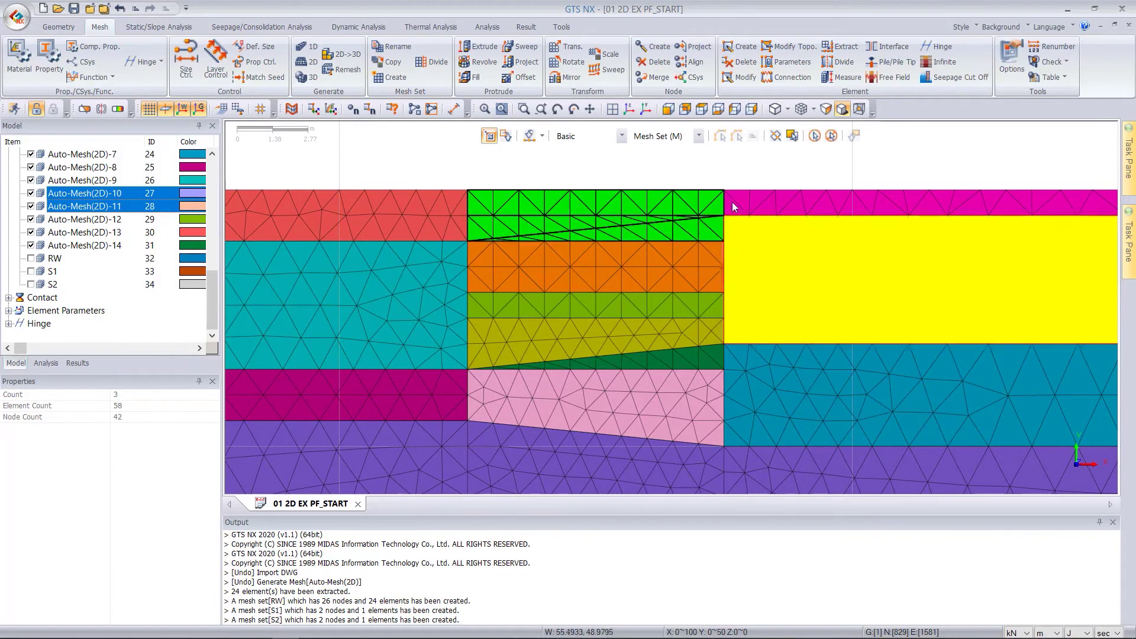
pyautogui.scroll(-2, 639, 195)
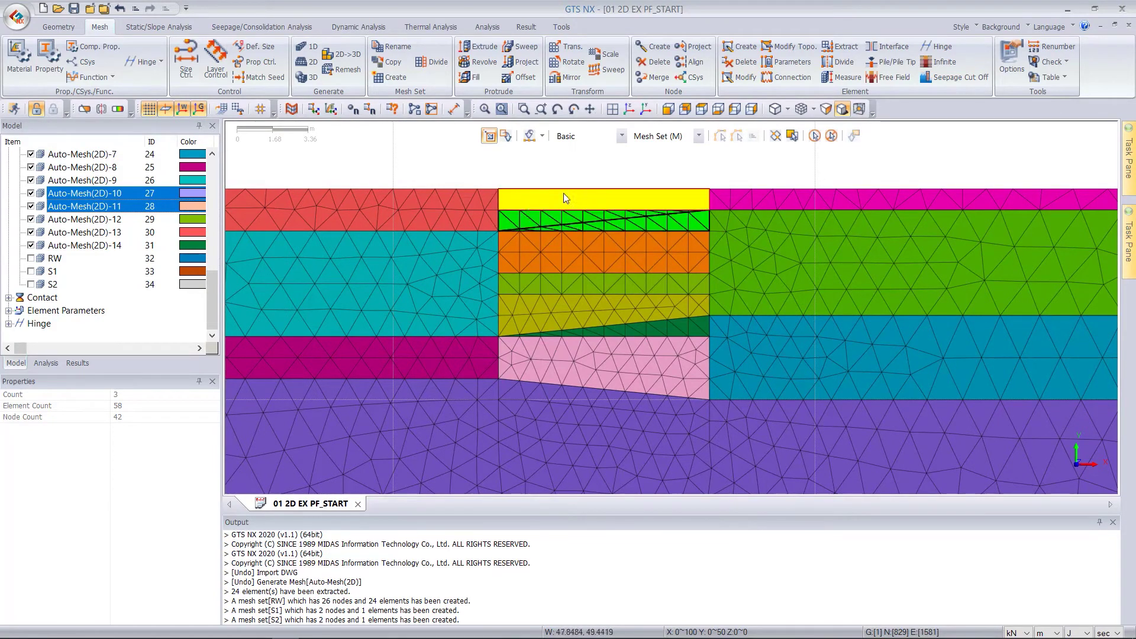
pyautogui.scroll(-3, 675, 181)
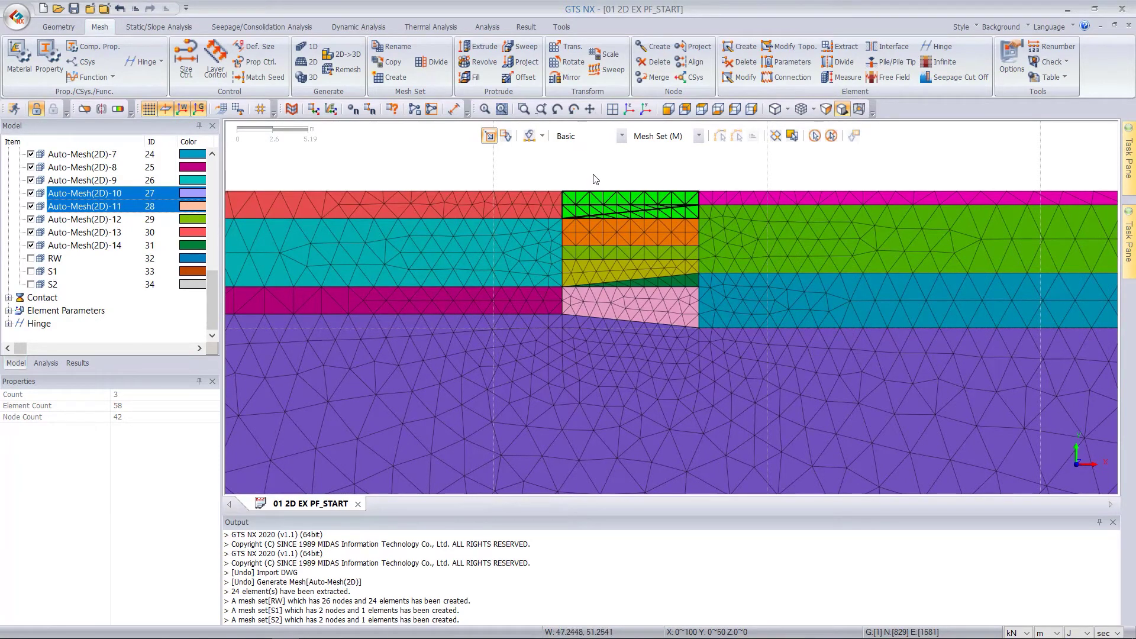
pyautogui.press('Escape')
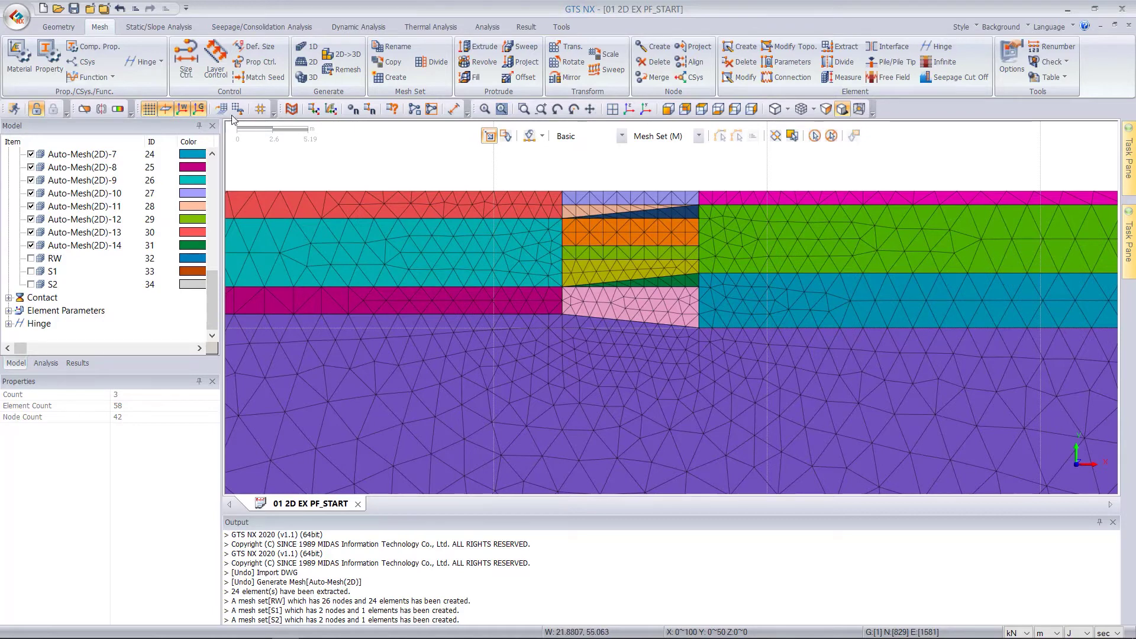
# - Inspect the property and material assigned to the upper two ground mesh sets on the left side of the excavation
pyautogui.scroll(-3, 729, 166)
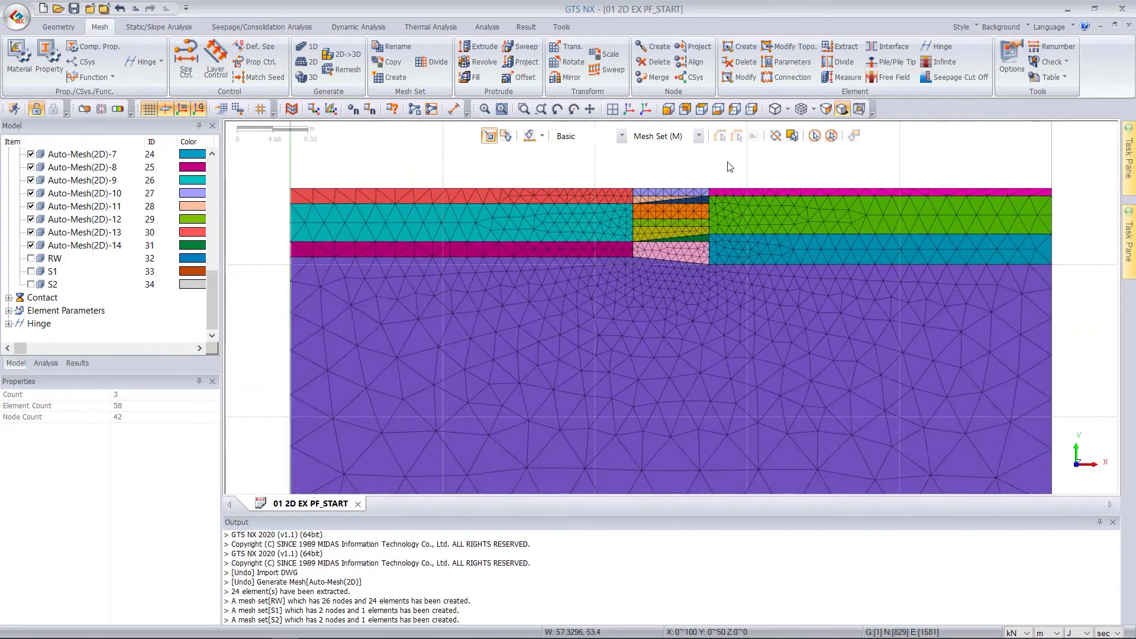
pyautogui.click(596, 193)
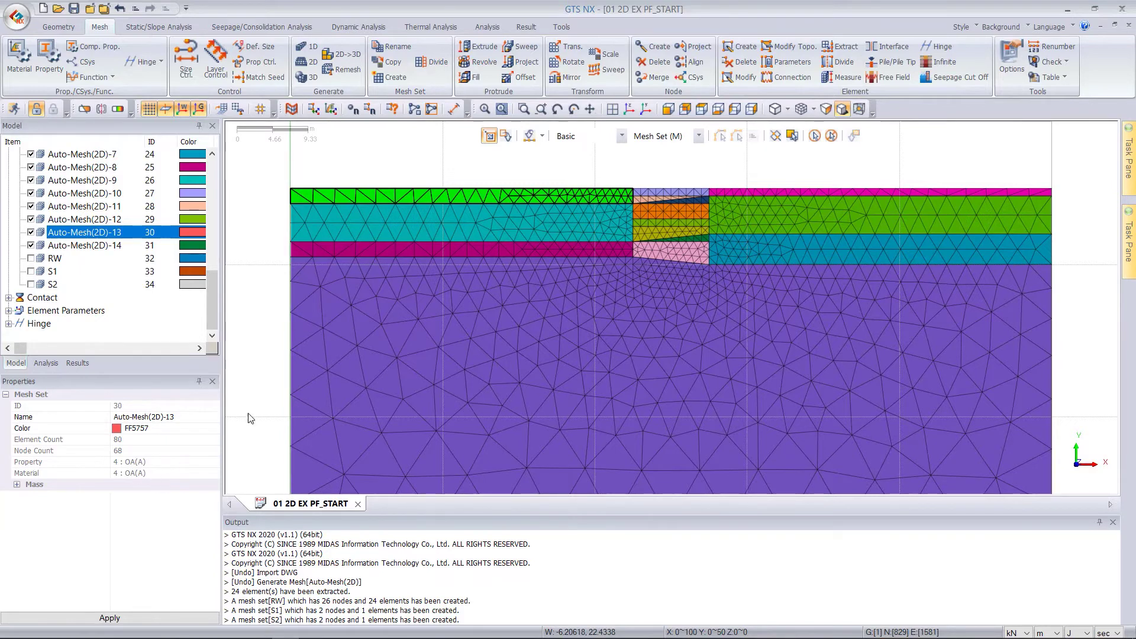
pyautogui.click(587, 196)
pyautogui.click(594, 230)
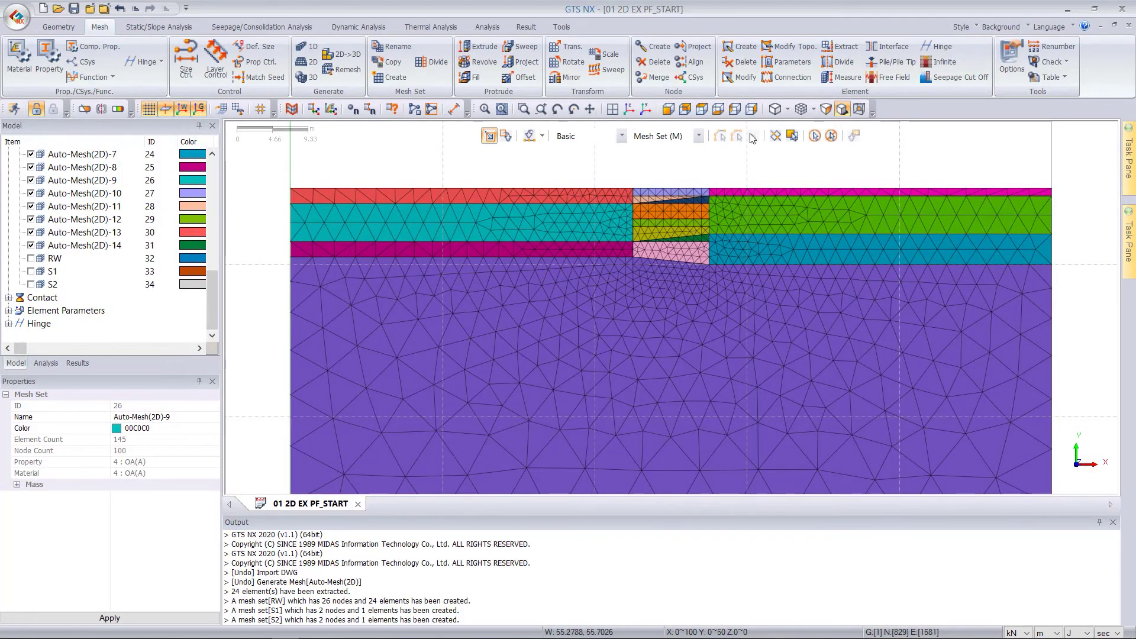
# - Colour the displayed meshes by property and bring the whole ground model into view
pyautogui.click(814, 110)
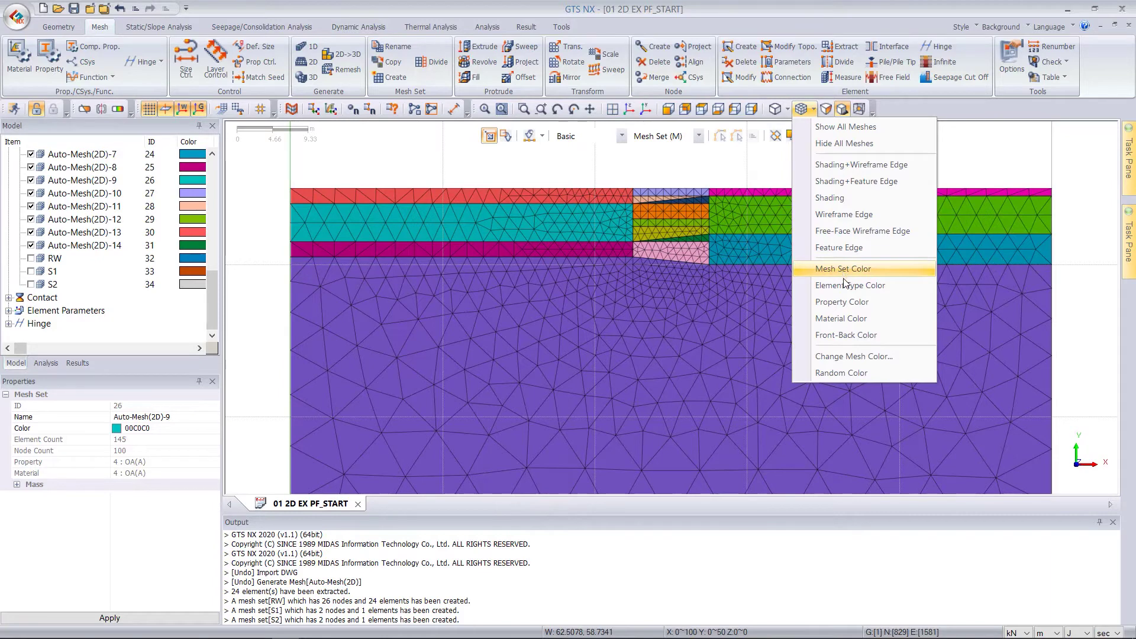
pyautogui.click(846, 304)
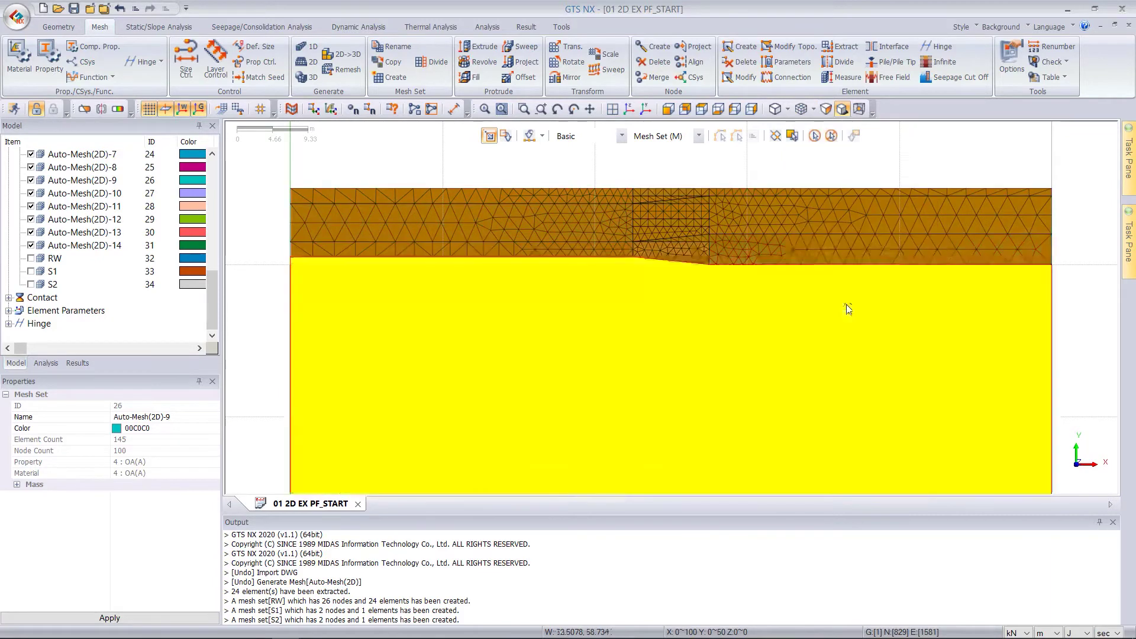
pyautogui.scroll(-3, 710, 168)
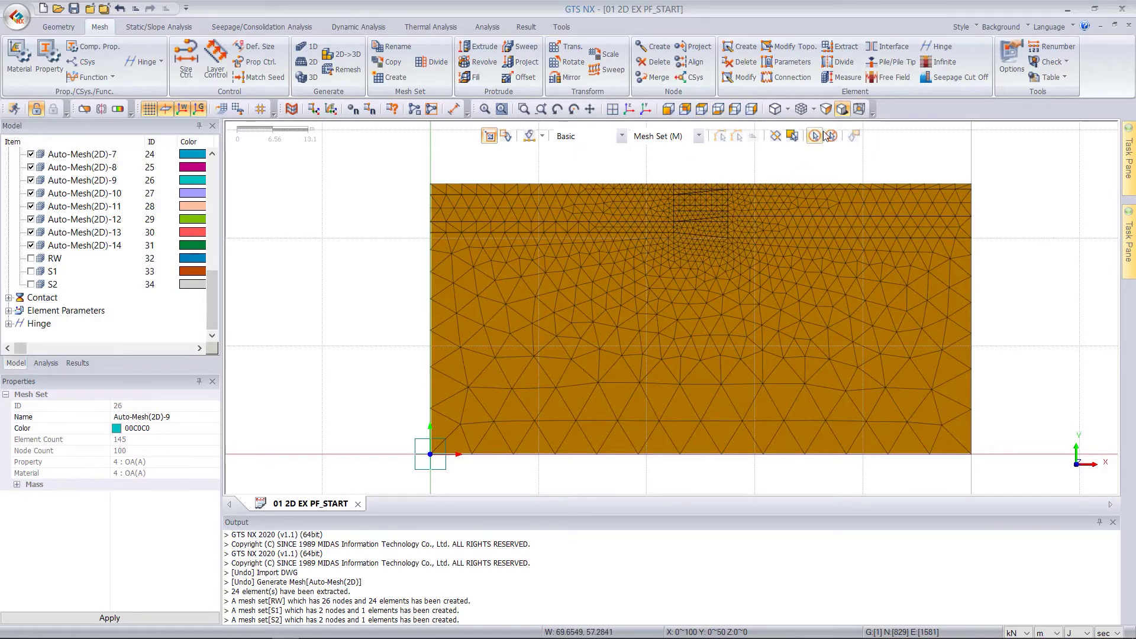
# - Change the 2D property of the uppermost soil layer's mesh sets, beside and within the excavation, to 1: FILL
pyautogui.click(783, 65)
pyautogui.moveTo(118, 127); pyautogui.dragTo(274, 124)
pyautogui.click(226, 152)
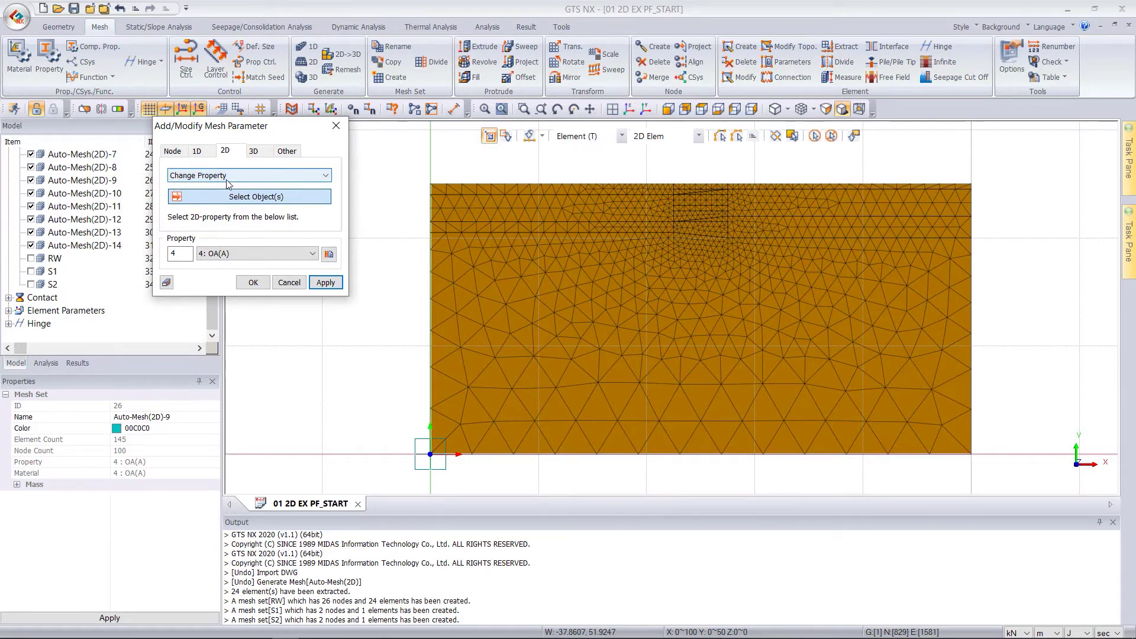
pyautogui.click(223, 253)
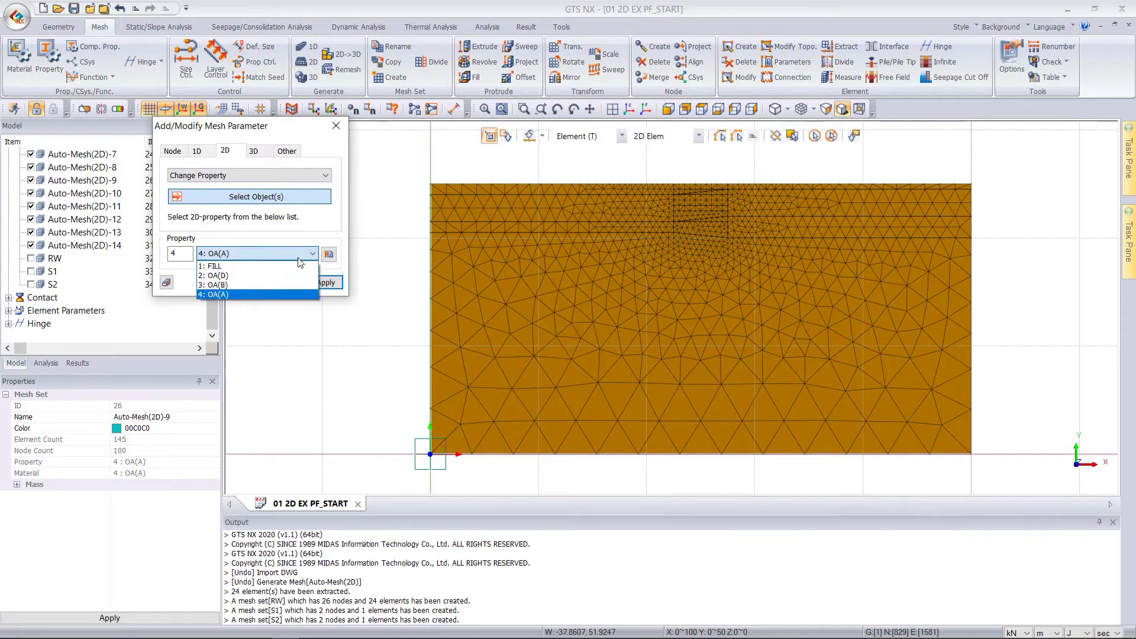
pyautogui.click(220, 266)
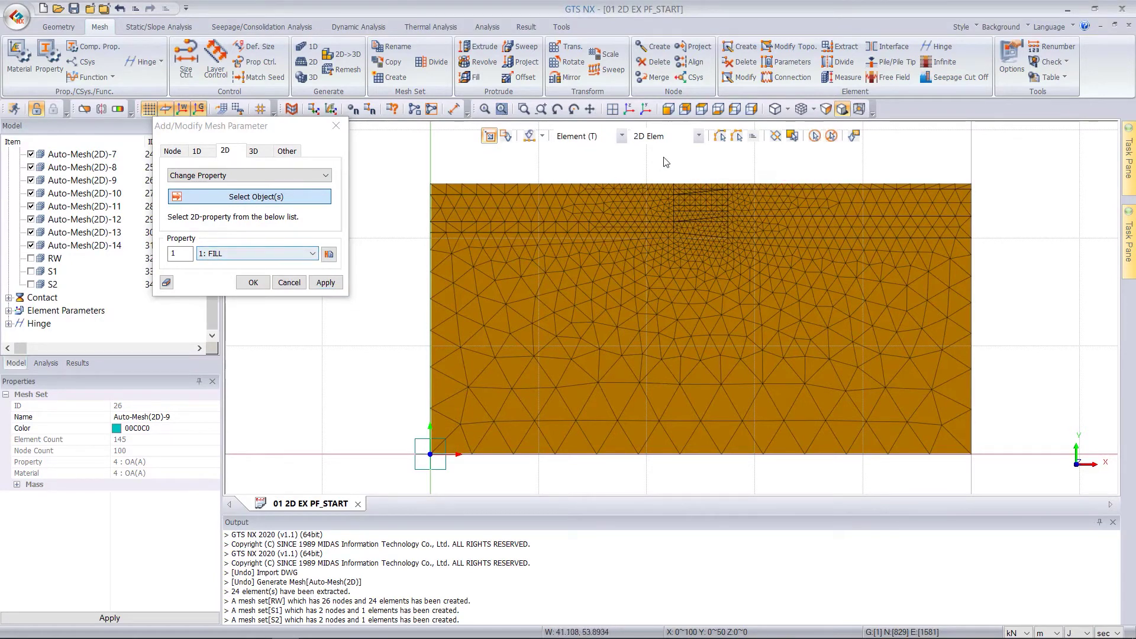
pyautogui.press('m')
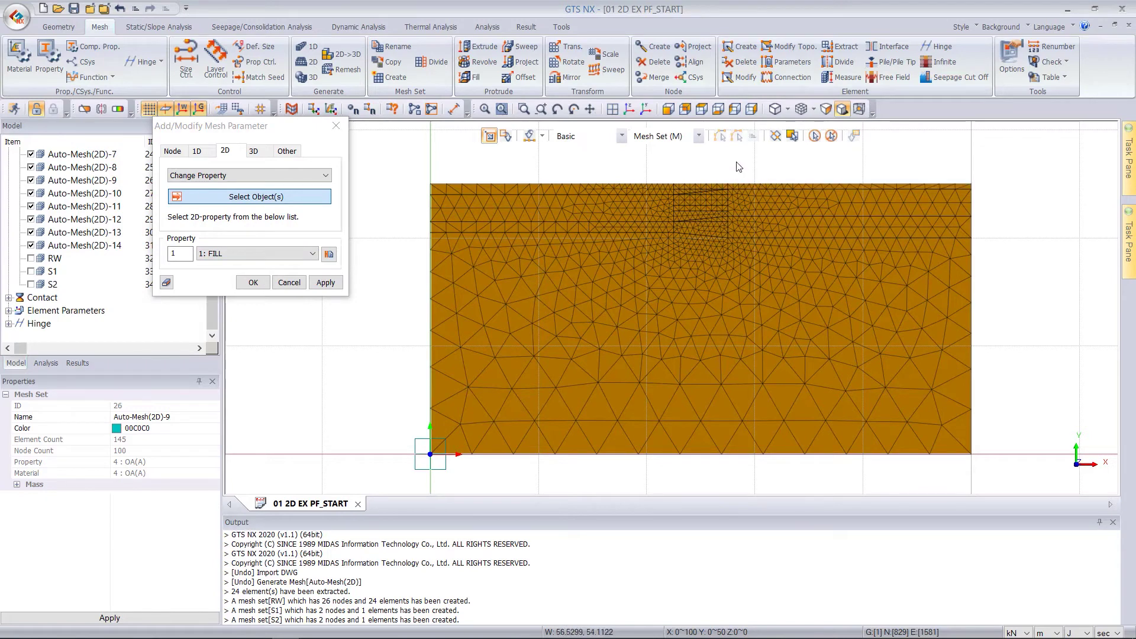
pyautogui.click(748, 186)
pyautogui.click(651, 188)
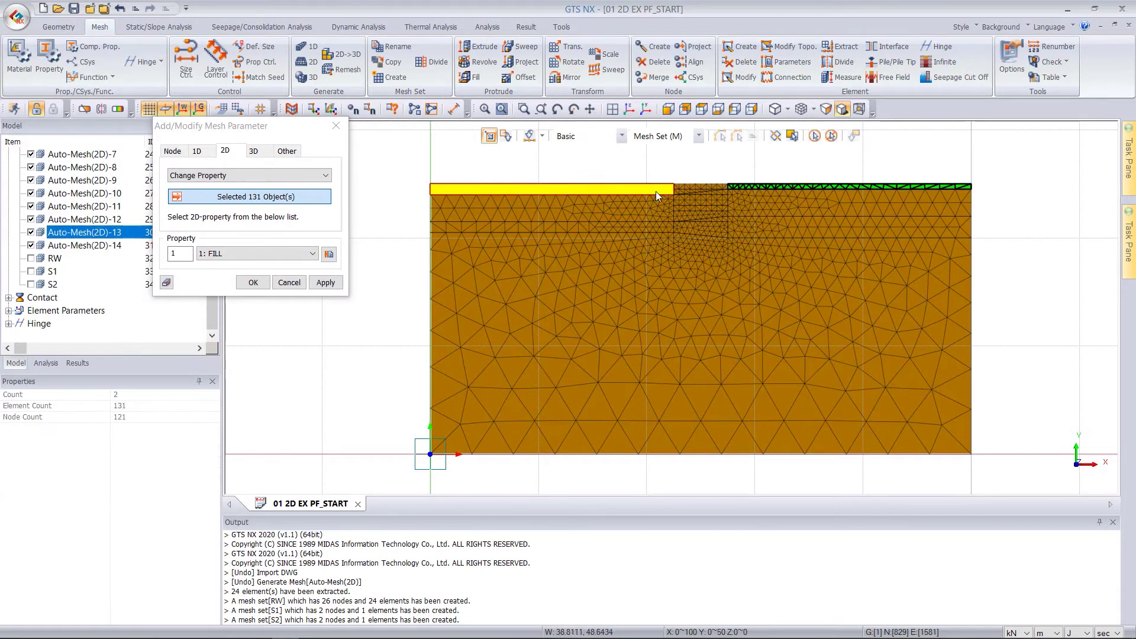
pyautogui.click(683, 187)
pyautogui.click(683, 190)
pyautogui.scroll(2, 696, 181)
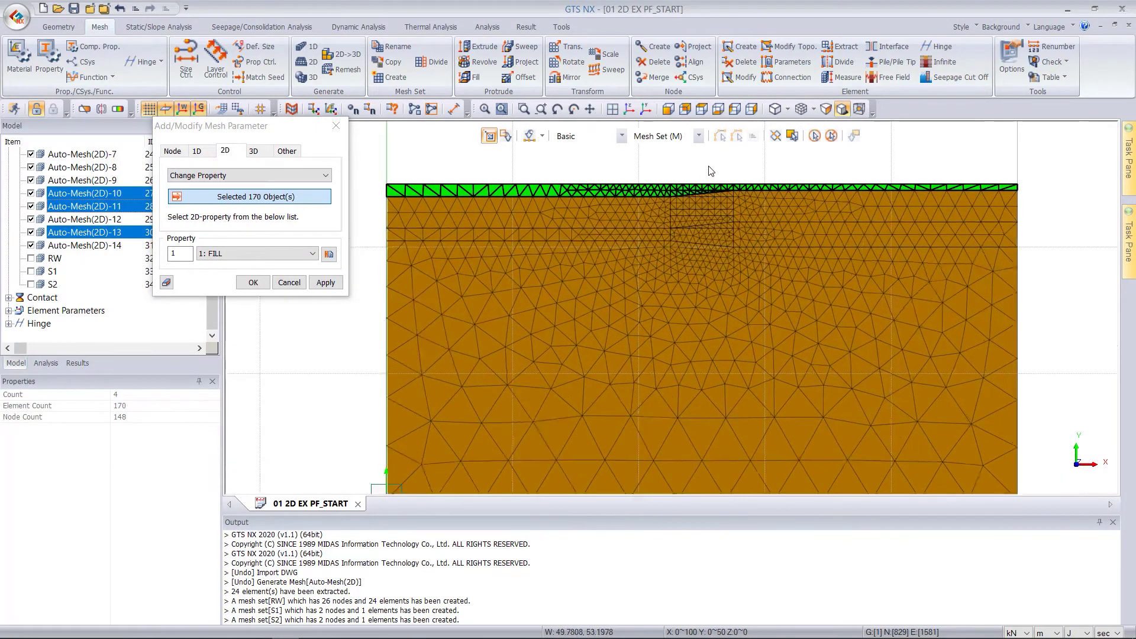
pyautogui.scroll(-1, 767, 164)
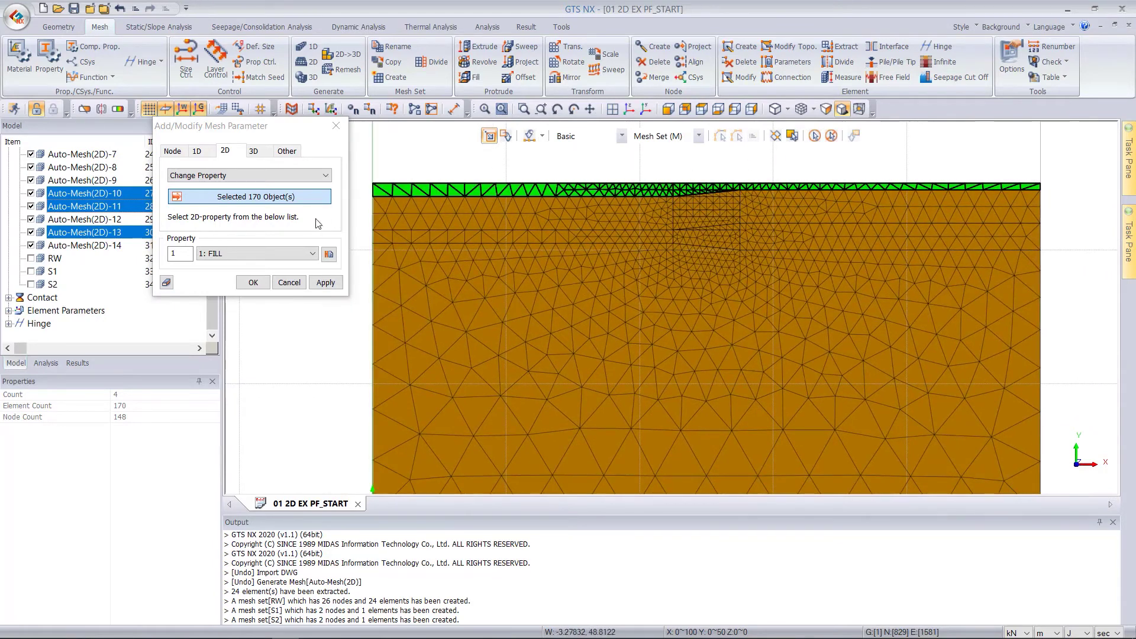
pyautogui.click(327, 283)
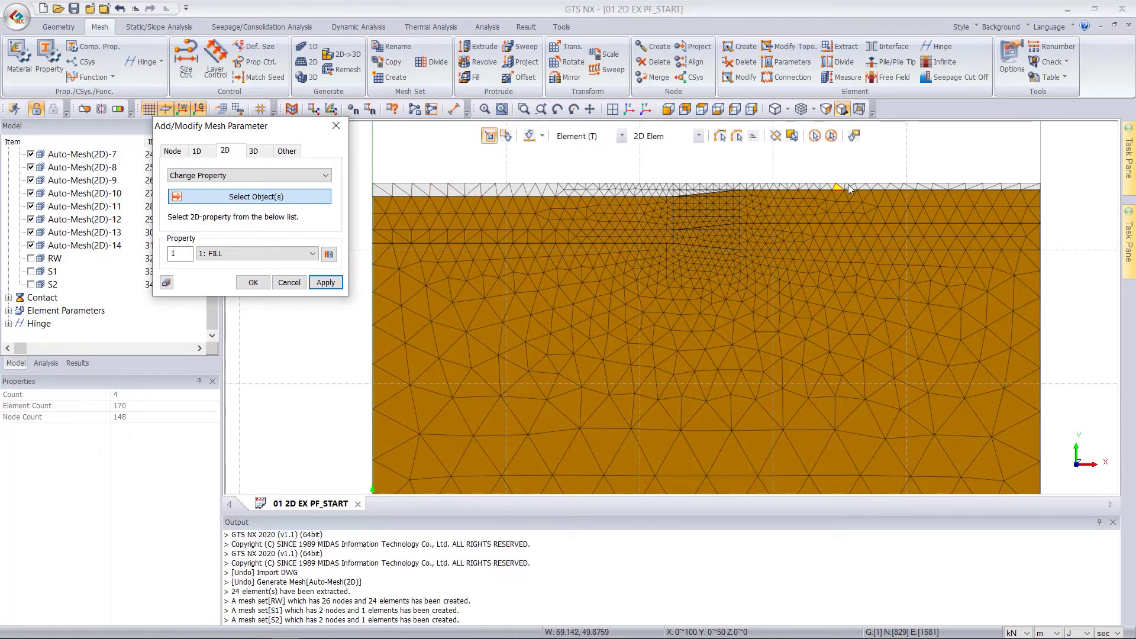
# - Change the 2D property of the second soil layer's mesh sets, on both sides of and within the excavation, to 2: OA(D)
pyautogui.click(267, 253)
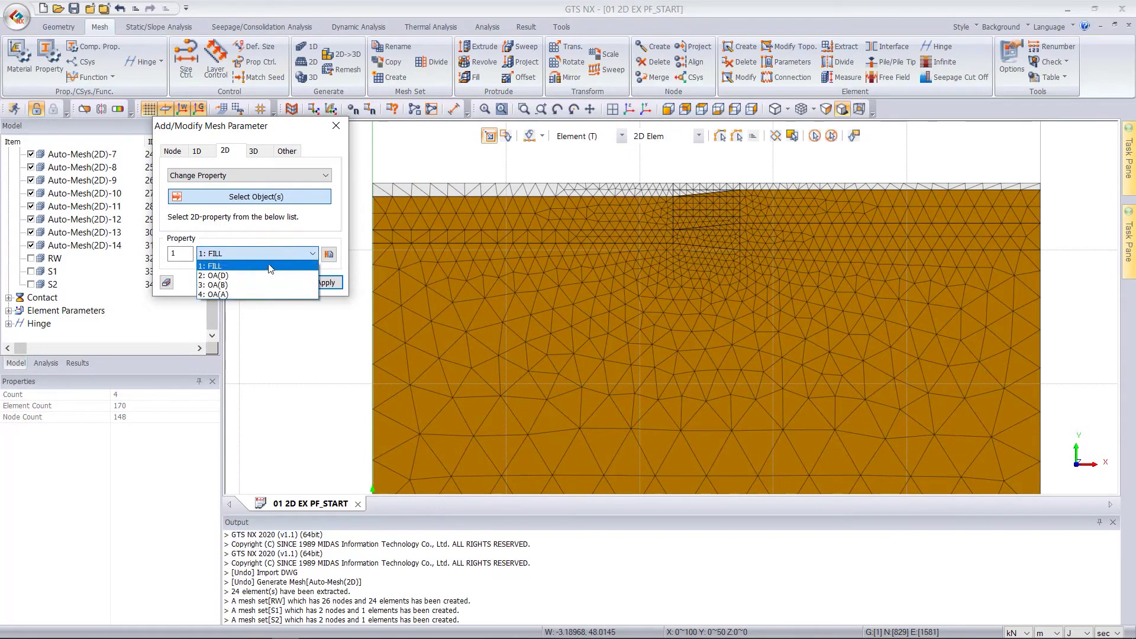
pyautogui.click(267, 277)
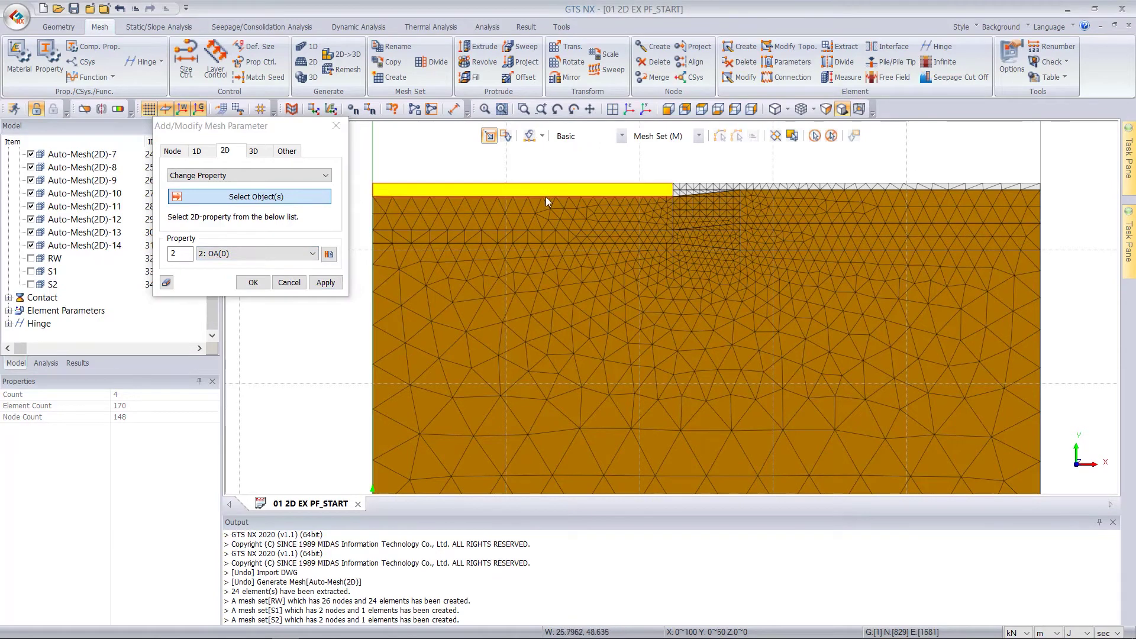
pyautogui.click(719, 194)
pyautogui.click(716, 205)
pyautogui.click(695, 223)
pyautogui.click(705, 213)
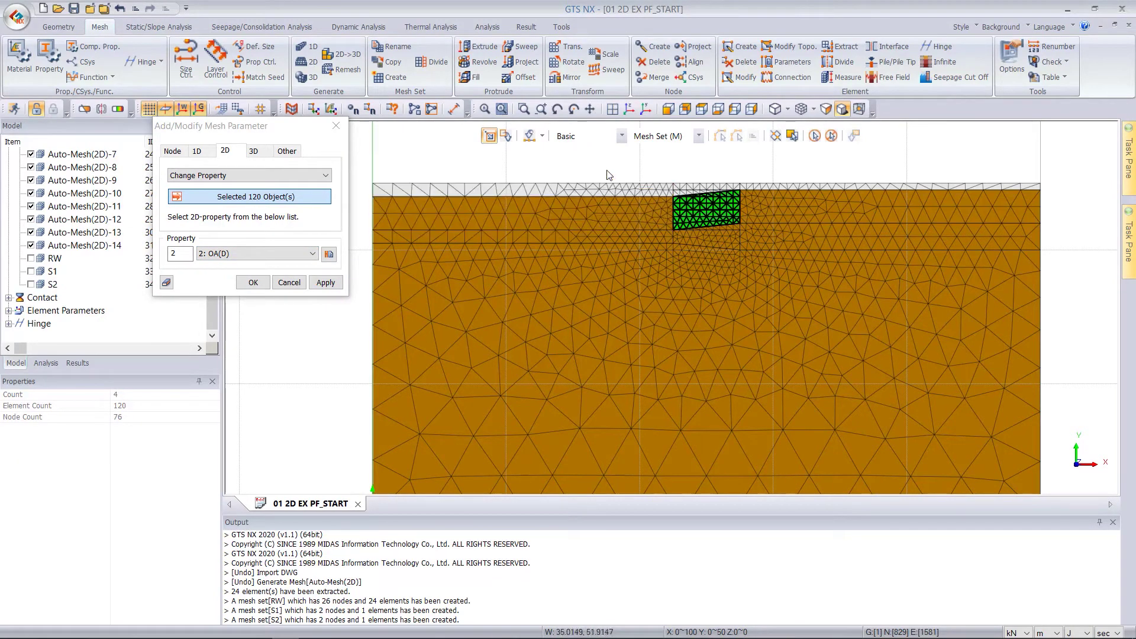
pyautogui.click(274, 199)
pyautogui.press('m')
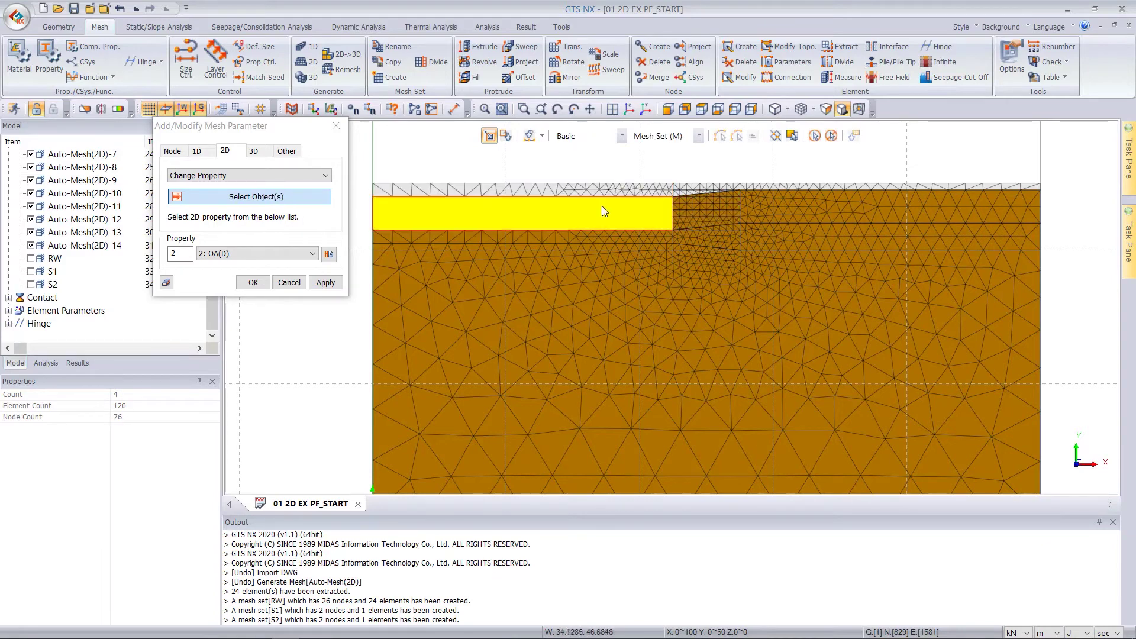
pyautogui.click(602, 207)
pyautogui.click(709, 219)
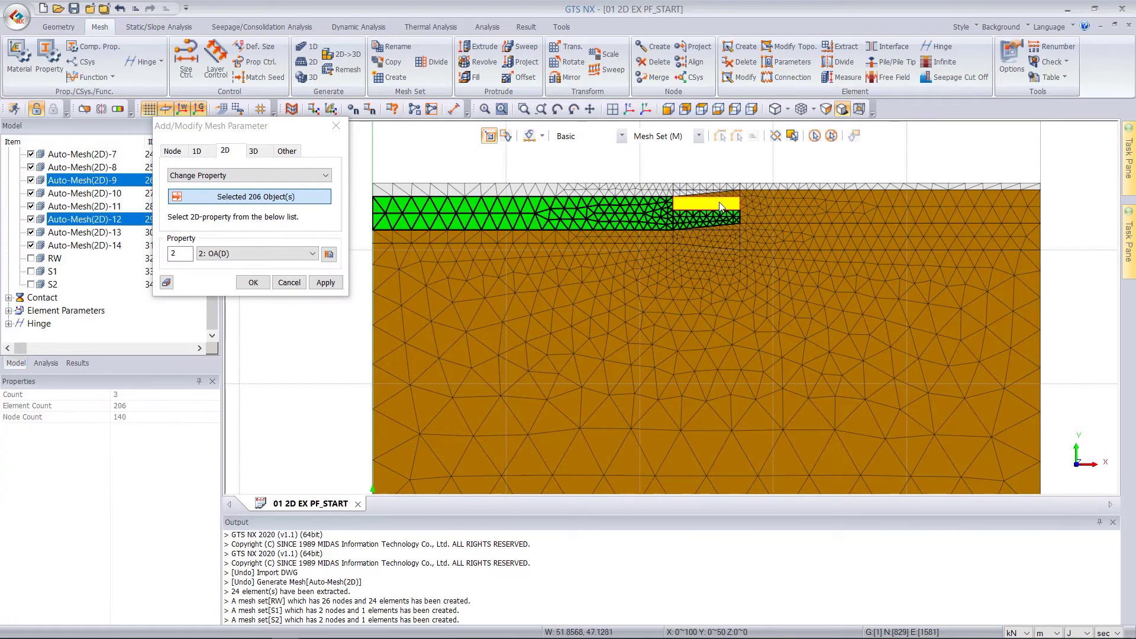
pyautogui.click(776, 198)
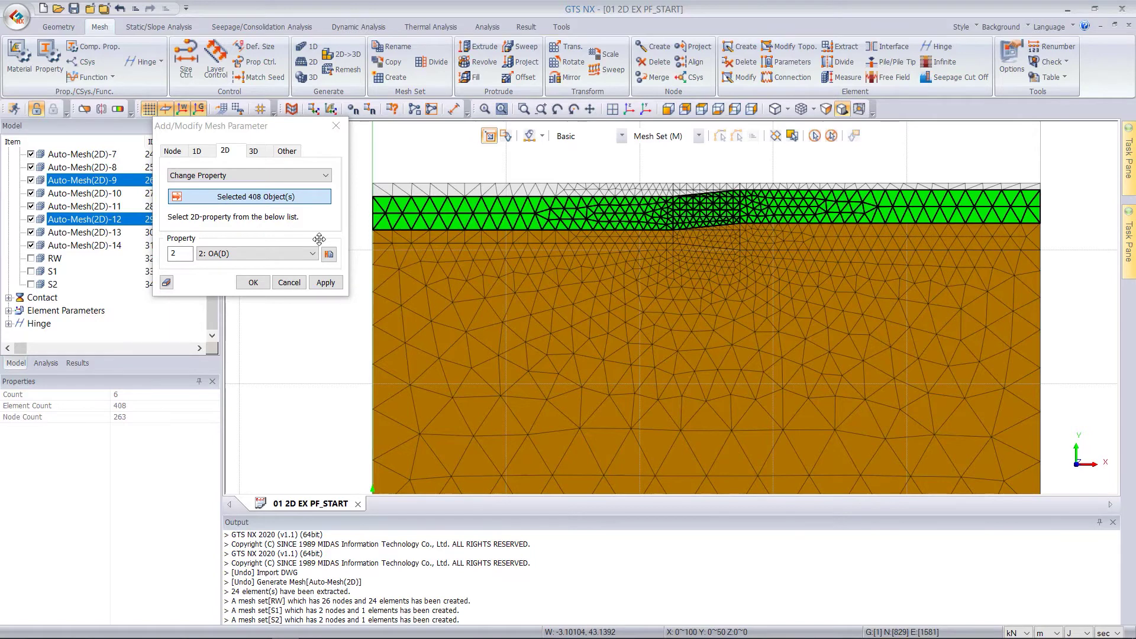
pyautogui.click(325, 282)
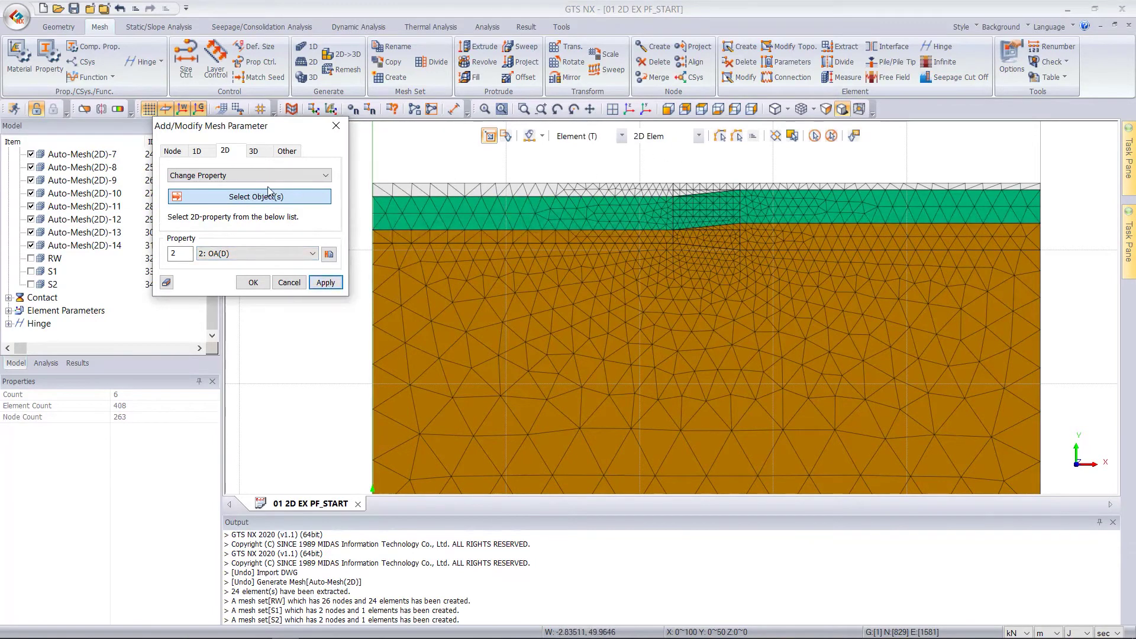
# - Change the 2D property of the third soil layer's mesh sets, on both sides of and within the excavation, to 3: OA(B)
pyautogui.click(330, 198)
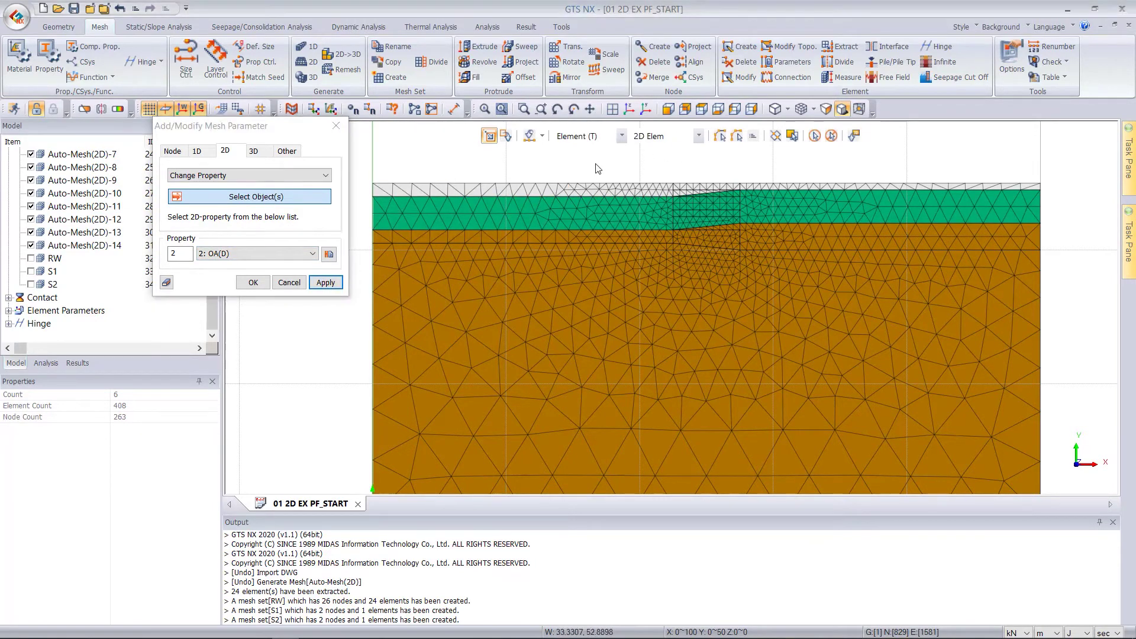
pyautogui.click(776, 240)
pyautogui.click(709, 240)
pyautogui.click(652, 239)
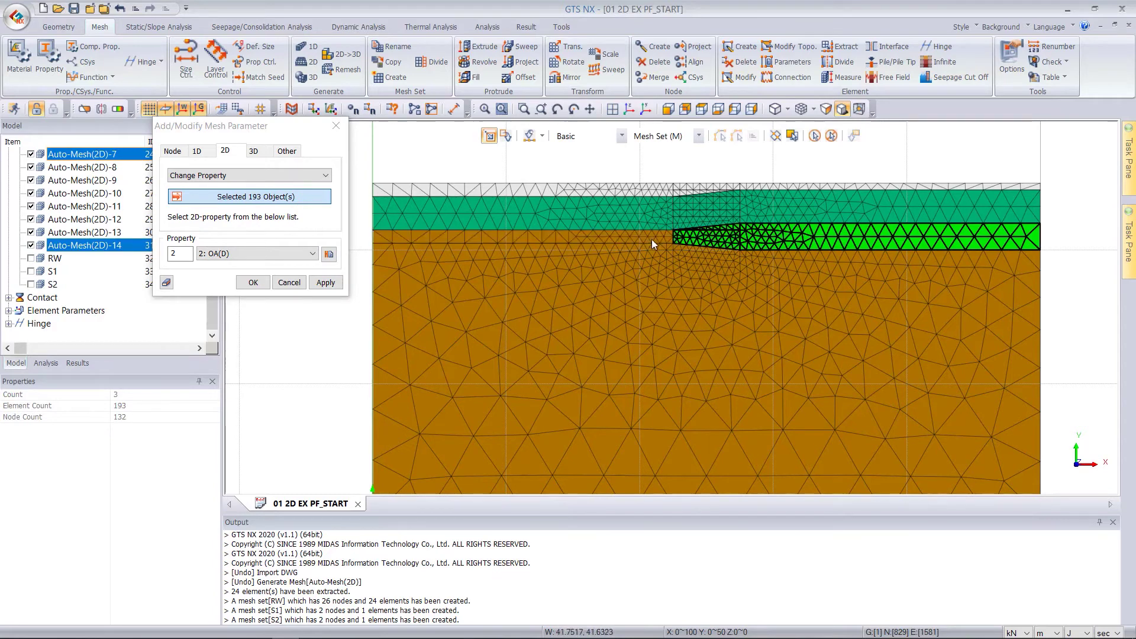
pyautogui.click(283, 255)
pyautogui.click(286, 287)
pyautogui.click(326, 282)
pyautogui.click(289, 282)
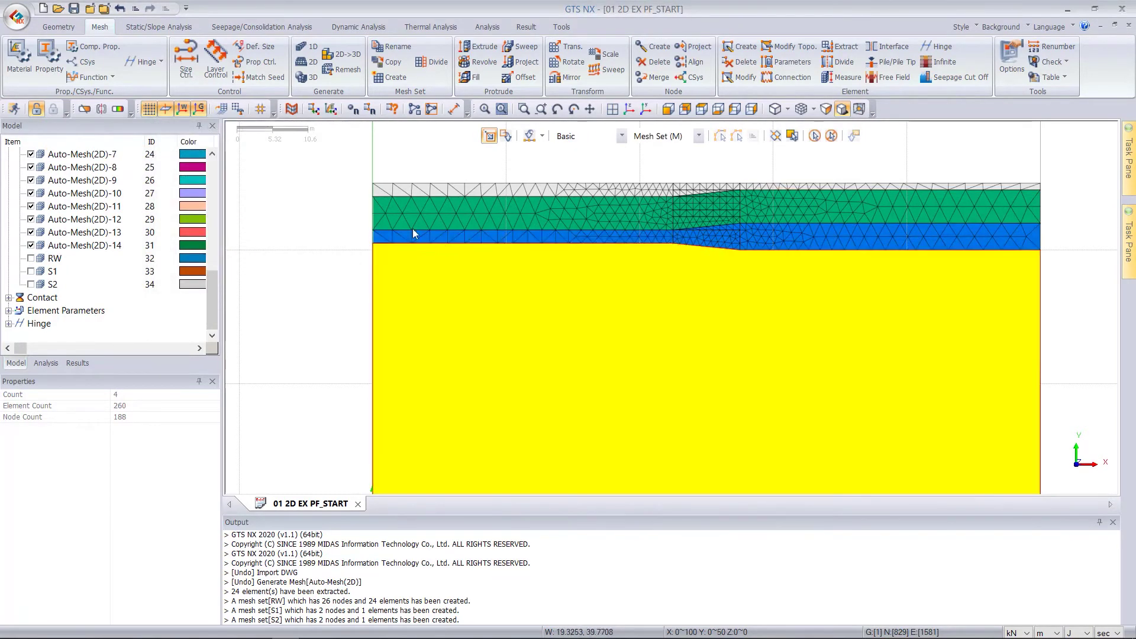
# - Inspect the property and material assigned to the mesh sets of each of the four soil layers
pyautogui.scroll(-1, 835, 168)
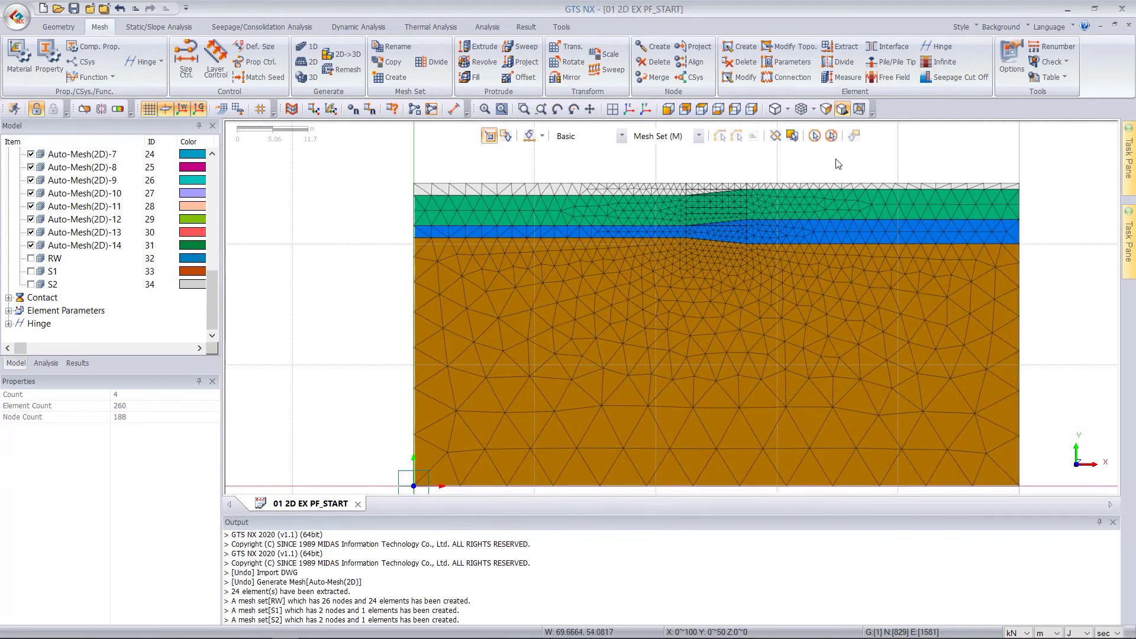
pyautogui.scroll(-1, 838, 165)
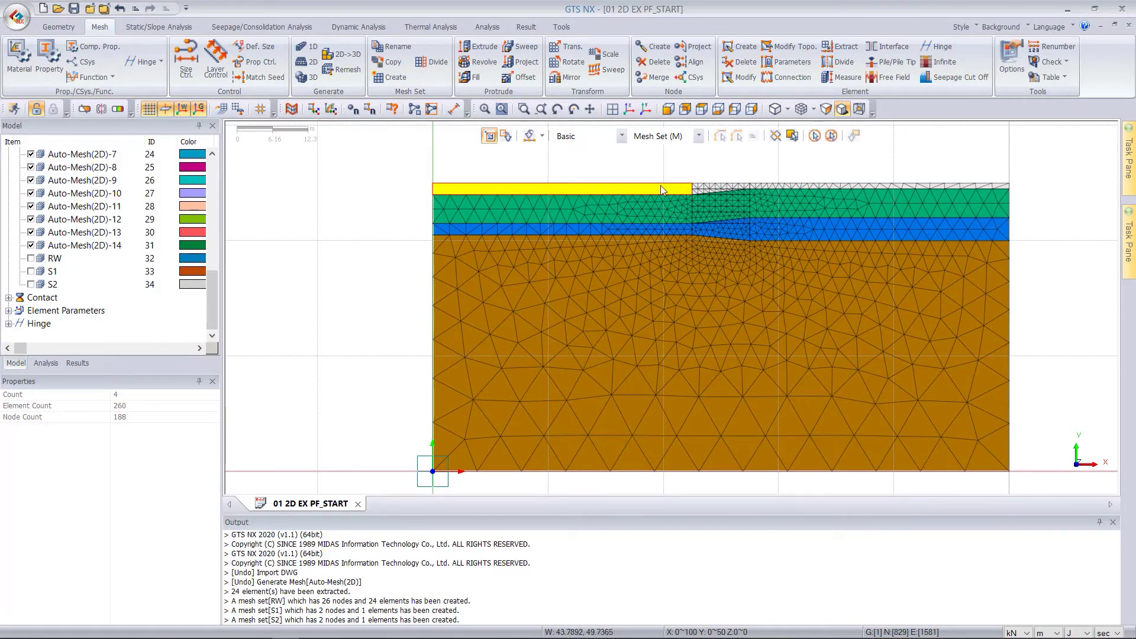
pyautogui.click(626, 189)
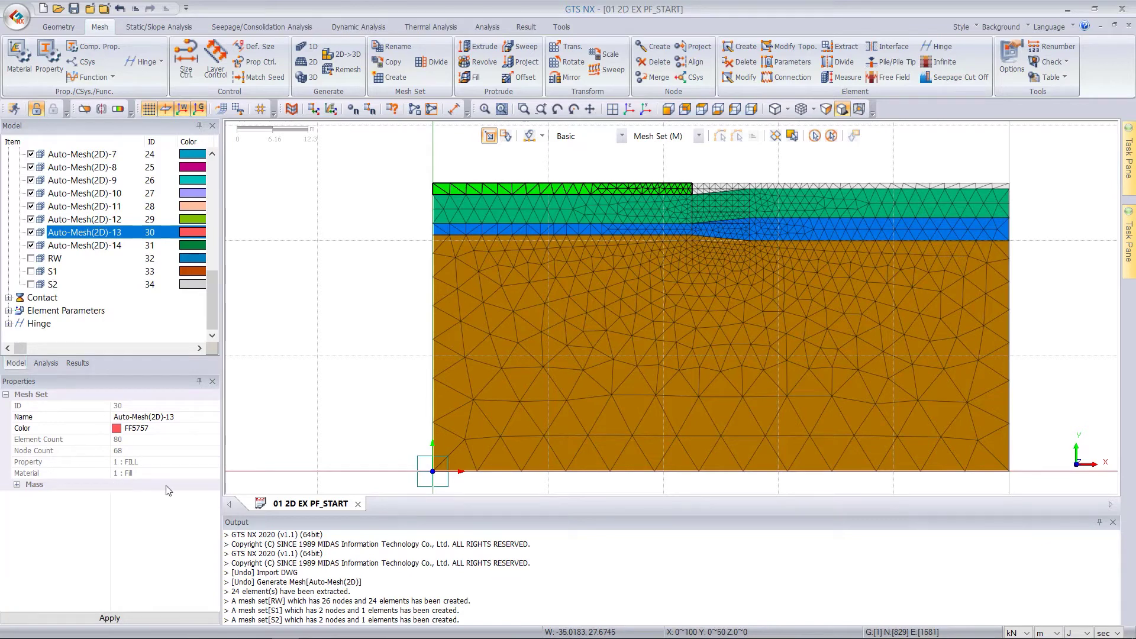
pyautogui.click(620, 204)
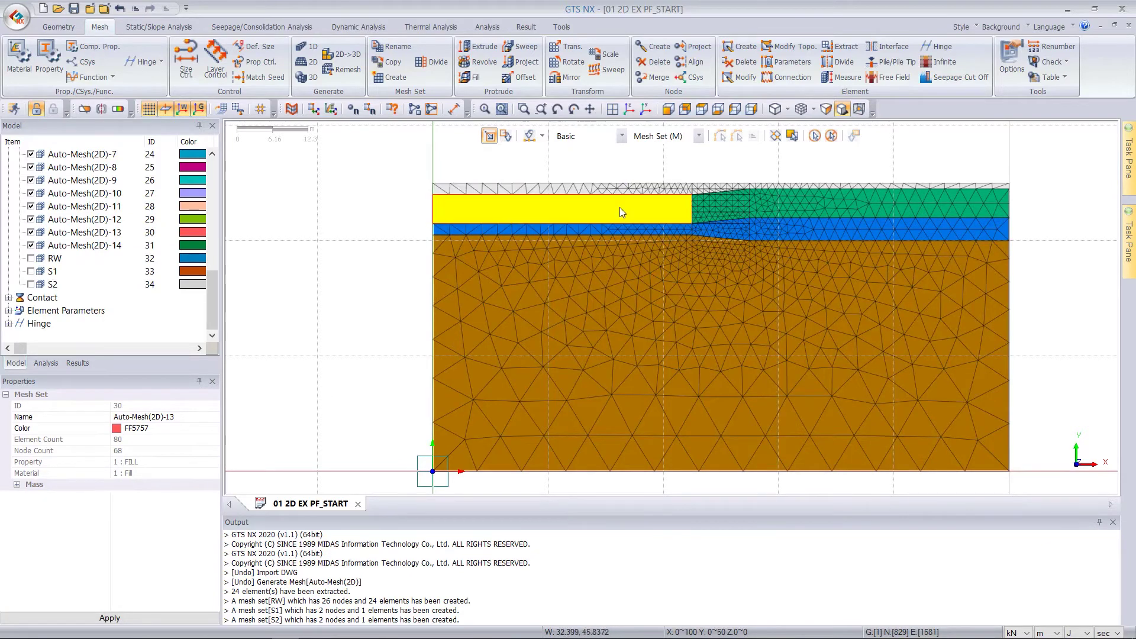
pyautogui.click(556, 228)
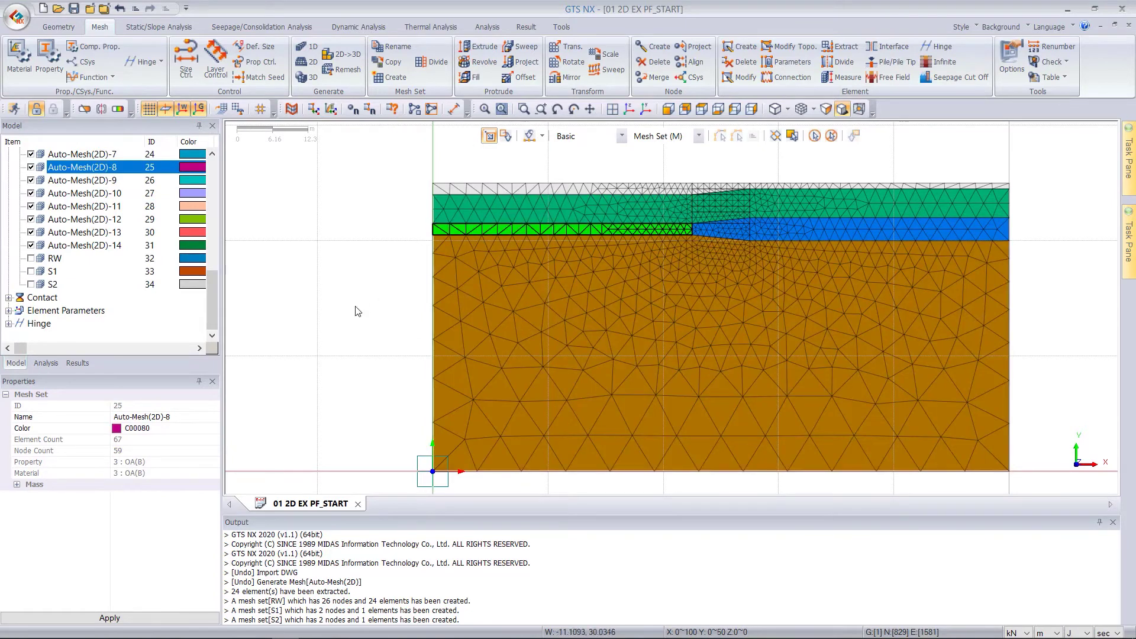
pyautogui.click(365, 330)
pyautogui.click(646, 312)
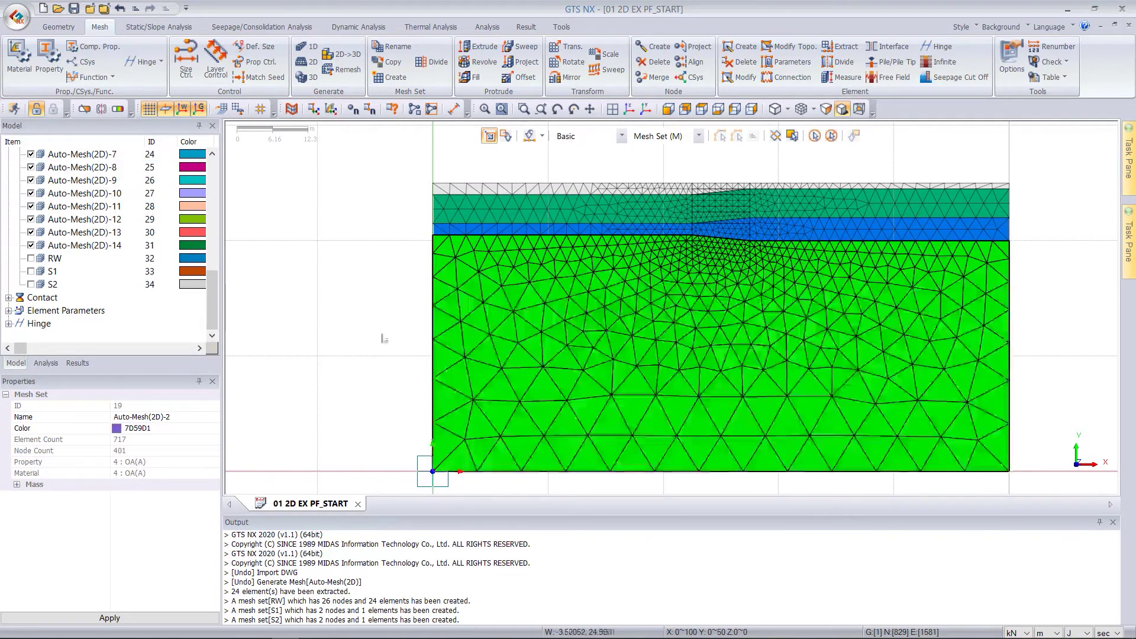
pyautogui.click(857, 226)
pyautogui.press('Escape')
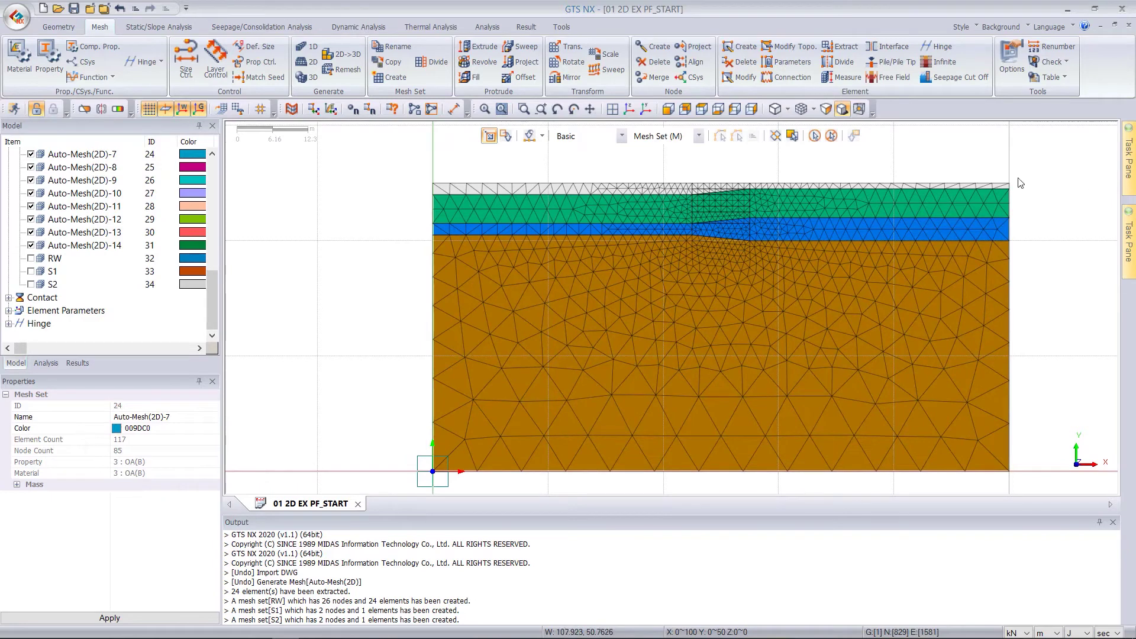
# - Merge the three uppermost mesh sets between the excavation walls, down to the first excavation level, into one mesh set
pyautogui.scroll(1, 900, 158)
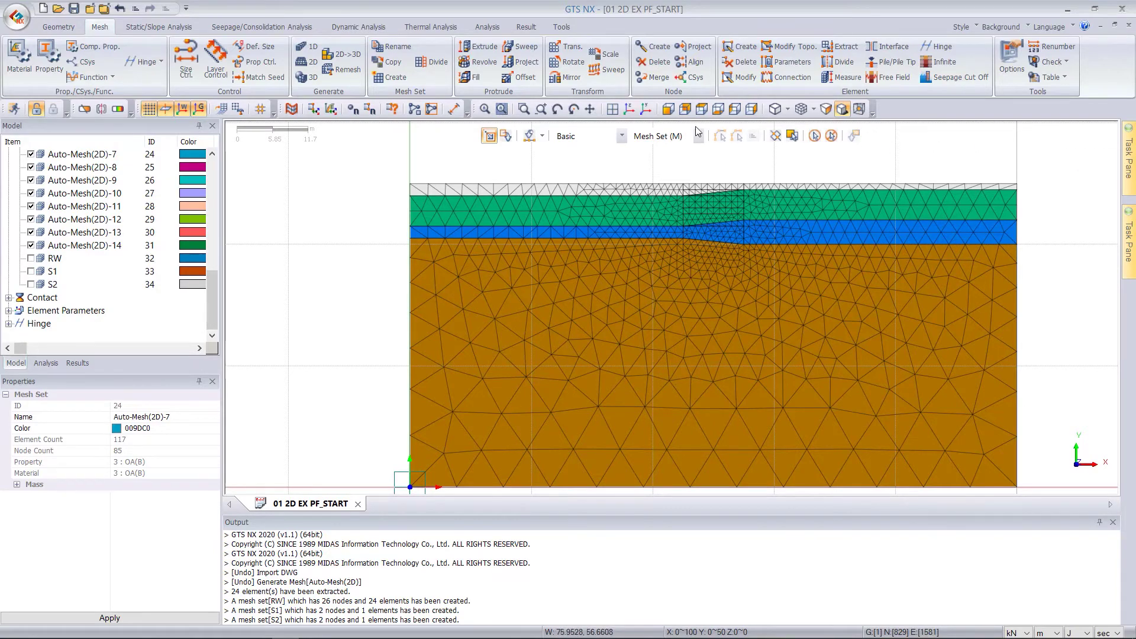
pyautogui.click(668, 111)
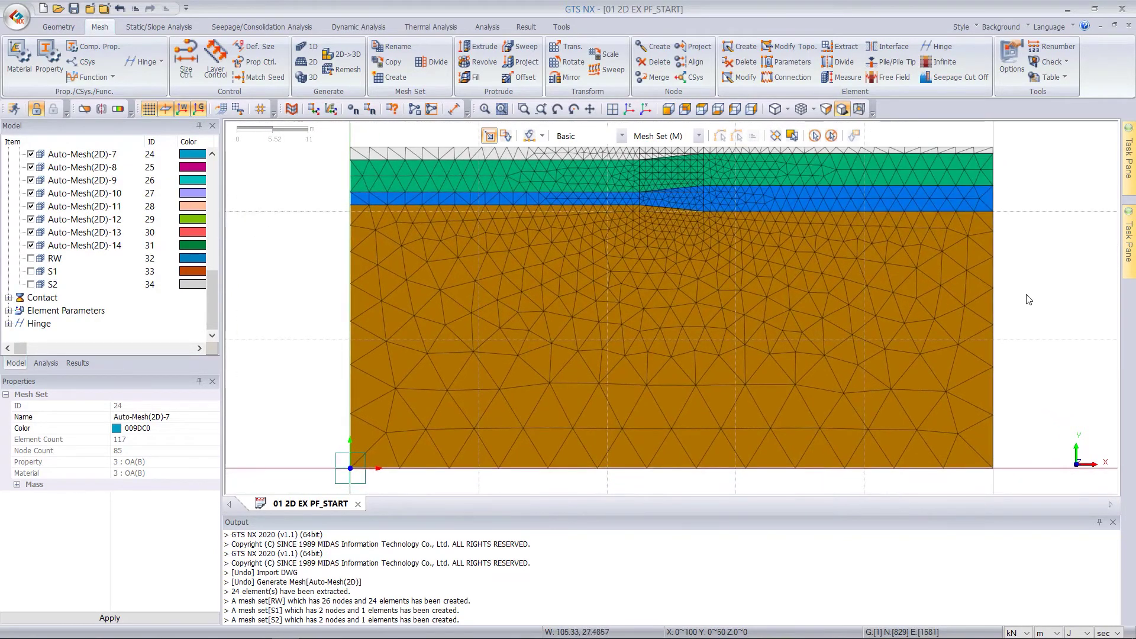
pyautogui.scroll(3, 658, 197)
pyautogui.scroll(3, 690, 178)
pyautogui.click(690, 195)
pyautogui.click(759, 223)
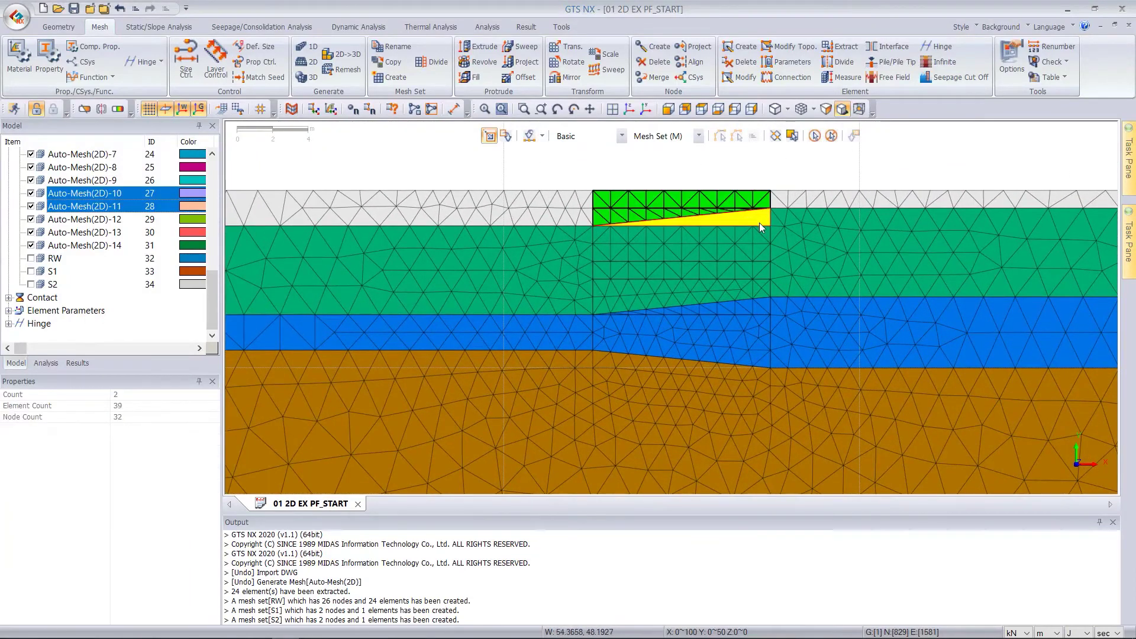
pyautogui.click(641, 213)
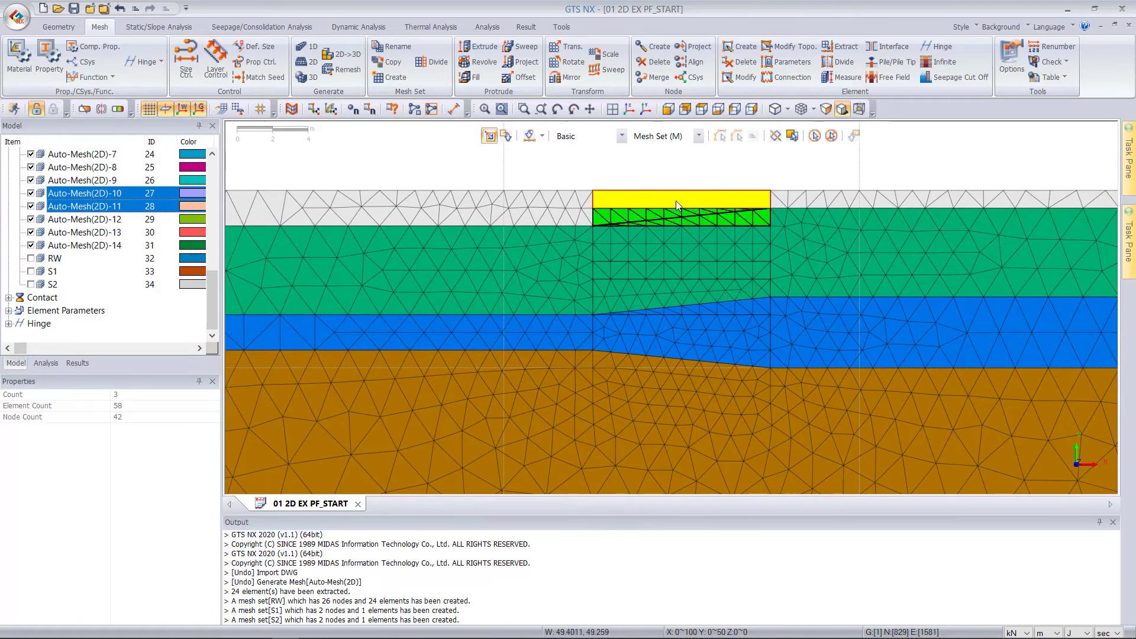
pyautogui.rightClick(713, 199)
pyautogui.click(744, 306)
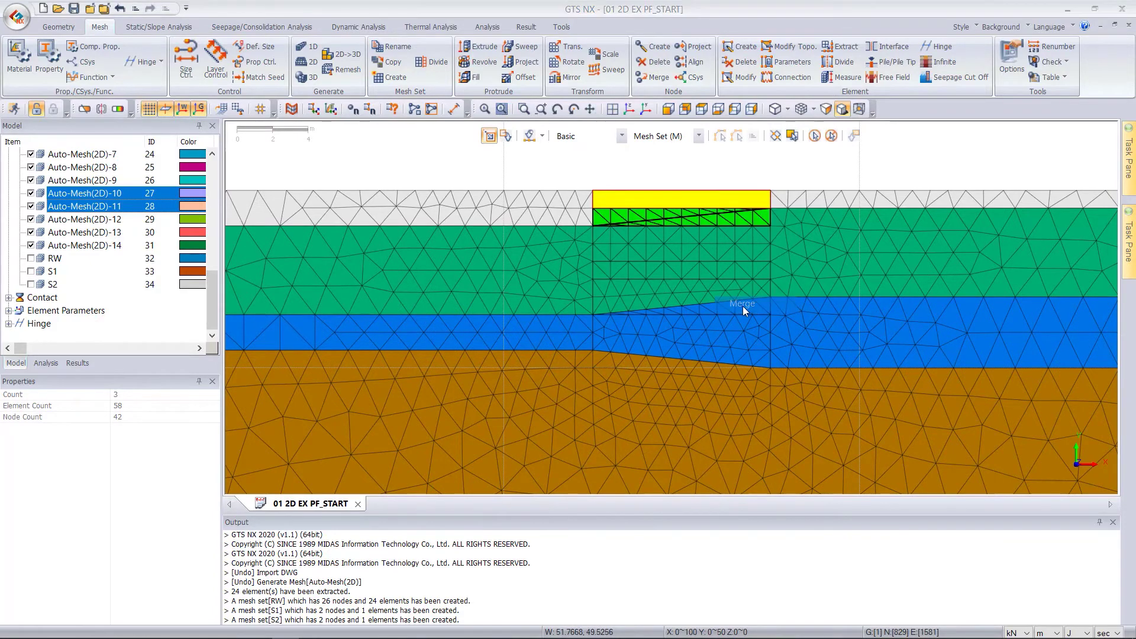
pyautogui.press('Return')
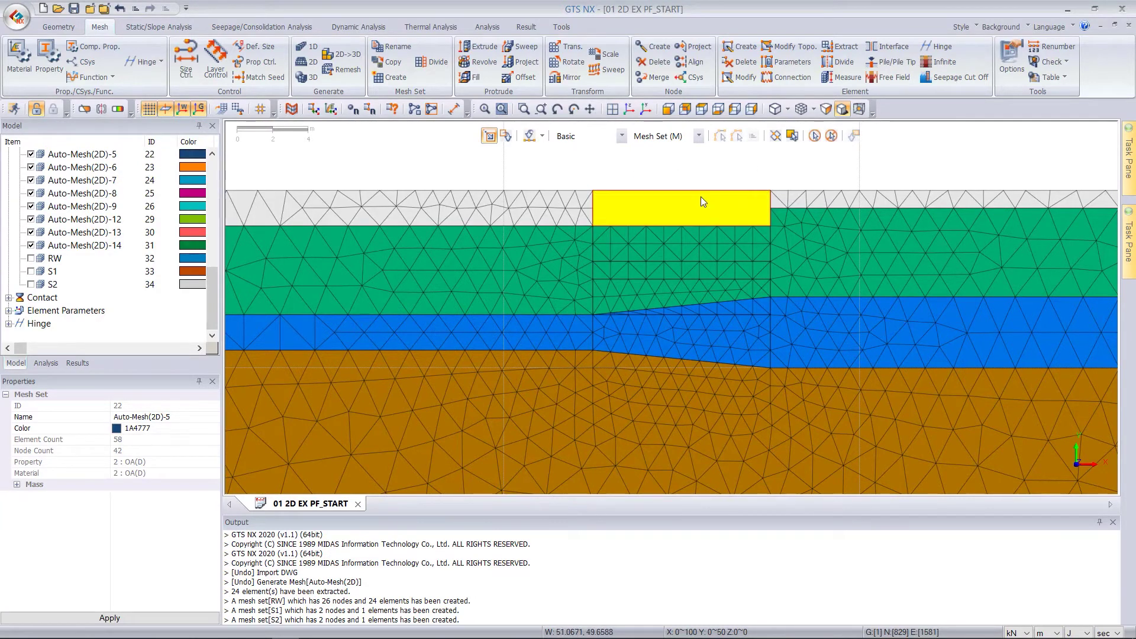
# - Rename the merged uppermost excavation mesh set Auto-Mesh(2D)-5 as ex1
pyautogui.click(736, 204)
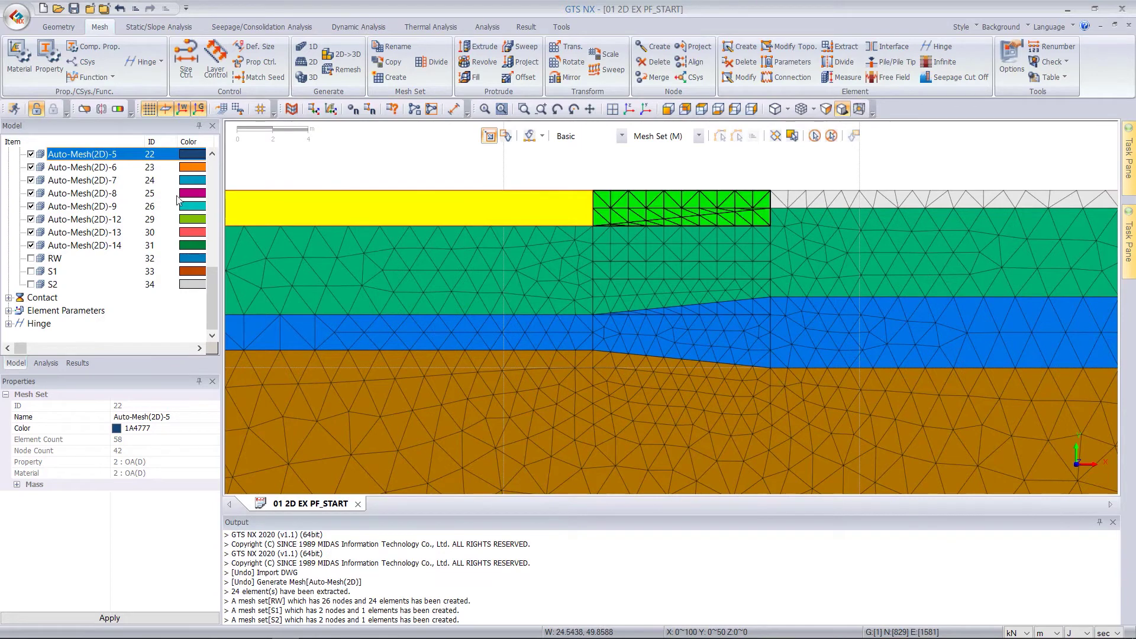
pyautogui.scroll(2, 122, 284)
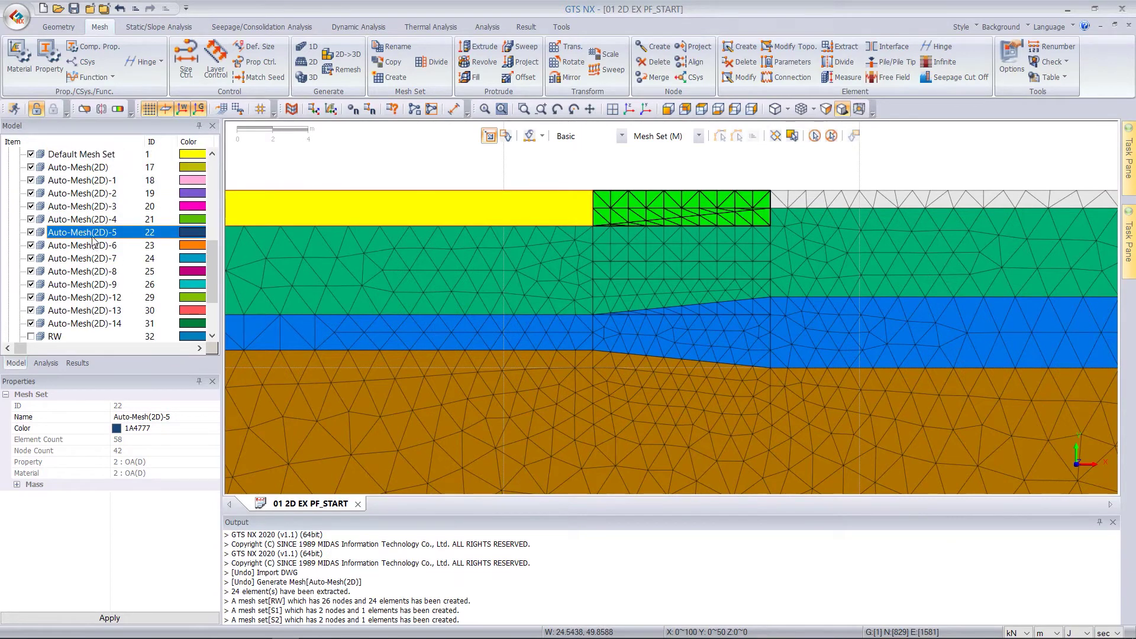
pyautogui.click(704, 207)
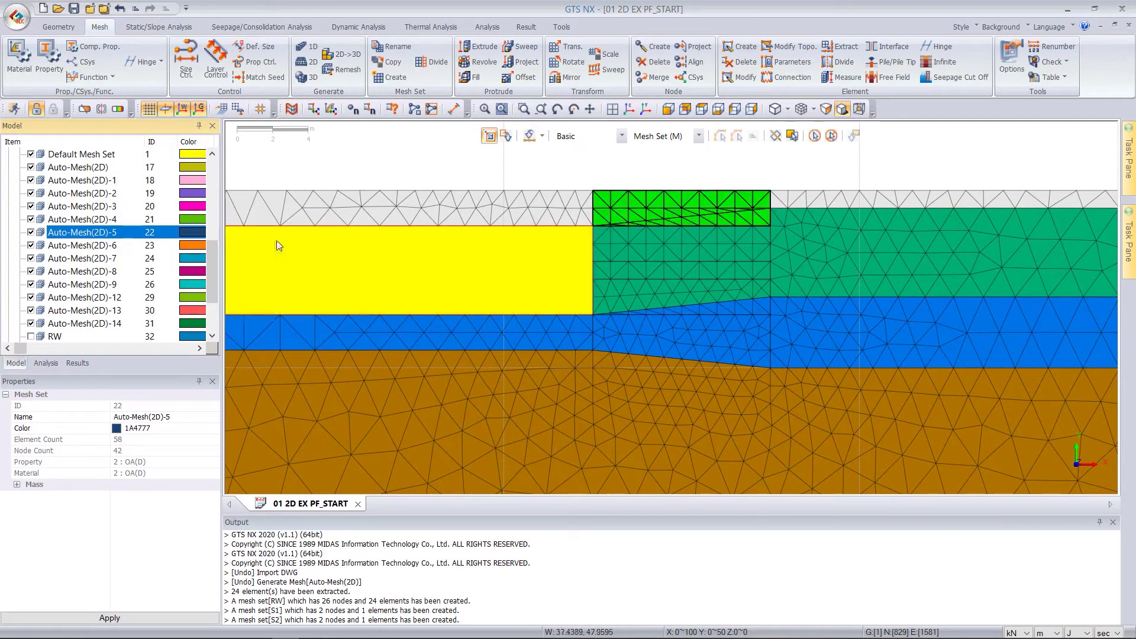
pyautogui.click(95, 237)
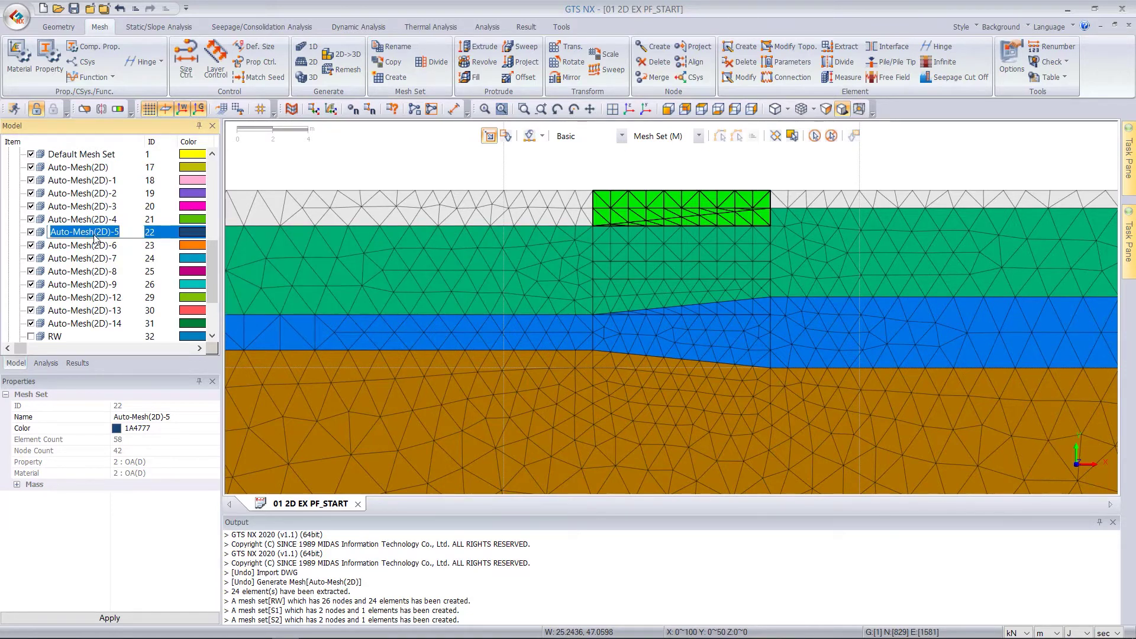
pyautogui.write('e')
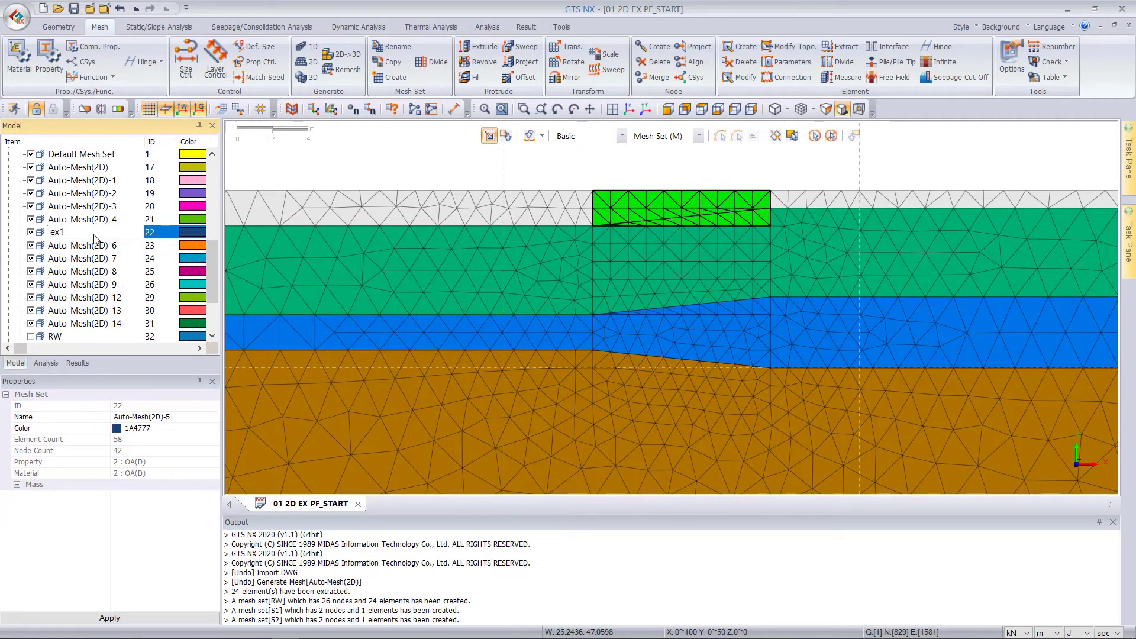
pyautogui.write('x1')
pyautogui.press('Return')
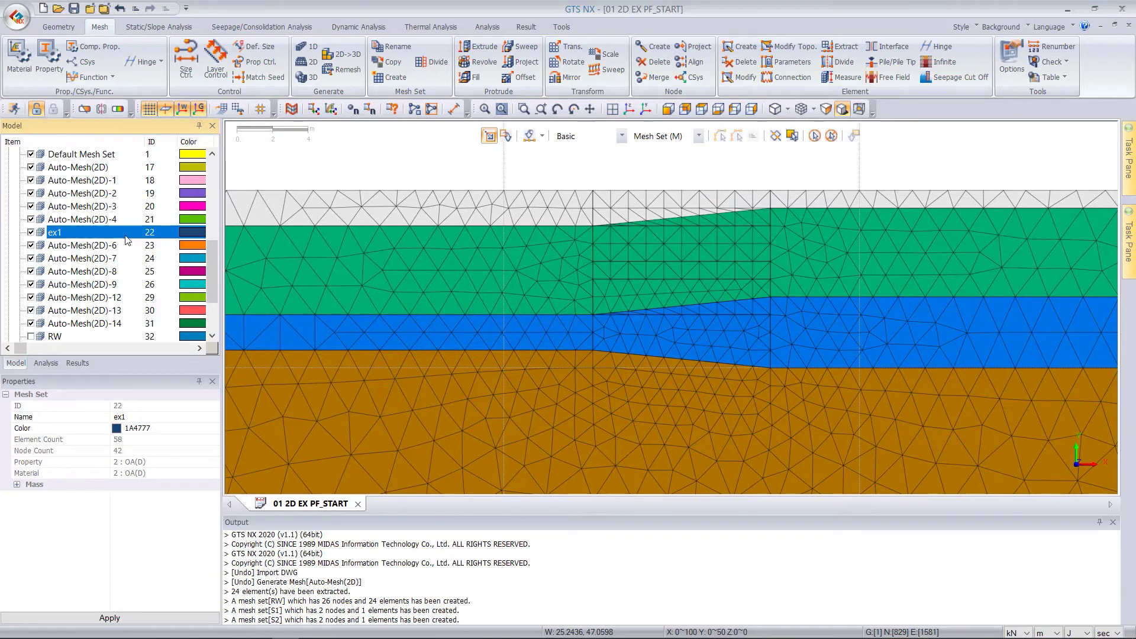
# - Switch the display of mesh set ex1 off and on to check the first excavation stage, leaving it hidden
pyautogui.click(31, 233)
pyautogui.click(31, 233)
pyautogui.click(31, 233)
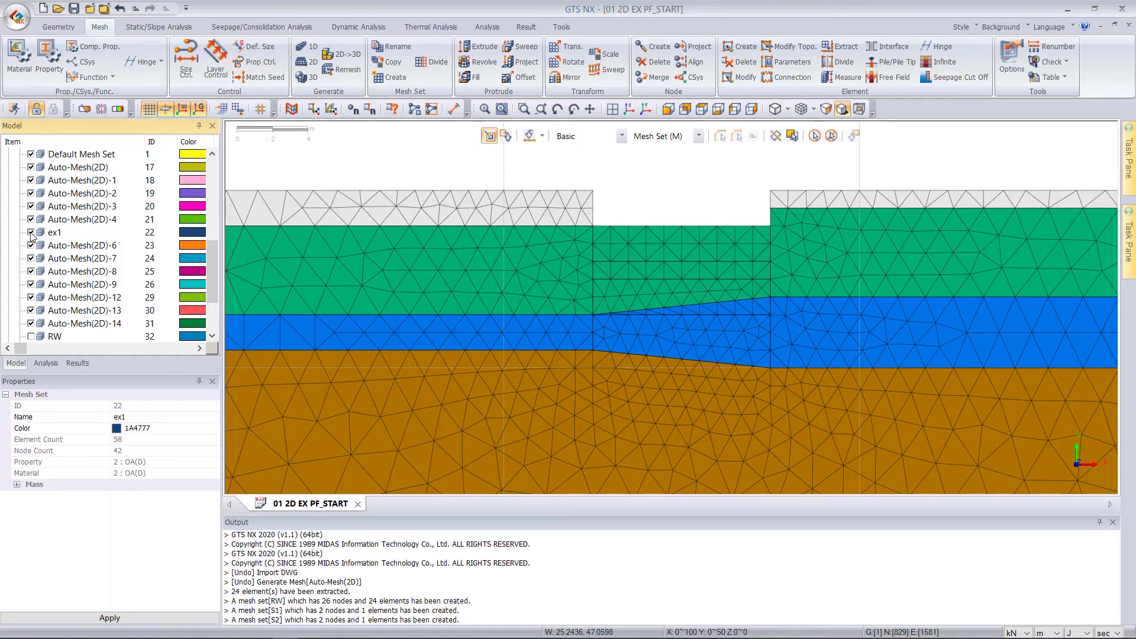
pyautogui.click(31, 233)
pyautogui.click(31, 232)
pyautogui.click(31, 233)
pyautogui.click(31, 233)
pyautogui.click(31, 233)
pyautogui.click(31, 233)
# - Merge the two mesh sets directly below ex1, Auto-Mesh(2D)-6 and Auto-Mesh(2D)-12, and rename the merged set ex2
pyautogui.click(703, 243)
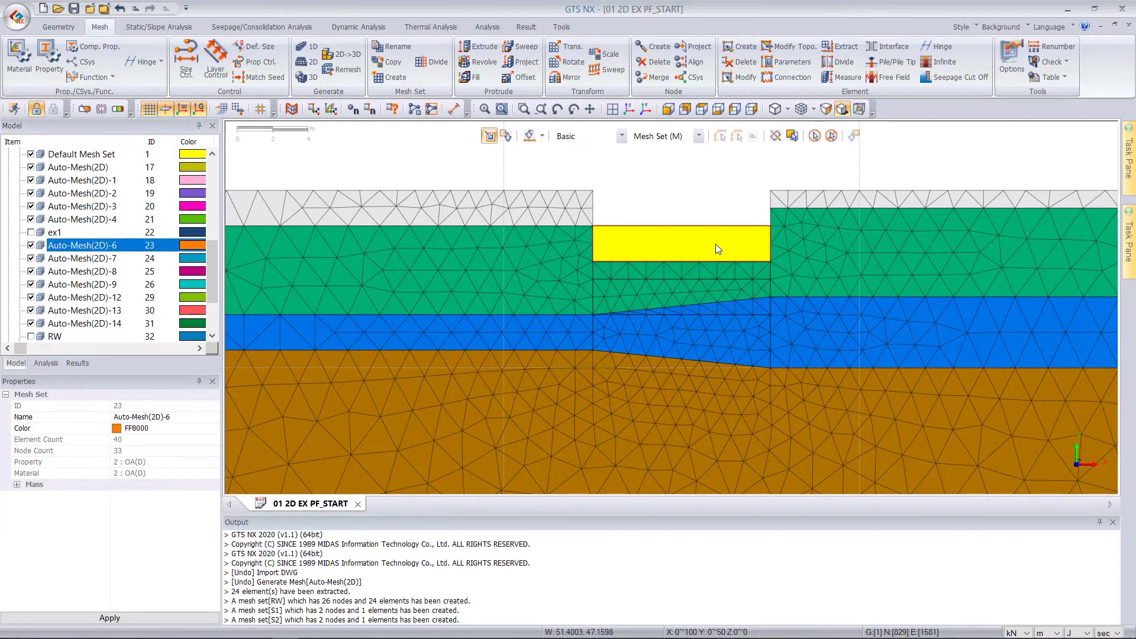
pyautogui.click(732, 268)
pyautogui.rightClick(699, 257)
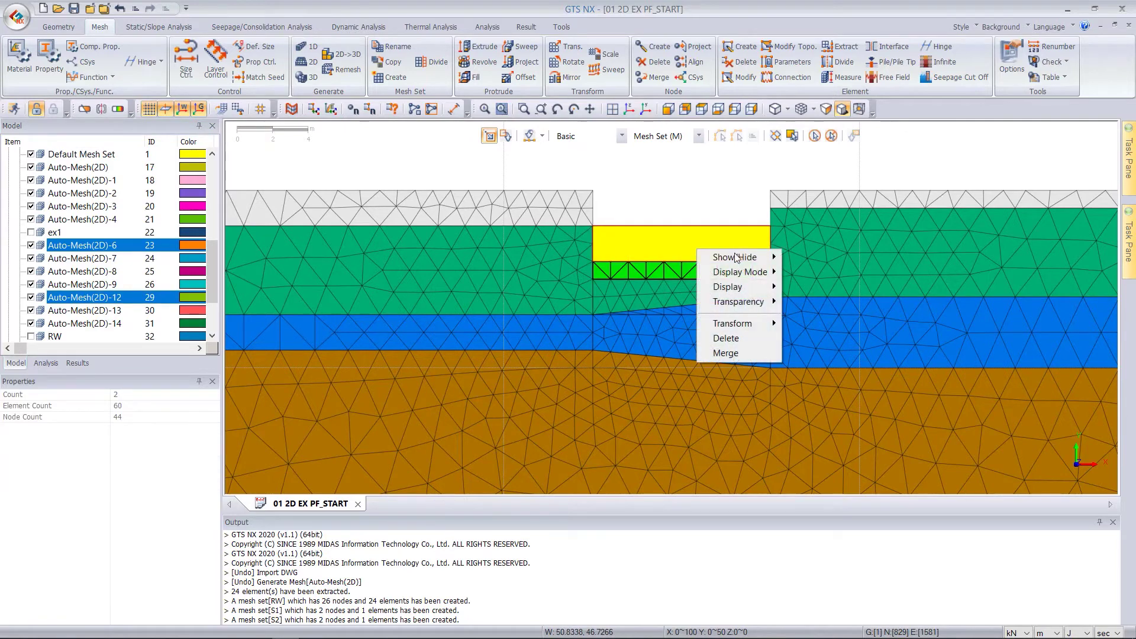
pyautogui.click(747, 354)
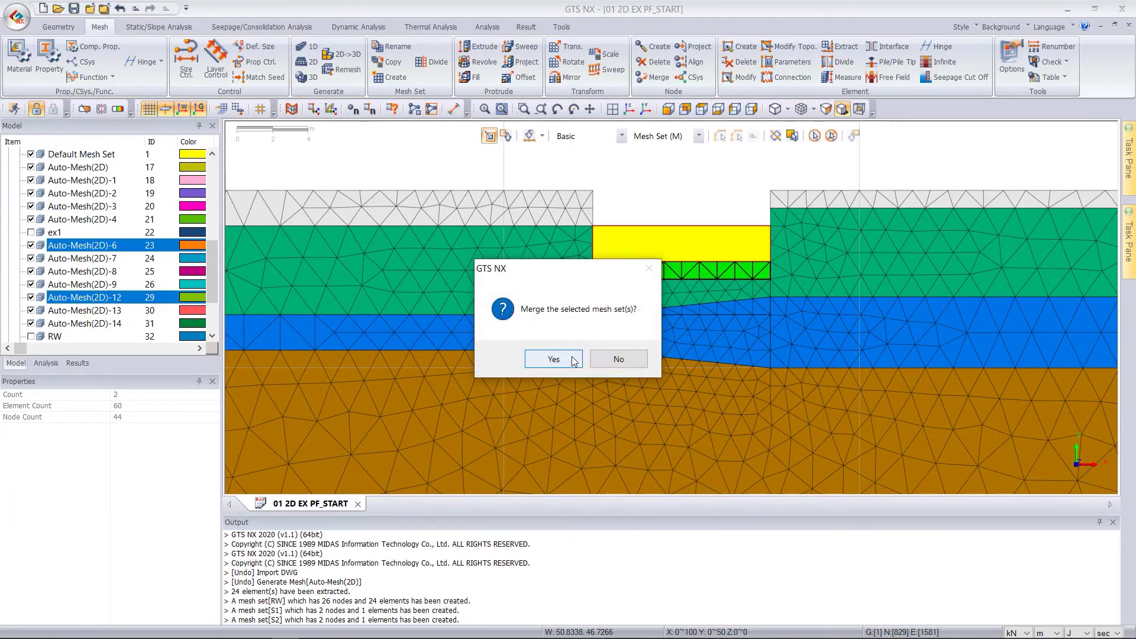
pyautogui.click(553, 359)
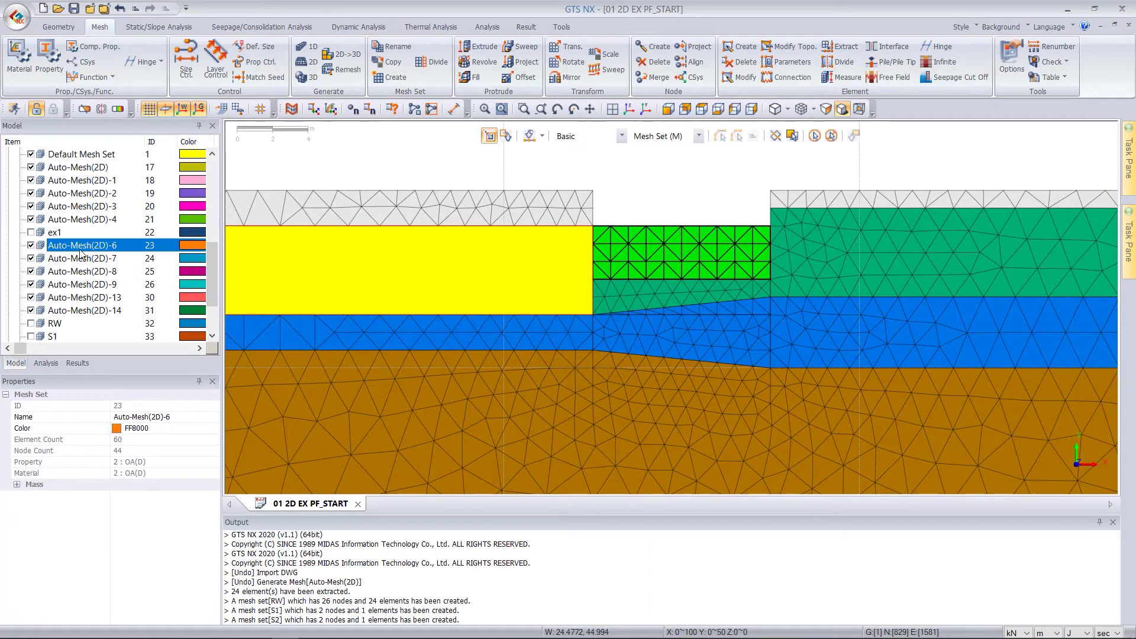
pyautogui.click(107, 246)
pyautogui.write('ex2')
pyautogui.press('Return')
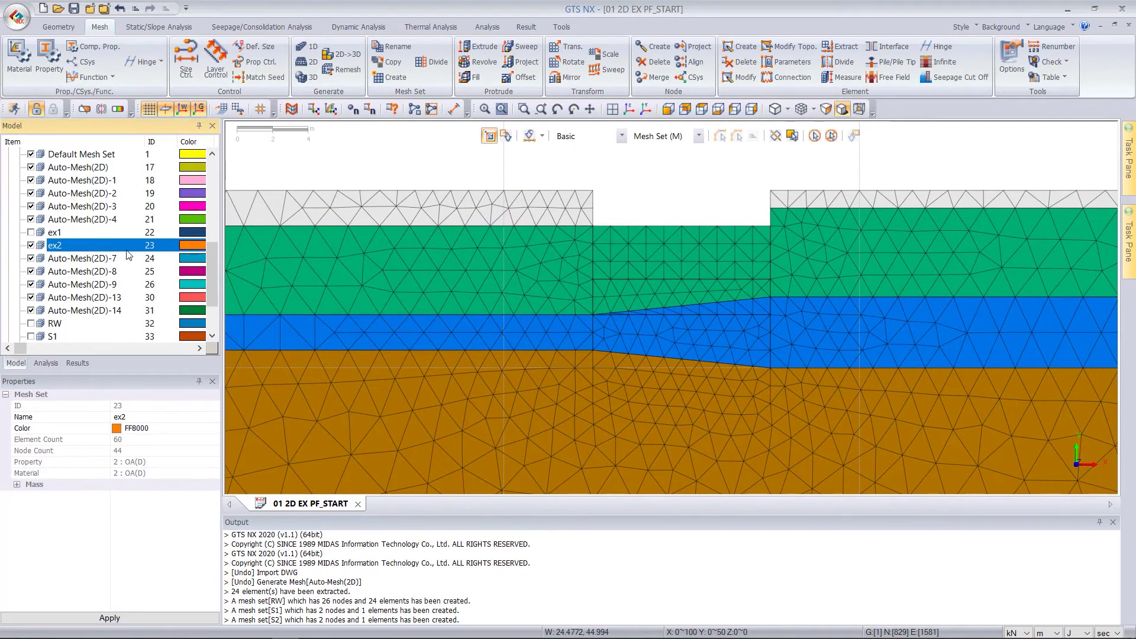
# - Toggle the display of mesh sets ex1 and ex2 to check the excavation stages, leaving both hidden
pyautogui.click(31, 245)
pyautogui.click(31, 245)
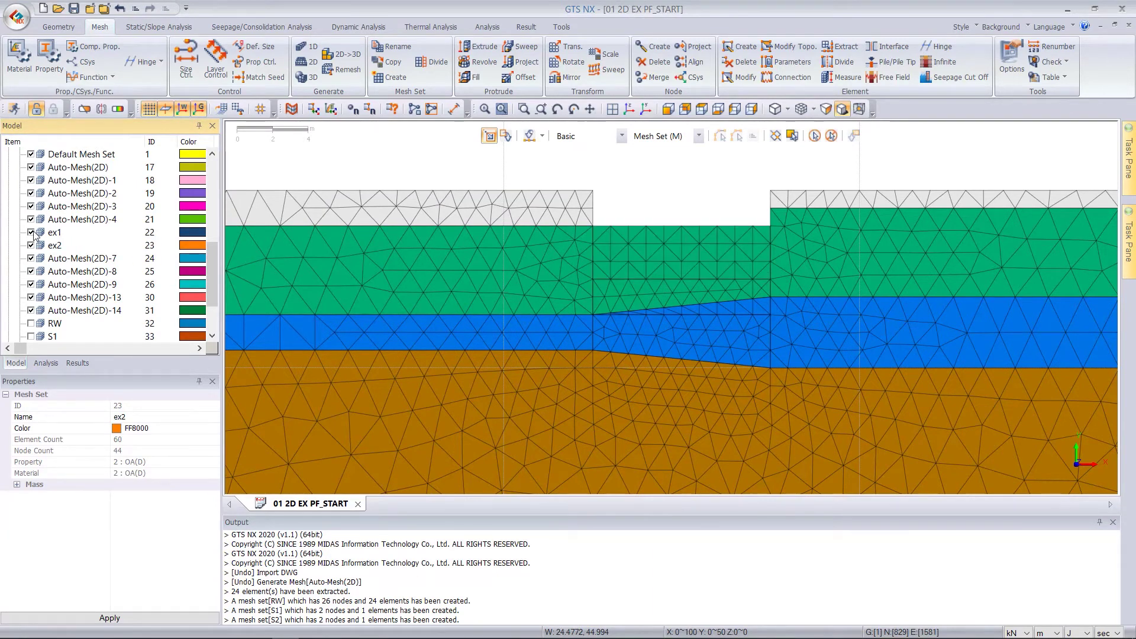
pyautogui.click(31, 232)
pyautogui.click(31, 246)
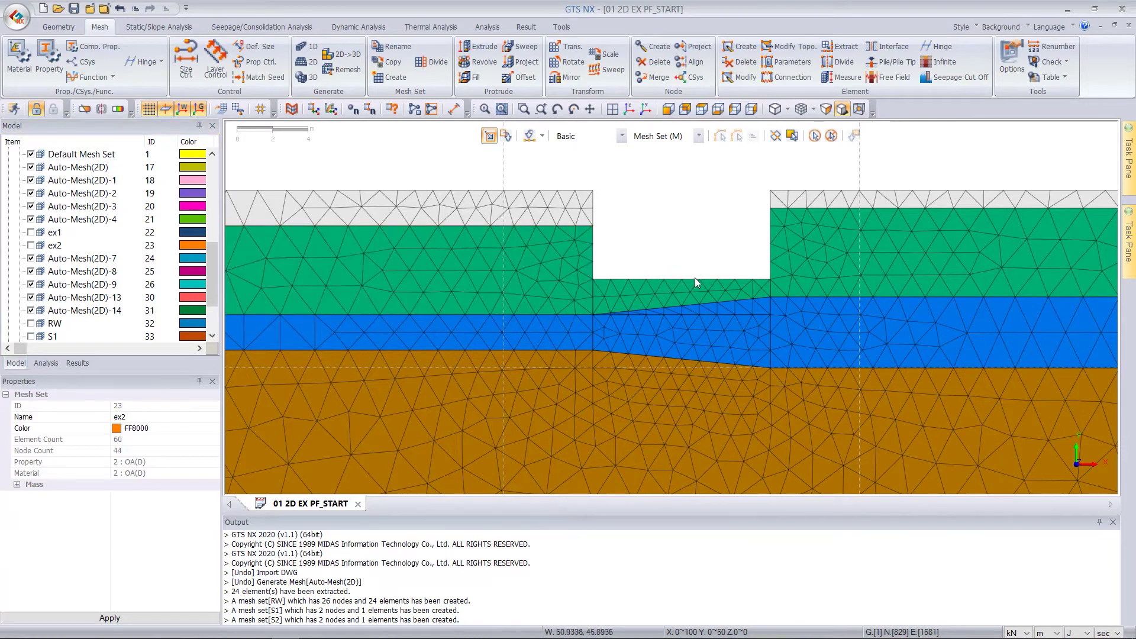
# - Merge the two mesh sets below ex2, Auto-Mesh(2D) and Auto-Mesh(2D)-14, and rename the merged set fel
pyautogui.click(727, 291)
pyautogui.click(702, 299)
pyautogui.rightClick(699, 299)
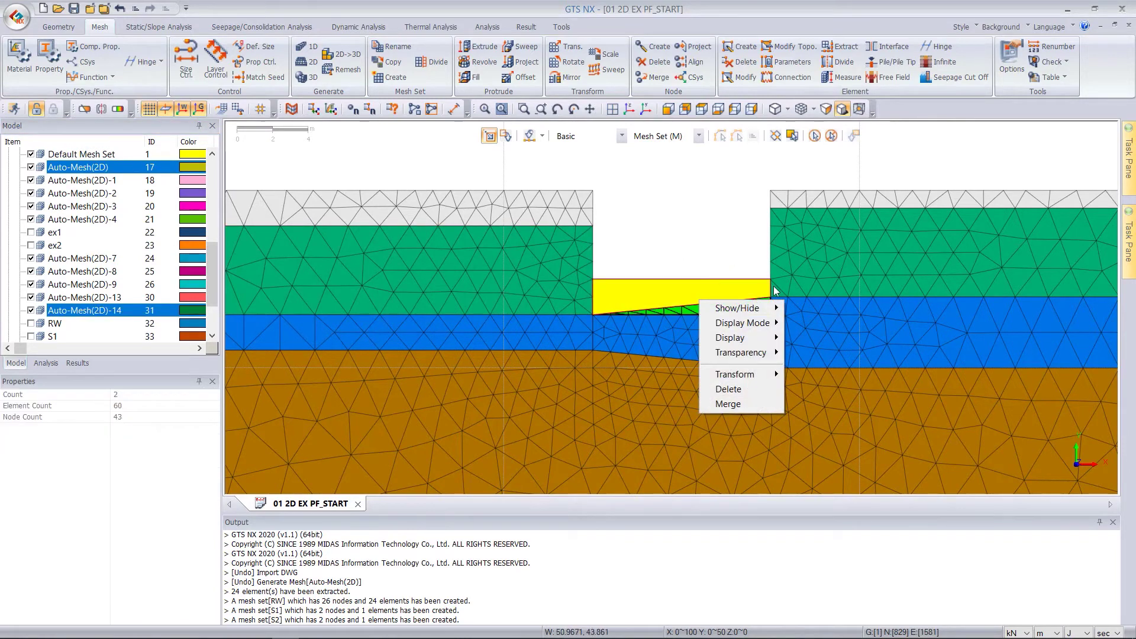
pyautogui.click(728, 404)
pyautogui.click(725, 294)
pyautogui.click(78, 171)
pyautogui.write('fel')
pyautogui.press('Return')
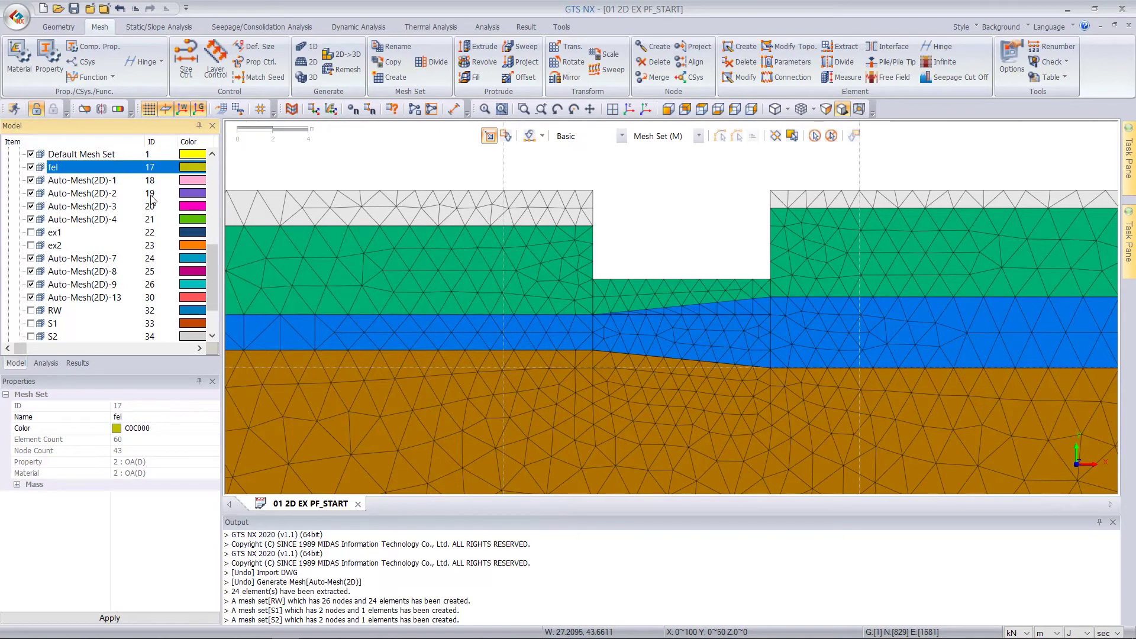
# - Display mesh sets ex1, ex2, RW, S1 and S2 again within the whole ground model
pyautogui.click(31, 232)
pyautogui.click(31, 245)
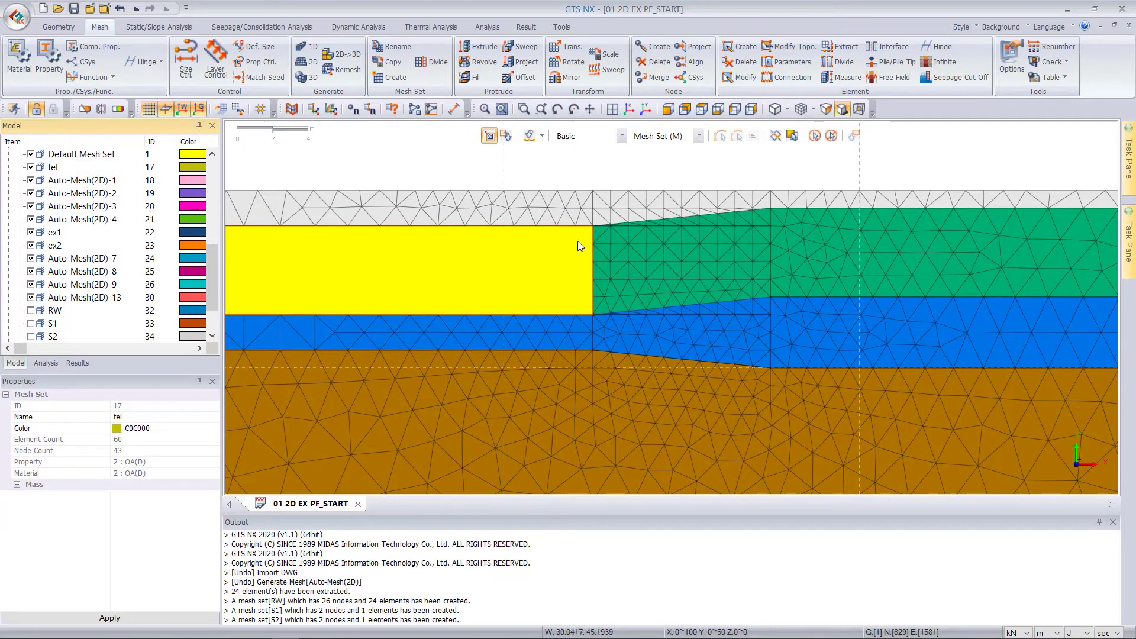
pyautogui.scroll(-5, 776, 183)
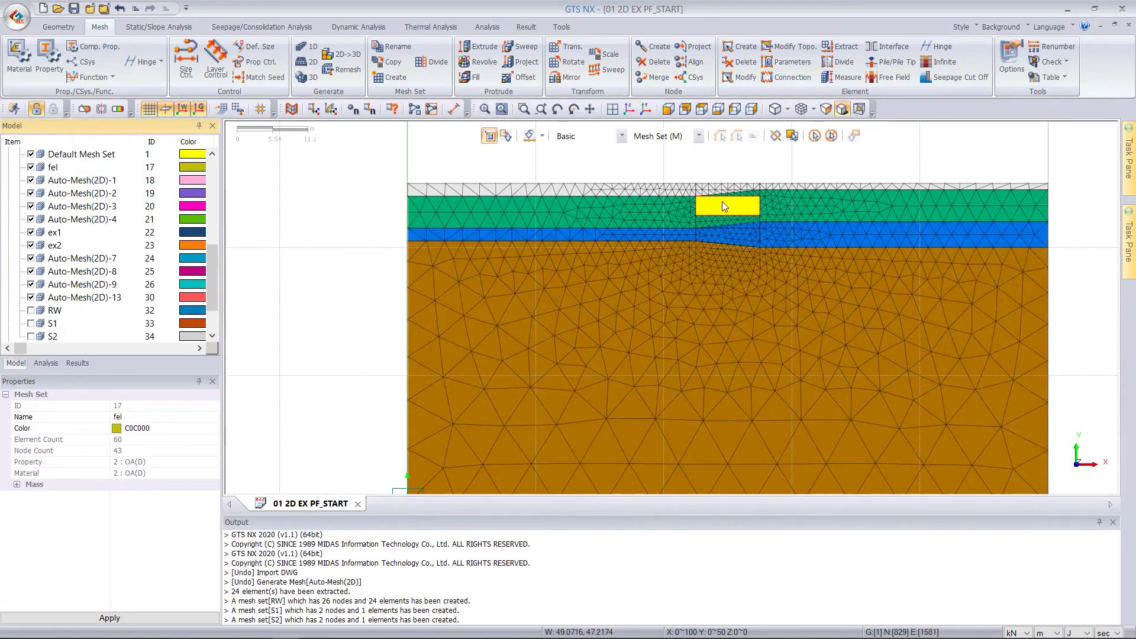
pyautogui.click(31, 323)
pyautogui.click(31, 336)
pyautogui.scroll(-2, 762, 199)
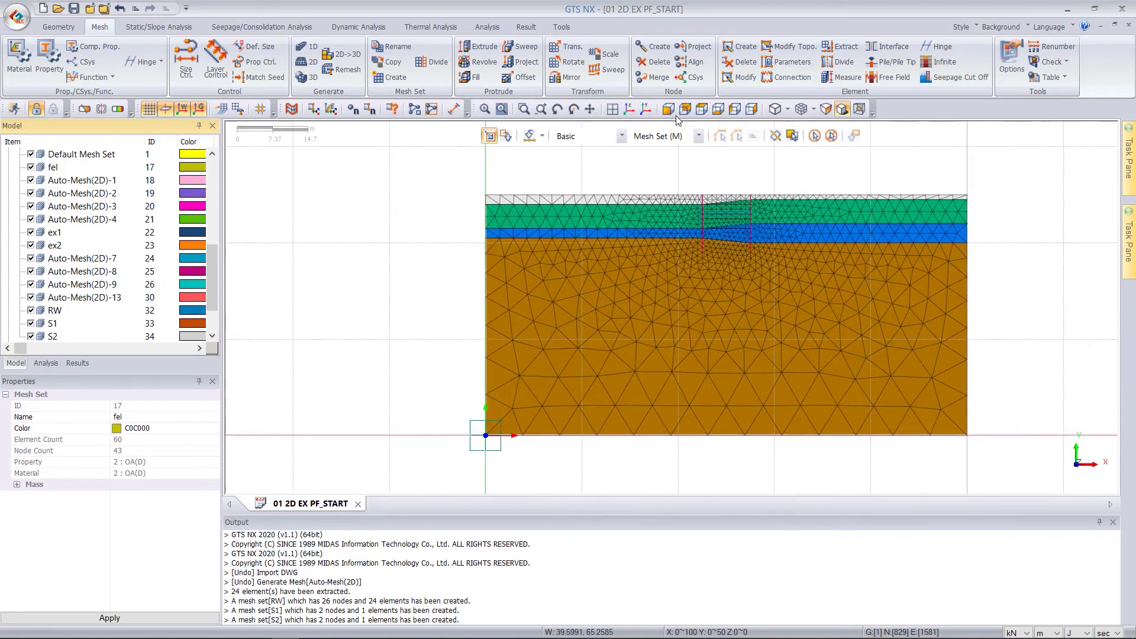
# - Start creating a line interface with the method type From Truss/Beam, keeping the model tree uncovered
pyautogui.scroll(2, 890, 341)
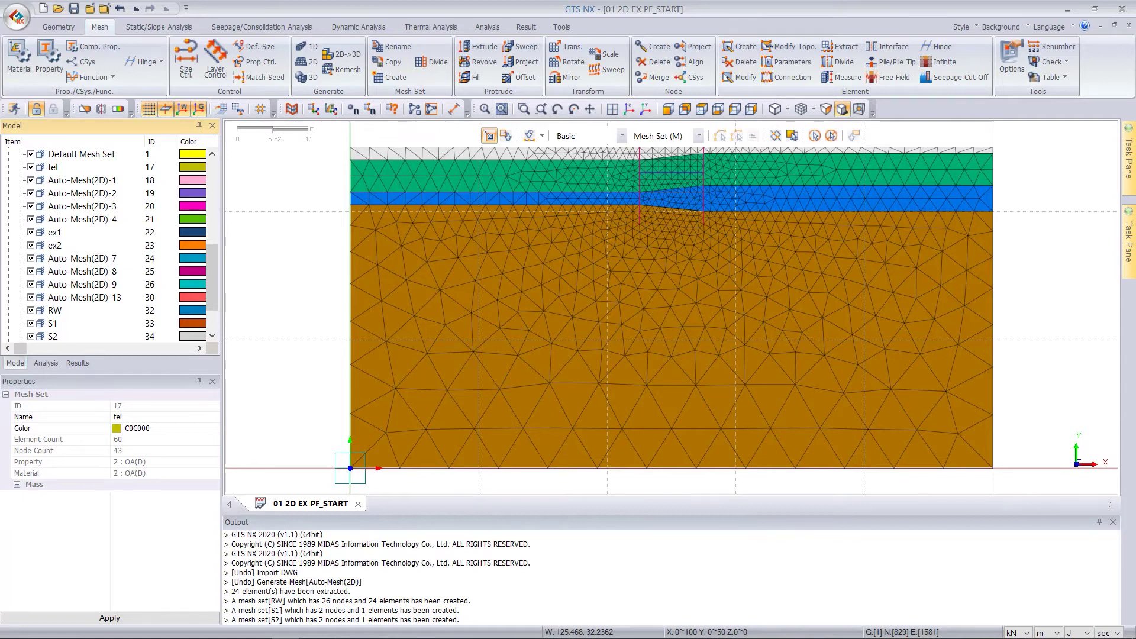
pyautogui.click(895, 50)
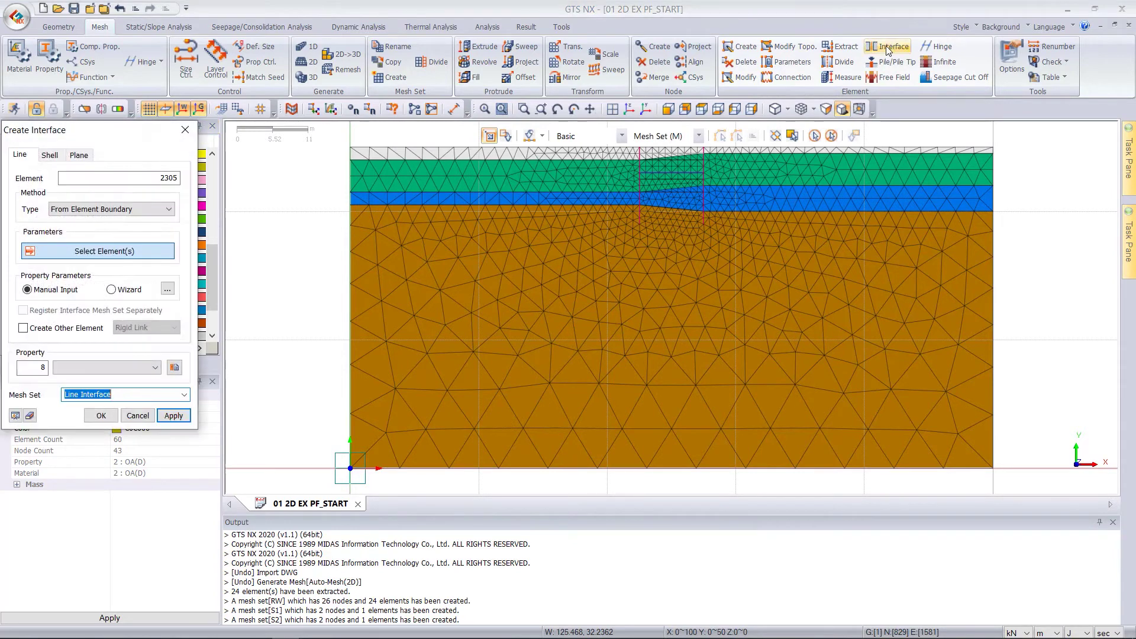
pyautogui.moveTo(83, 130); pyautogui.dragTo(190, 89)
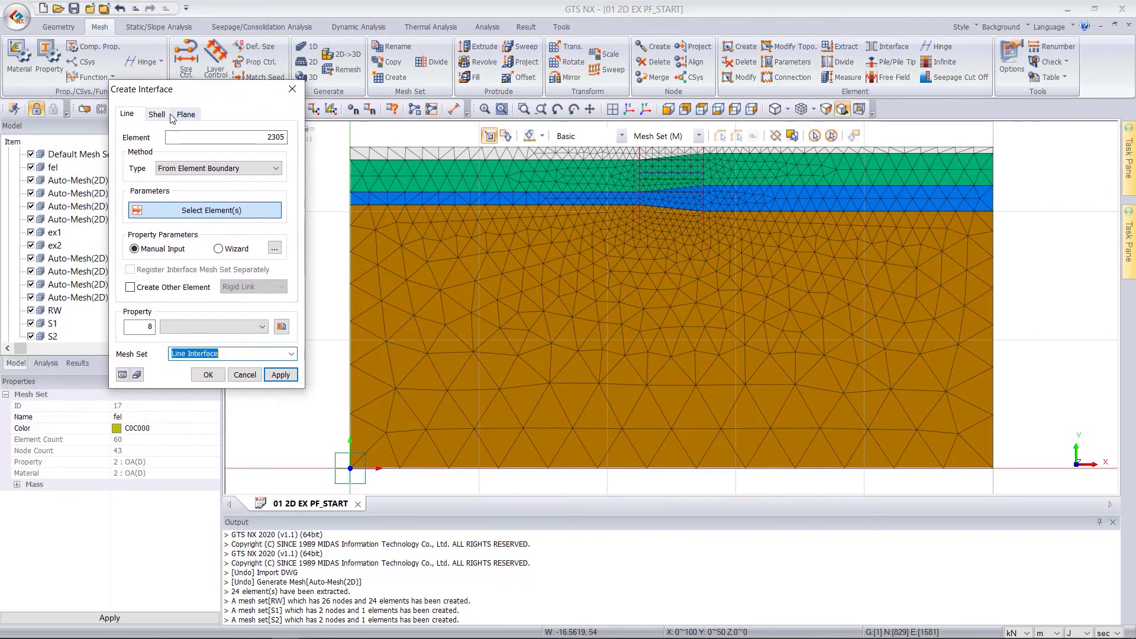
pyautogui.click(228, 170)
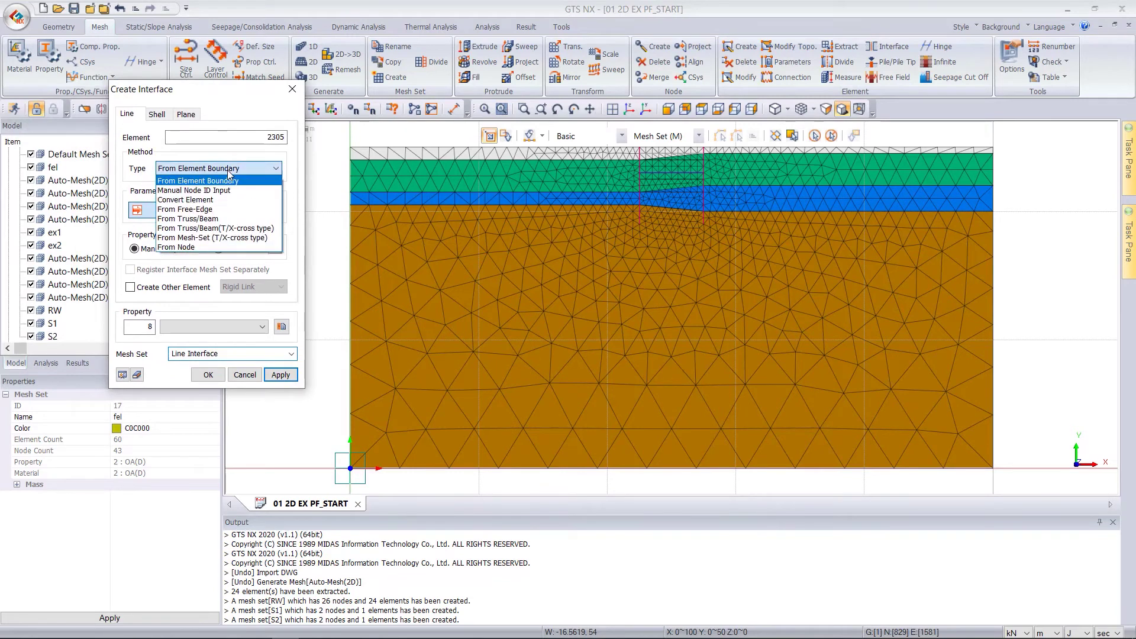
pyautogui.click(207, 225)
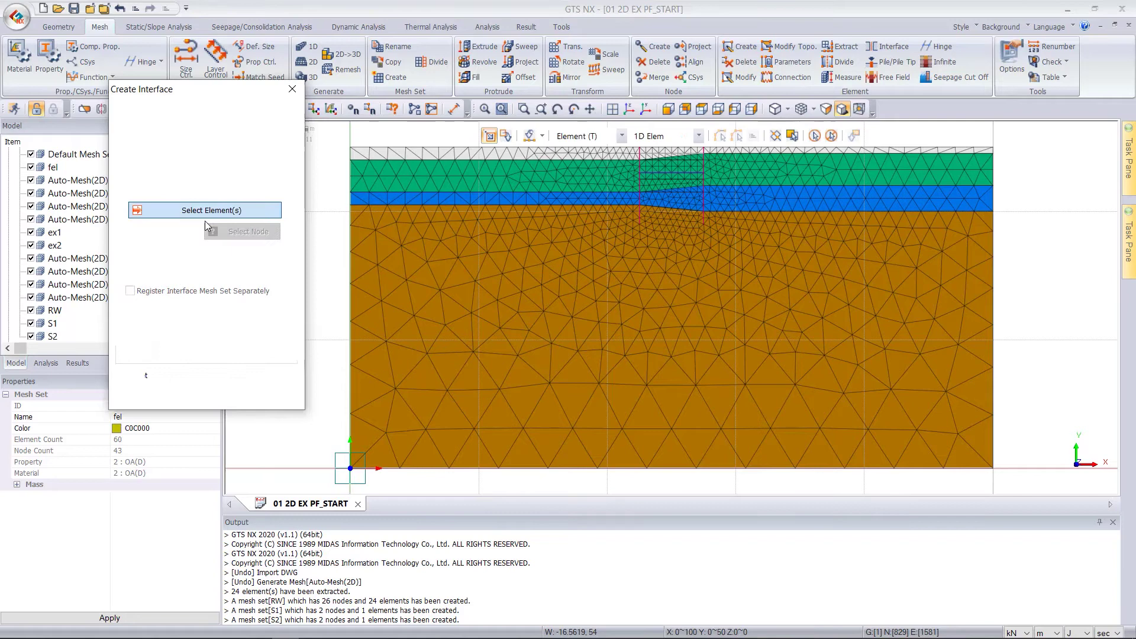
pyautogui.moveTo(182, 100); pyautogui.dragTo(295, 80)
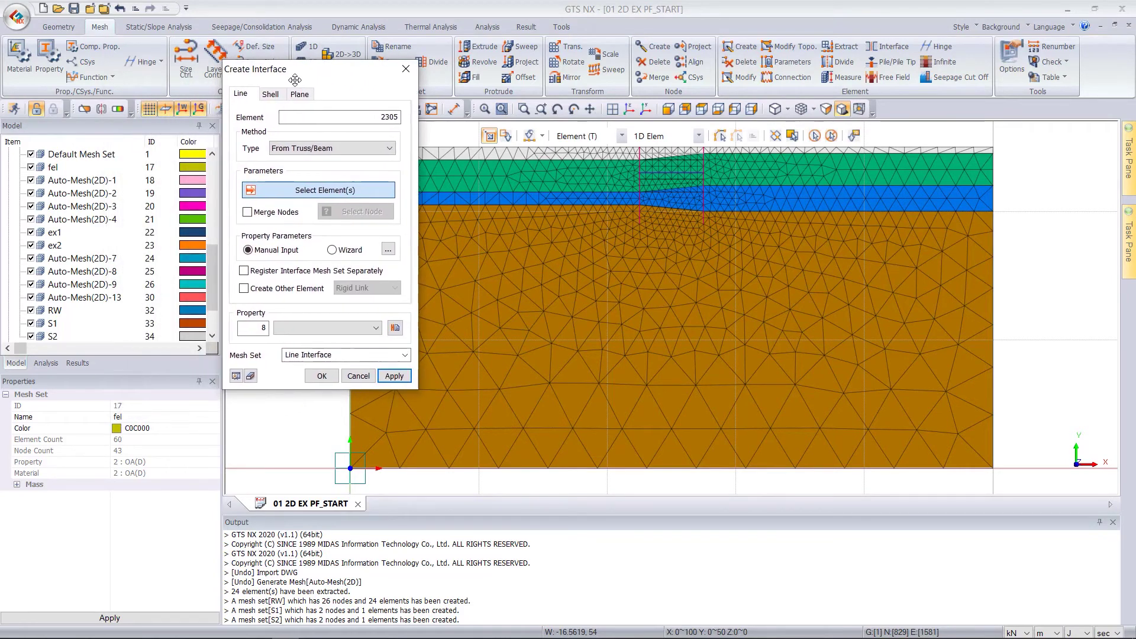
# - Hide strut mesh sets S1 and S2 and select all the retaining wall's 1D elements for the interface
pyautogui.scroll(-1, 38, 301)
pyautogui.click(32, 285)
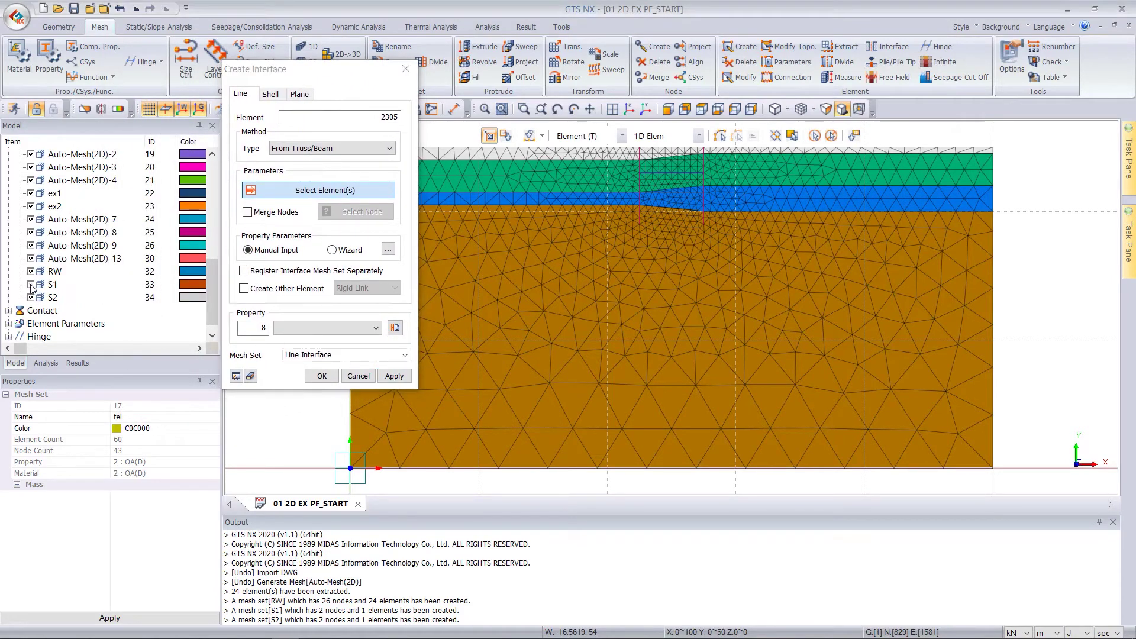
pyautogui.click(31, 298)
pyautogui.scroll(-1, 679, 184)
pyautogui.hotkey('ctrl', 'a')
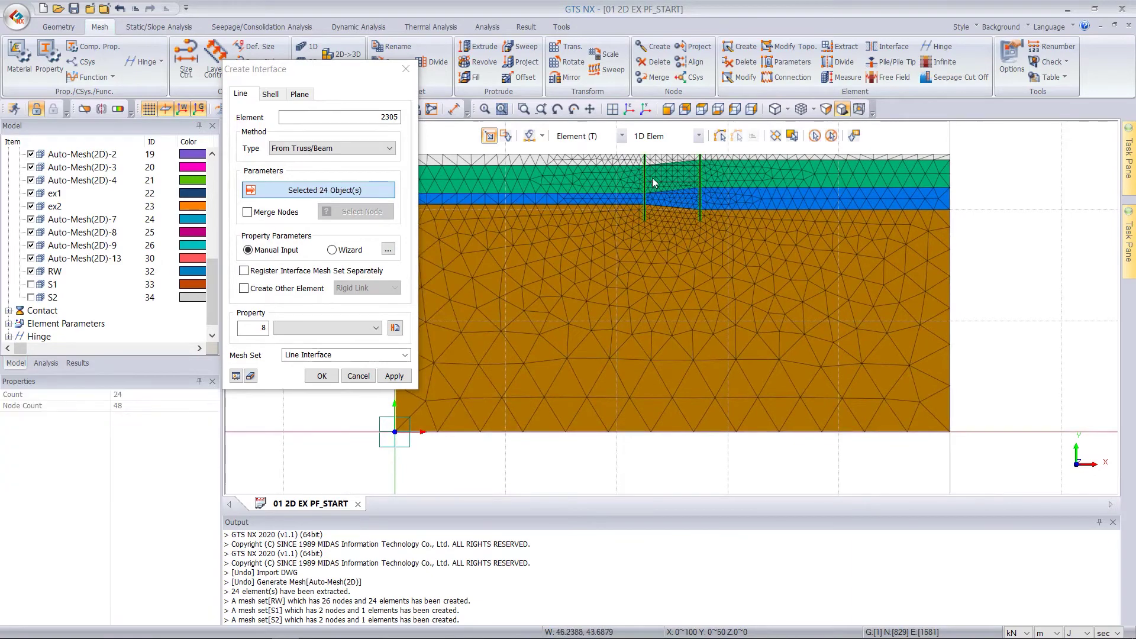
# - Enable node merging for the line interface and select the bottom end nodes of both retaining walls
pyautogui.scroll(2, 669, 176)
pyautogui.scroll(-2, 695, 261)
pyautogui.scroll(2, 686, 177)
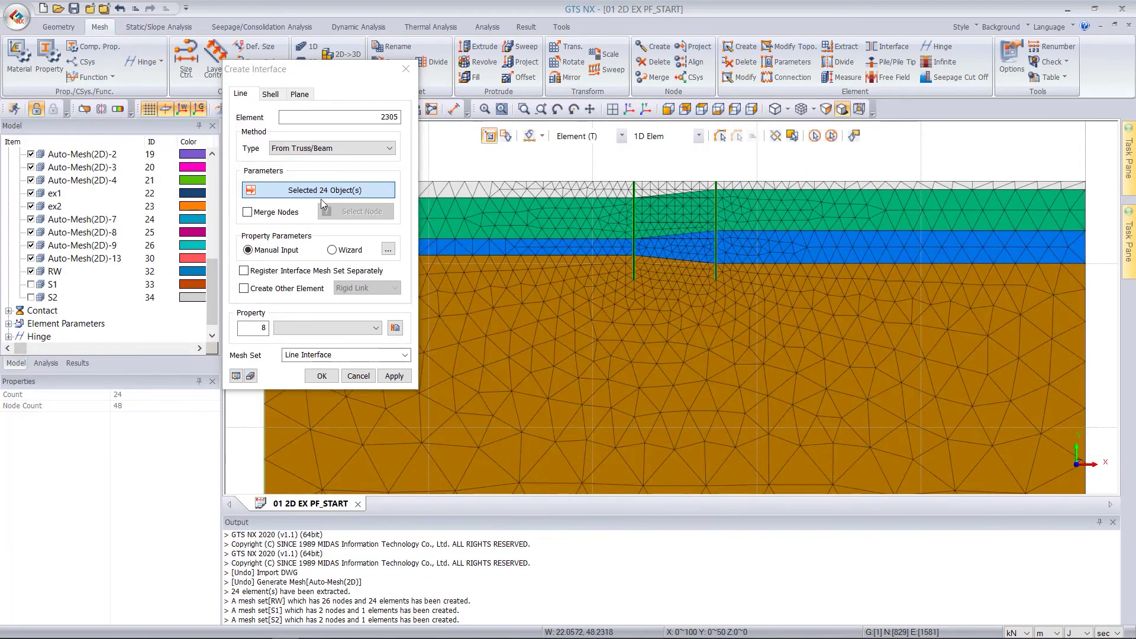
pyautogui.click(275, 218)
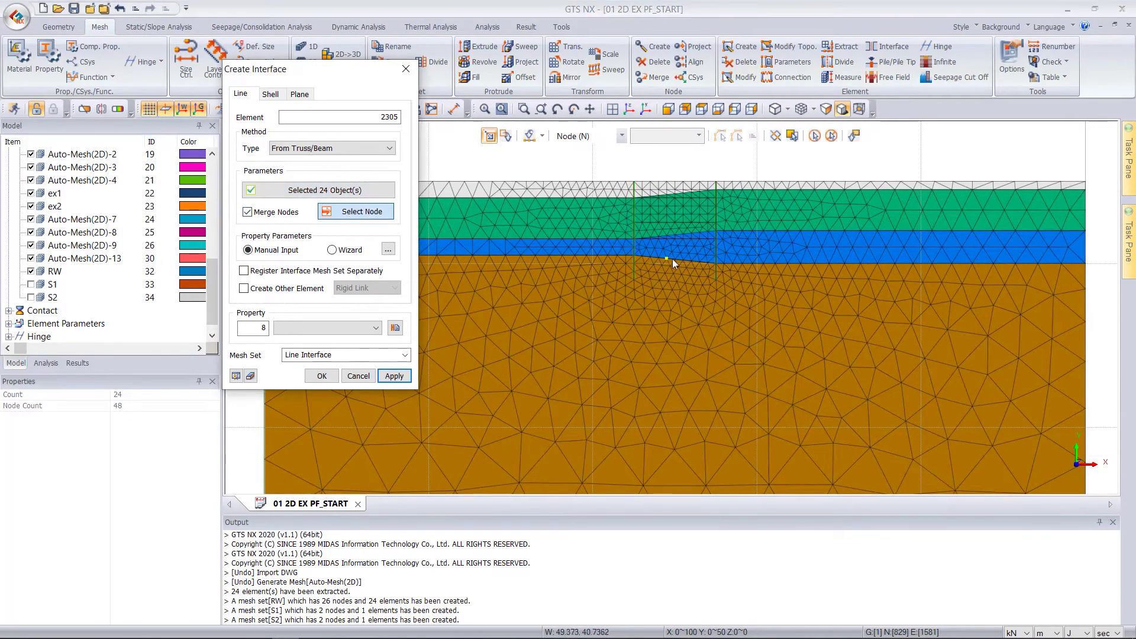
pyautogui.scroll(3, 666, 265)
pyautogui.click(584, 293)
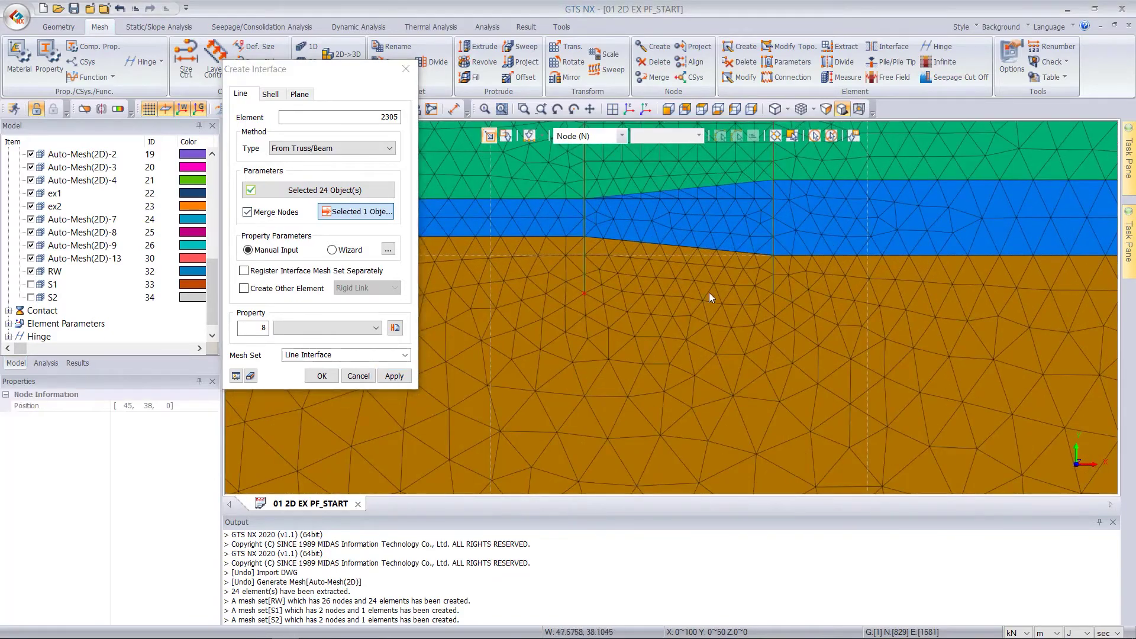
pyautogui.click(773, 293)
pyautogui.scroll(-3, 717, 293)
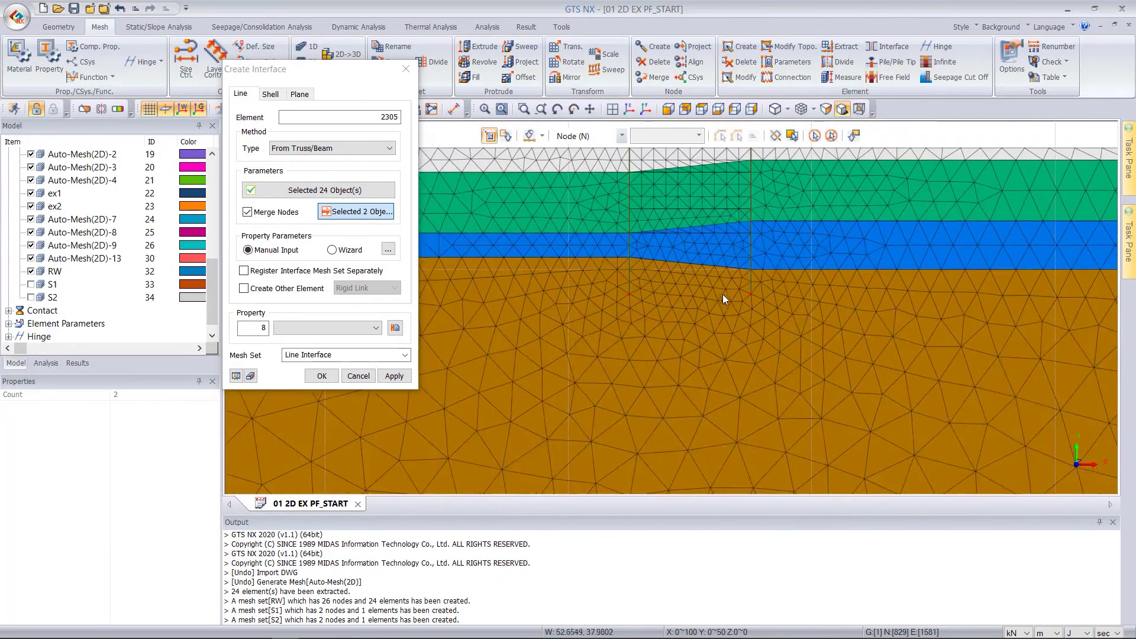
# - Create the line interface with wizard properties using a strength reduction factor of 0.67, plus additional Rigid Link elements
pyautogui.click(332, 249)
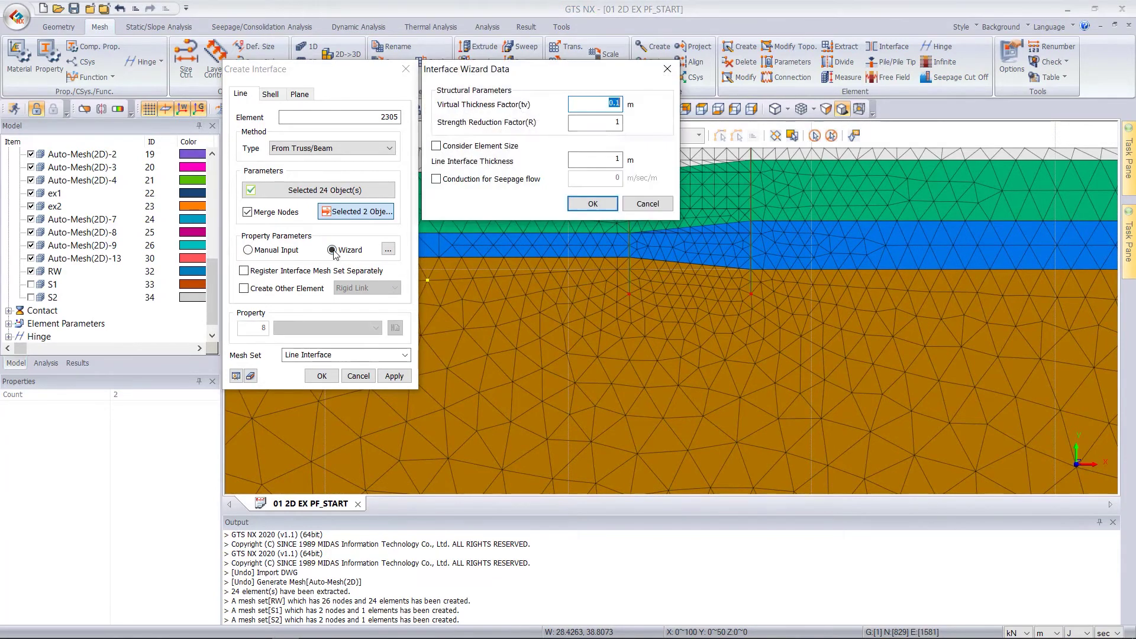
pyautogui.doubleClick(625, 125)
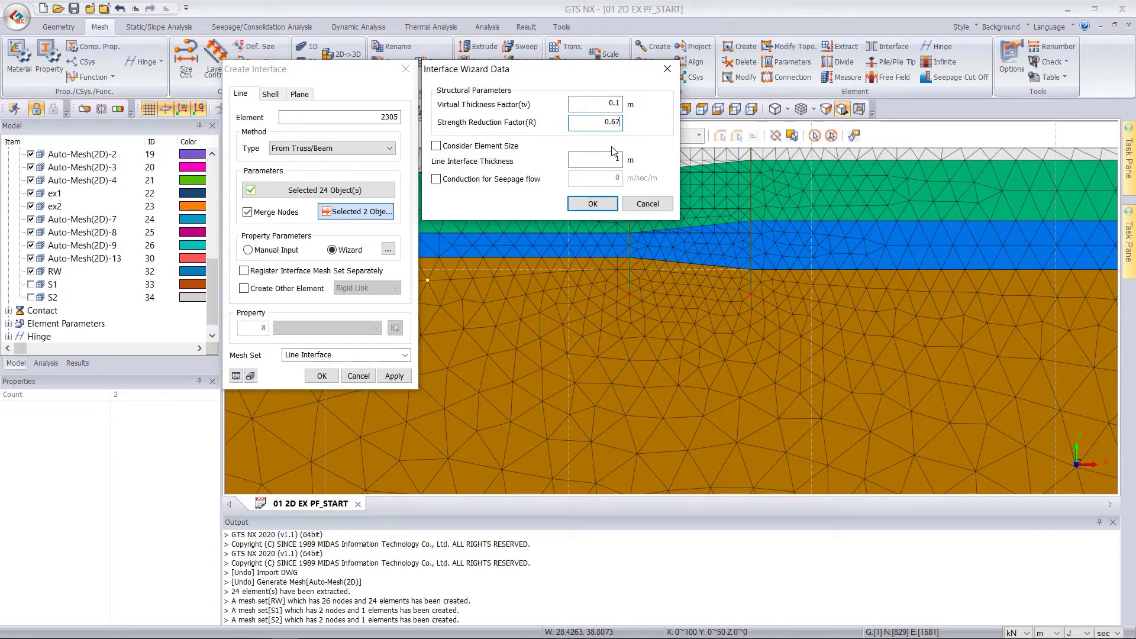
pyautogui.click(593, 204)
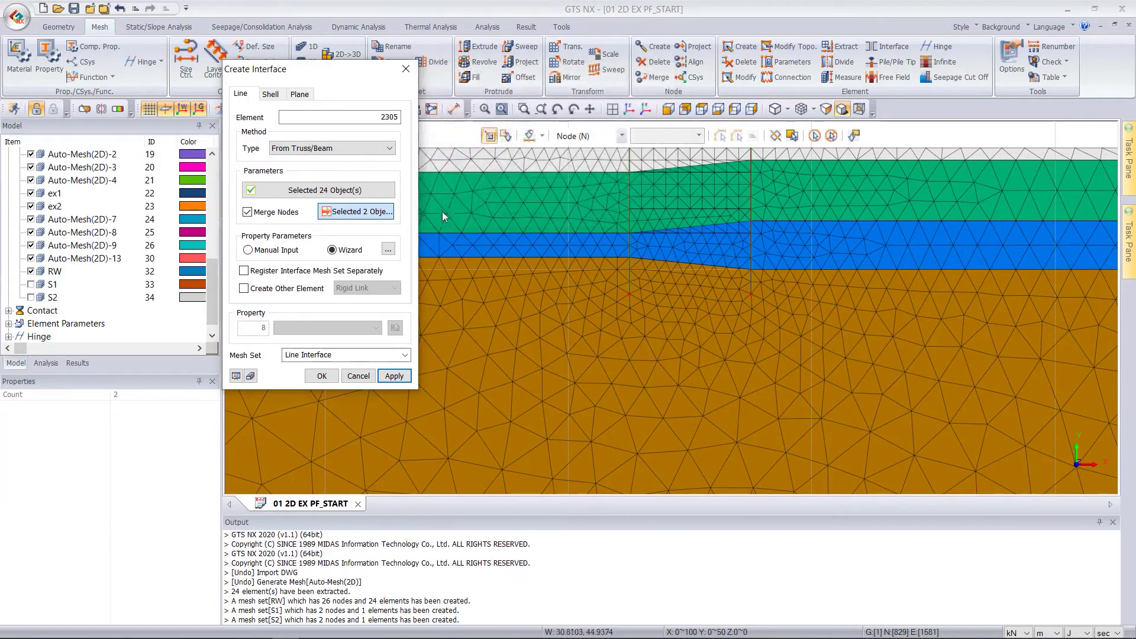
pyautogui.click(264, 291)
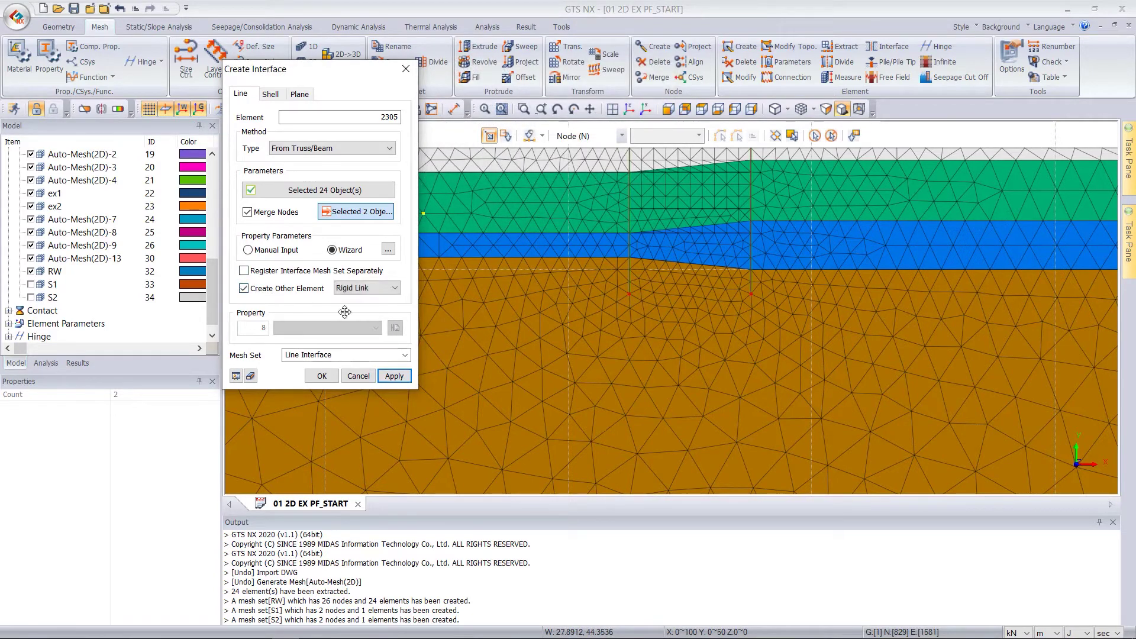
pyautogui.click(322, 376)
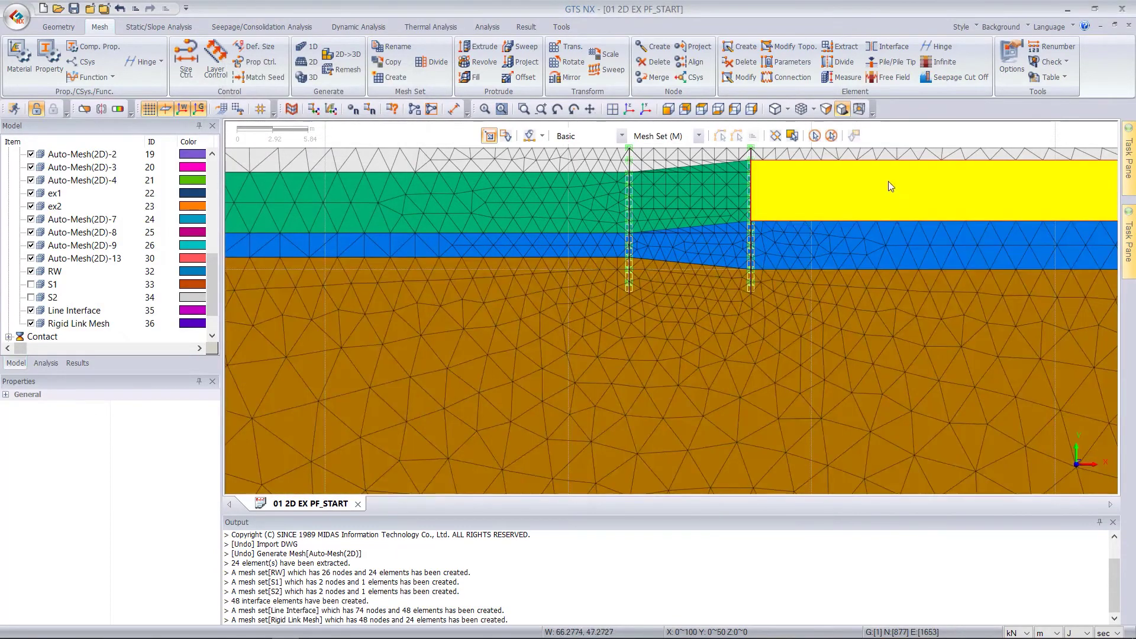
pyautogui.scroll(-4, 887, 181)
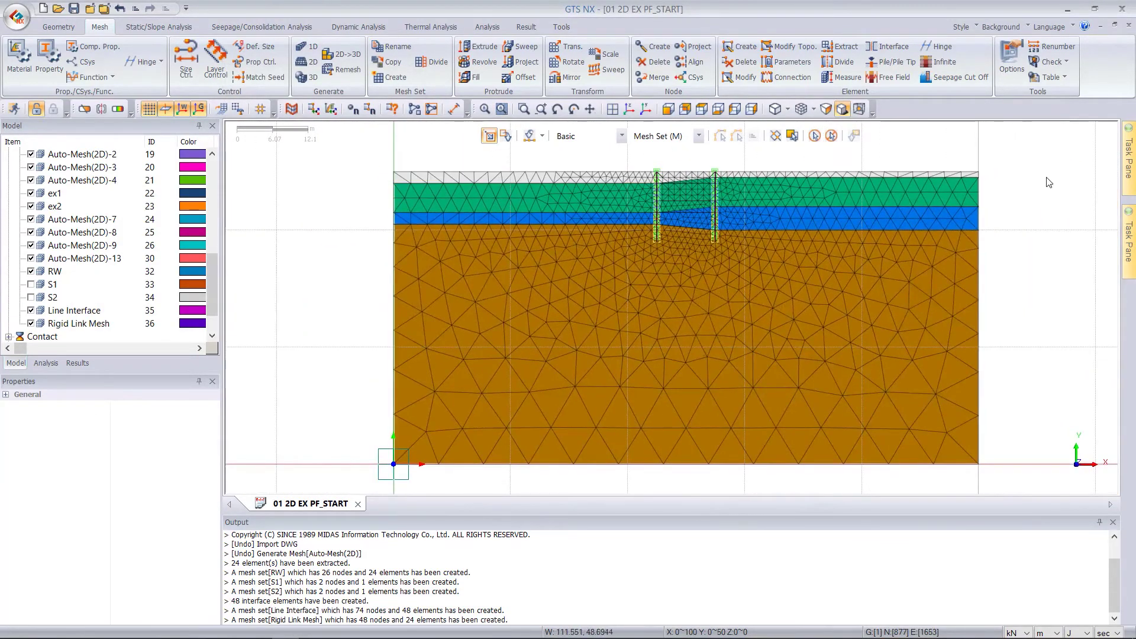
pyautogui.scroll(-1, 1055, 188)
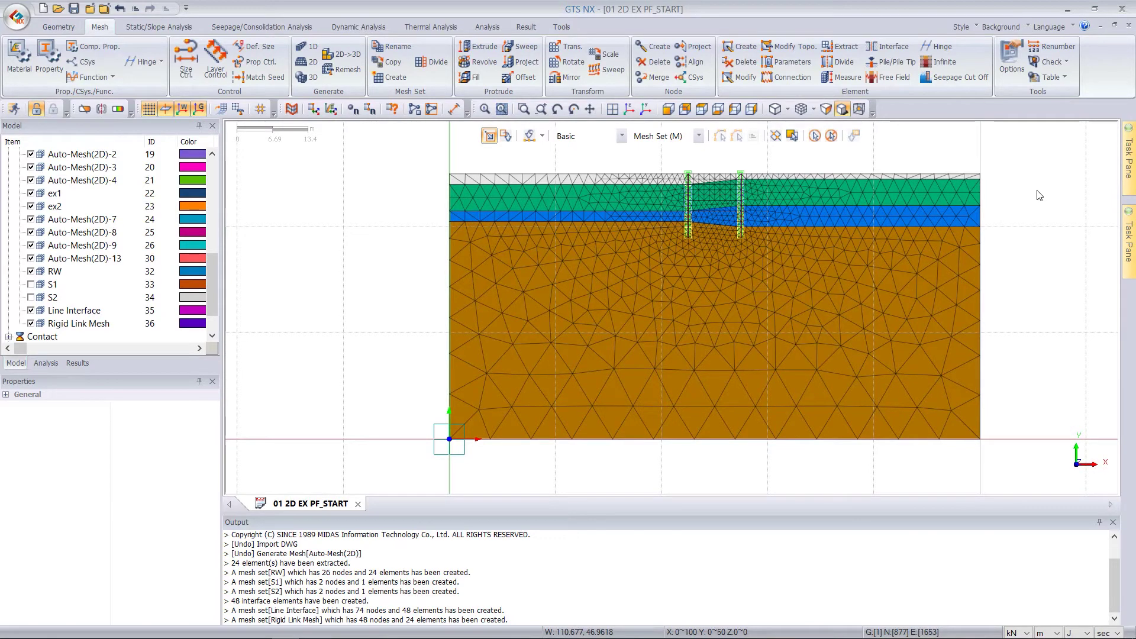
pyautogui.click(670, 109)
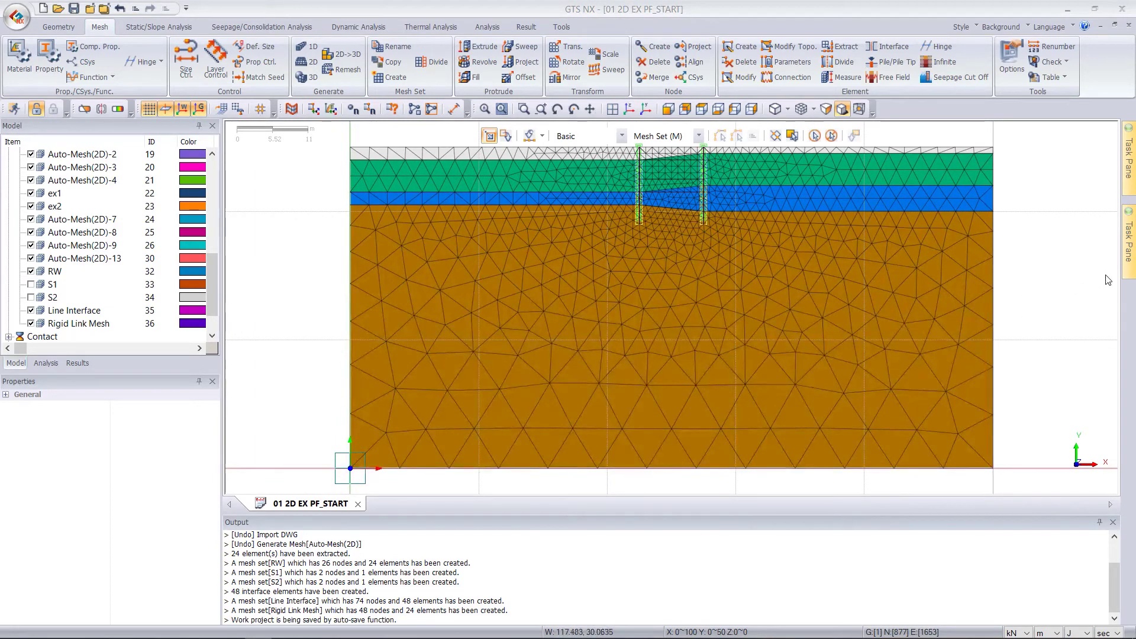
pyautogui.scroll(-3, 791, 393)
pyautogui.scroll(2, 757, 196)
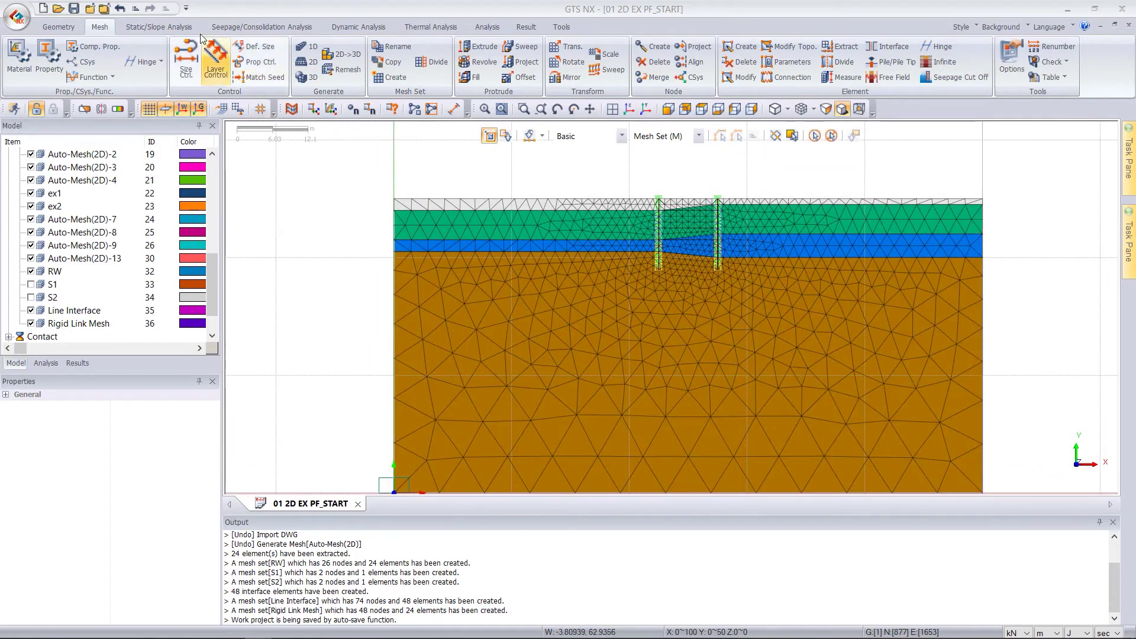
# - Start an edge pressure load, show the geometry surface, and select the two ground-surface edges outside the retaining walls
pyautogui.click(176, 29)
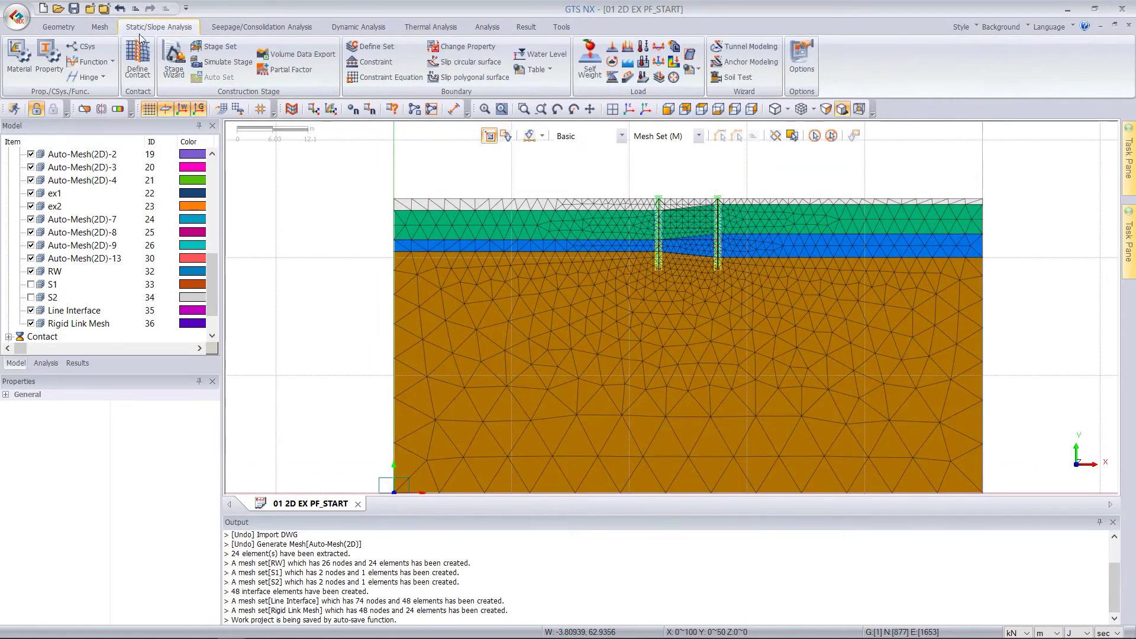
pyautogui.click(631, 52)
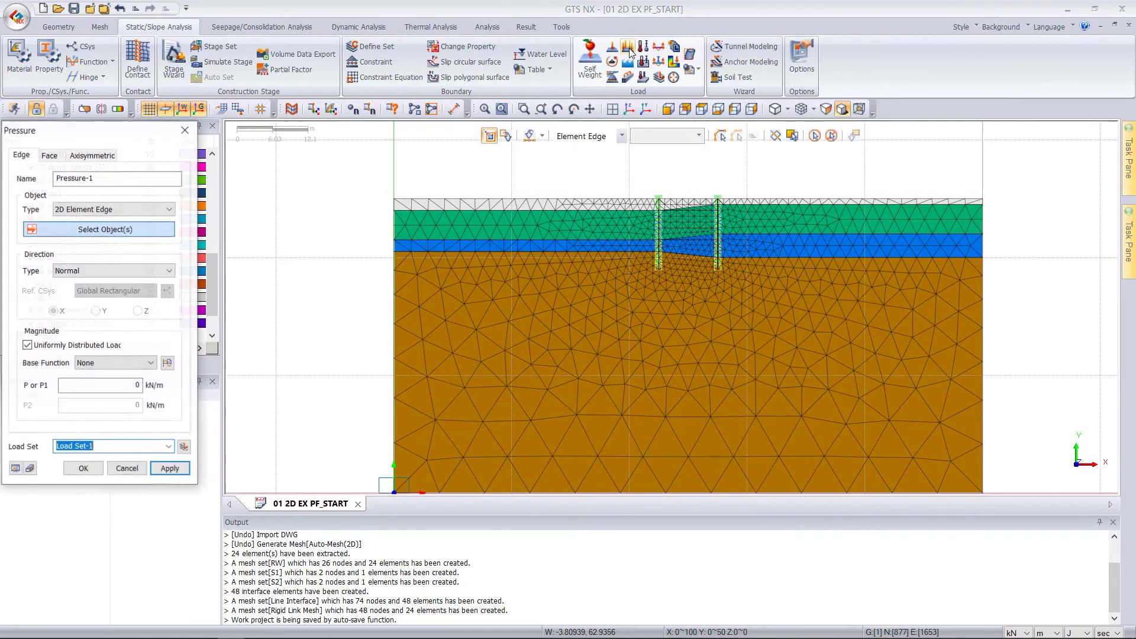
pyautogui.moveTo(145, 119); pyautogui.dragTo(362, 111)
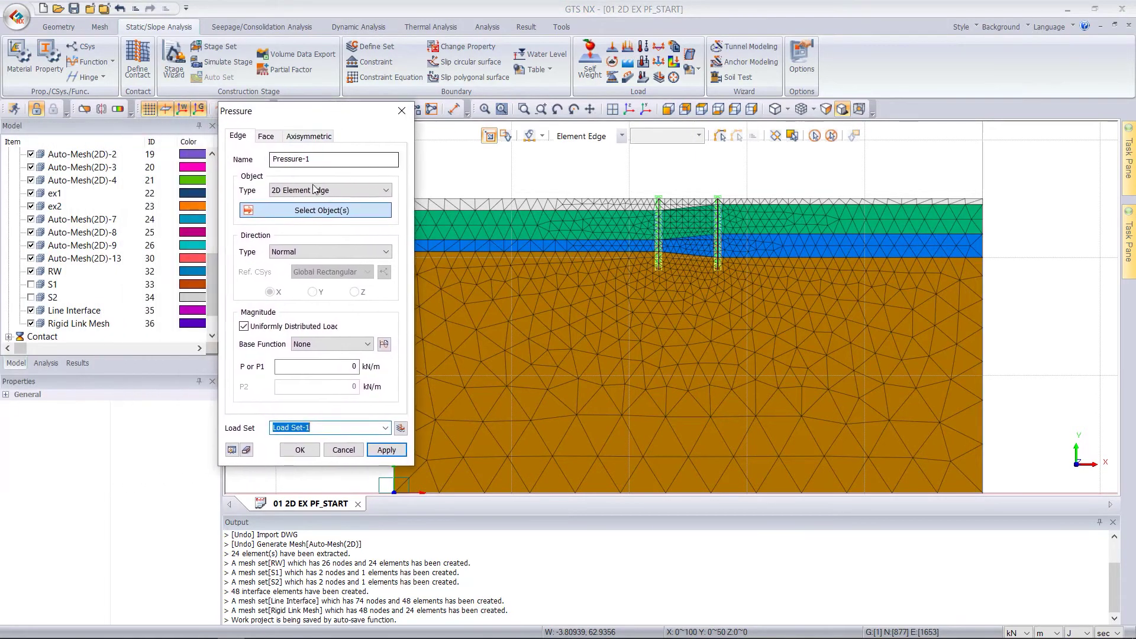
pyautogui.scroll(3, 676, 197)
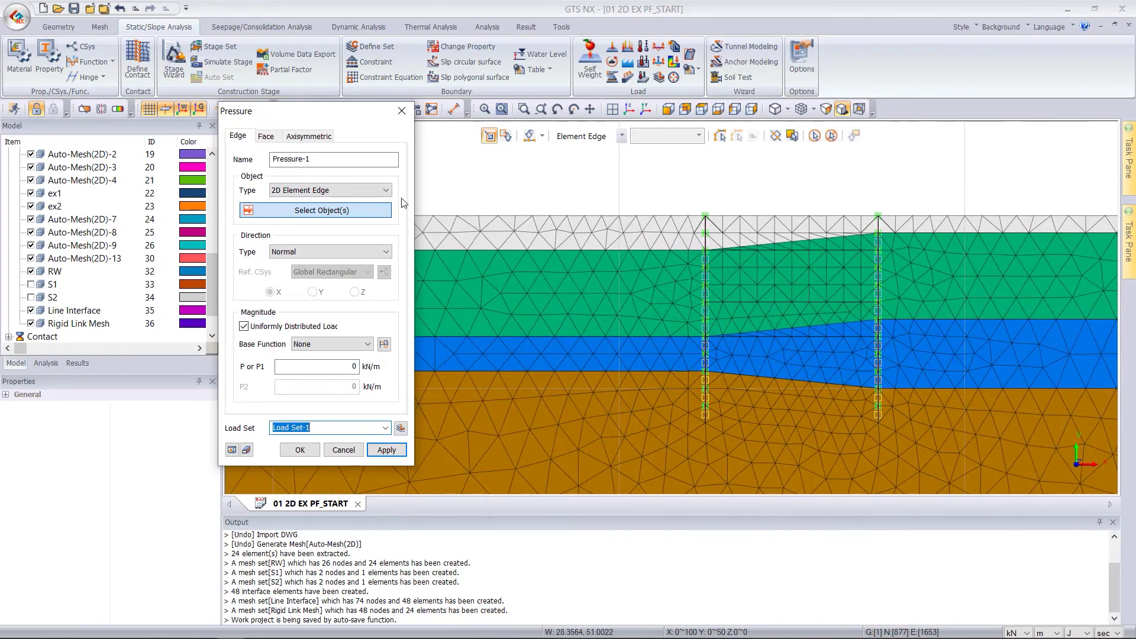
pyautogui.scroll(5, 92, 212)
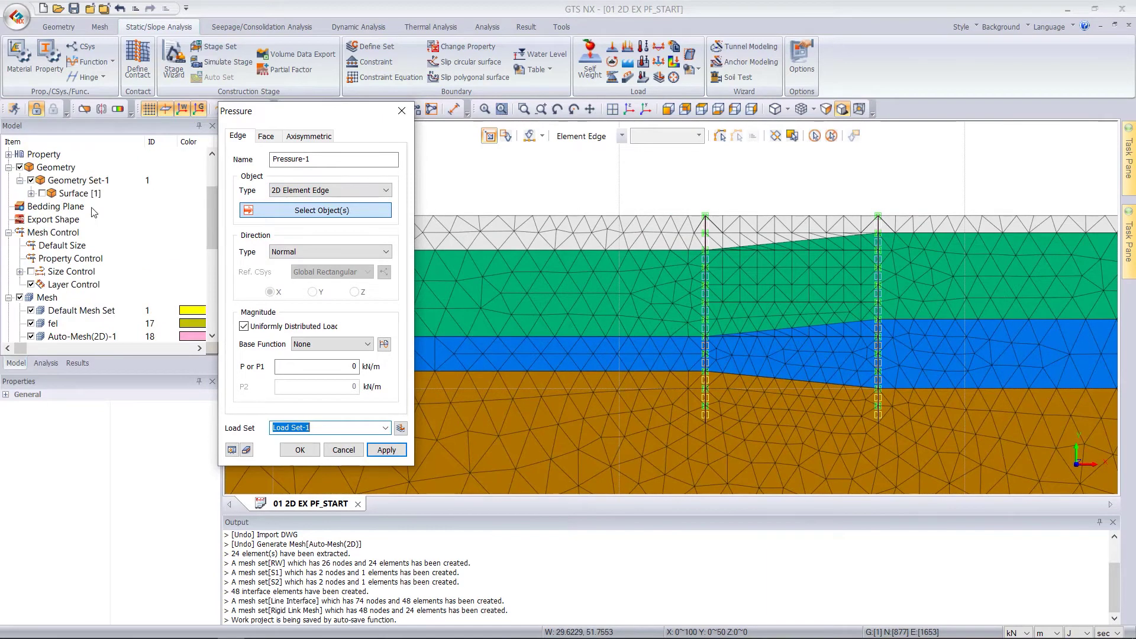
pyautogui.click(42, 194)
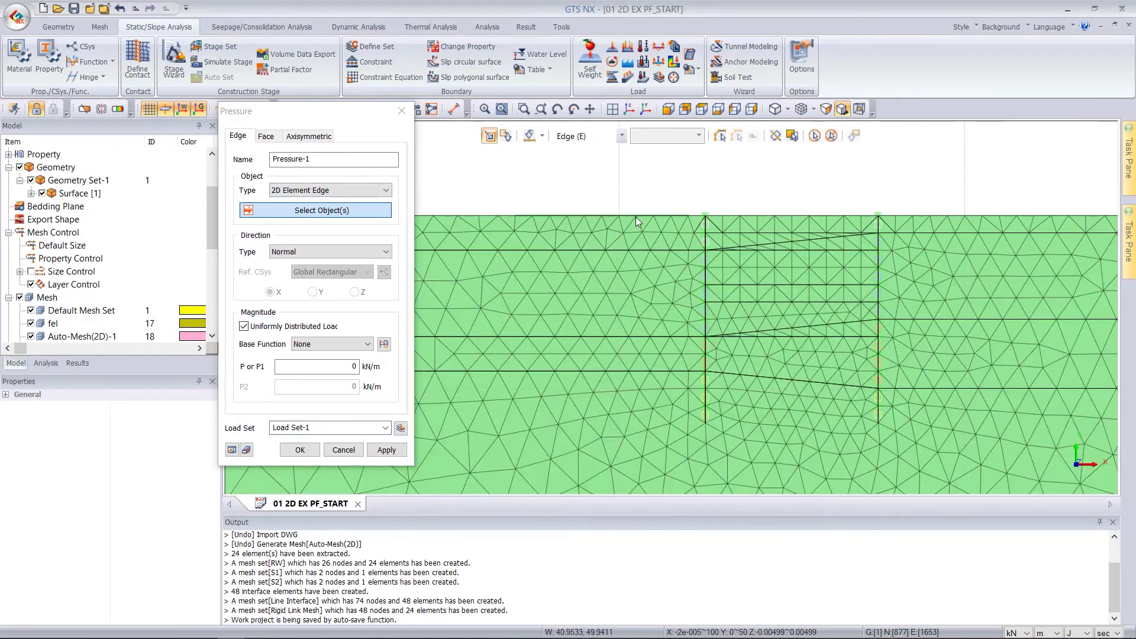
pyautogui.click(636, 217)
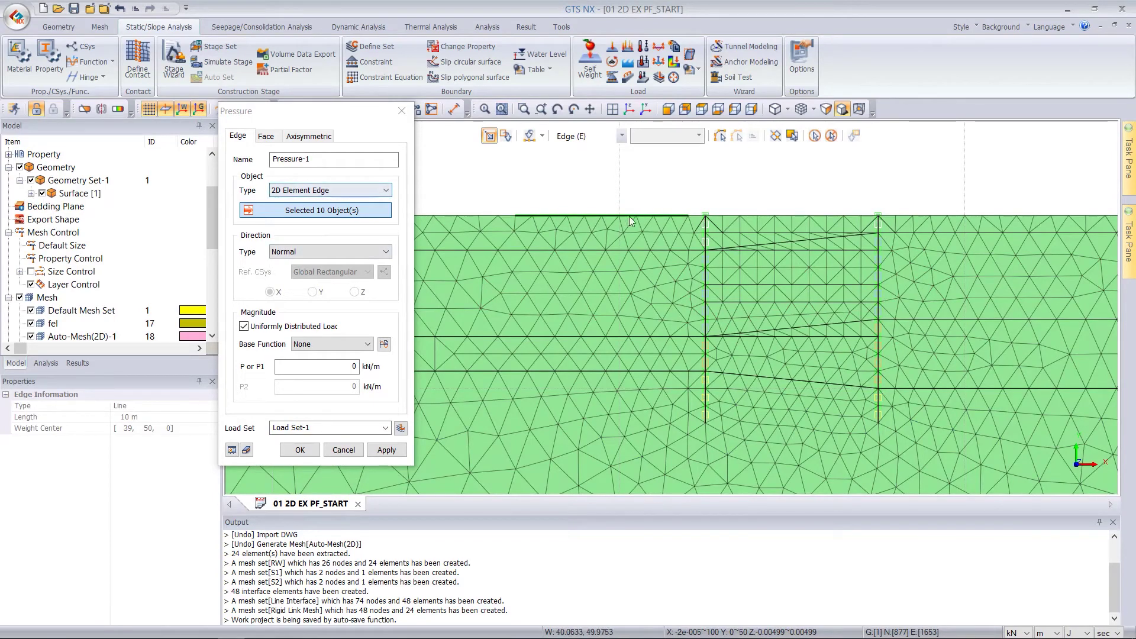
pyautogui.click(947, 216)
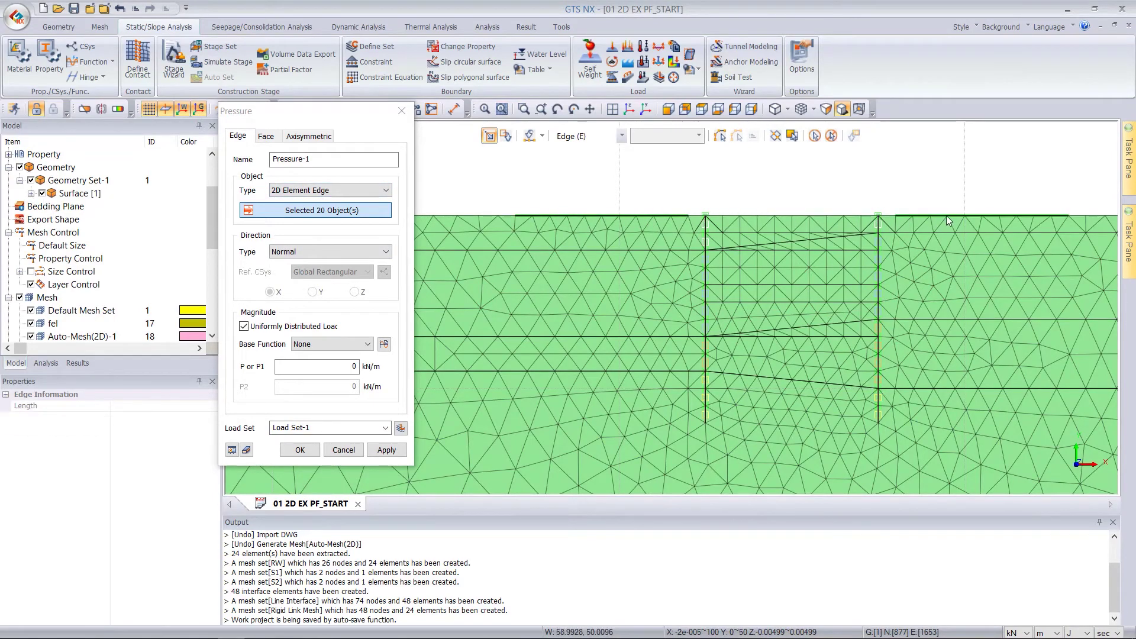
pyautogui.scroll(-1, 759, 178)
pyautogui.scroll(-1, 759, 178)
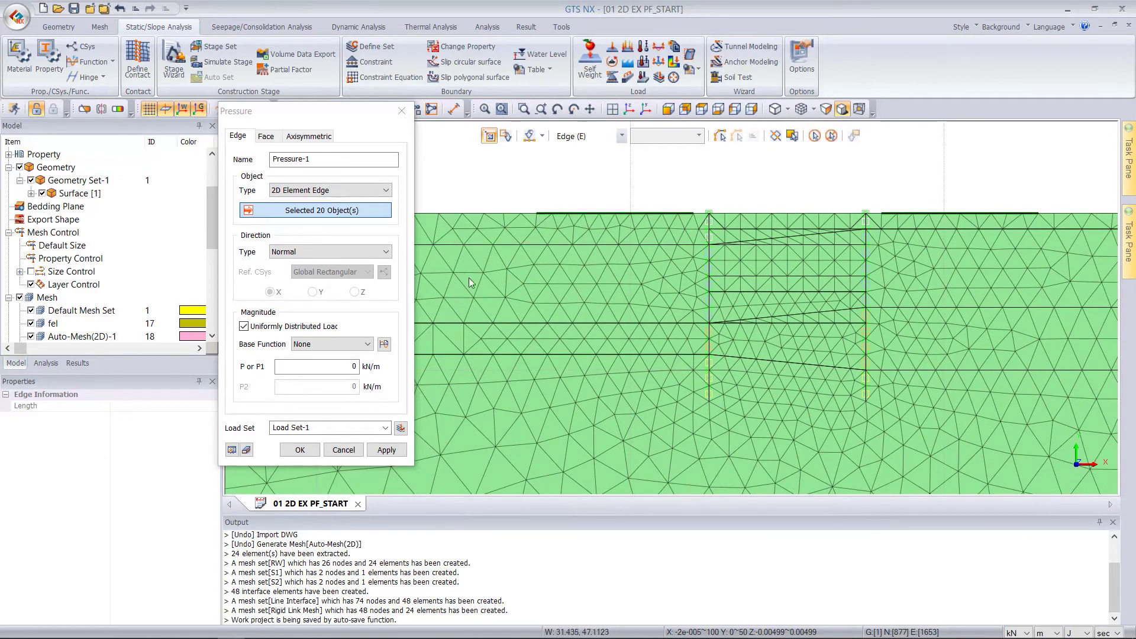
# - Set the uniform pressure to 10 kN/m and create the load in a load set named surcharge
pyautogui.doubleClick(352, 367)
pyautogui.write('1')
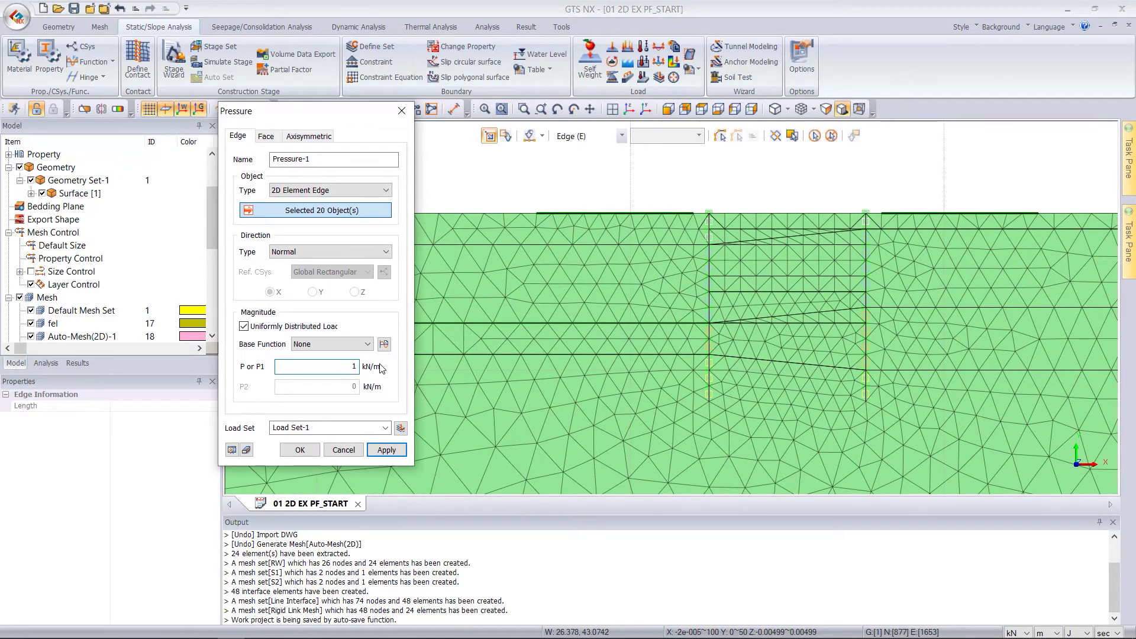
pyautogui.click(323, 428)
pyautogui.write('surcharge')
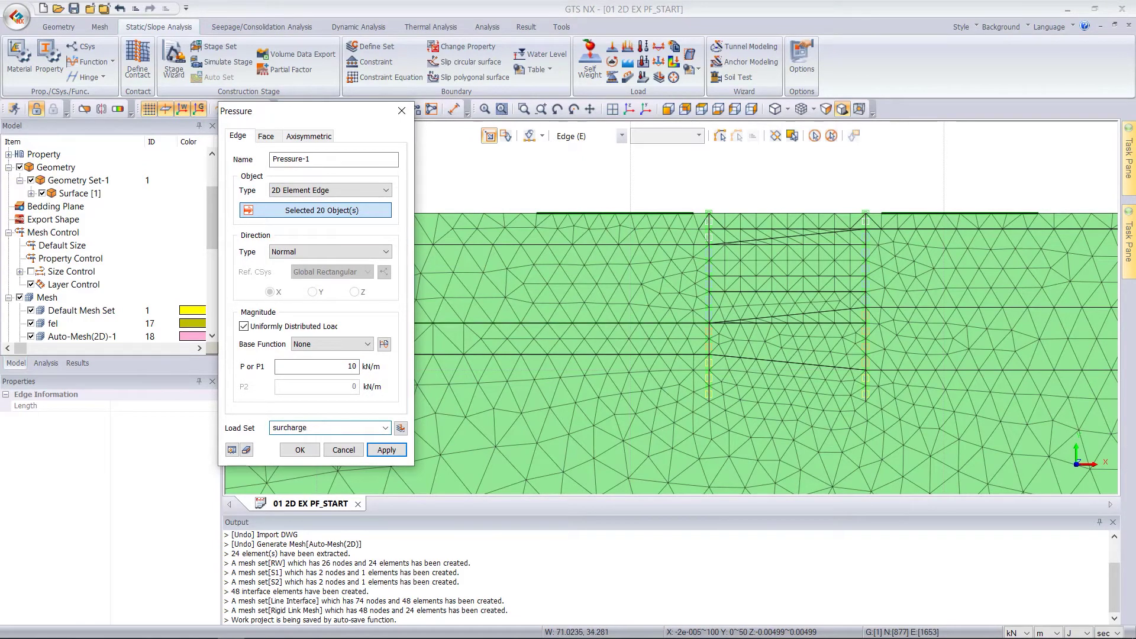
pyautogui.press('Return')
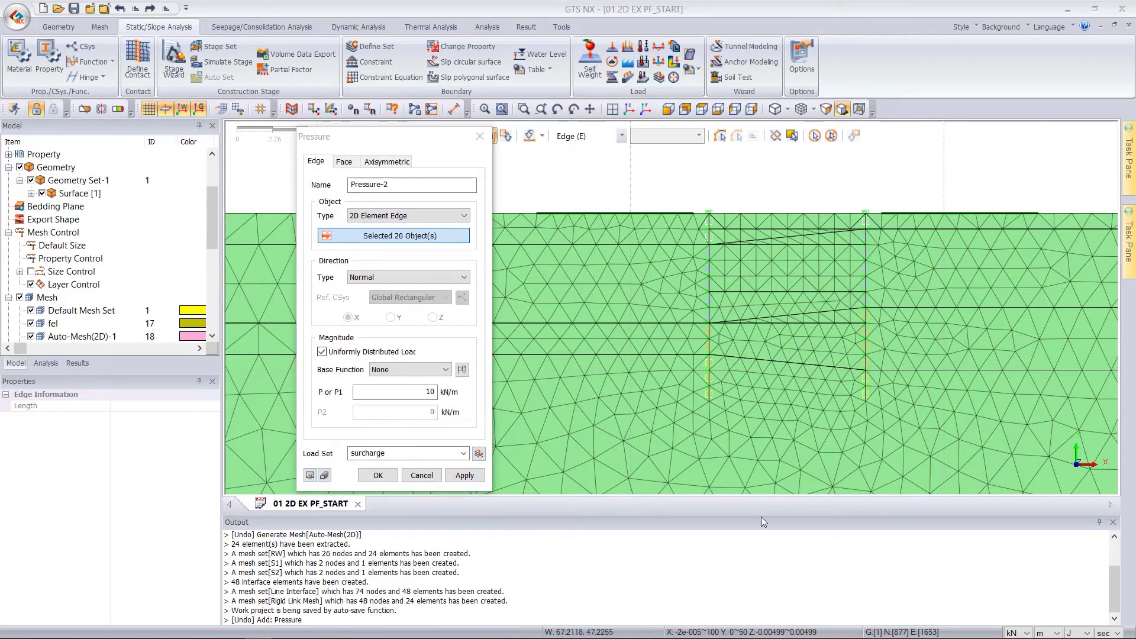
pyautogui.click(384, 480)
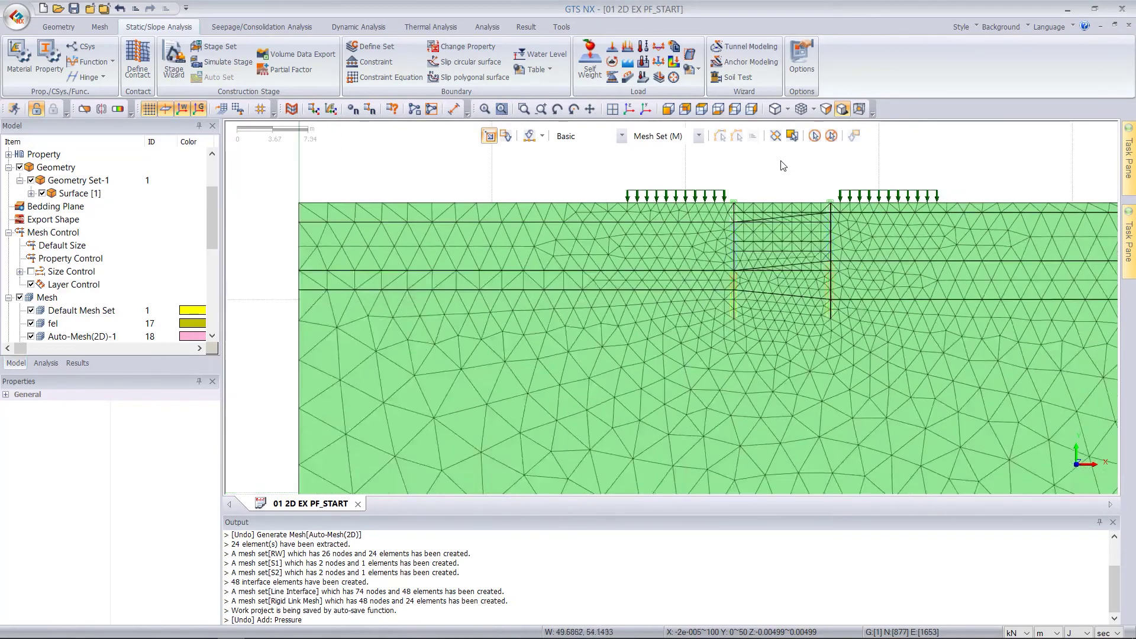
# - Create automatic boundary constraints that consider all mesh sets
pyautogui.scroll(-3, 784, 178)
pyautogui.scroll(-1, 612, 186)
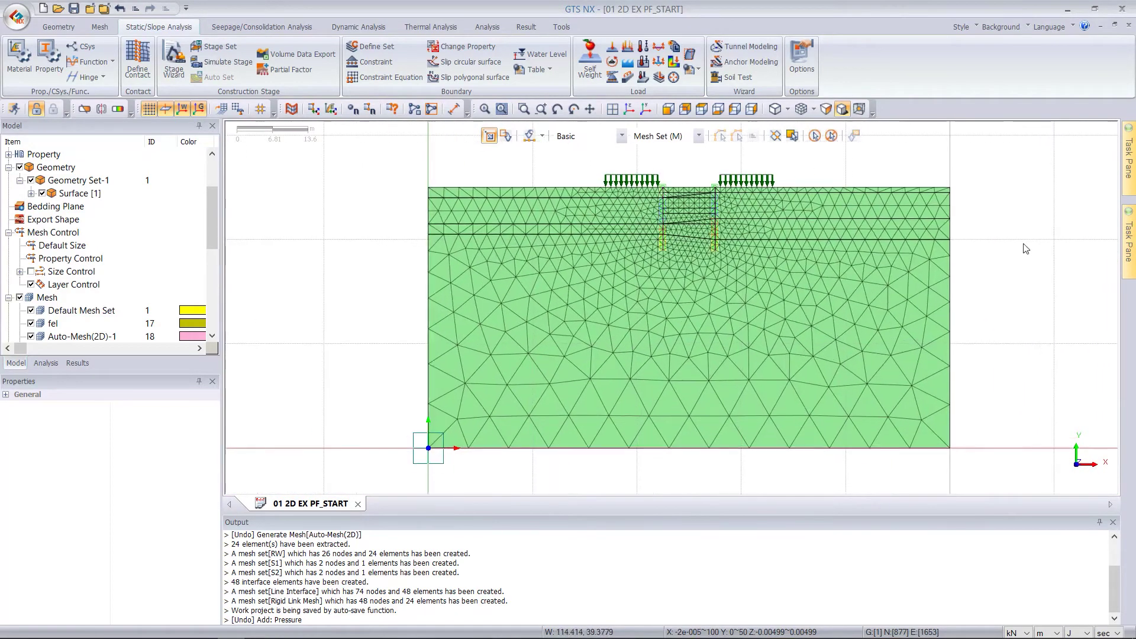
pyautogui.click(376, 60)
pyautogui.moveTo(95, 142); pyautogui.dragTo(170, 145)
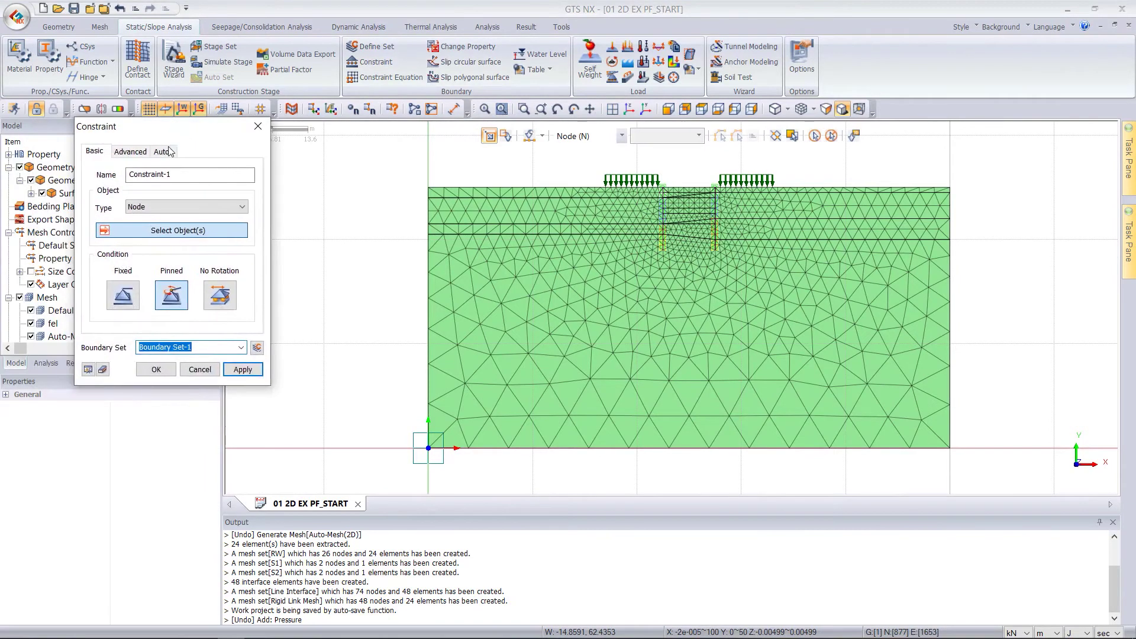
pyautogui.click(164, 152)
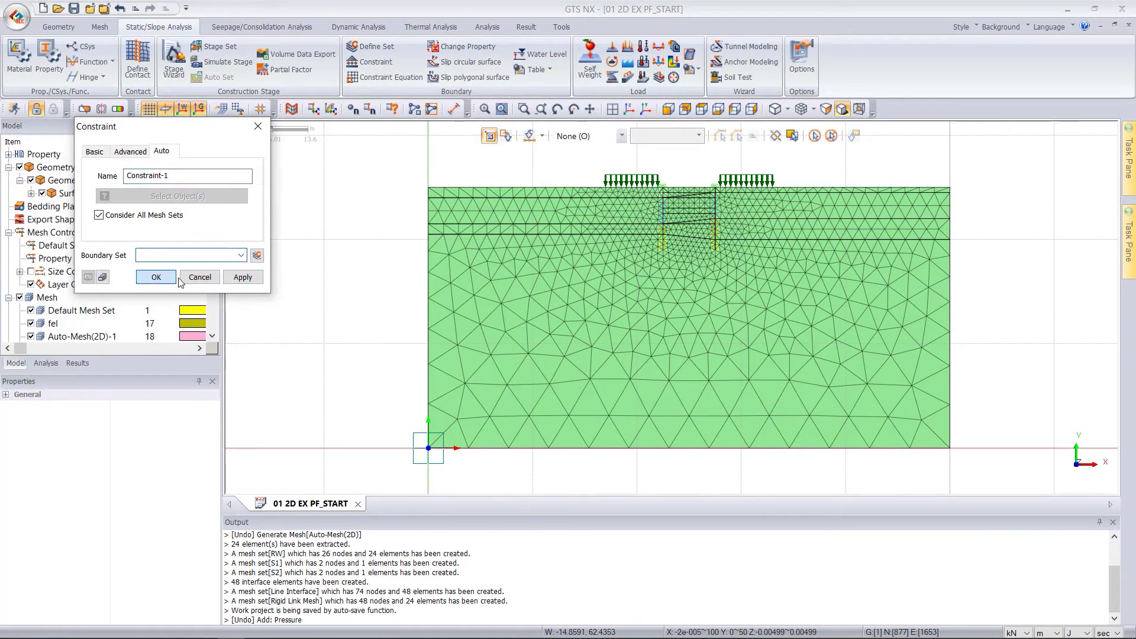
pyautogui.click(156, 277)
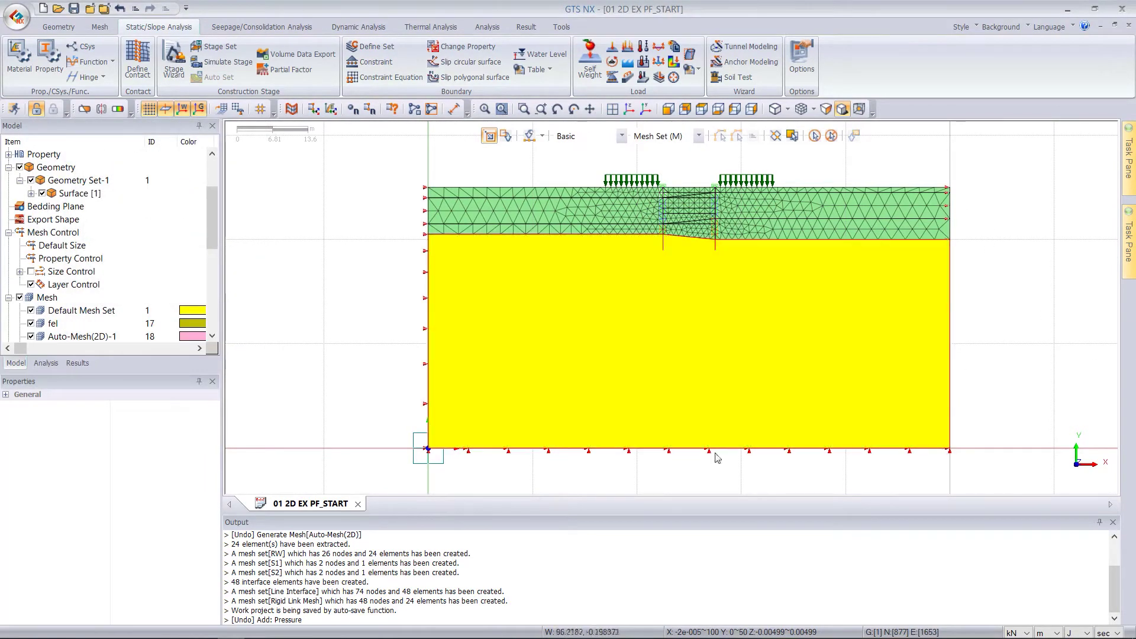
# - Hide the geometry surface and add a self-weight gravity load in a load set named SW
pyautogui.click(42, 193)
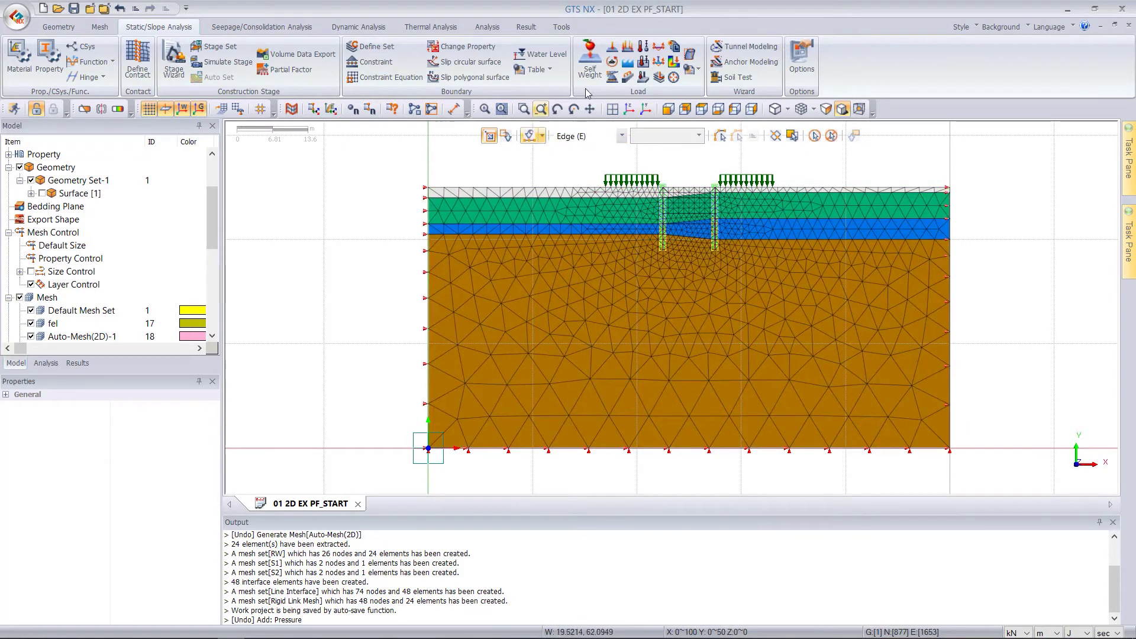
pyautogui.click(590, 59)
pyautogui.moveTo(145, 128); pyautogui.dragTo(299, 131)
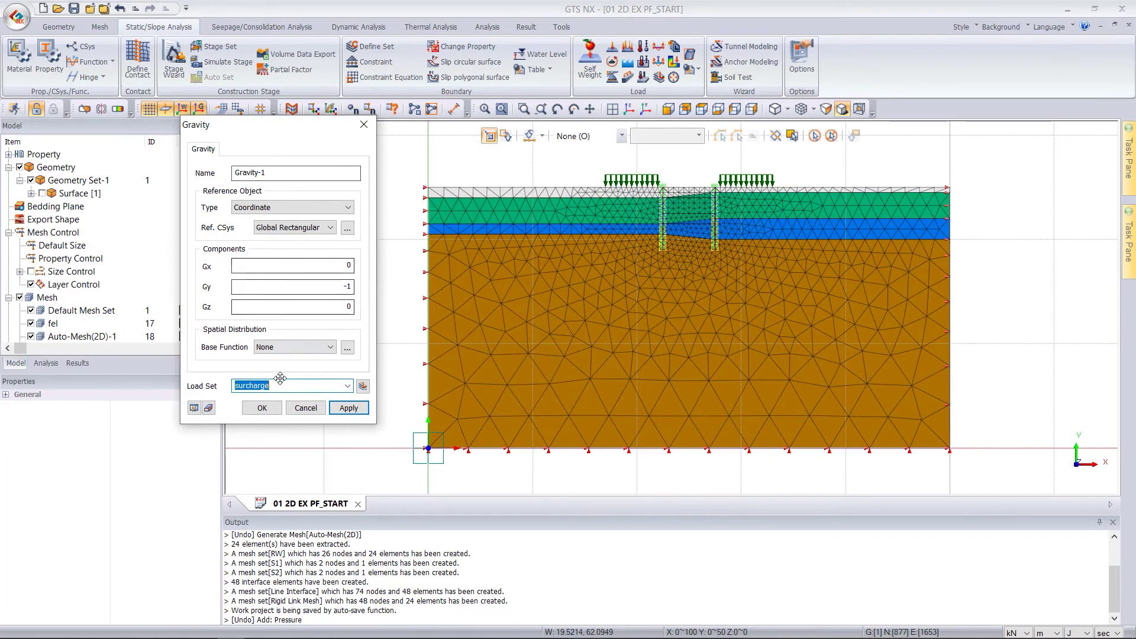
pyautogui.write('SW')
pyautogui.click(262, 407)
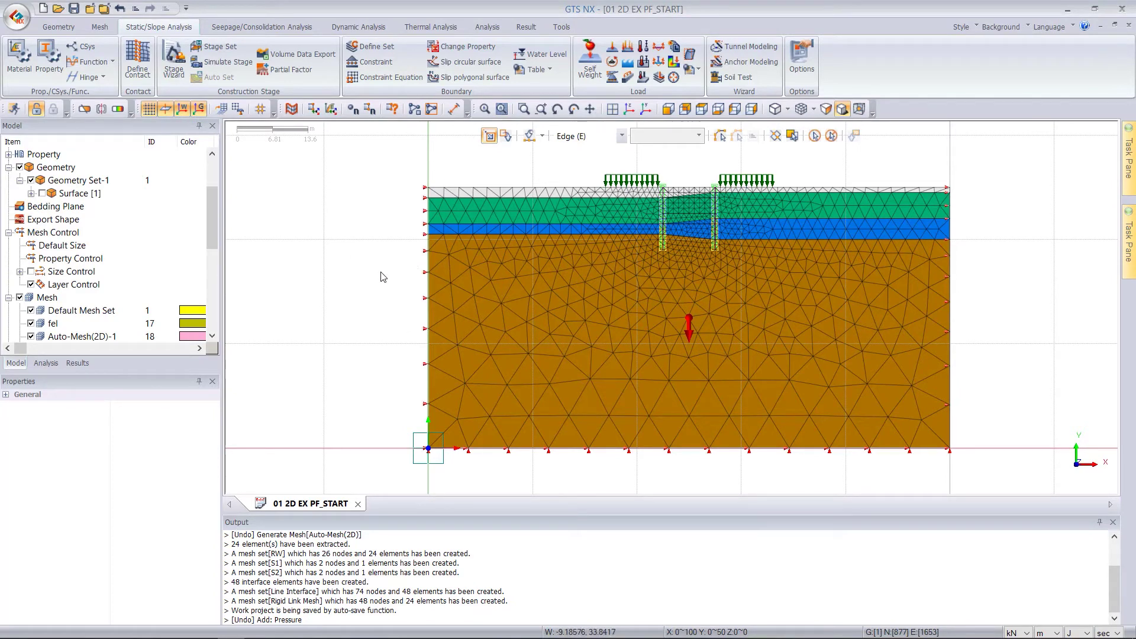
pyautogui.scroll(-1, 390, 309)
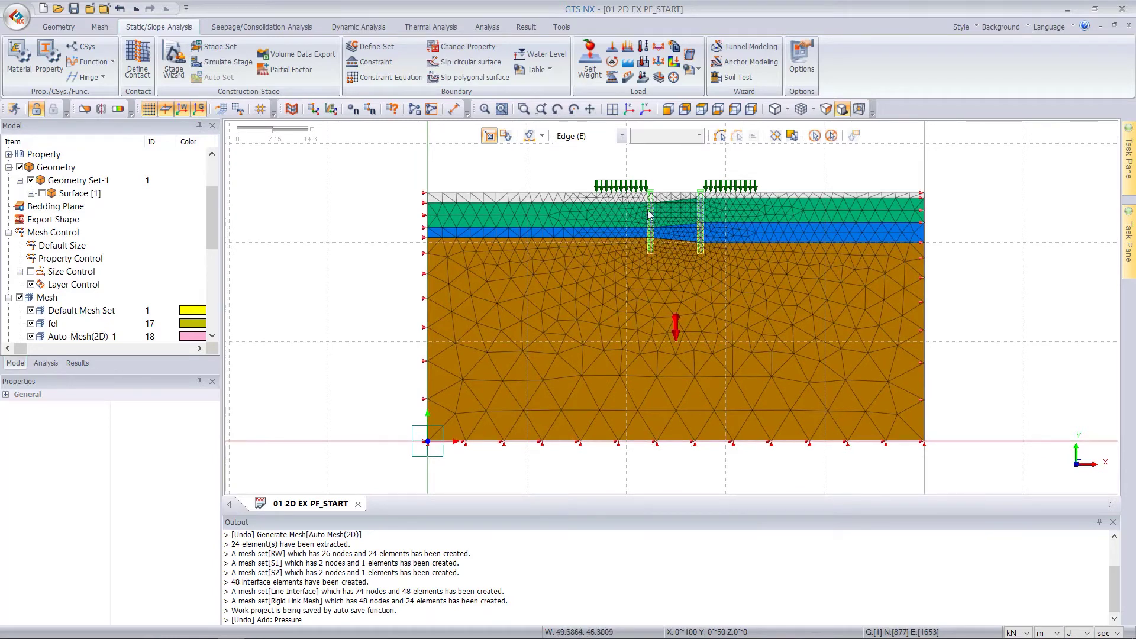
pyautogui.scroll(1, 678, 187)
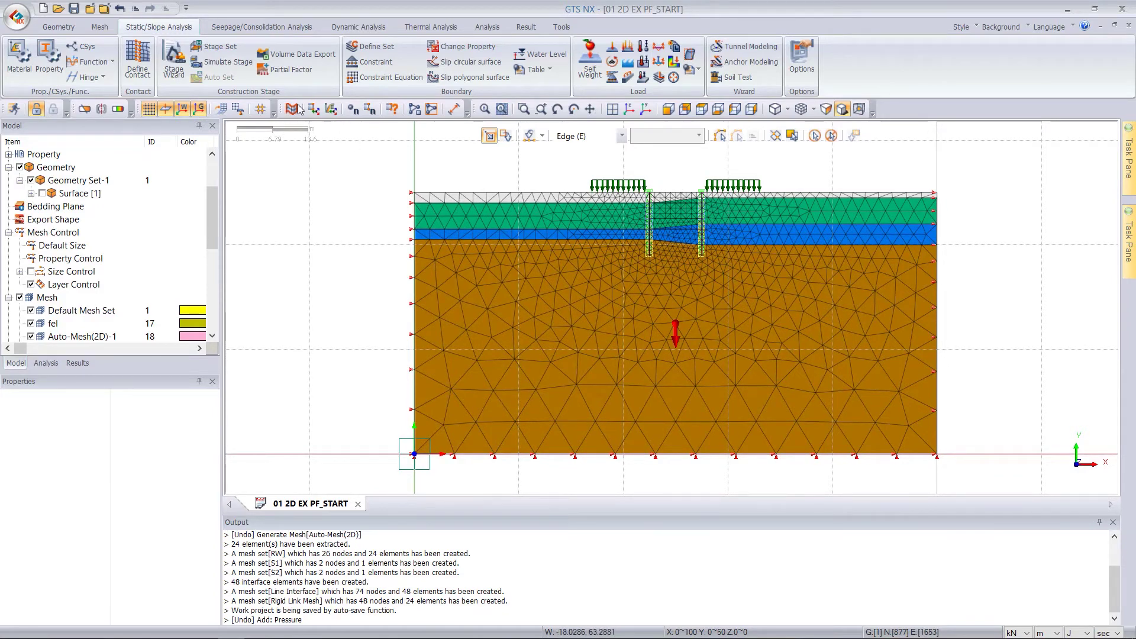
# - Start a partial factor set named DA1C1 and assign the Eurocode 7 - DA1, C1 factors
pyautogui.click(280, 79)
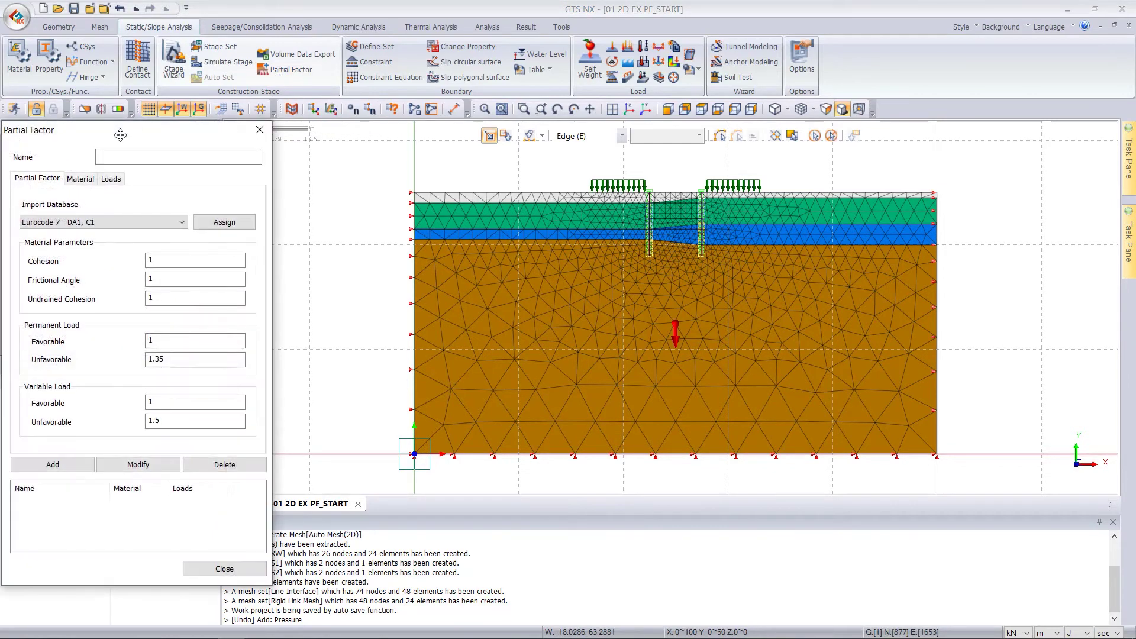
pyautogui.moveTo(129, 108); pyautogui.dragTo(342, 84)
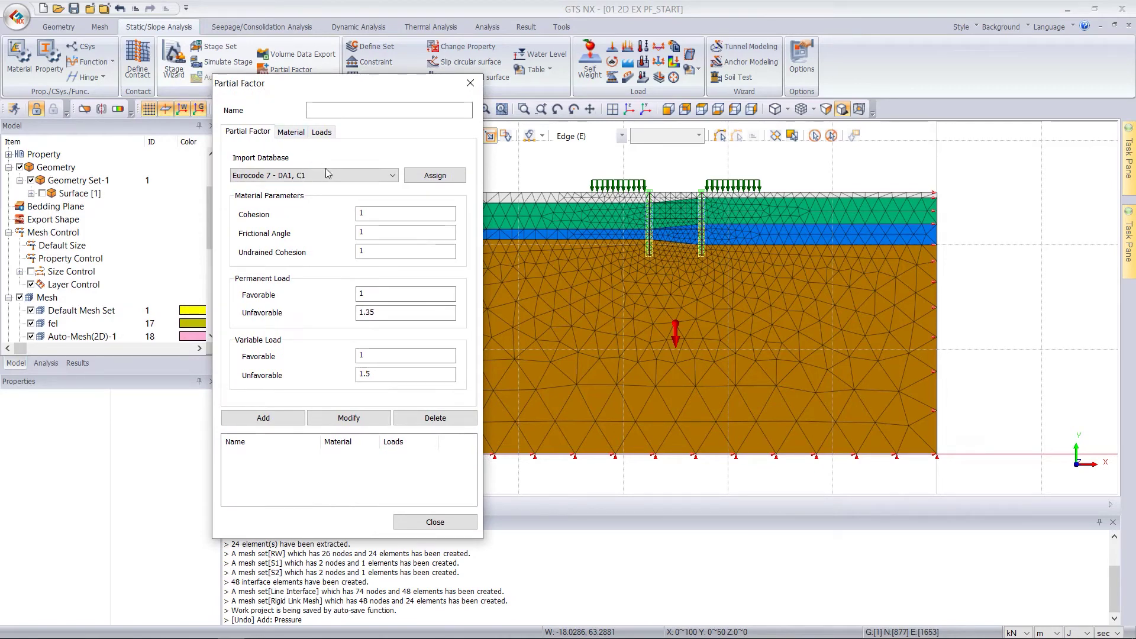
pyautogui.click(380, 177)
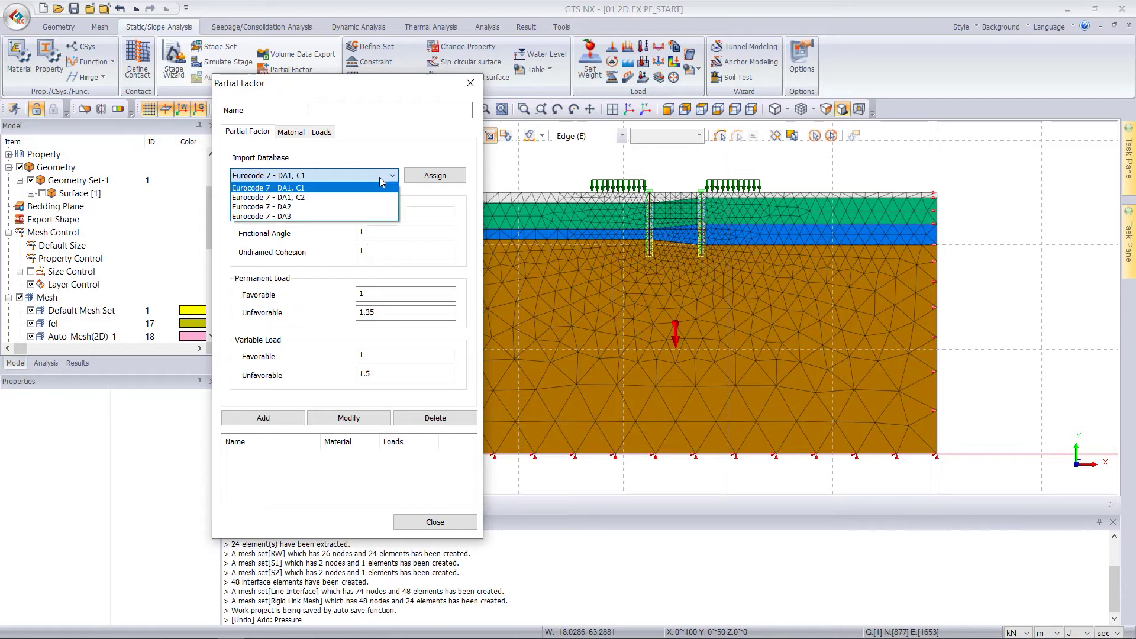
pyautogui.click(307, 189)
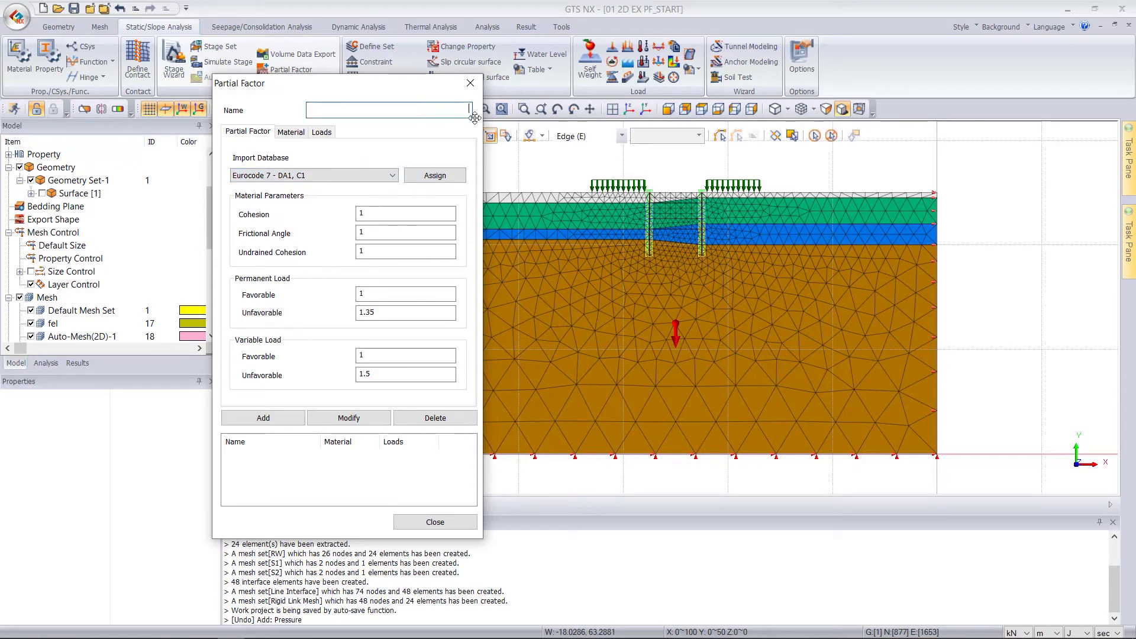
pyautogui.write('DA1C1')
pyautogui.click(435, 175)
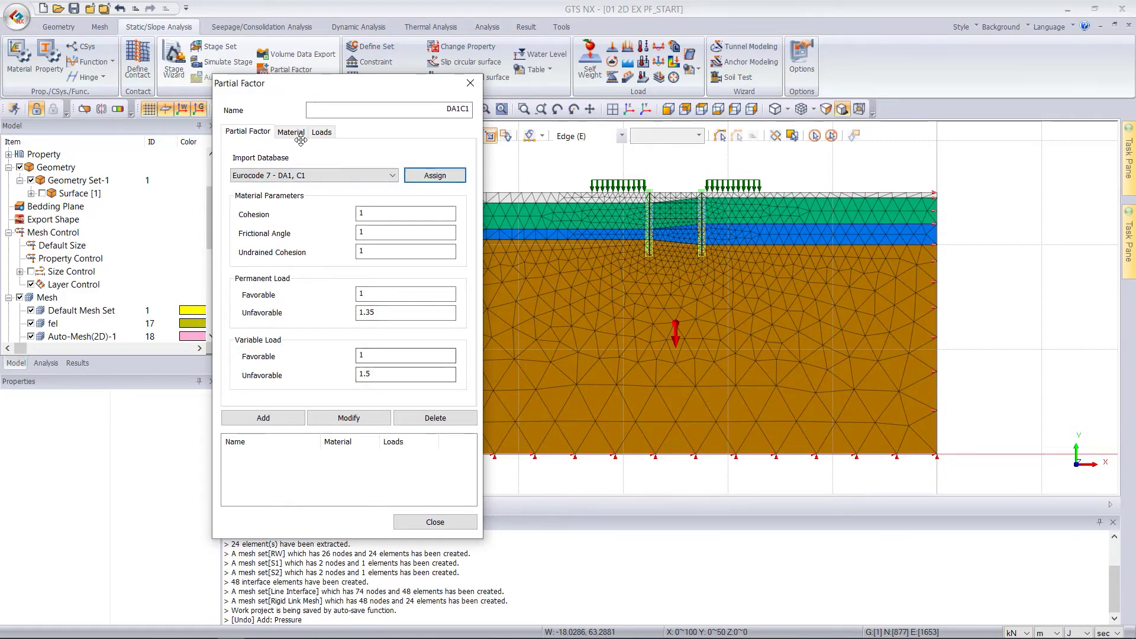
# - Add the ground materials Fill, OA(D), OA(B) and OA(A) to the DA1C1 material list
pyautogui.click(296, 134)
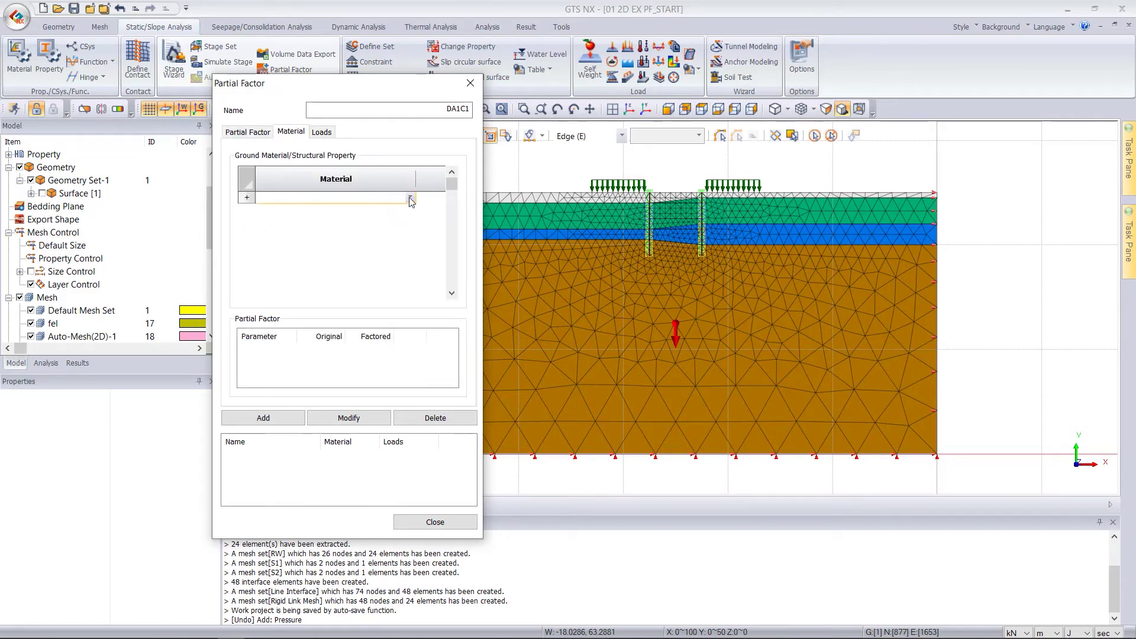
pyautogui.click(409, 197)
pyautogui.click(385, 208)
pyautogui.click(408, 212)
pyautogui.click(410, 212)
pyautogui.click(380, 229)
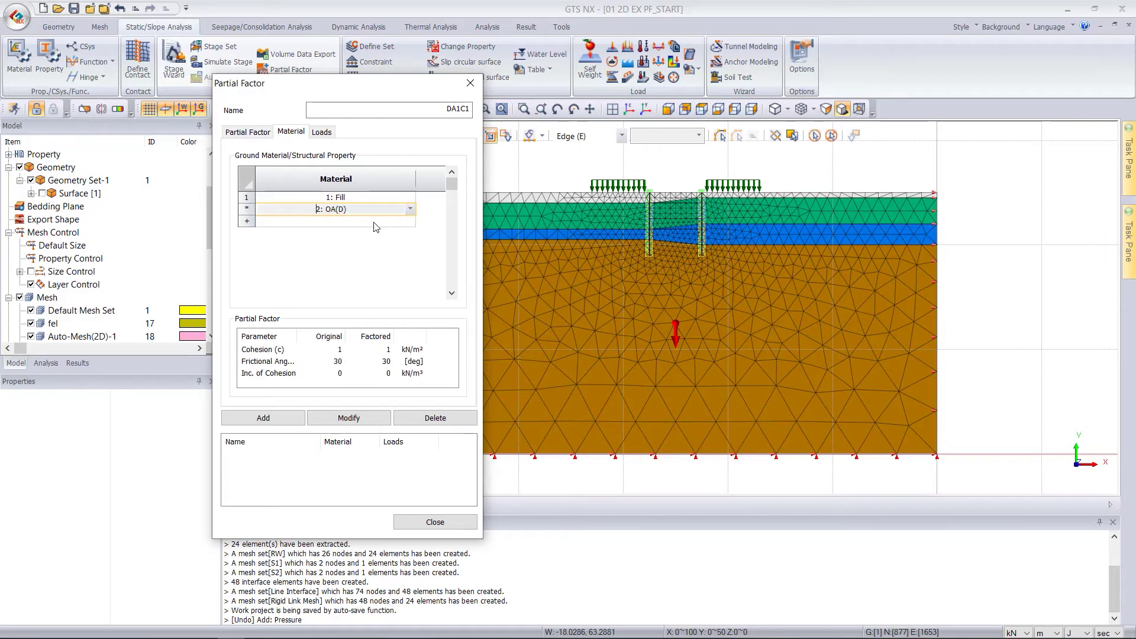
pyautogui.click(409, 211)
pyautogui.click(381, 230)
pyautogui.click(409, 220)
pyautogui.click(410, 221)
pyautogui.click(371, 251)
pyautogui.click(410, 221)
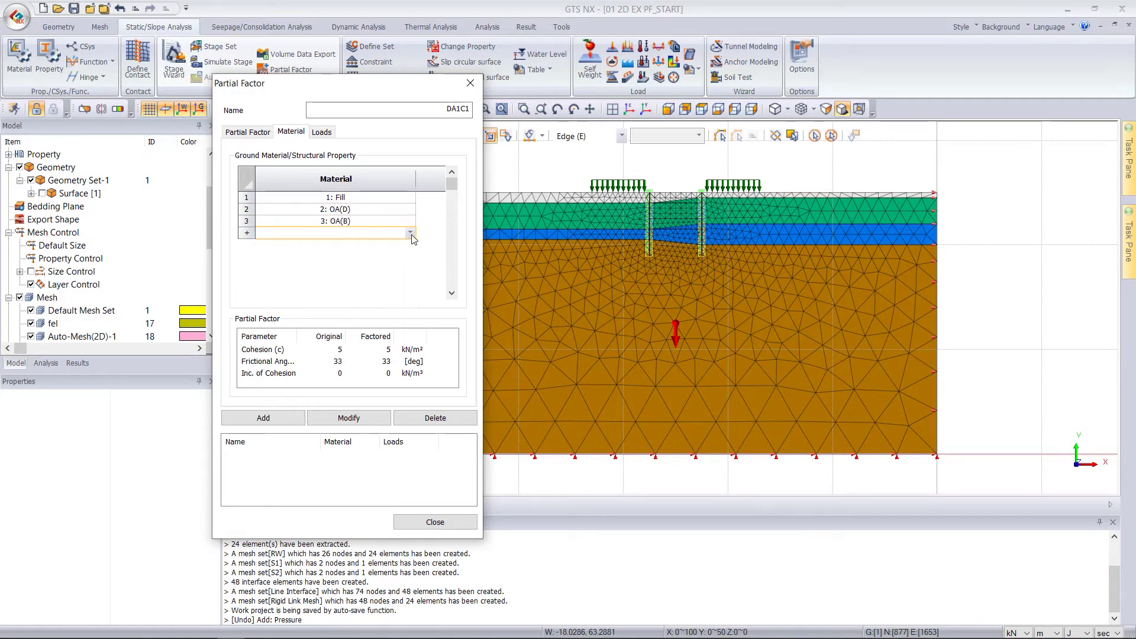
pyautogui.click(409, 232)
pyautogui.click(353, 272)
pyautogui.click(409, 233)
# - Add interface materials 7, 8, 9 and 10 to the DA1C1 material list
pyautogui.click(410, 244)
pyautogui.click(386, 291)
pyautogui.click(409, 245)
pyautogui.click(409, 256)
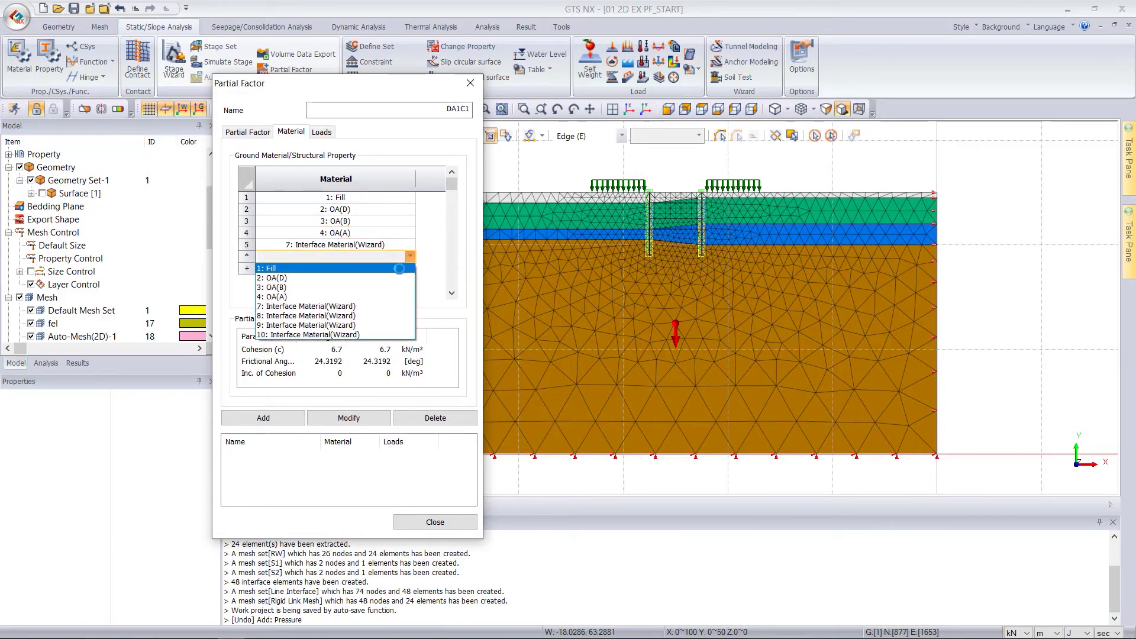
pyautogui.click(385, 313)
pyautogui.click(410, 256)
pyautogui.click(410, 268)
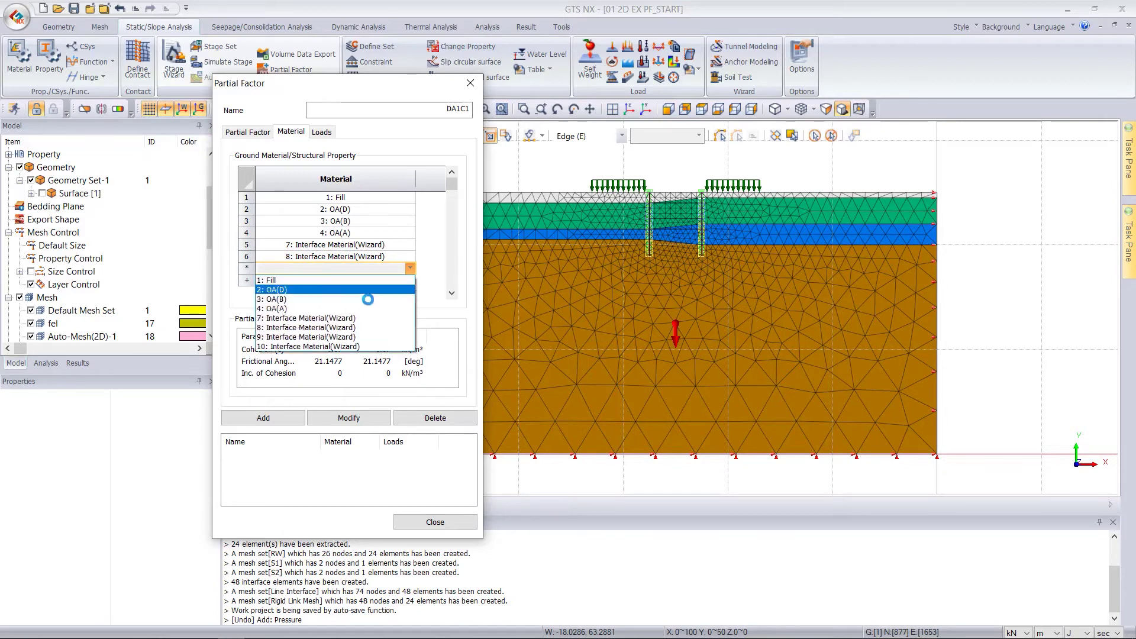
pyautogui.click(359, 341)
pyautogui.click(410, 268)
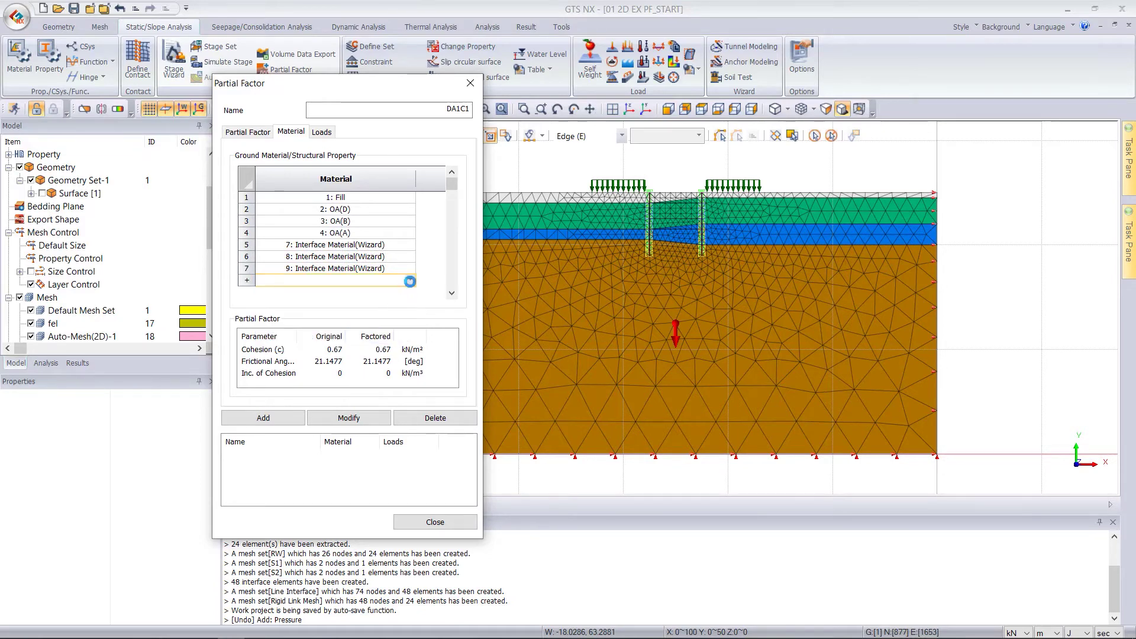
pyautogui.click(410, 280)
pyautogui.click(390, 359)
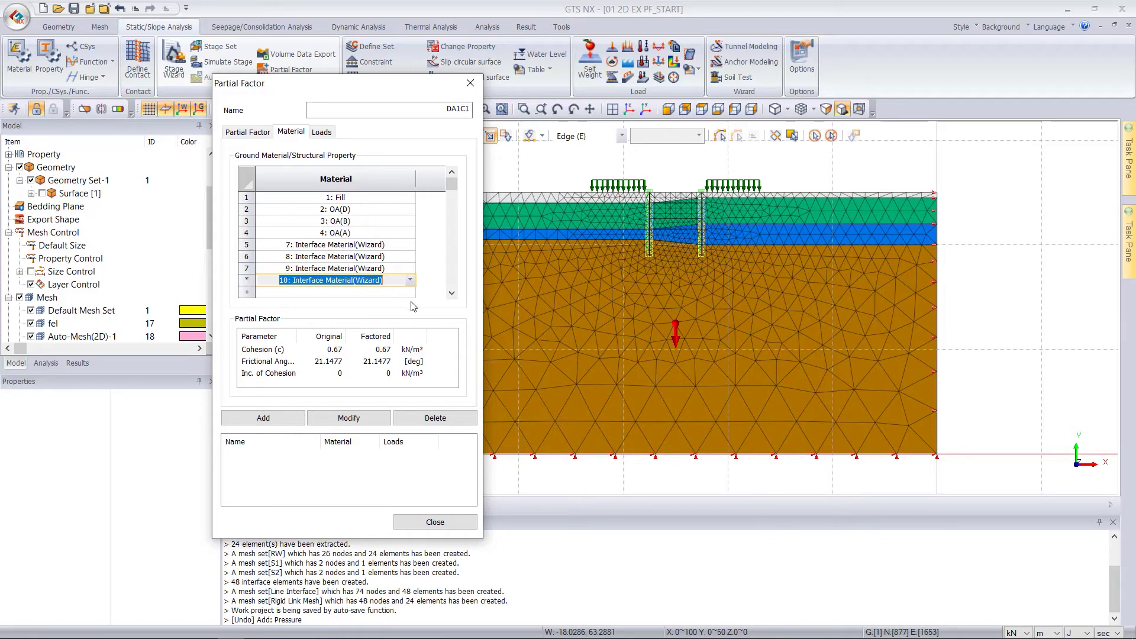
# - Assign the Permanent-Favorable factor to the surcharge load and add the DA1C1 partial factor set
pyautogui.click(324, 131)
pyautogui.click(341, 183)
pyautogui.click(351, 185)
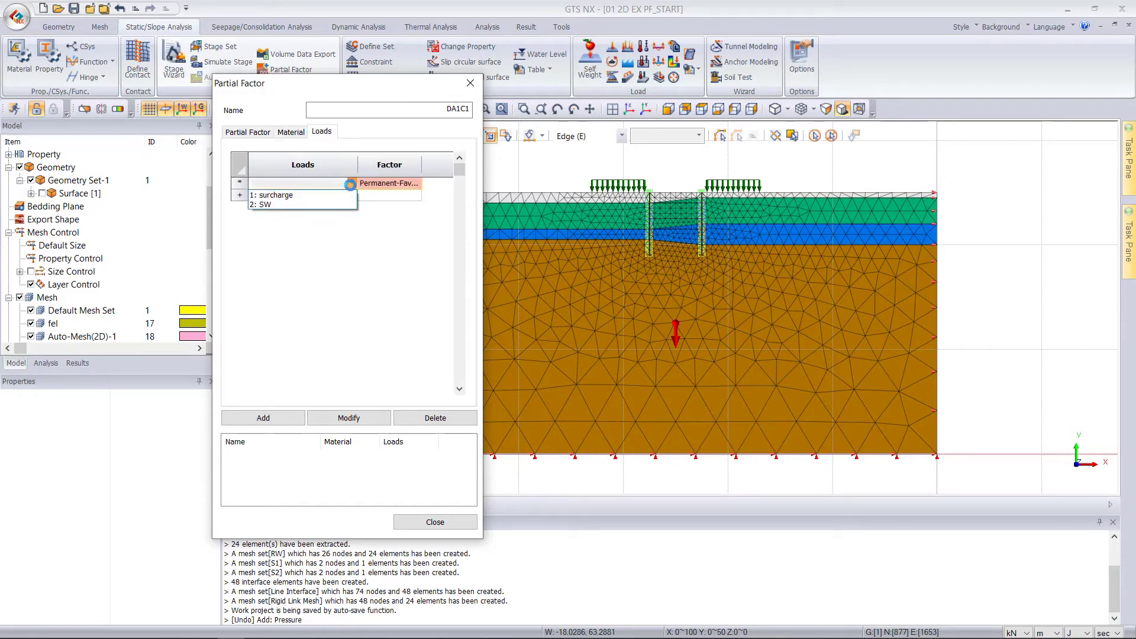
pyautogui.click(314, 194)
pyautogui.click(415, 184)
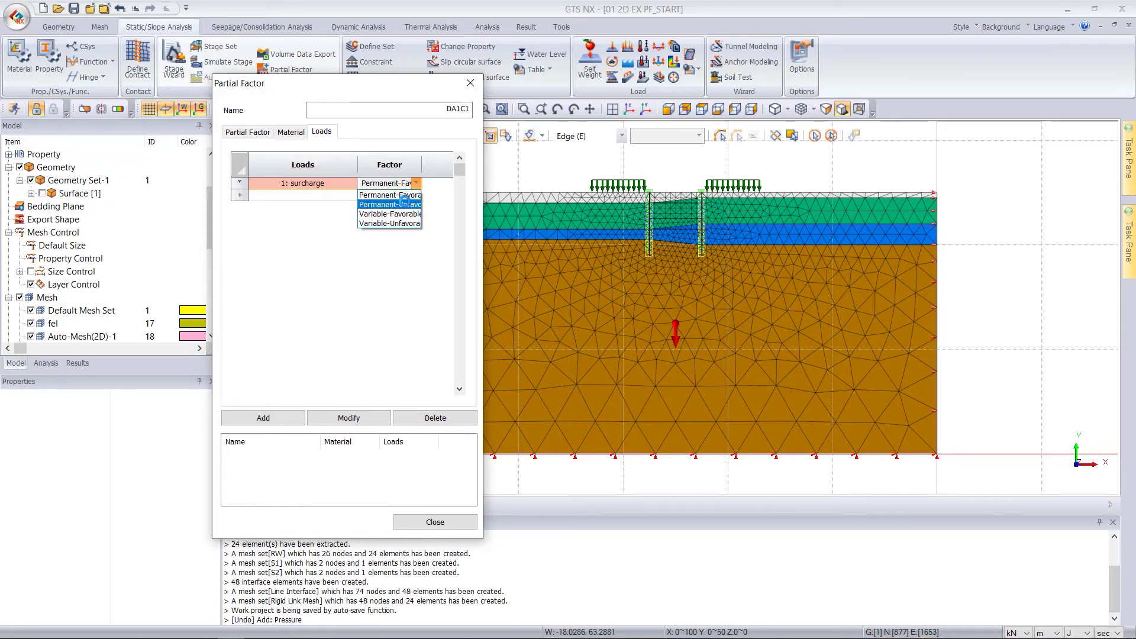
pyautogui.click(405, 195)
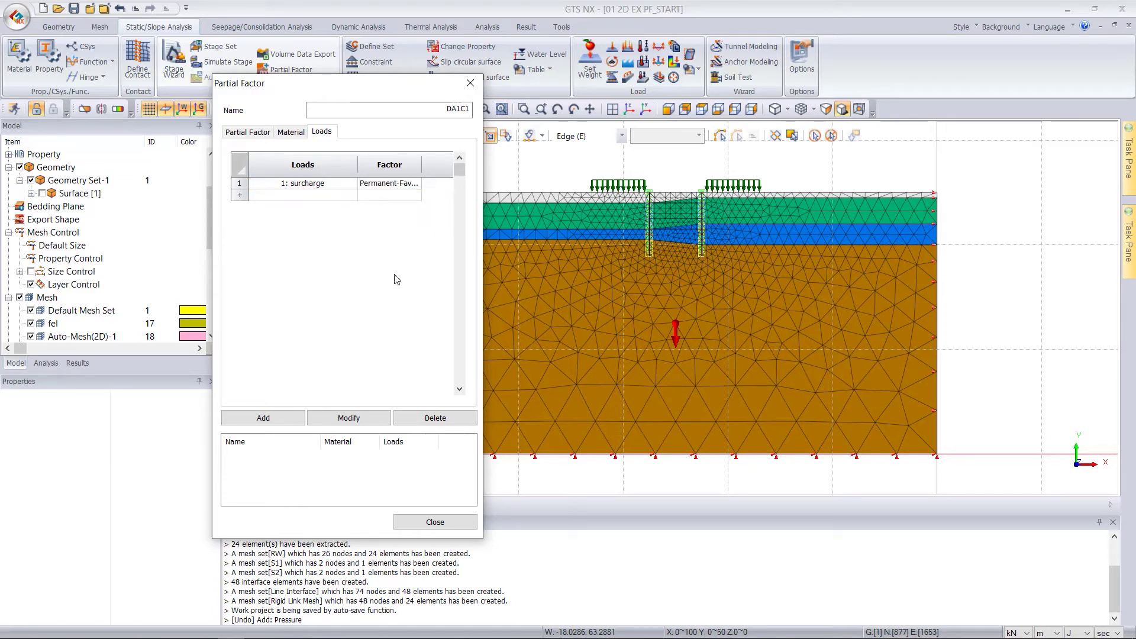
pyautogui.click(282, 135)
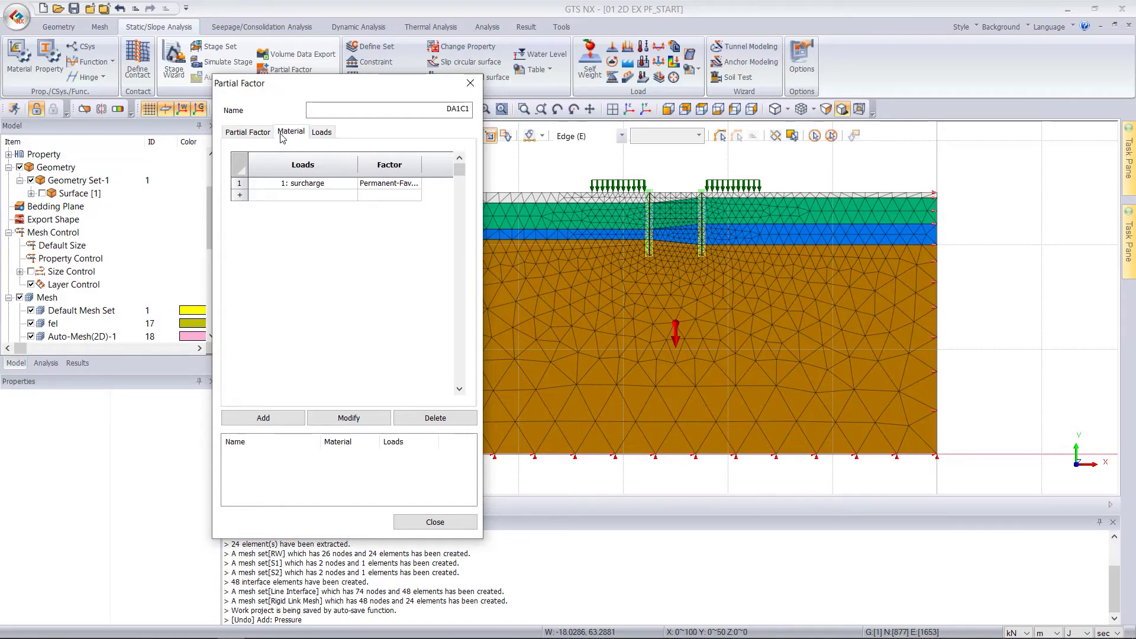
pyautogui.click(322, 134)
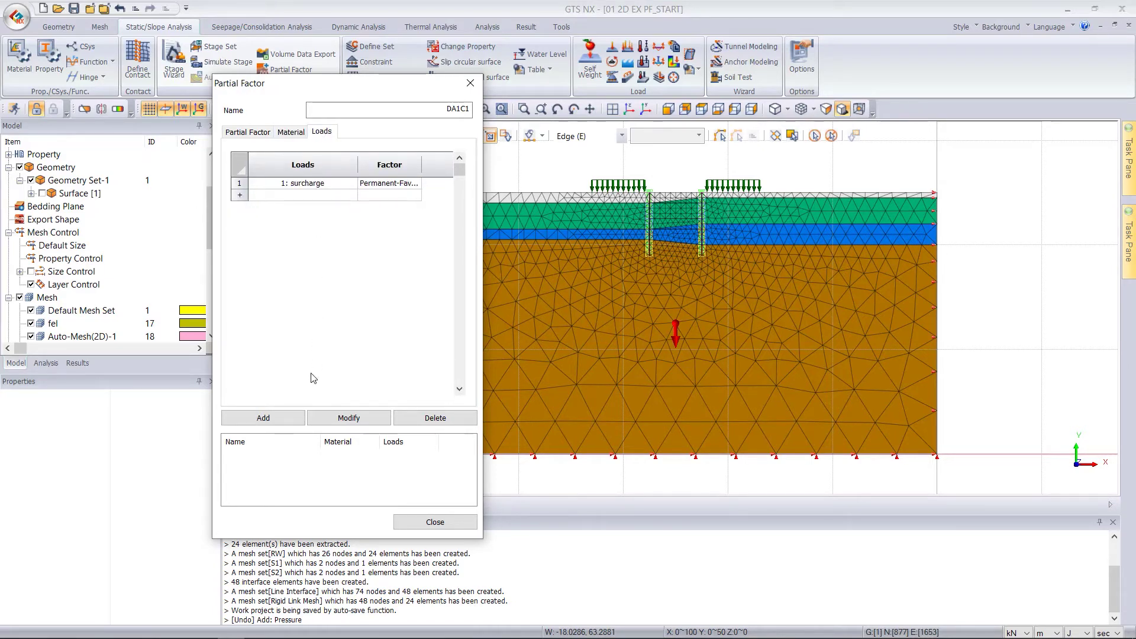
pyautogui.click(285, 421)
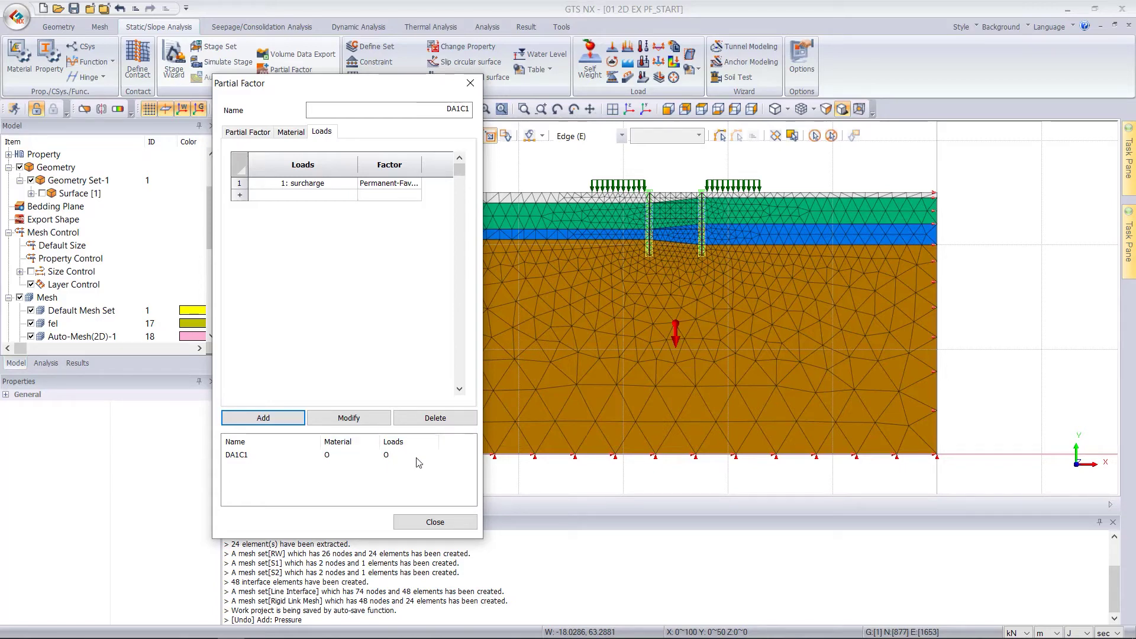
# - Rename the partial factor set as DA1C2 and assign the Eurocode 7 - DA1, C2 factors
pyautogui.click(262, 135)
pyautogui.doubleClick(453, 110)
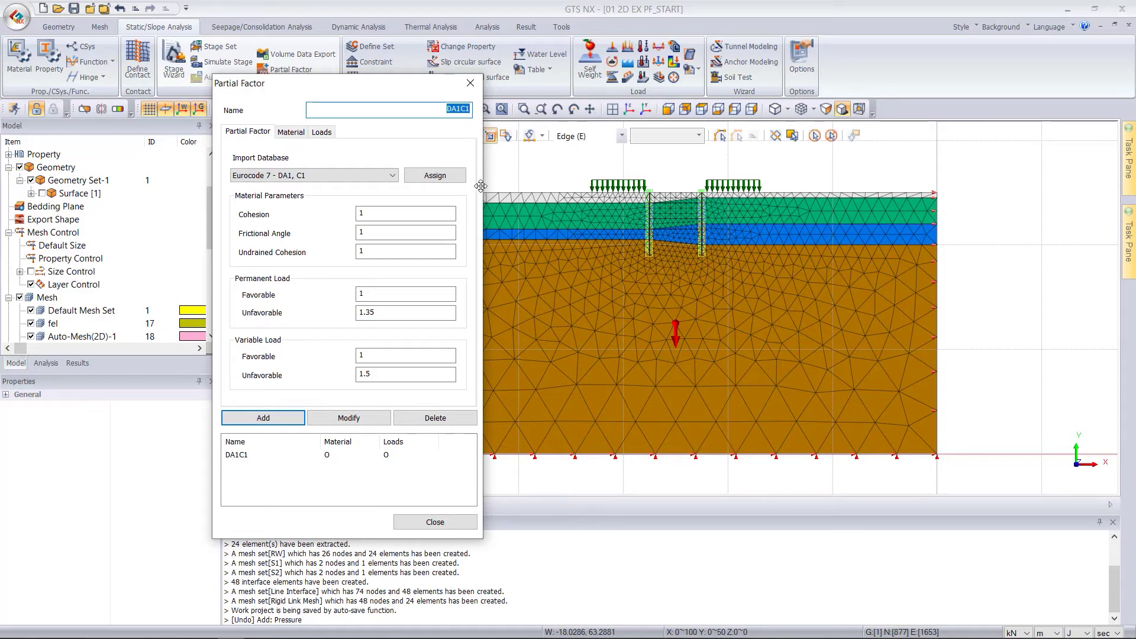
pyautogui.write('DA1C')
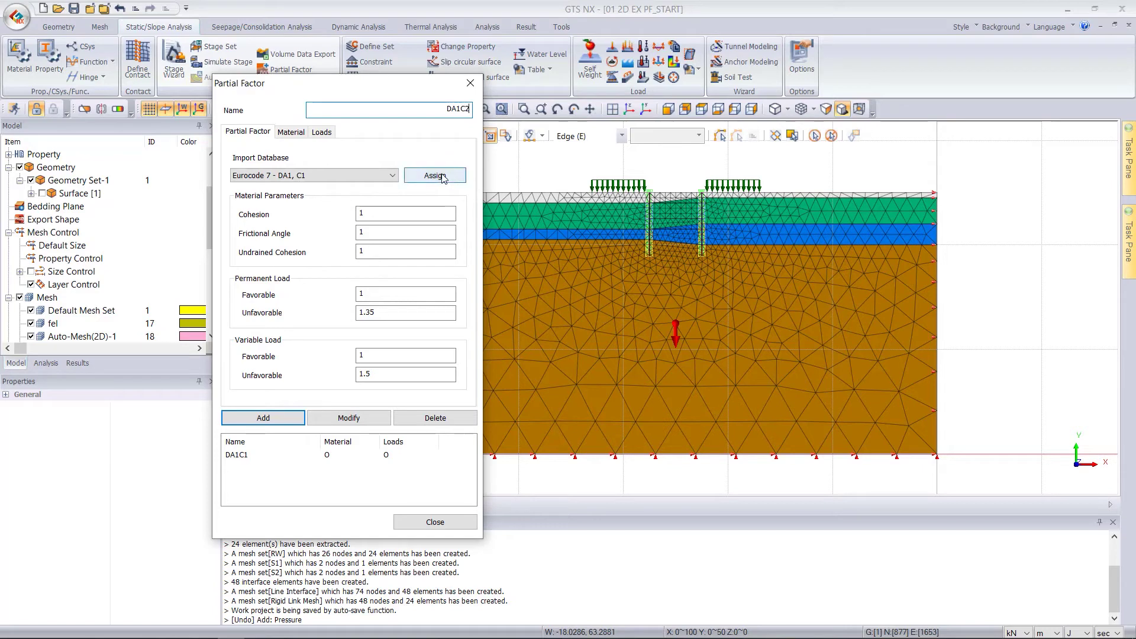
pyautogui.click(393, 176)
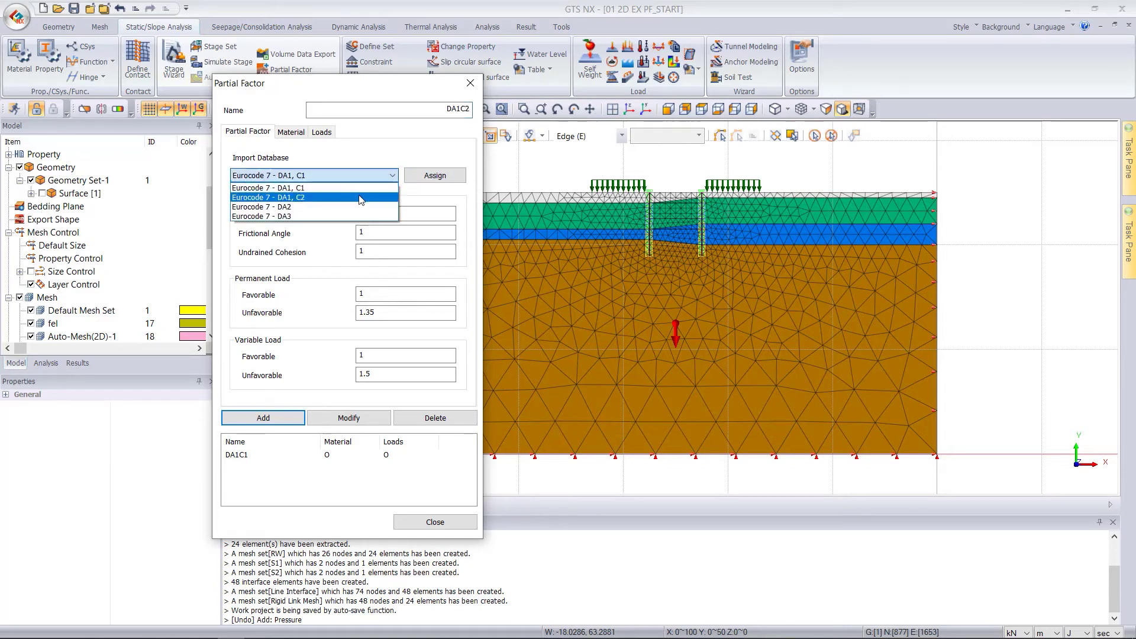
pyautogui.click(361, 198)
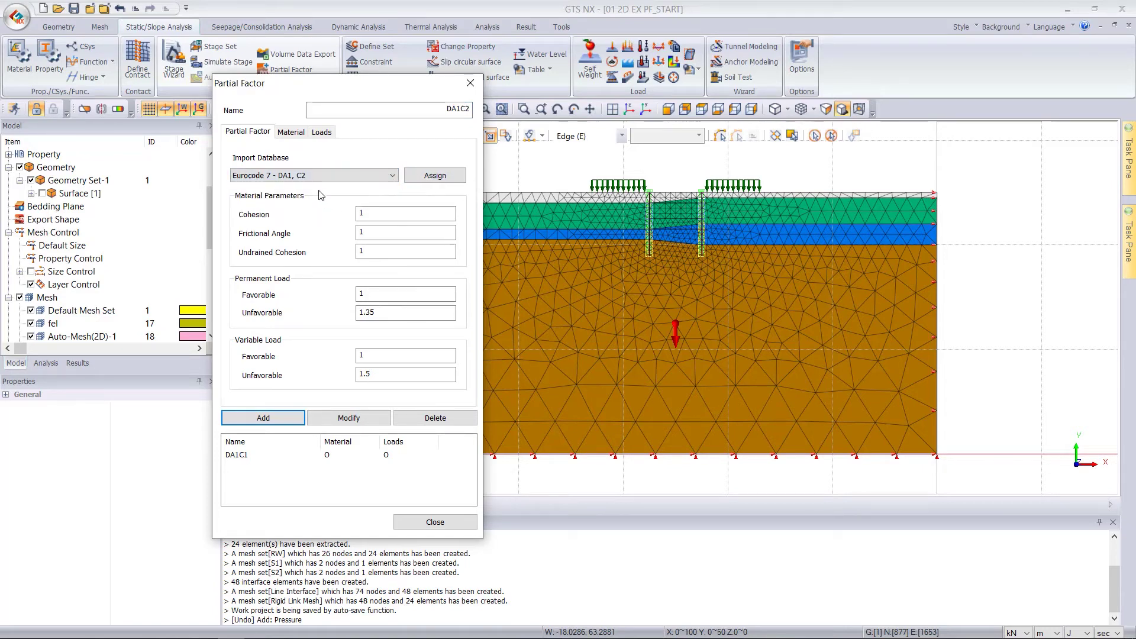
pyautogui.click(435, 176)
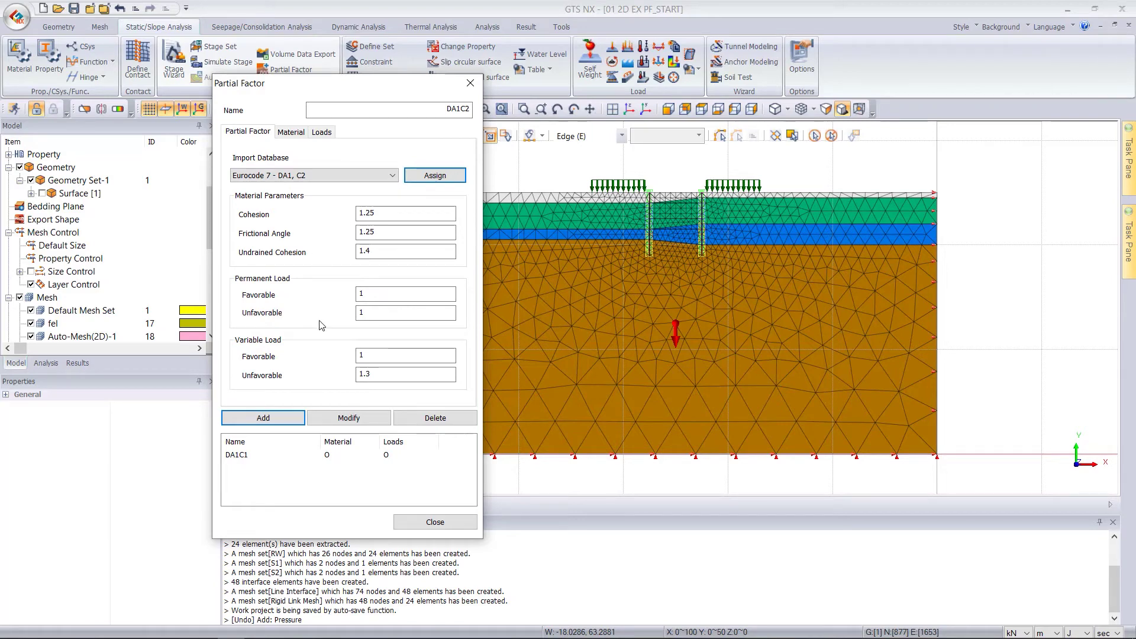
# - Examine the original and factored strength parameters of each ground and interface material under DA1C2
pyautogui.click(292, 132)
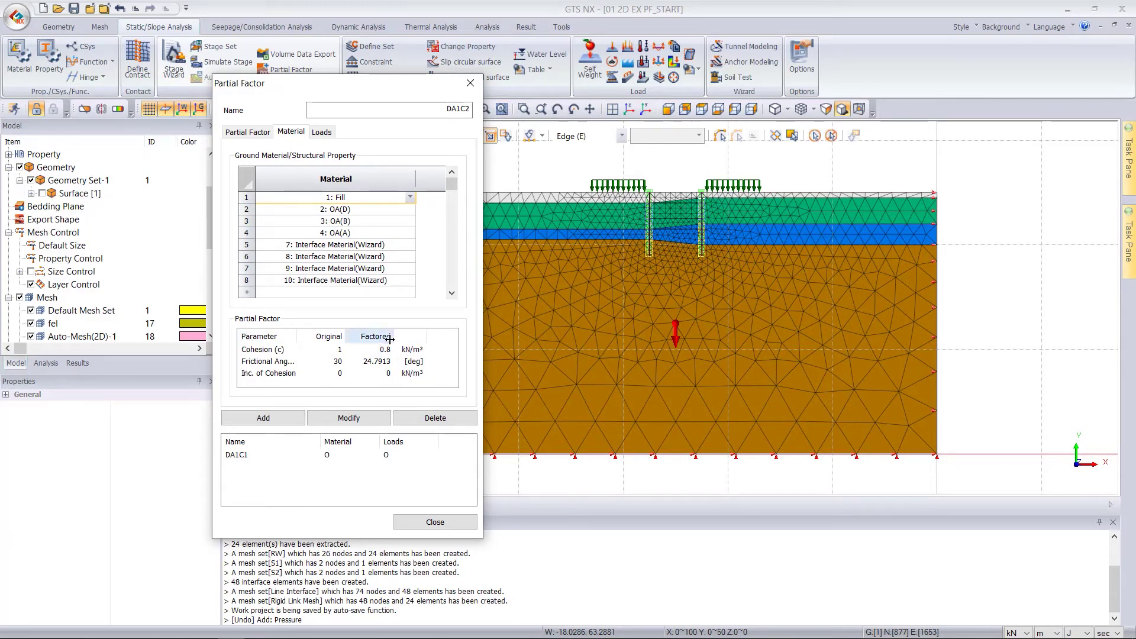
pyautogui.click(367, 209)
pyautogui.click(366, 221)
pyautogui.click(365, 232)
pyautogui.click(367, 245)
pyautogui.click(372, 256)
pyautogui.click(375, 269)
pyautogui.click(380, 282)
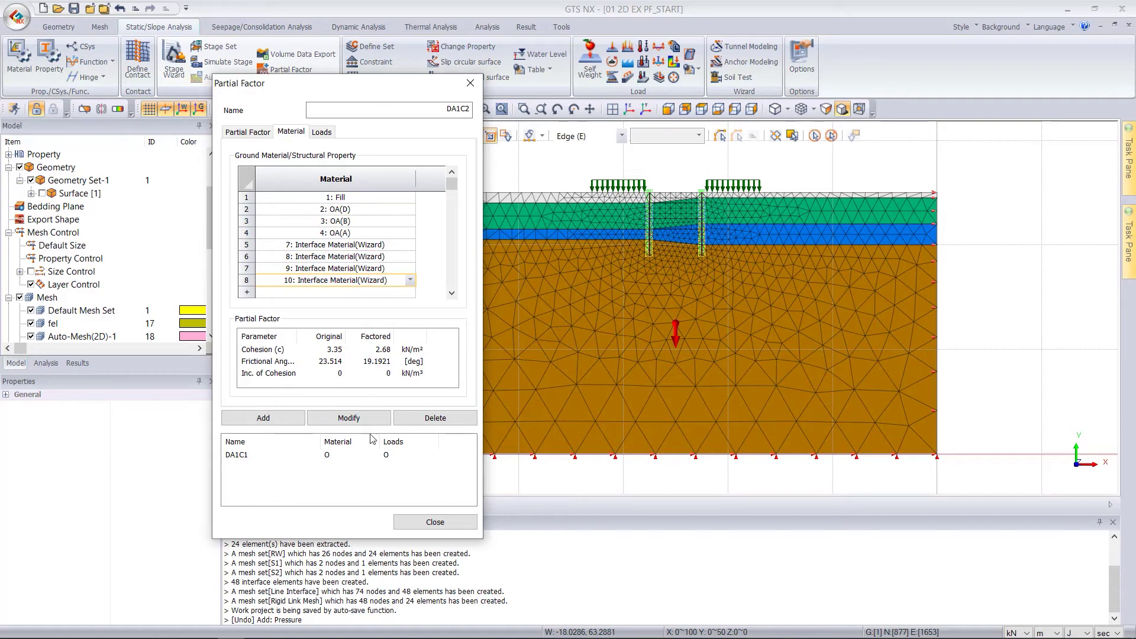
# - Add the DA1C2 partial factor set and recheck the factors and materials stored in DA1C1
pyautogui.click(321, 134)
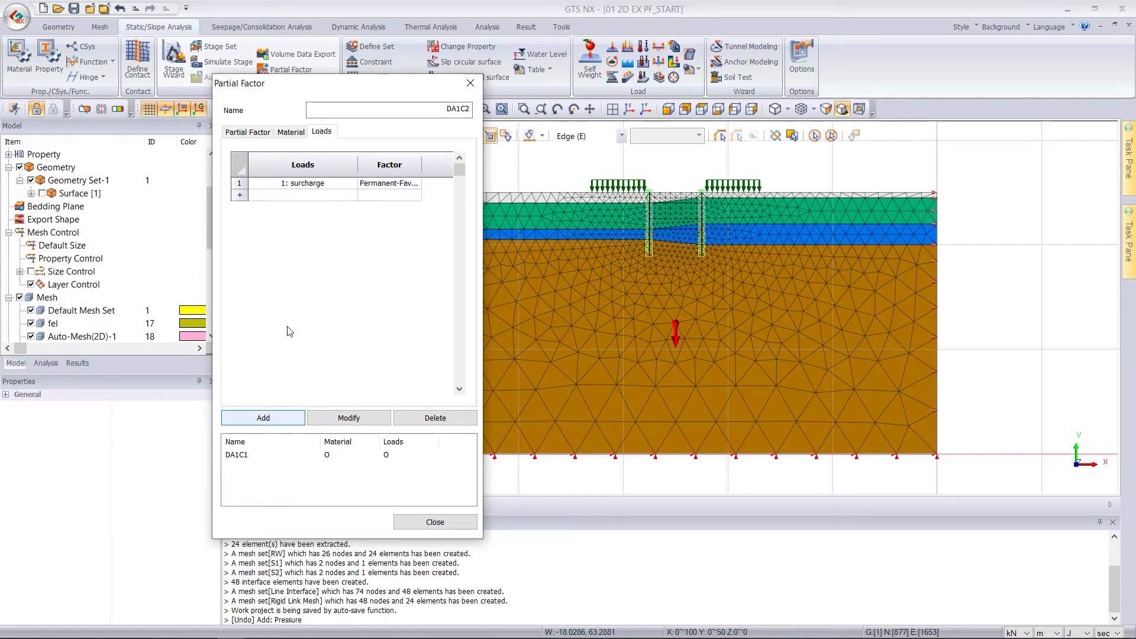
pyautogui.click(284, 420)
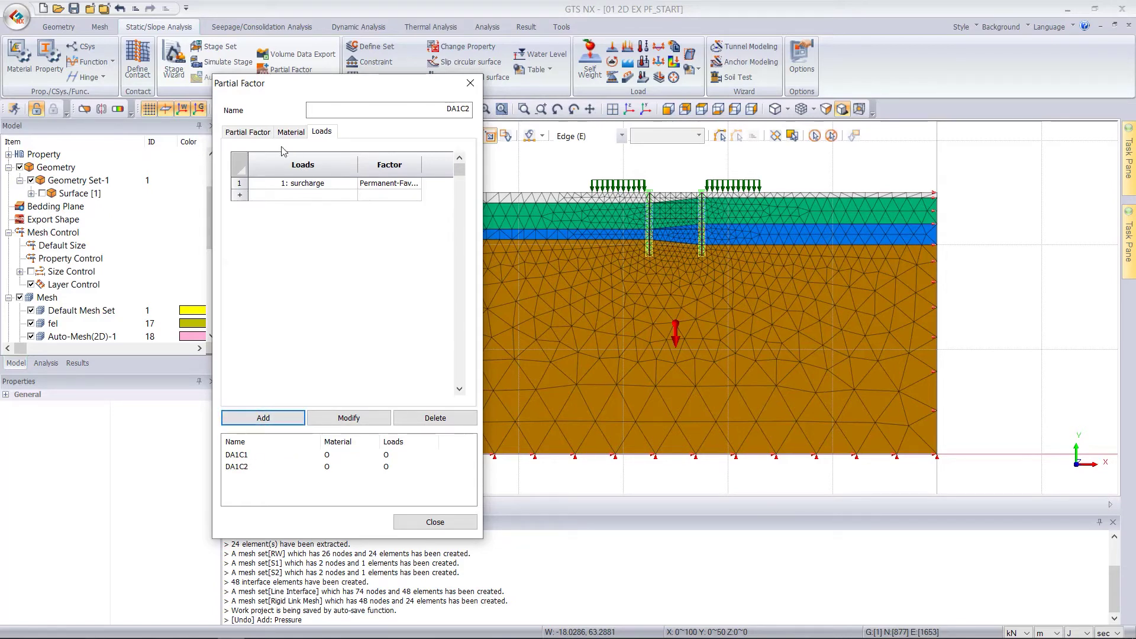
pyautogui.click(248, 132)
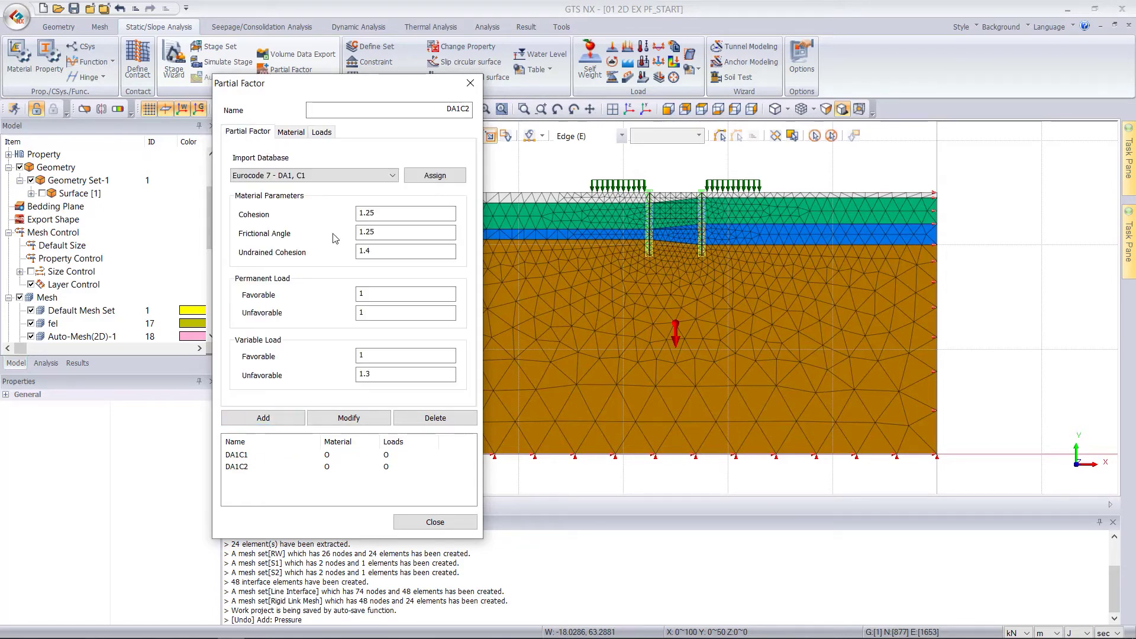
pyautogui.click(328, 456)
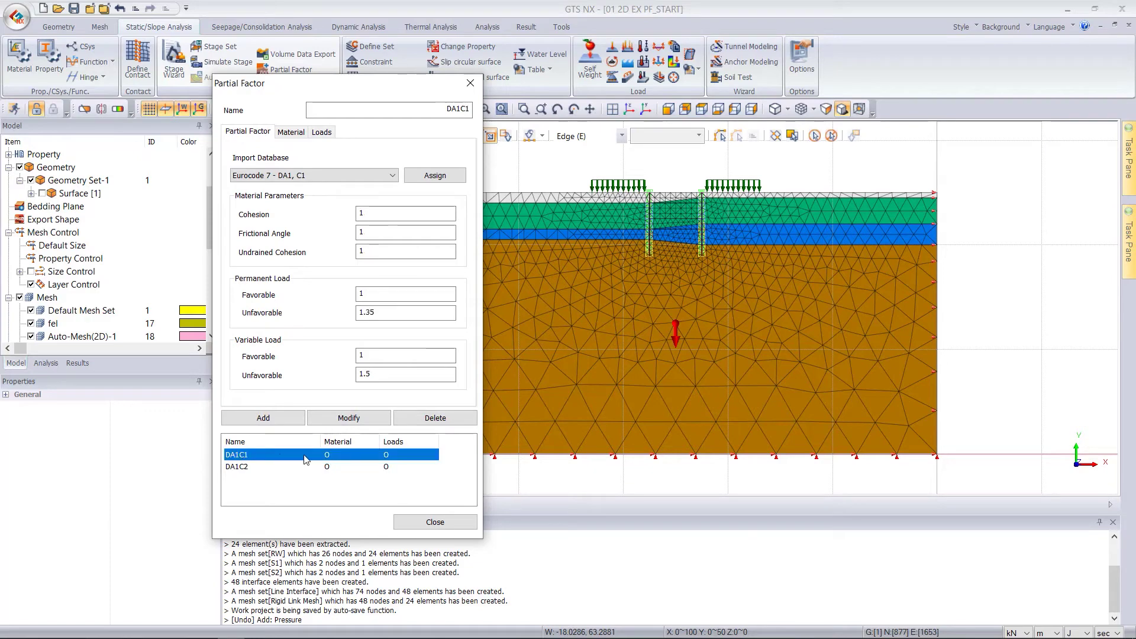
pyautogui.click(298, 135)
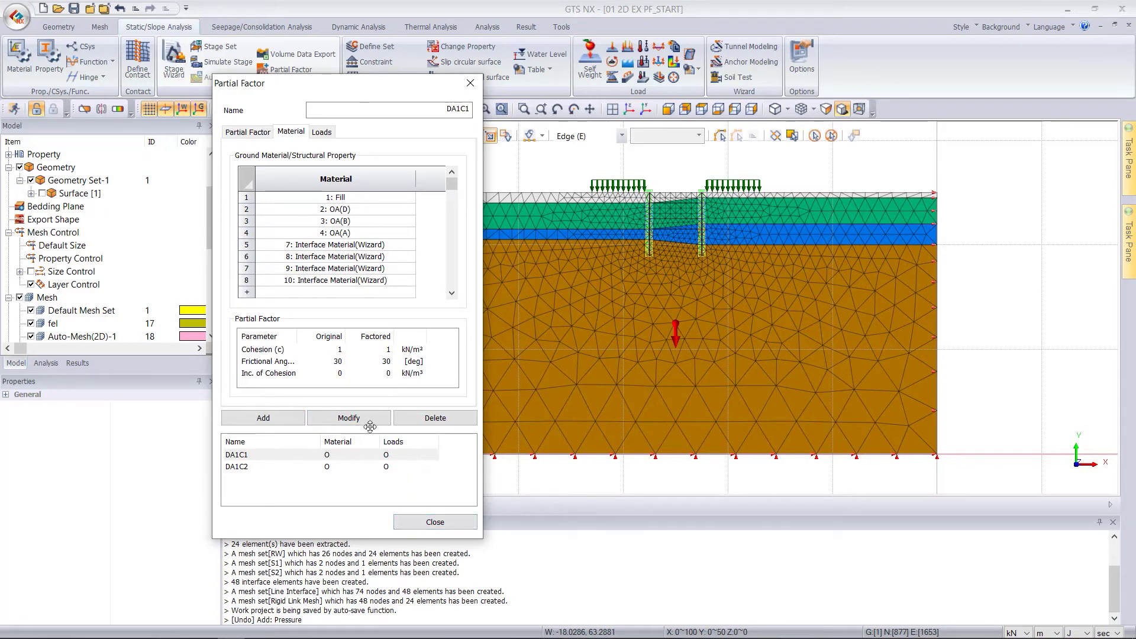
pyautogui.click(269, 136)
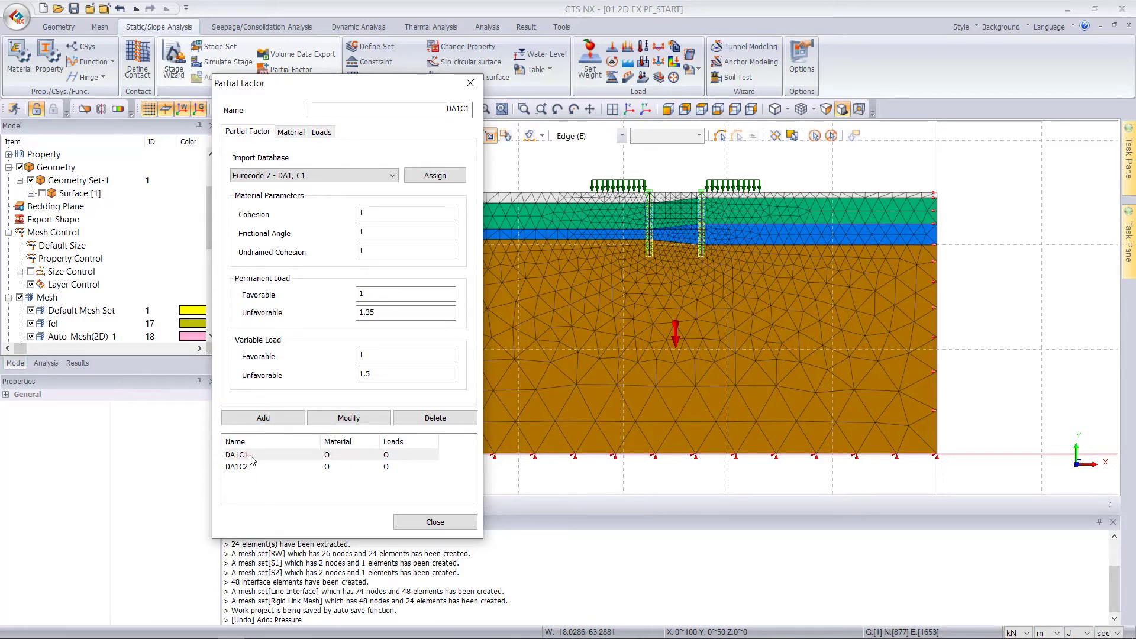
pyautogui.click(418, 526)
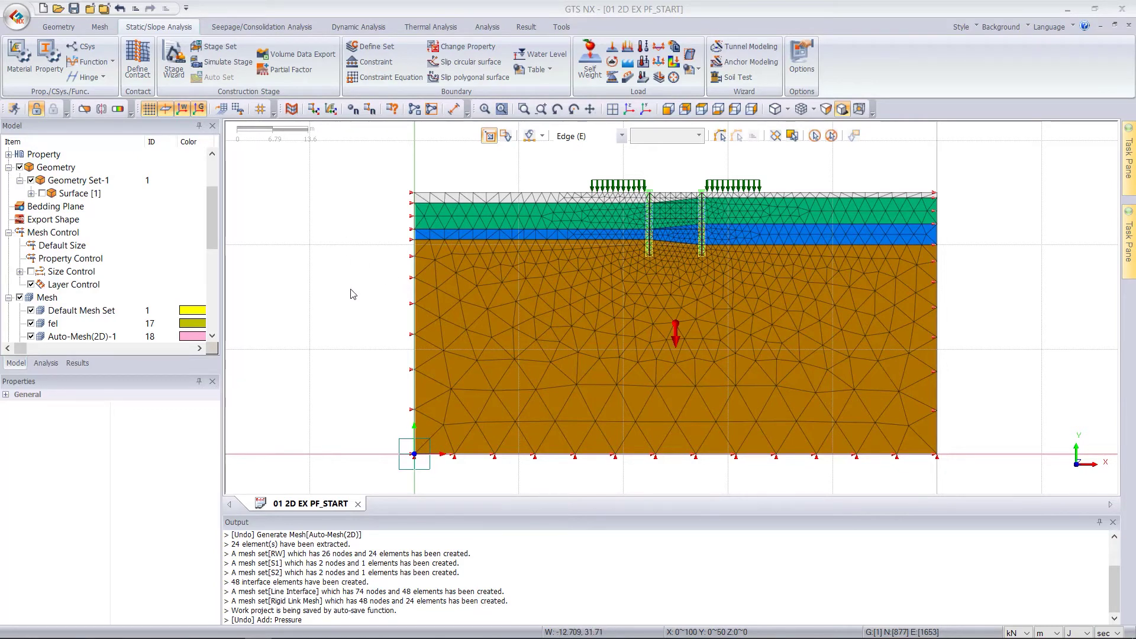
# - Open the model files 02 2D EX PF_GEOMETRY and 03 2D EX PF_MESH from the analysis file folder
pyautogui.click(244, 638)
pyautogui.click(308, 225)
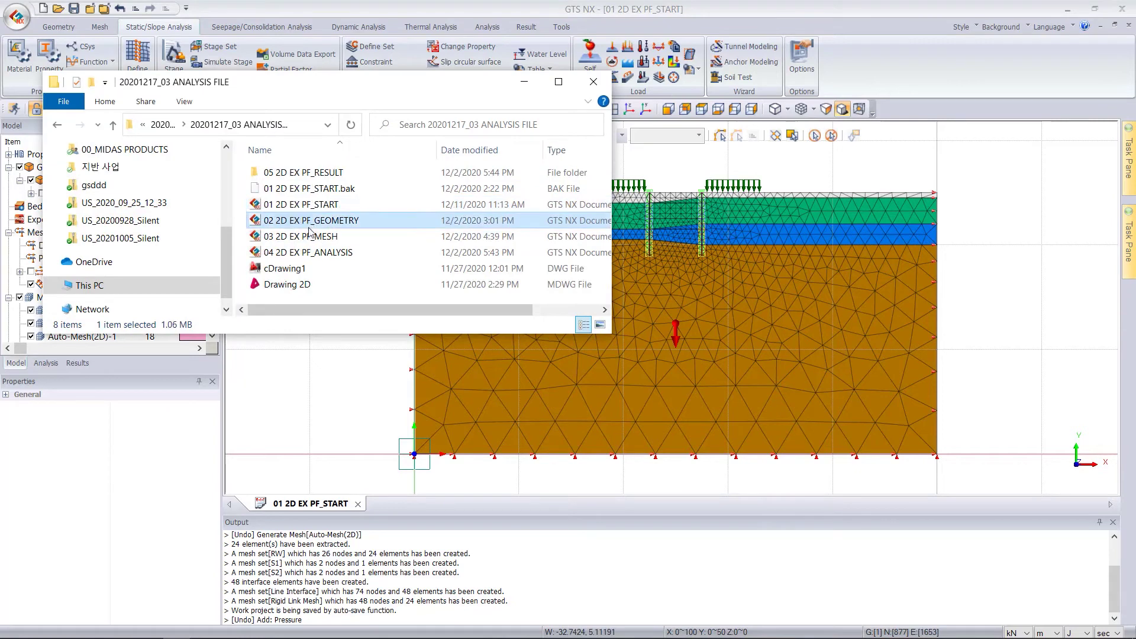
pyautogui.moveTo(309, 227); pyautogui.dragTo(345, 413)
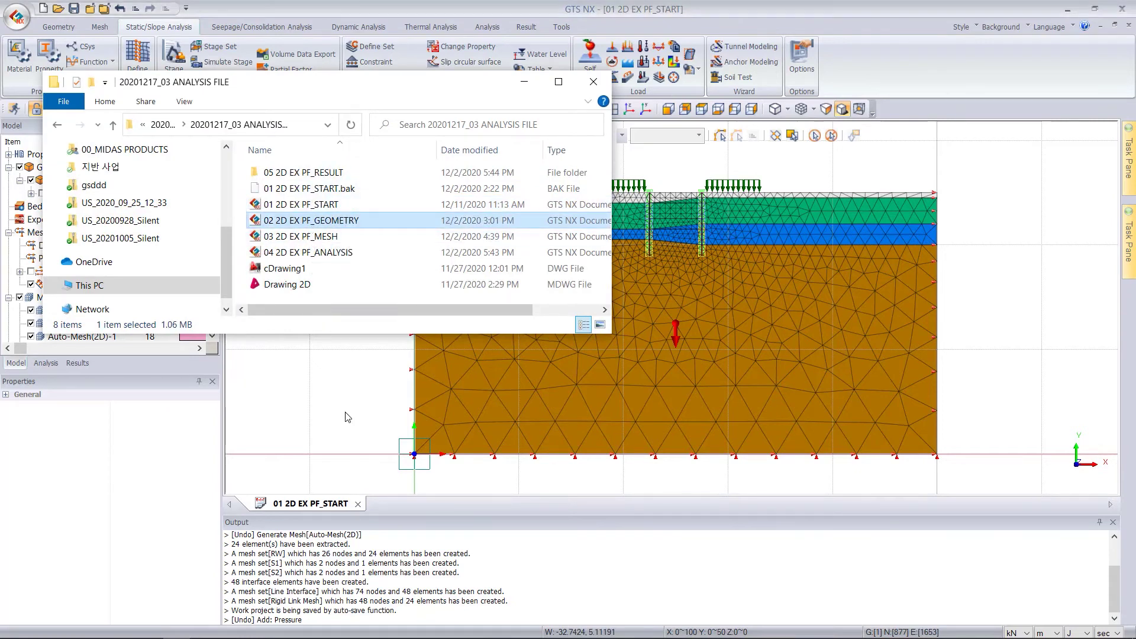
pyautogui.moveTo(322, 239); pyautogui.dragTo(395, 419)
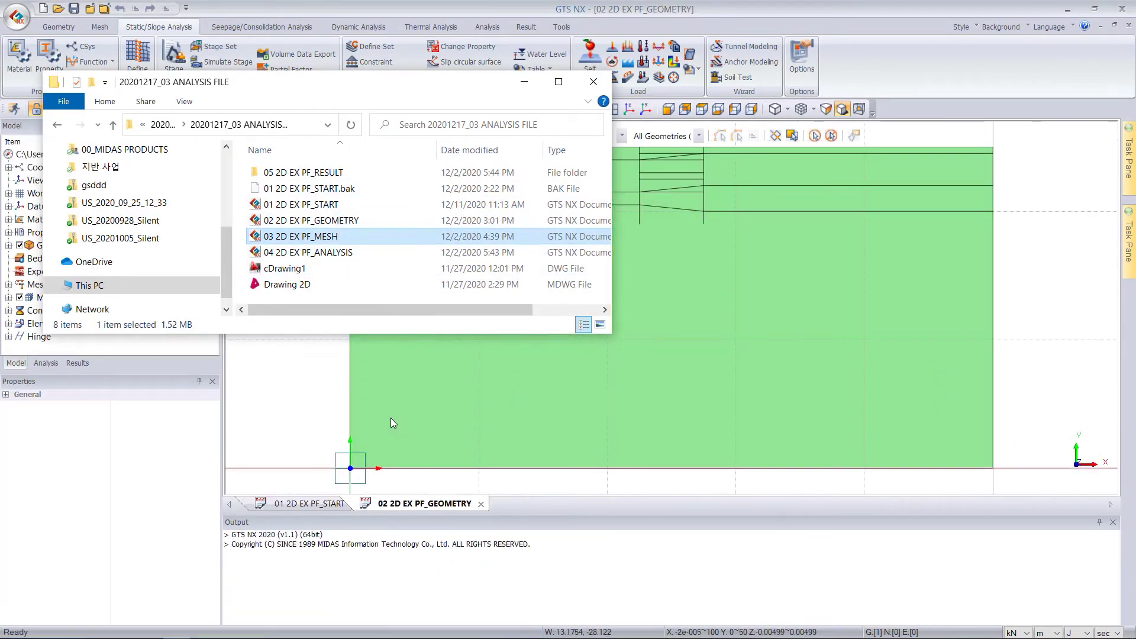
# - Open the model file 04 2D EX PF_ANALYSIS and close the 02 2D EX PF_GEOMETRY model
pyautogui.click(314, 252)
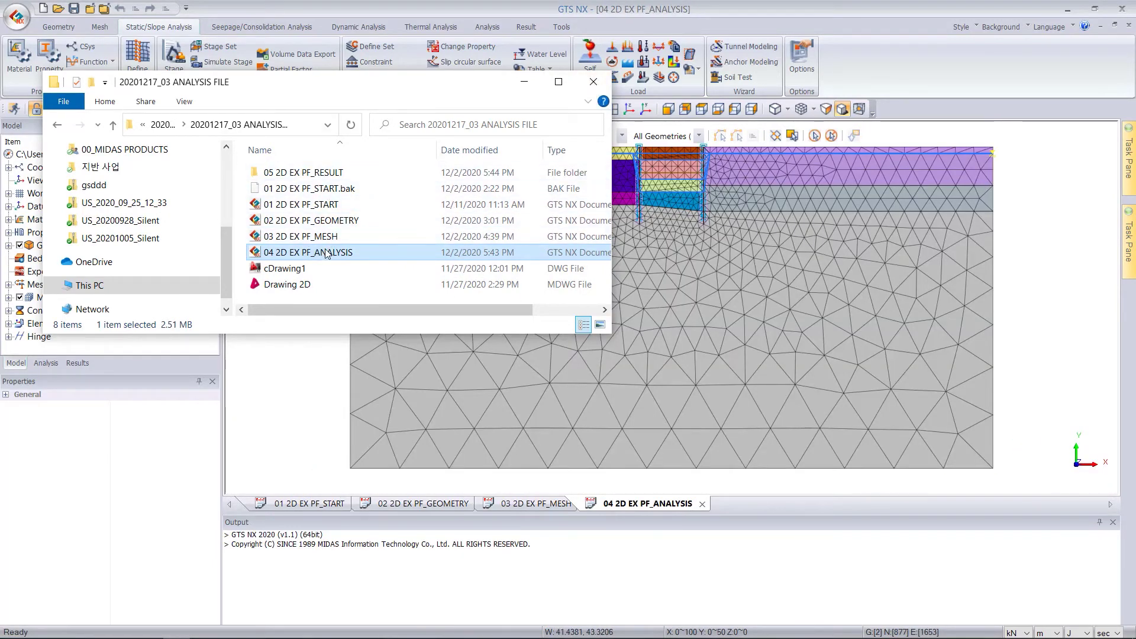
pyautogui.click(524, 81)
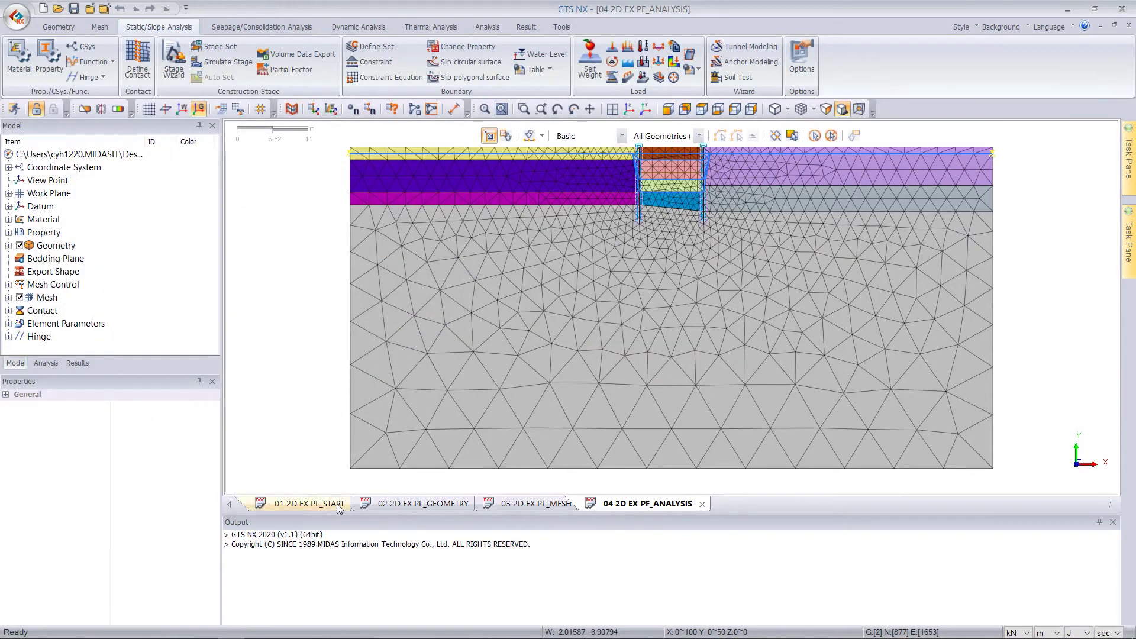
pyautogui.click(403, 504)
pyautogui.click(549, 510)
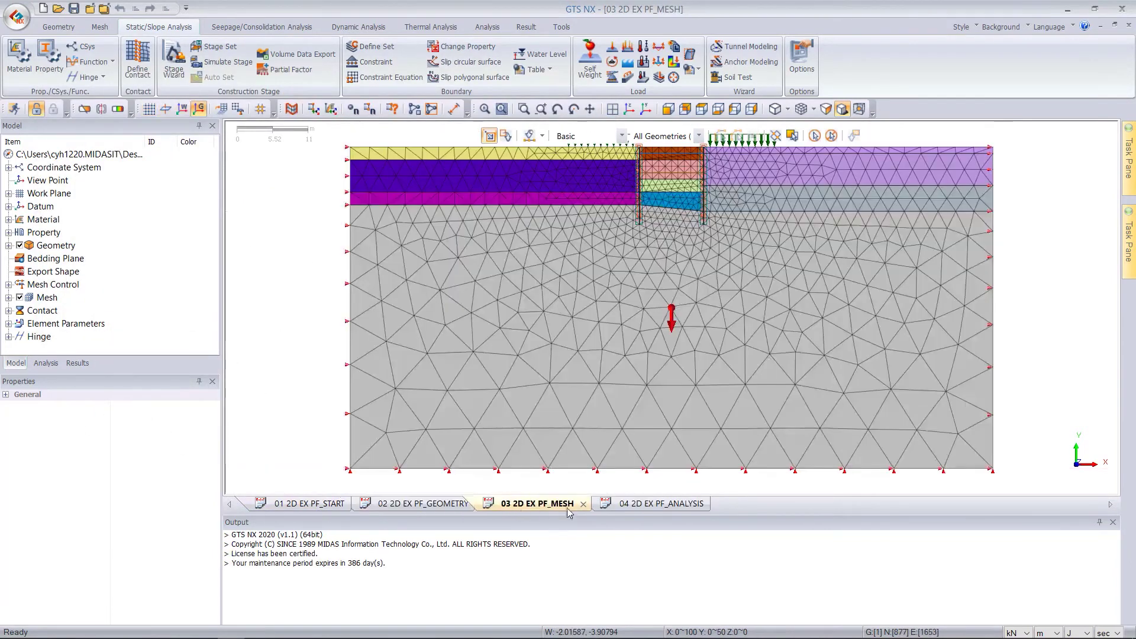
pyautogui.click(651, 508)
pyautogui.click(466, 510)
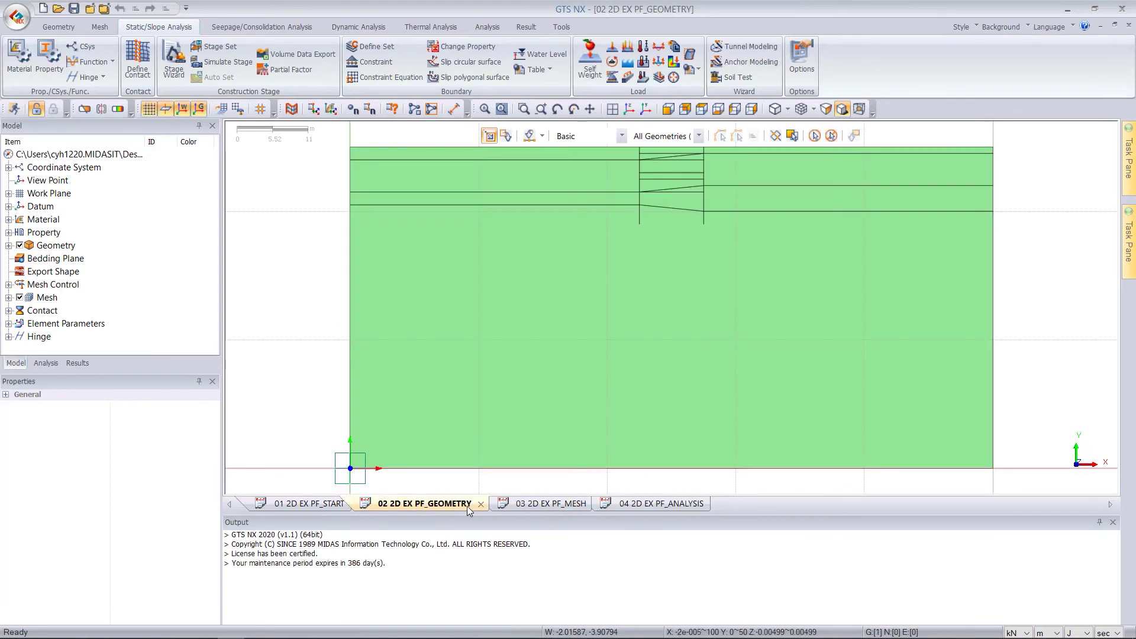
pyautogui.click(481, 504)
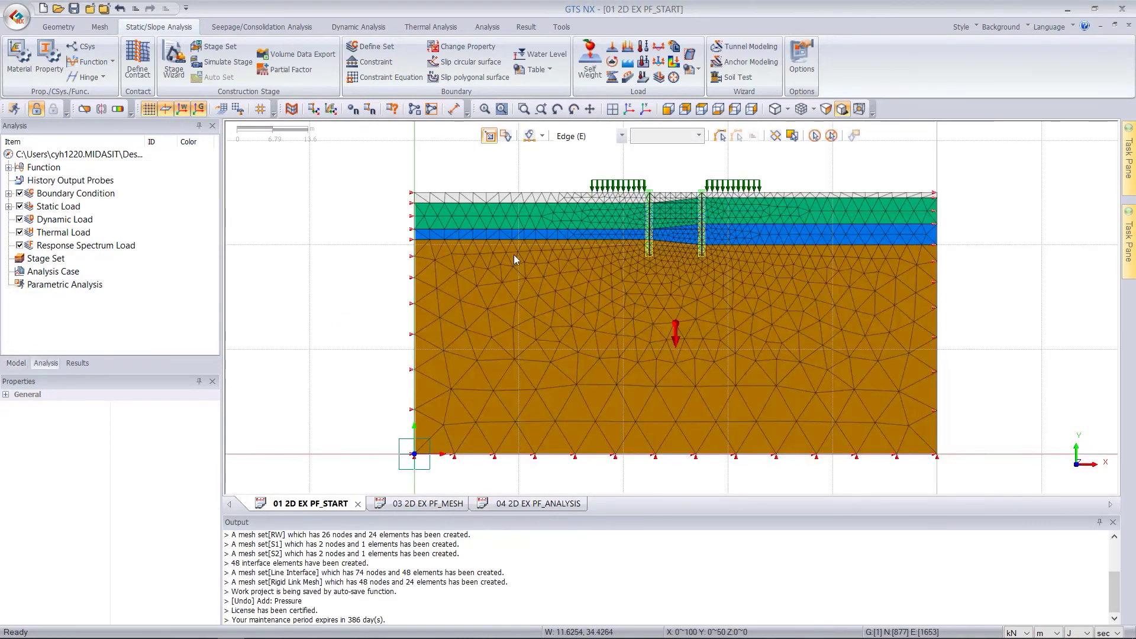
# - Hide all mesh sets in the 01 2D EX PF_START model and show its surface geometry instead
pyautogui.scroll(2, 655, 285)
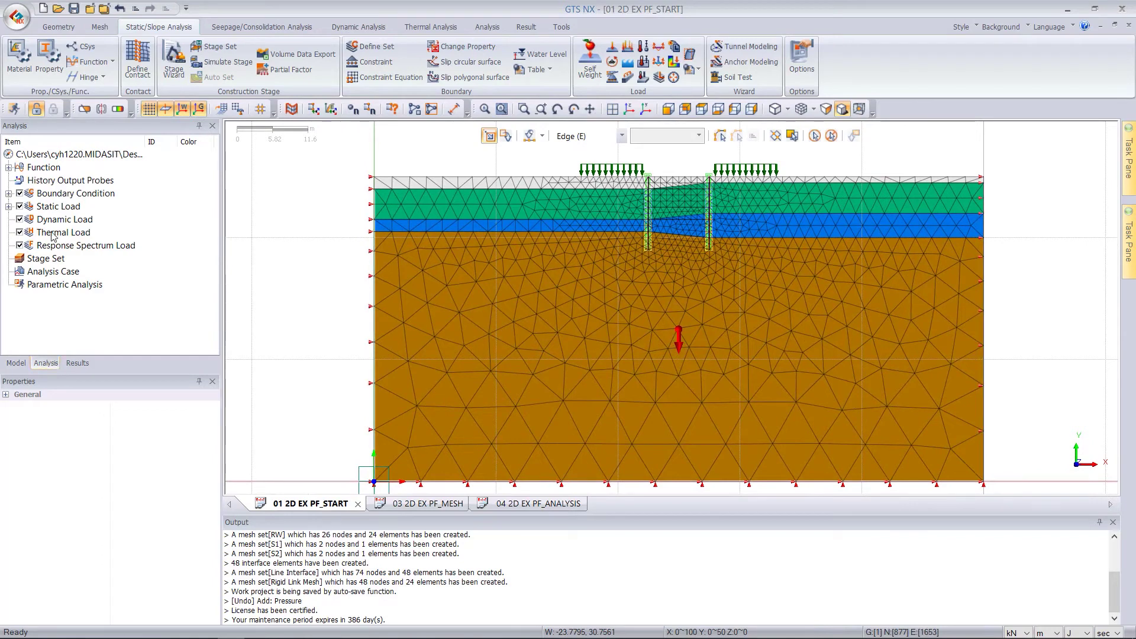
pyautogui.click(16, 363)
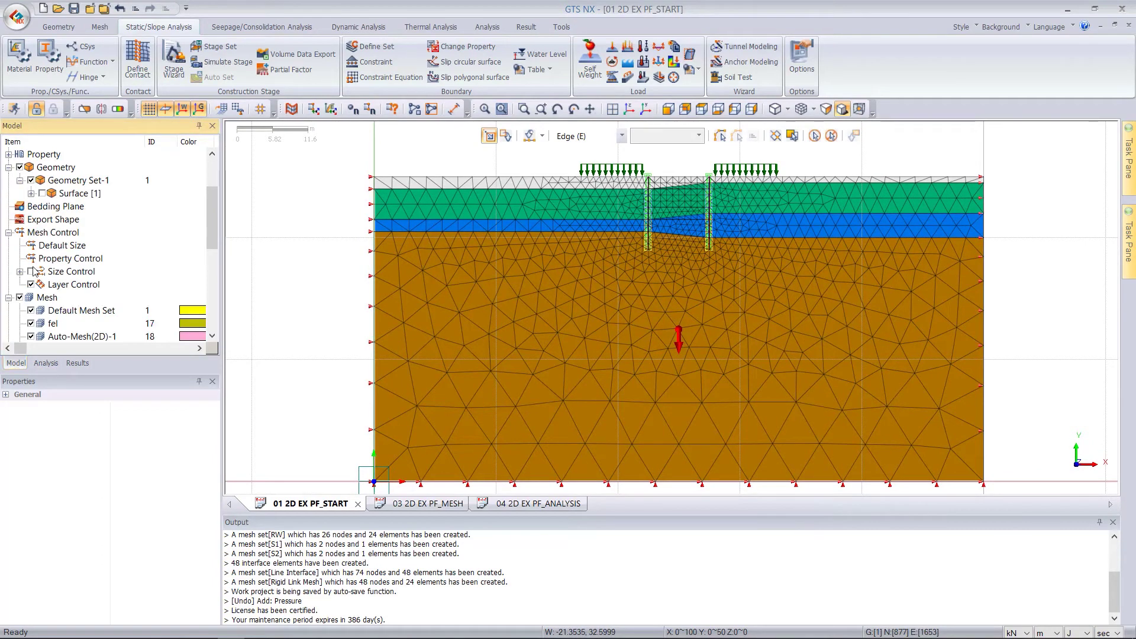
pyautogui.click(19, 298)
pyautogui.click(42, 194)
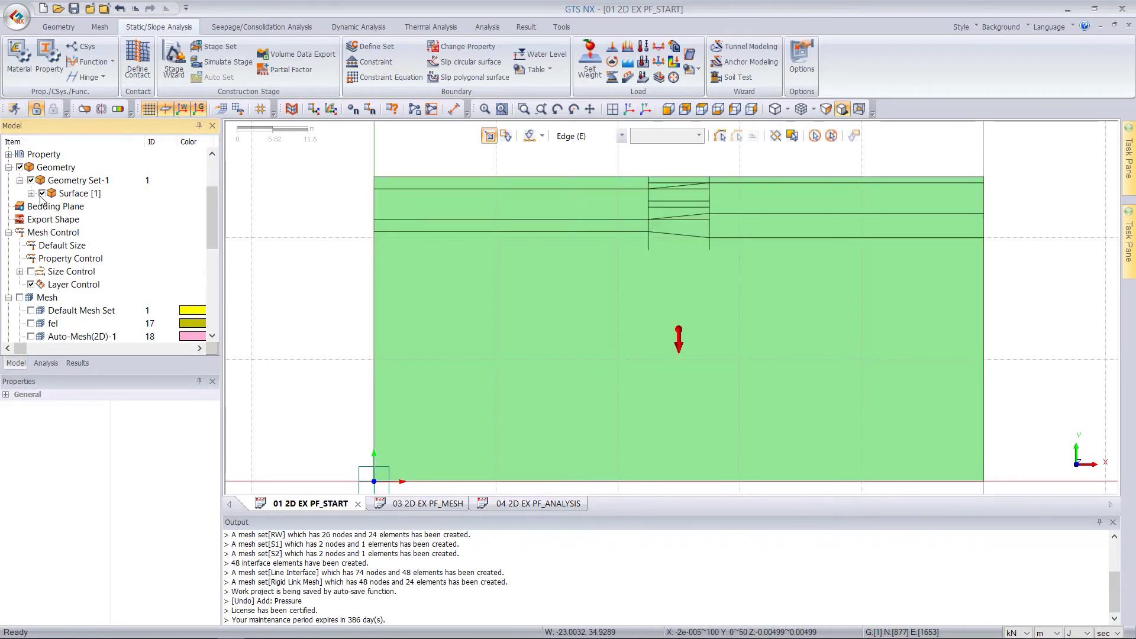
pyautogui.scroll(2, 770, 195)
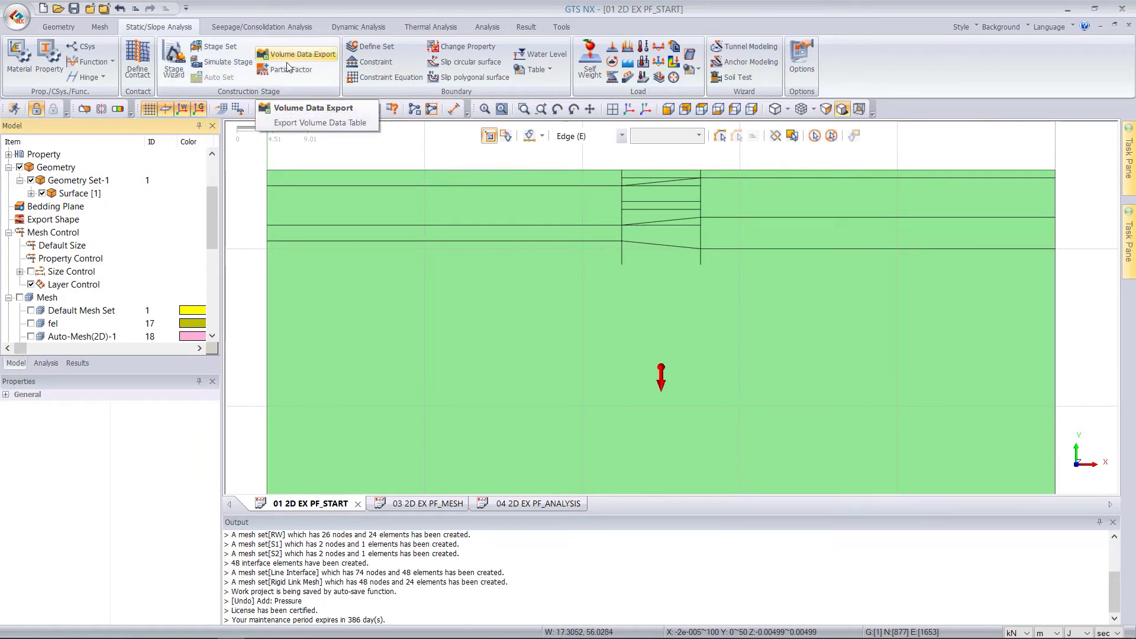
# - Measure the vertical distance between the ground surface and the first layer line at the right excavation wall
pyautogui.click(551, 55)
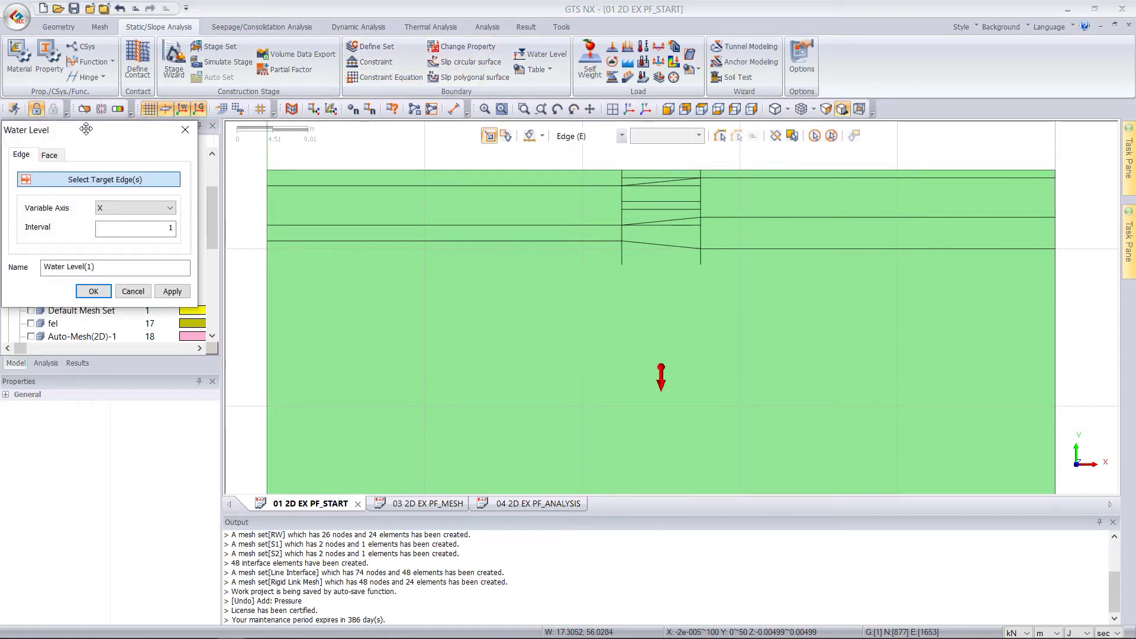
pyautogui.moveTo(86, 129); pyautogui.dragTo(128, 113)
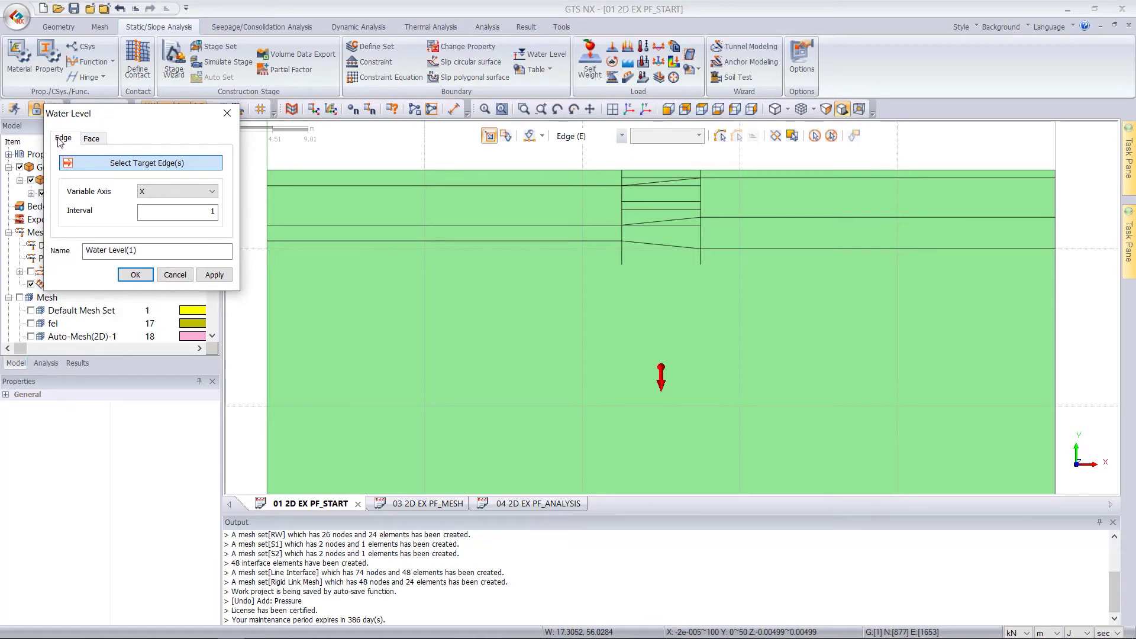
pyautogui.scroll(1, 702, 160)
pyautogui.scroll(3, 702, 158)
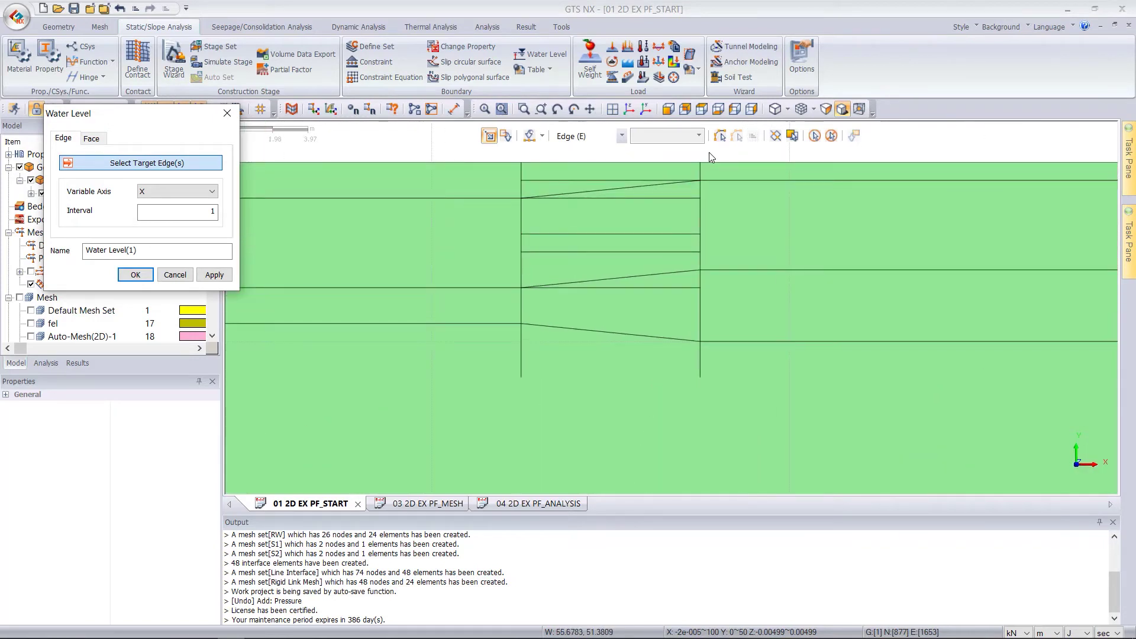
pyautogui.scroll(-3, 716, 153)
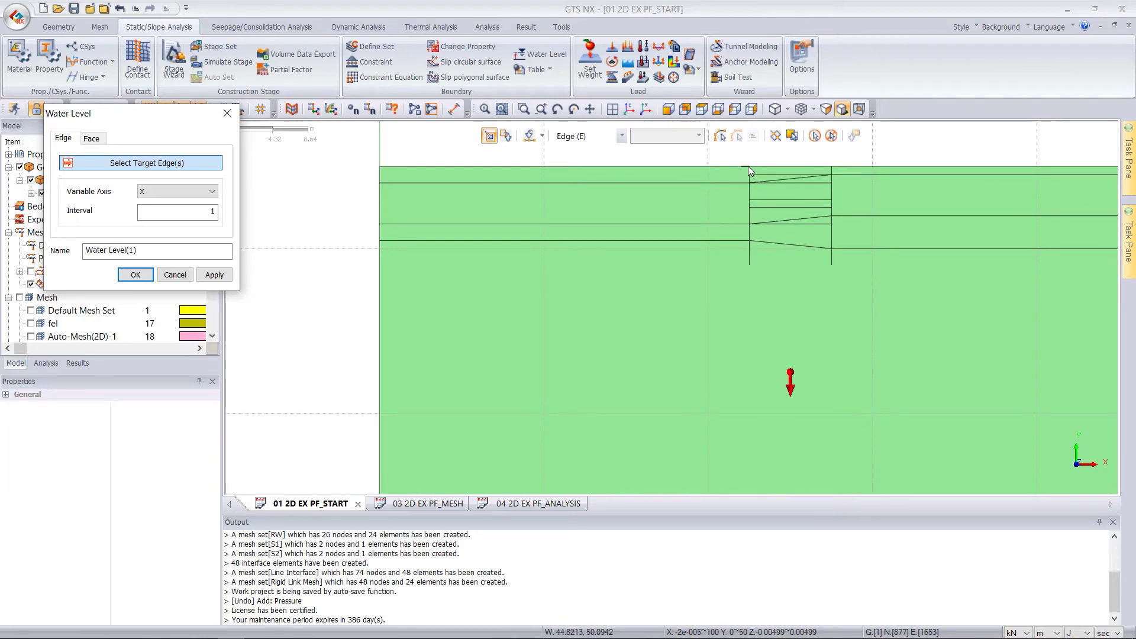
pyautogui.click(895, 157)
pyautogui.hotkey('ctrl', 'm')
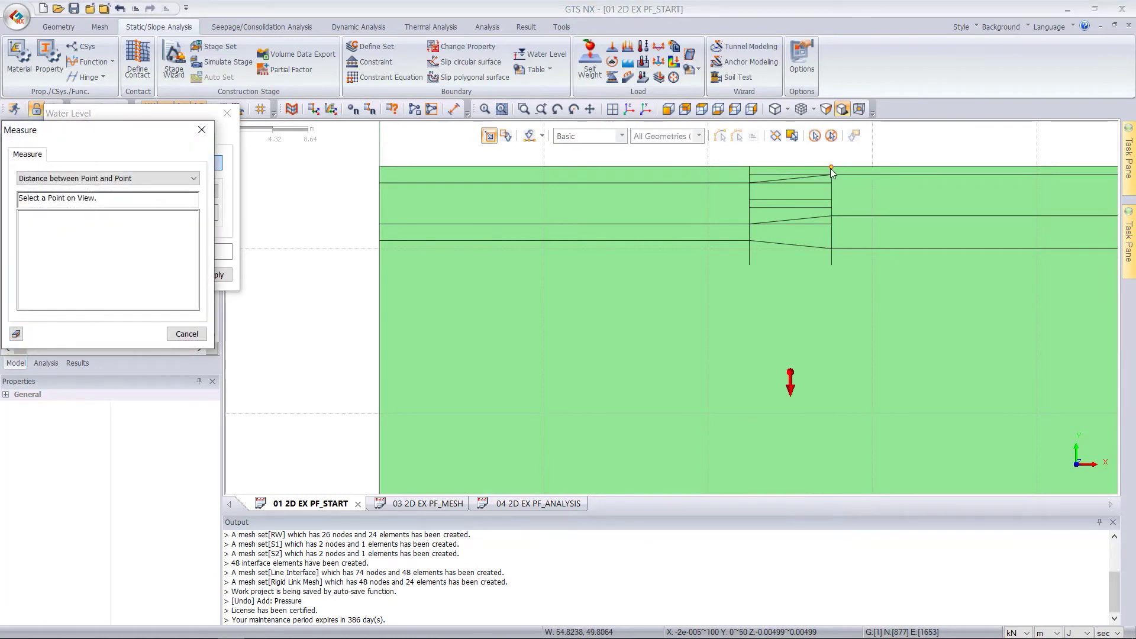
pyautogui.click(830, 168)
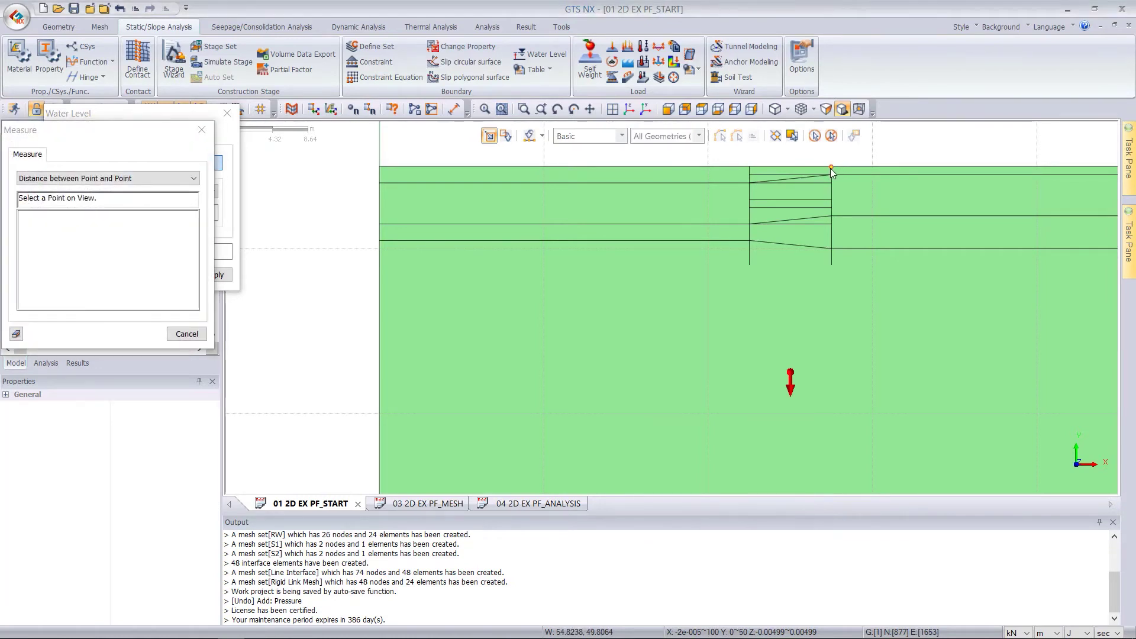
pyautogui.click(832, 173)
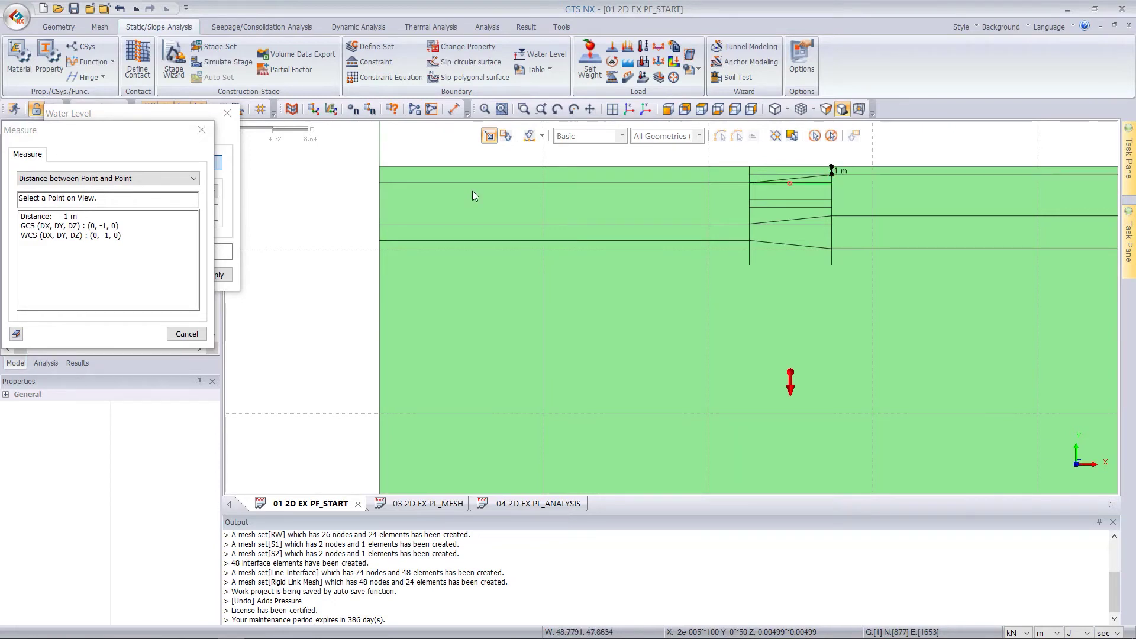
pyautogui.click(202, 130)
pyautogui.click(228, 113)
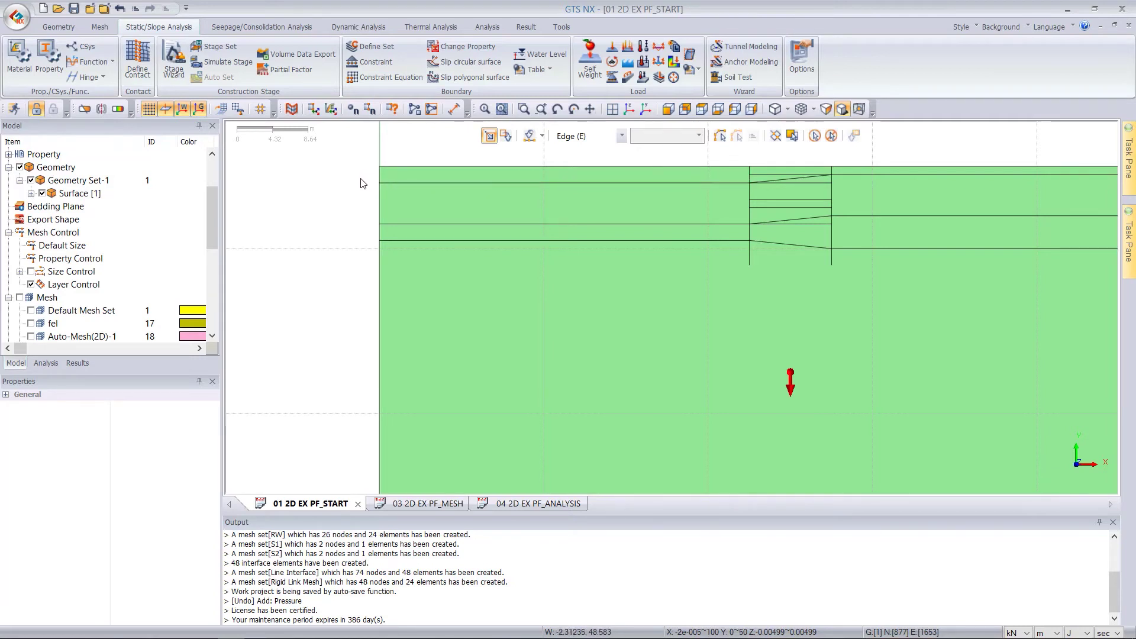
# - Draw a horizontal line in Geometry Set-1 from the left wall, just below ground level, with relative end location -50, 0
pyautogui.click(65, 31)
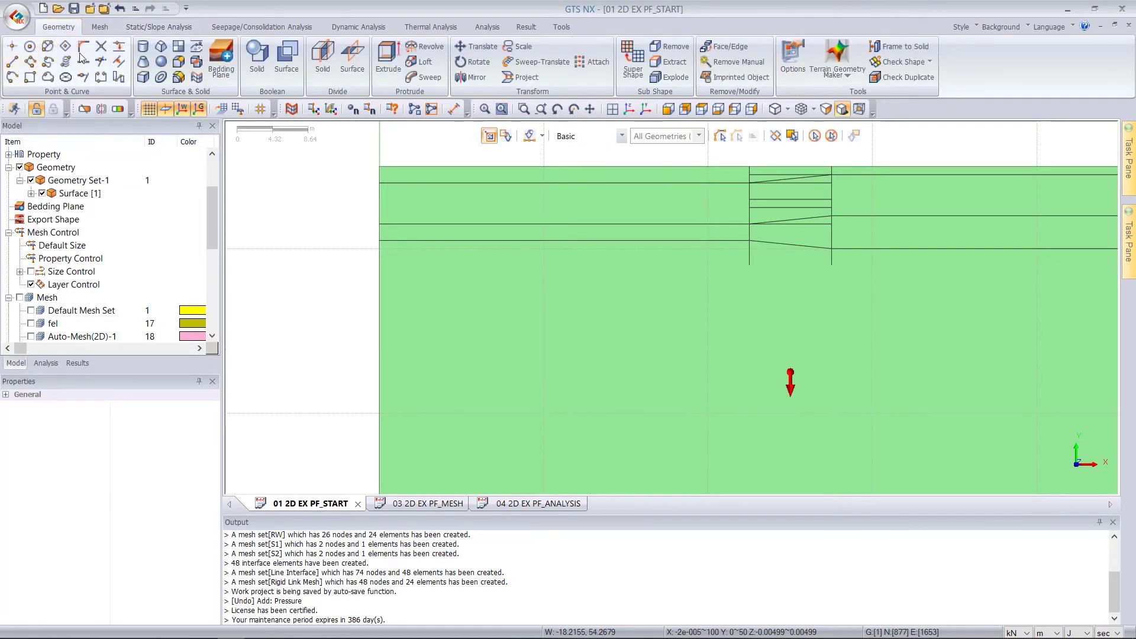
pyautogui.click(31, 62)
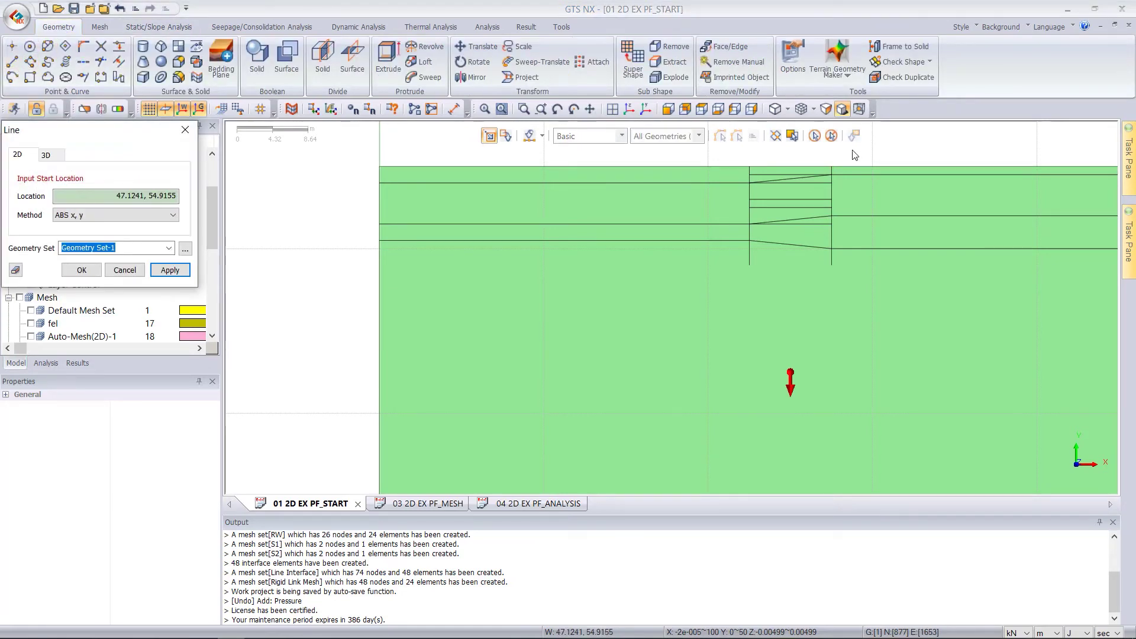
pyautogui.click(750, 175)
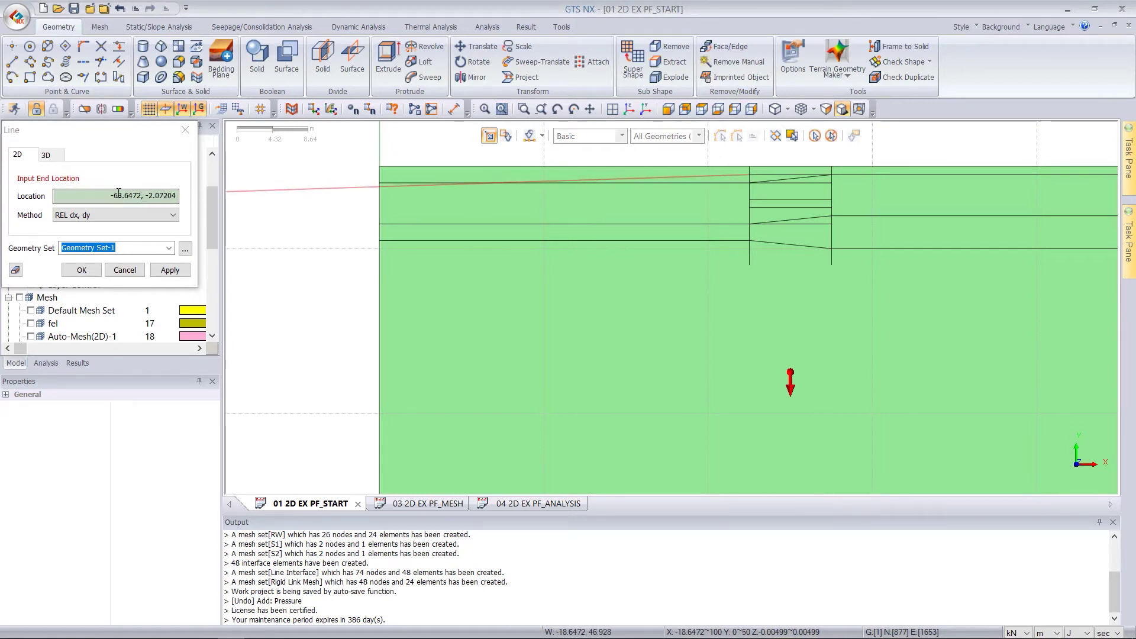
pyautogui.click(174, 196)
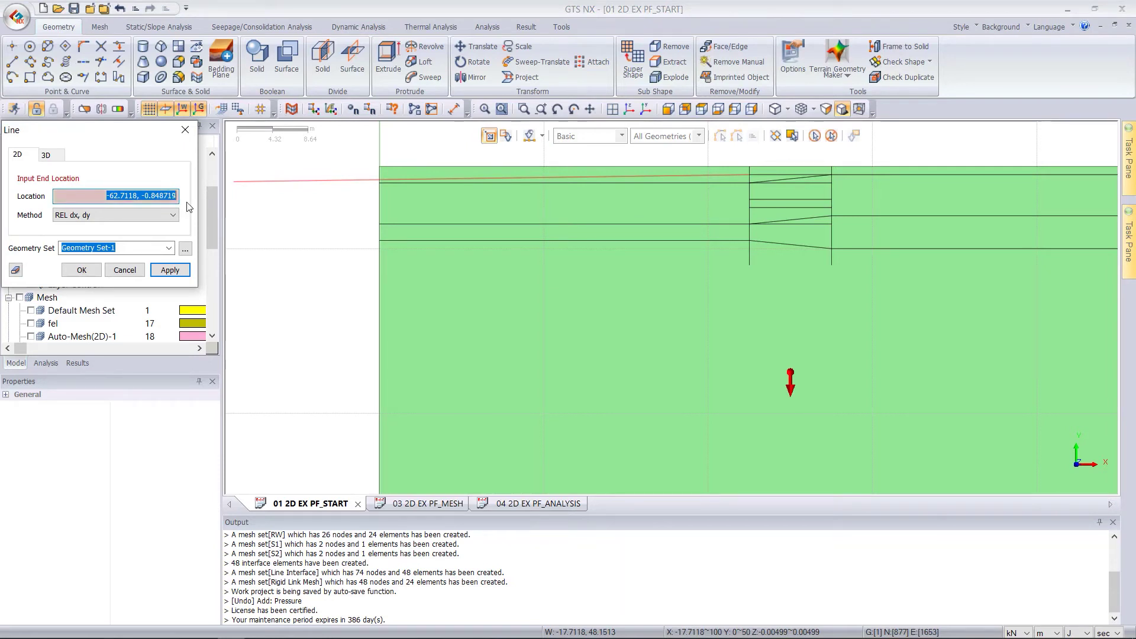
pyautogui.write('-50,0')
pyautogui.click(81, 269)
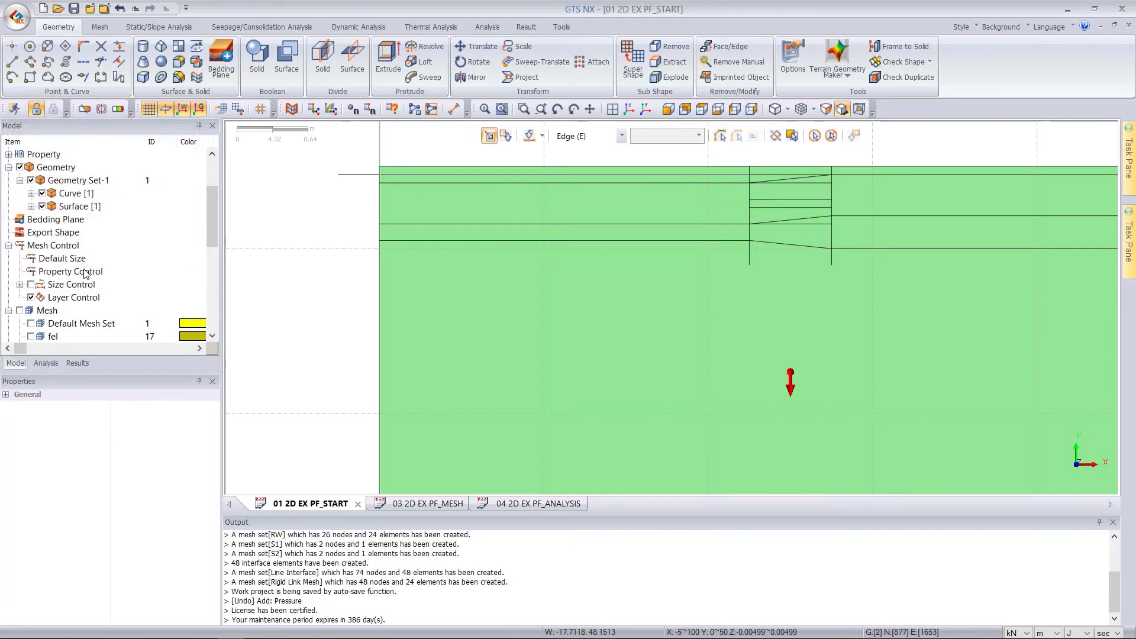
# - Trim the part of the new line that extends past the model's left boundary edge
pyautogui.scroll(1, 314, 178)
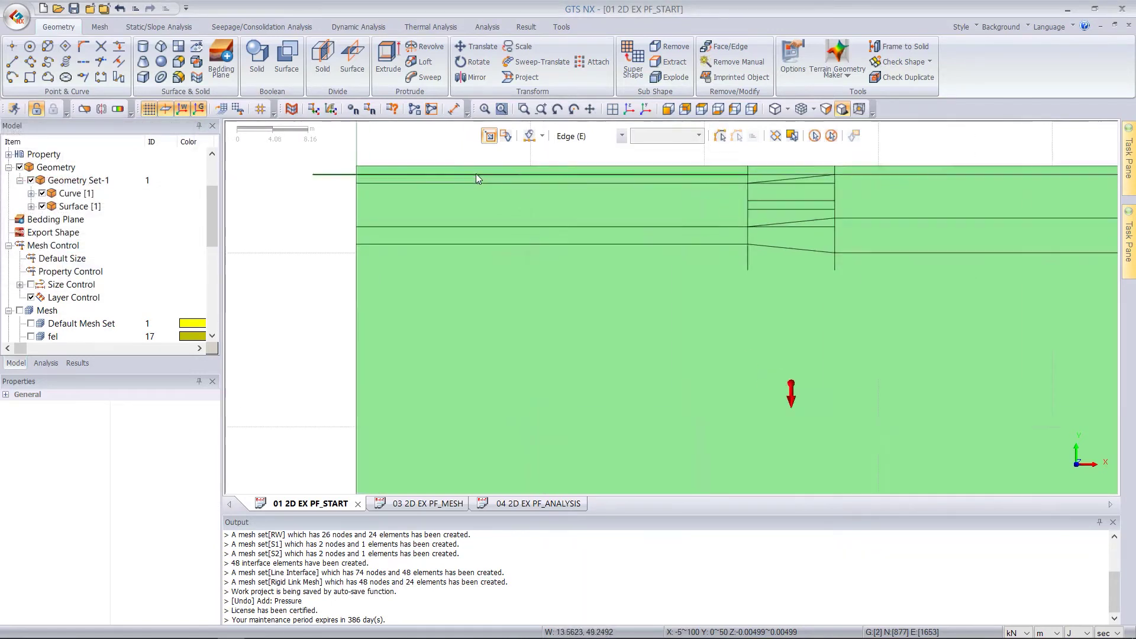
pyautogui.click(102, 63)
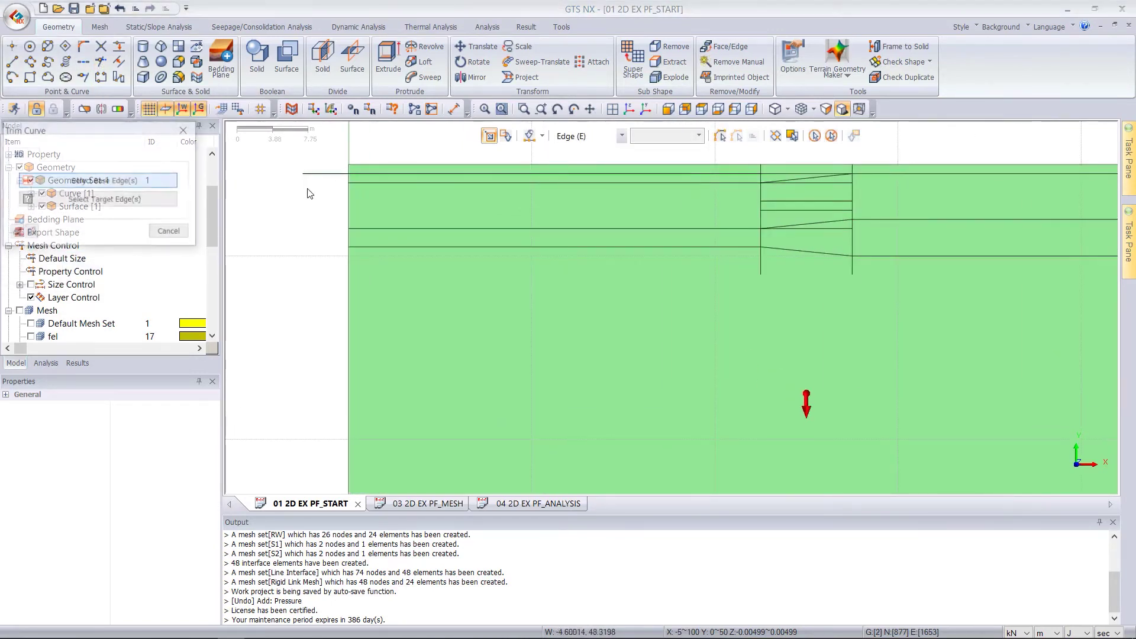
pyautogui.click(348, 179)
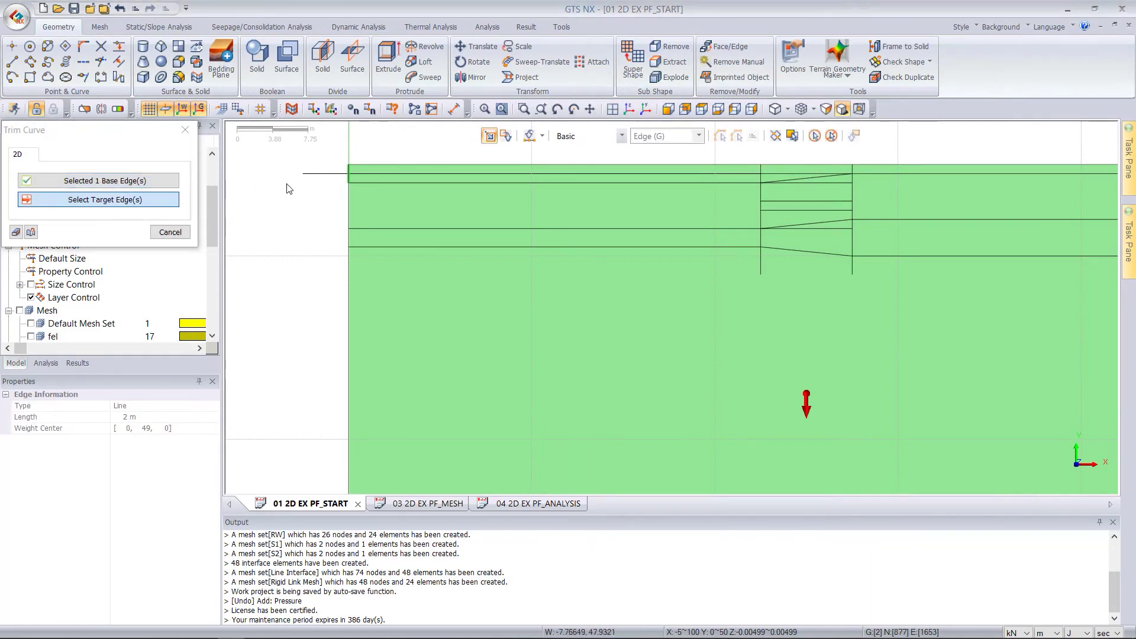
pyautogui.click(170, 232)
pyautogui.scroll(-3, 400, 186)
pyautogui.scroll(2, 476, 180)
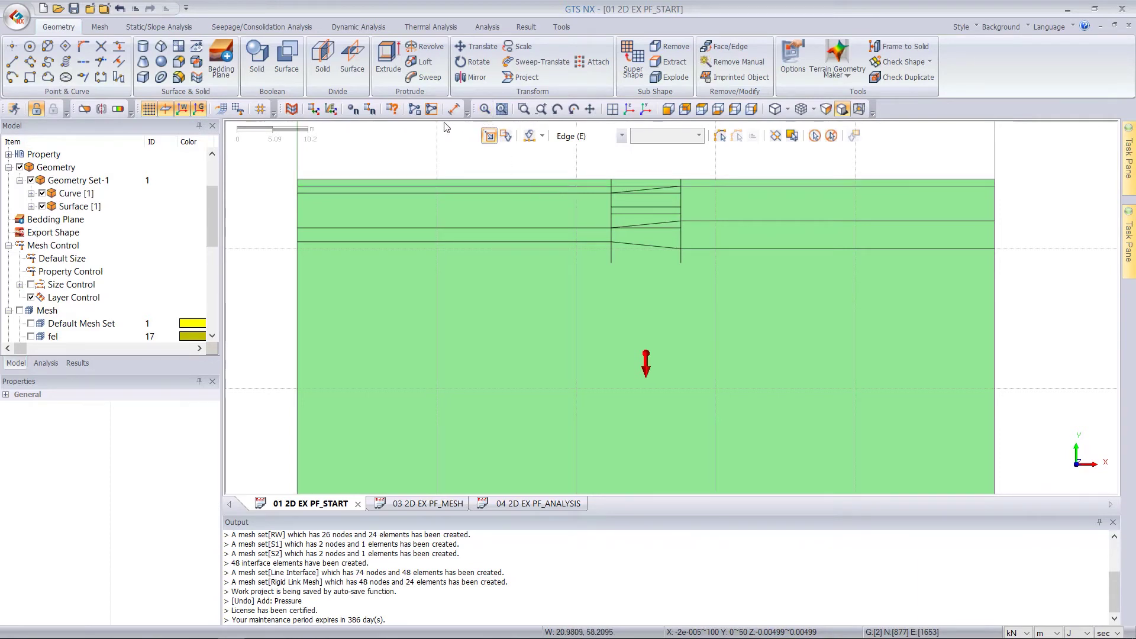
# - Create a water level named initial from the three aligned horizontal edges left of, inside and right of the excavation
pyautogui.click(153, 27)
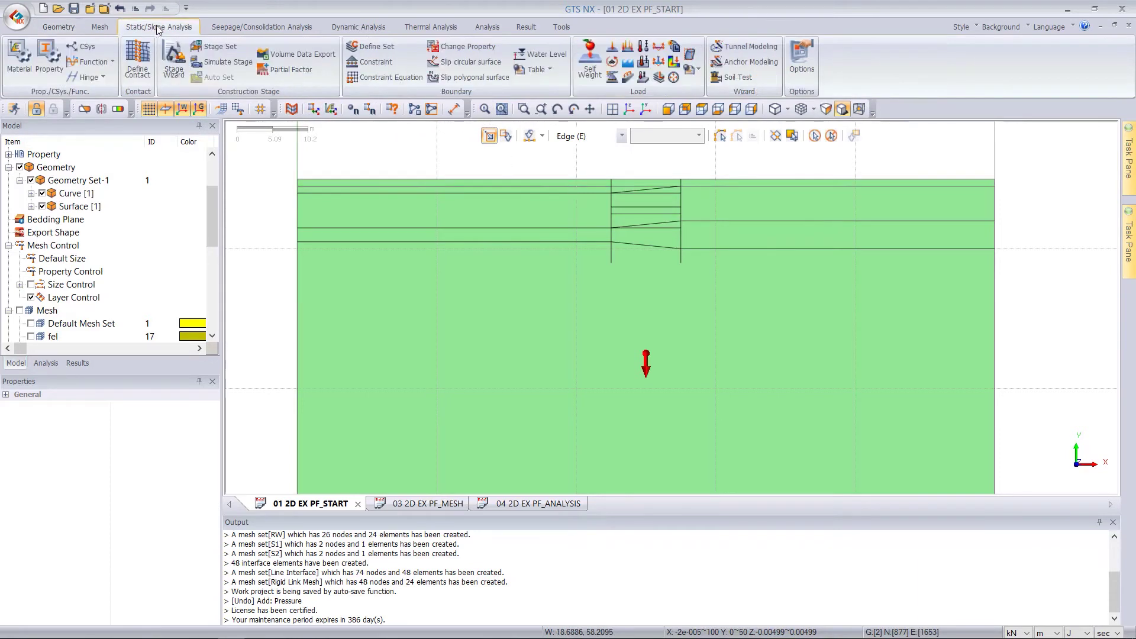
pyautogui.click(542, 54)
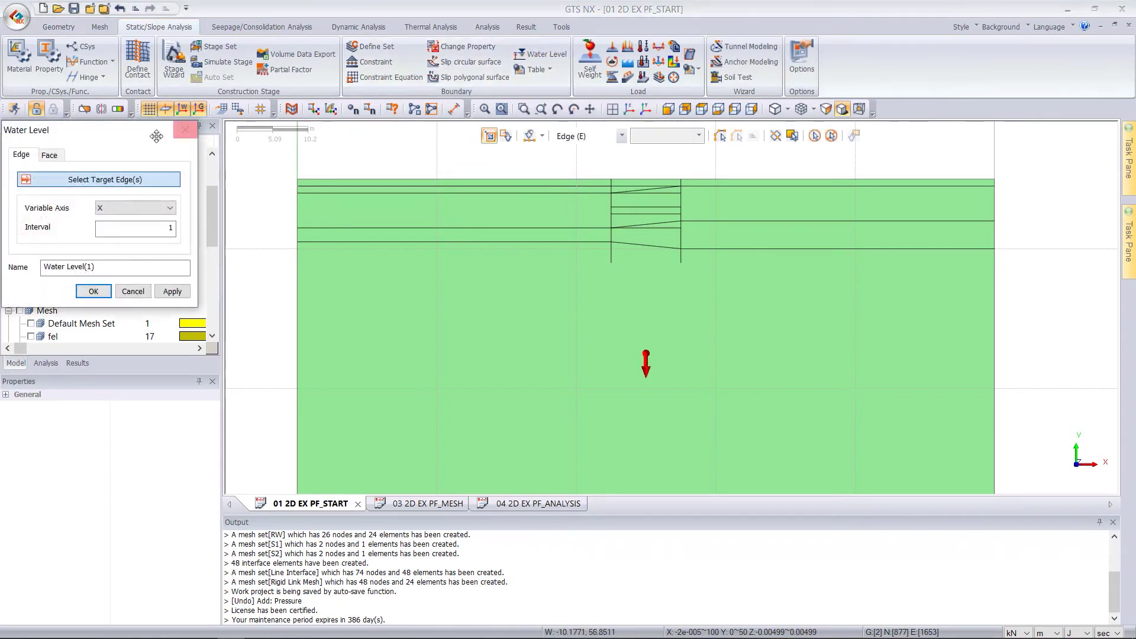
pyautogui.click(551, 187)
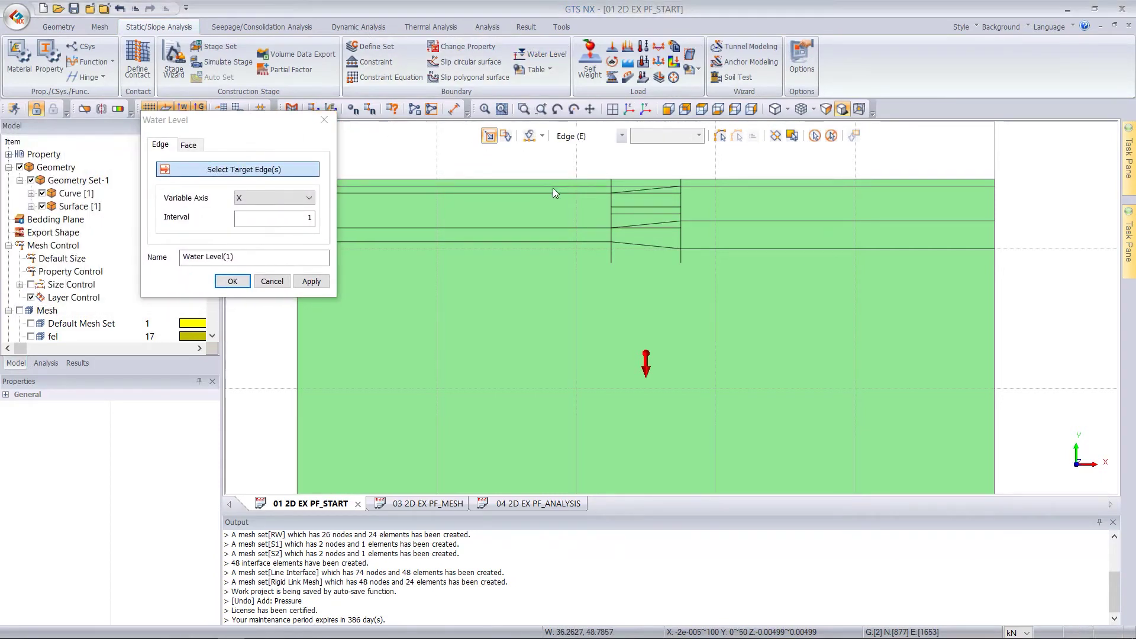
pyautogui.click(670, 188)
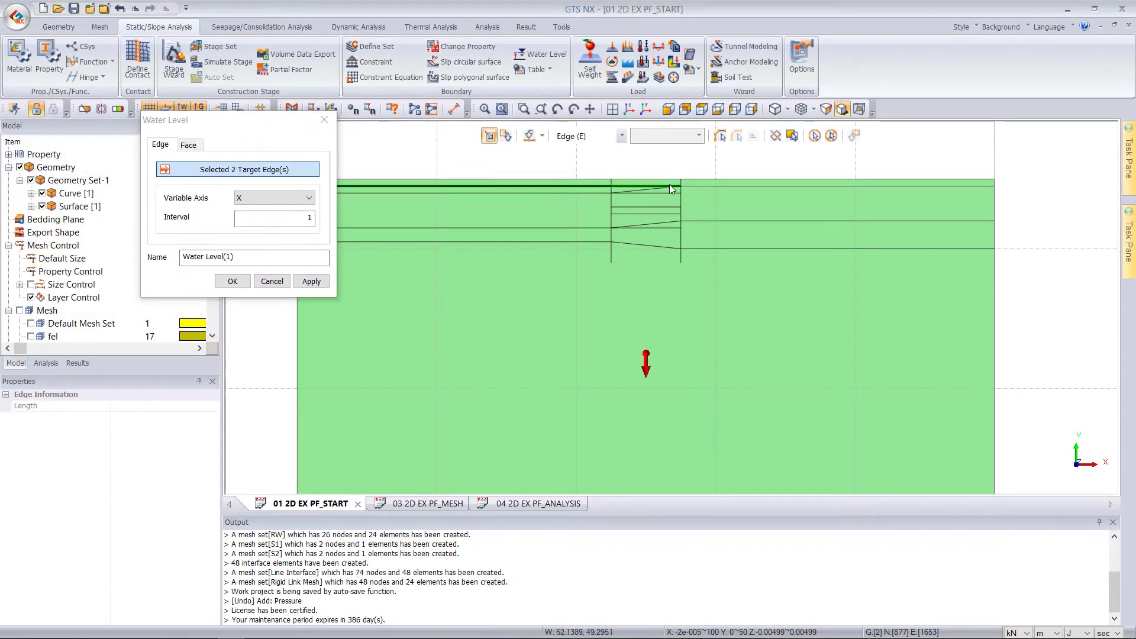
pyautogui.click(701, 185)
pyautogui.moveTo(247, 257); pyautogui.dragTo(131, 264)
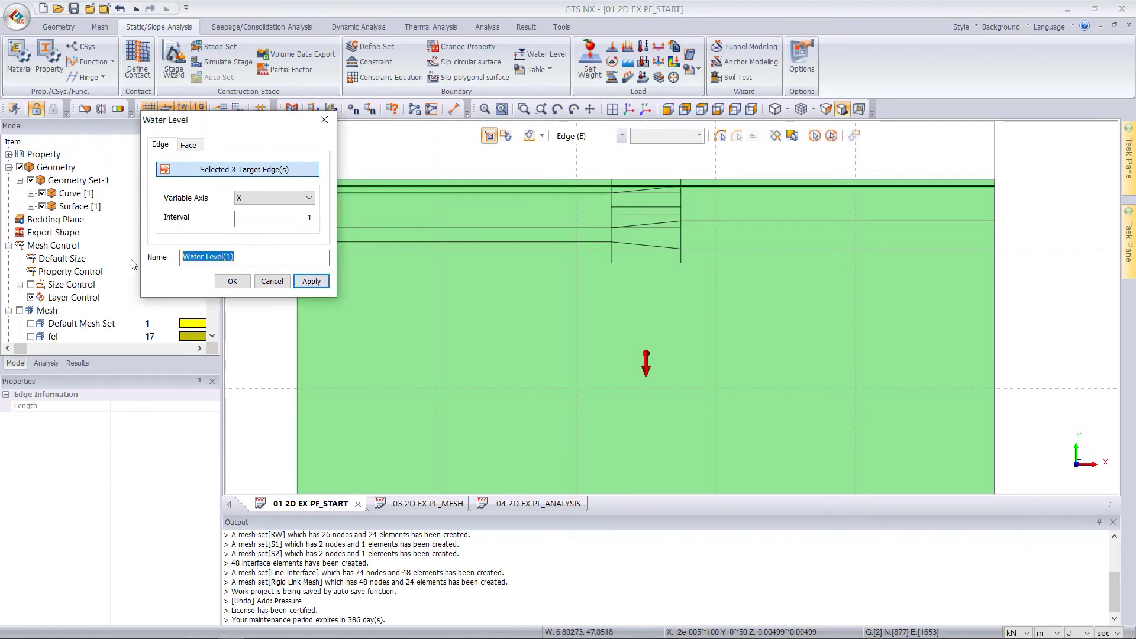
pyautogui.write('initial')
pyautogui.click(308, 285)
# - Create a water level named ex1 from the two outer edges and the lower first-stage edge inside the excavation
pyautogui.moveTo(284, 121); pyautogui.dragTo(235, 116)
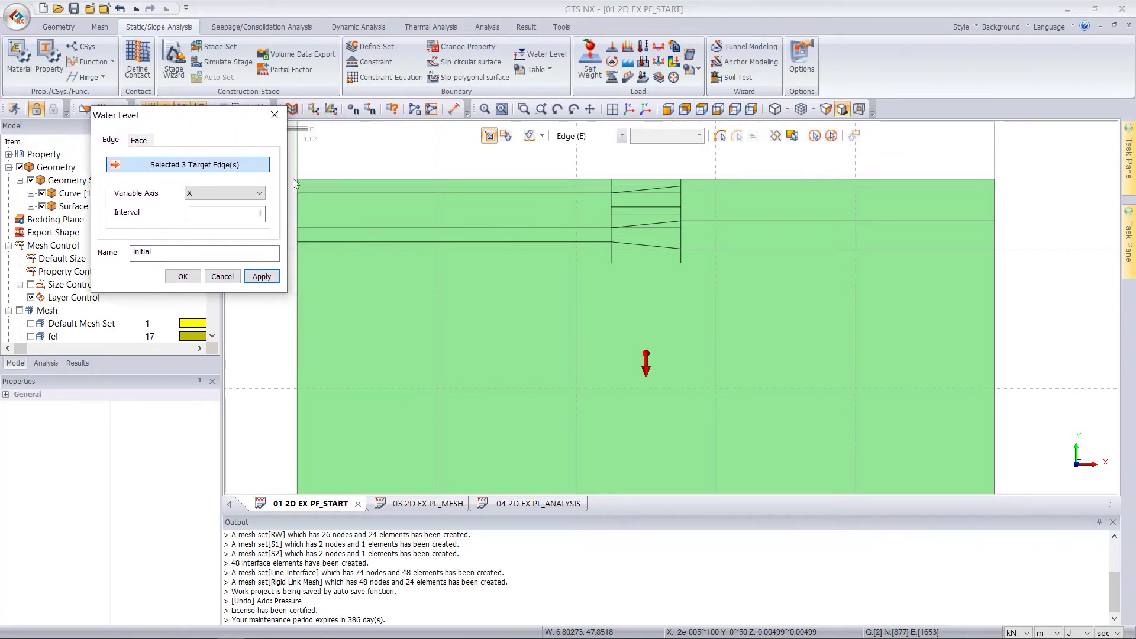
pyautogui.click(580, 187)
pyautogui.click(651, 193)
pyautogui.click(712, 187)
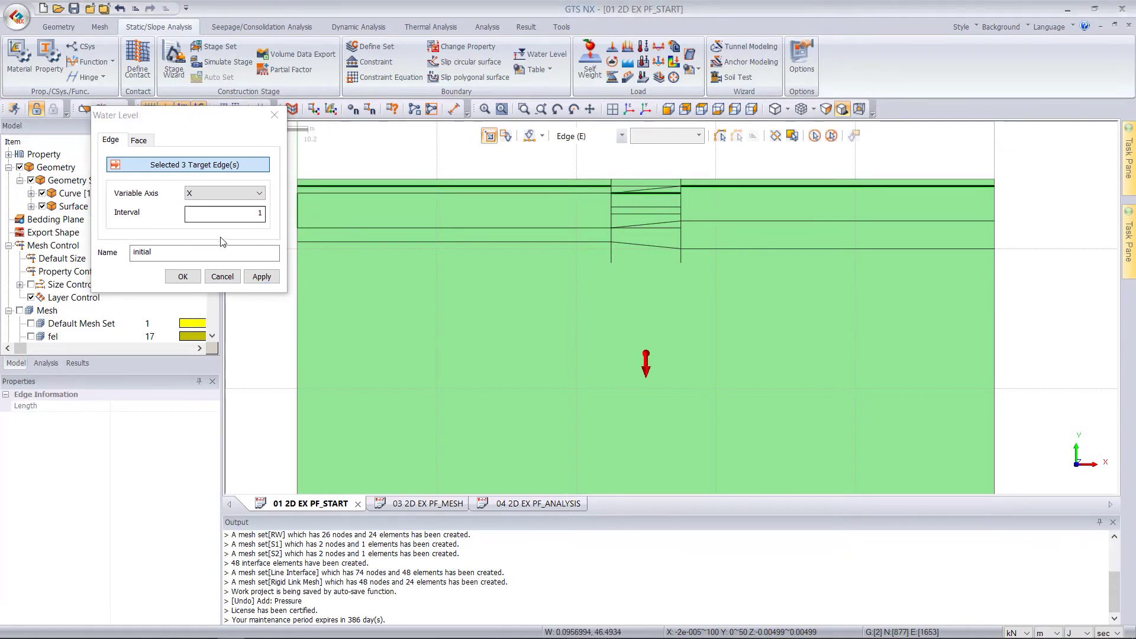
pyautogui.moveTo(154, 253); pyautogui.dragTo(127, 250)
pyautogui.write('ex1')
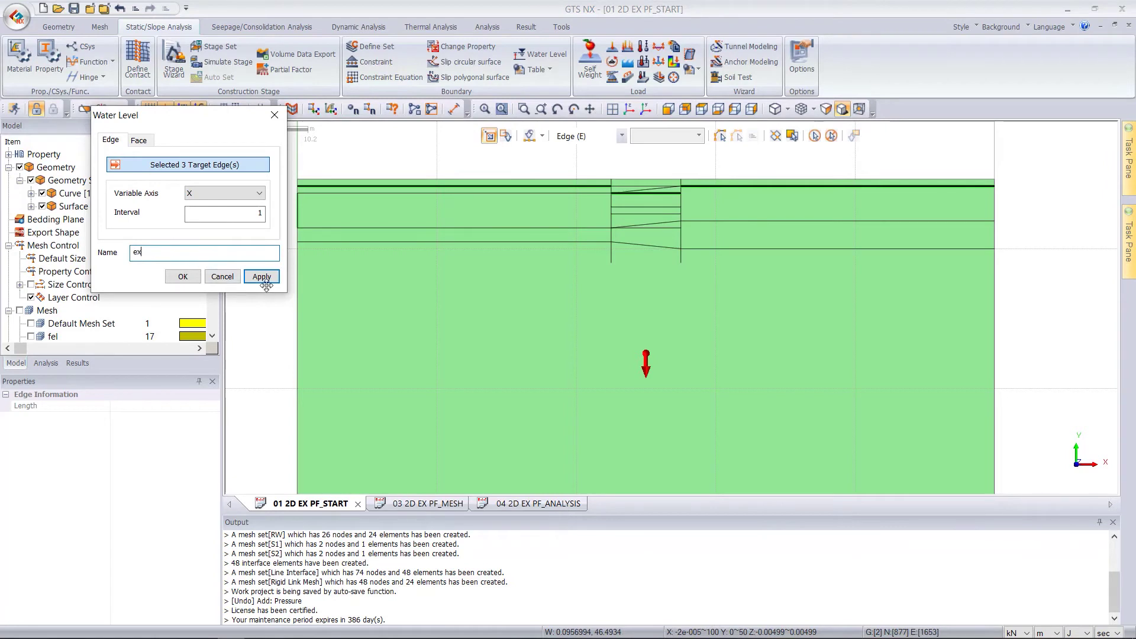
pyautogui.click(262, 277)
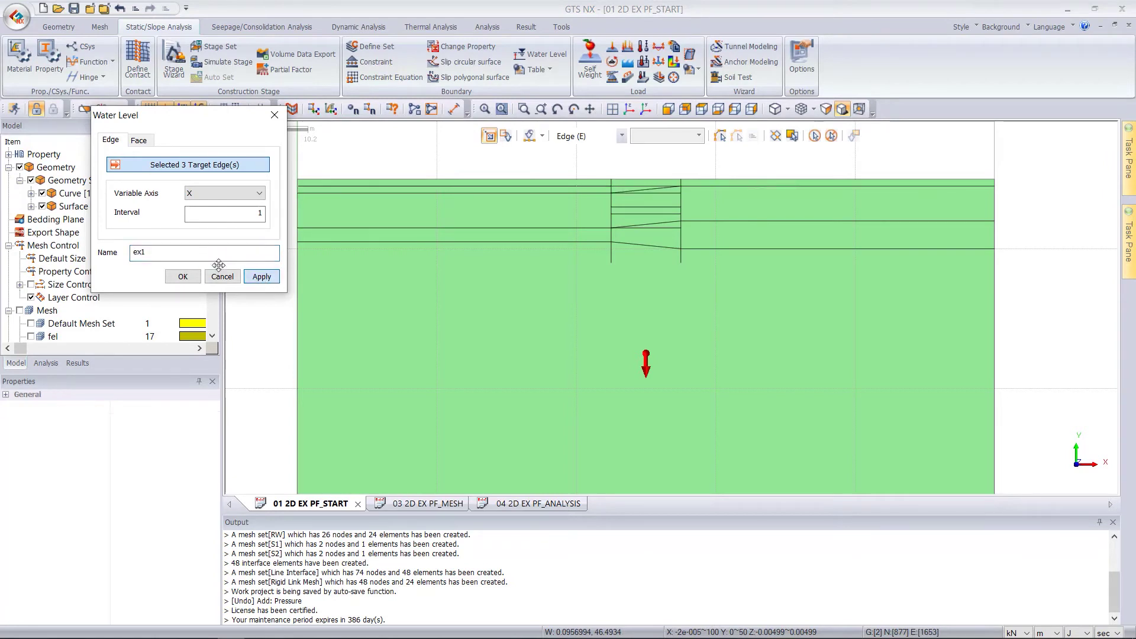
# - Create a water level named ex2 from the two outer edges and the lower second-stage edge inside the excavation
pyautogui.click(532, 187)
pyautogui.click(661, 215)
pyautogui.click(724, 187)
pyautogui.doubleClick(191, 251)
pyautogui.write('ex2')
# - Create a water level named fel from the two outer edges and the final excavation level edge between the walls
pyautogui.click(528, 186)
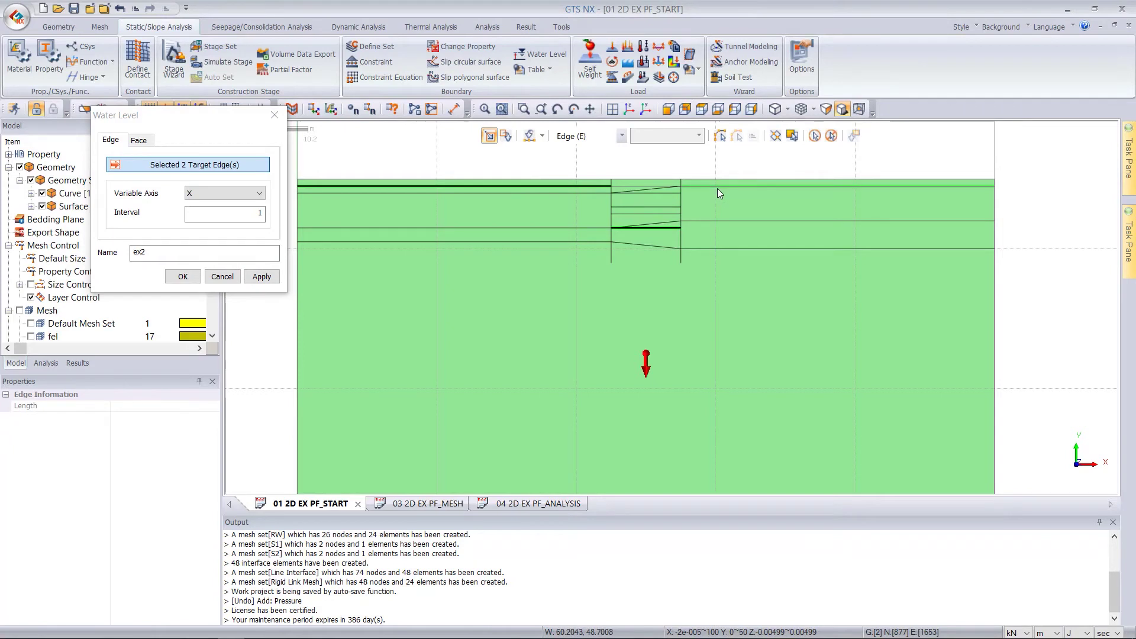
pyautogui.doubleClick(177, 253)
pyautogui.write('fel')
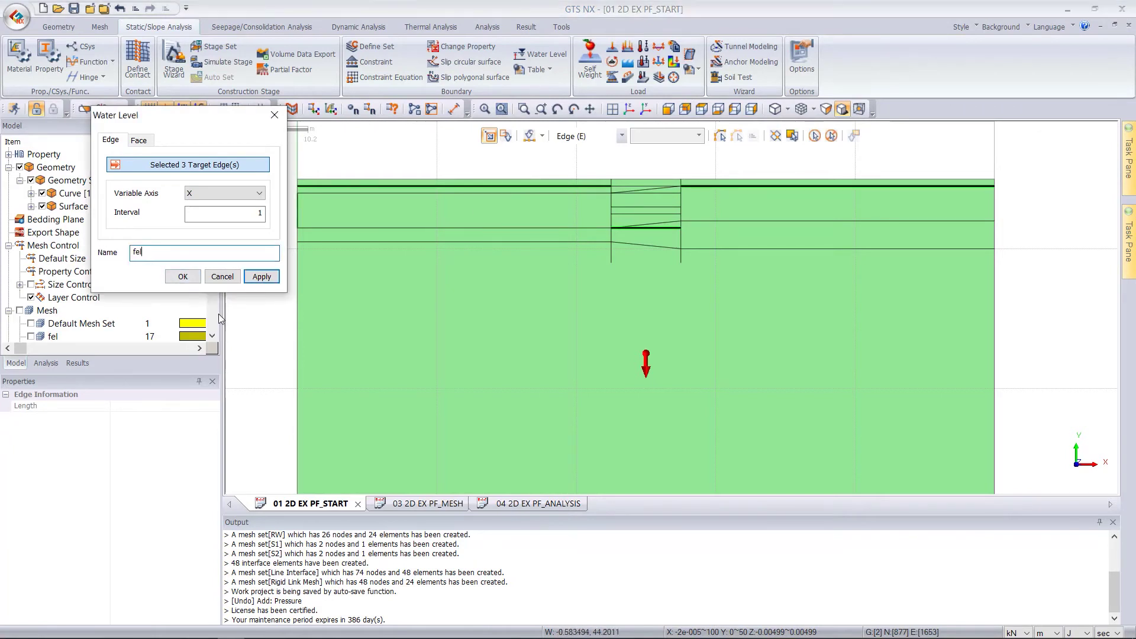
pyautogui.click(182, 276)
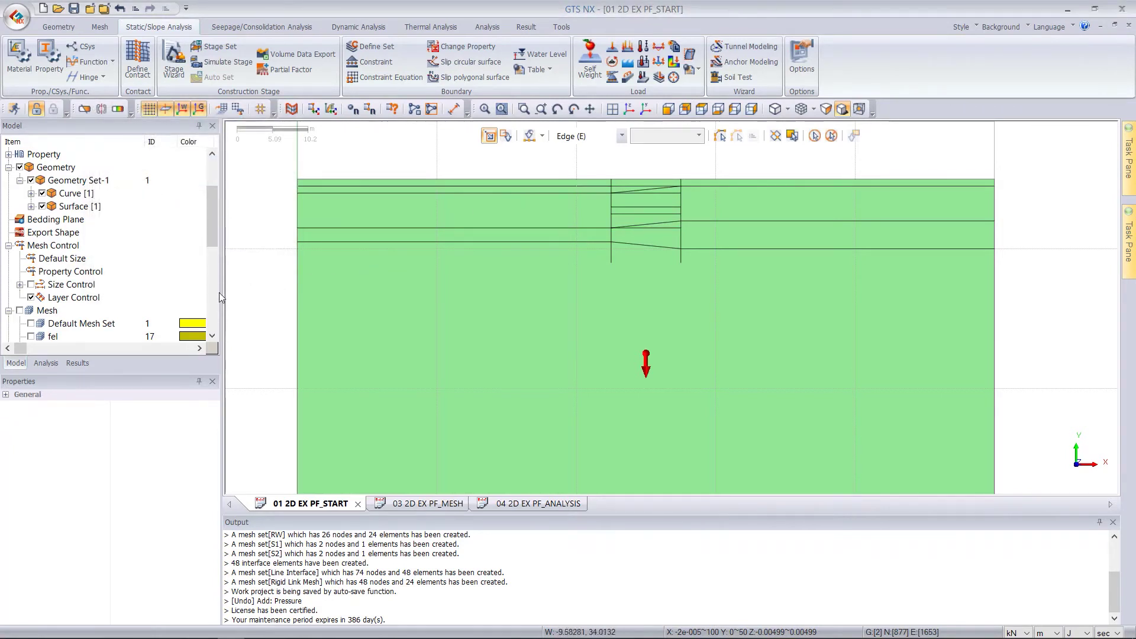
# - Examine the general functions created for the water levels and review the coordinate and value table of the initial function
pyautogui.click(51, 362)
pyautogui.doubleClick(47, 168)
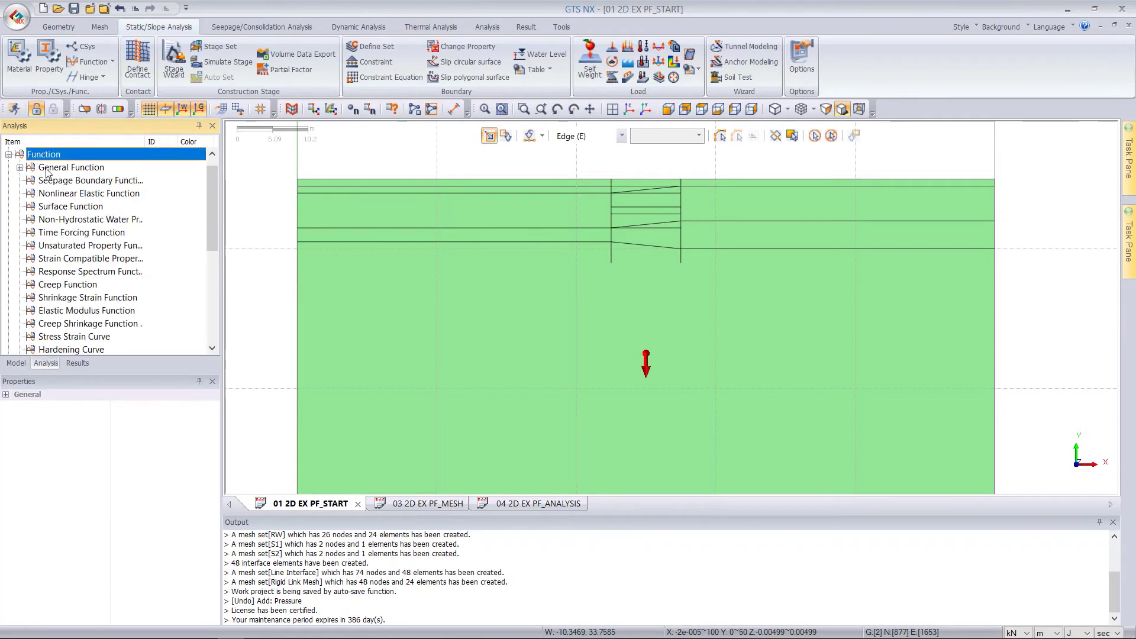
pyautogui.doubleClick(67, 168)
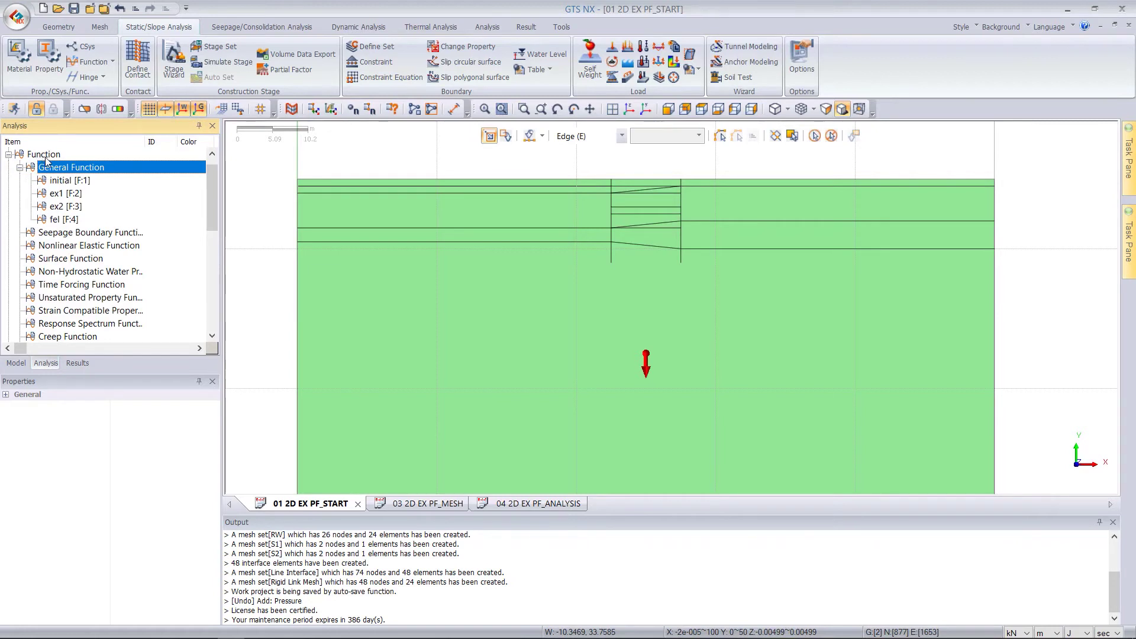
pyautogui.click(63, 183)
pyautogui.rightClick(64, 184)
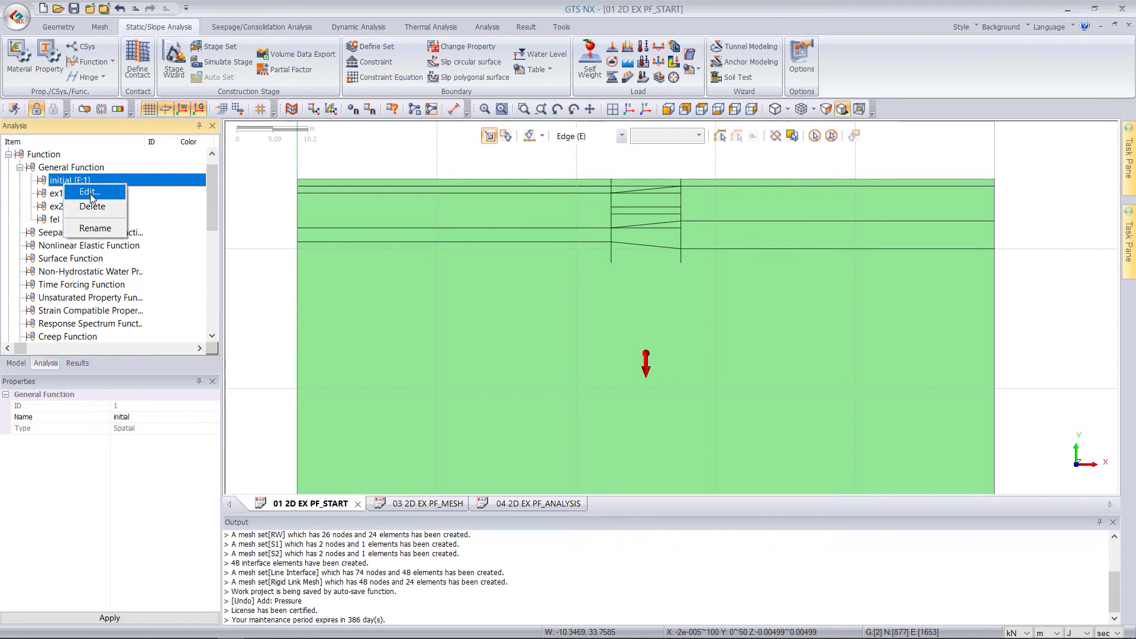
pyautogui.click(91, 195)
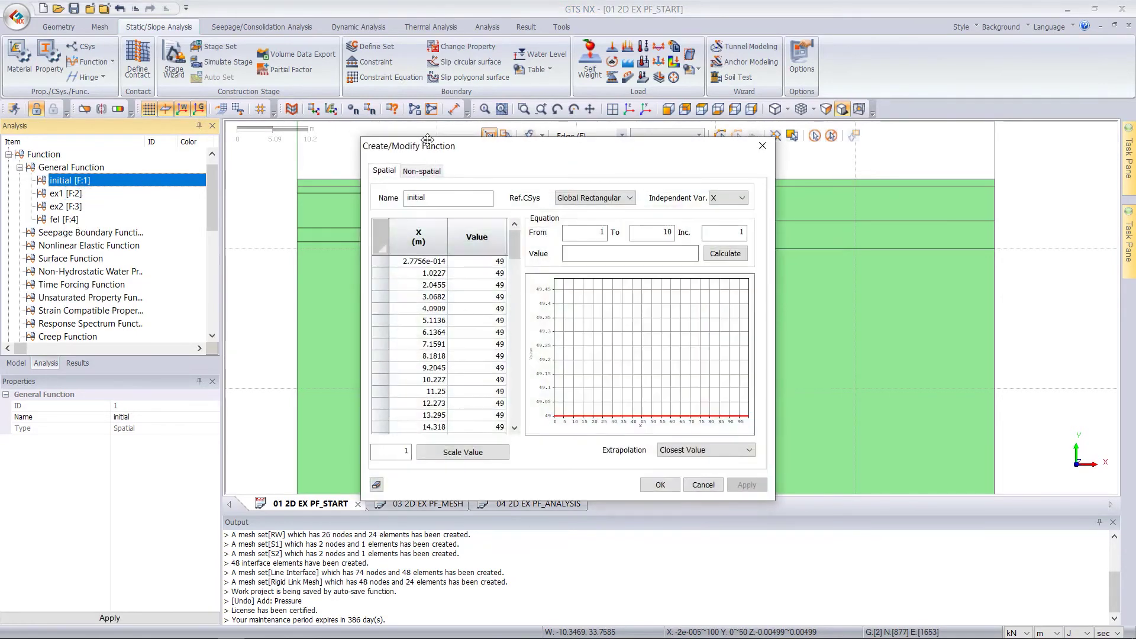
pyautogui.moveTo(540, 142); pyautogui.dragTo(242, 130)
pyautogui.scroll(-20, 141, 279)
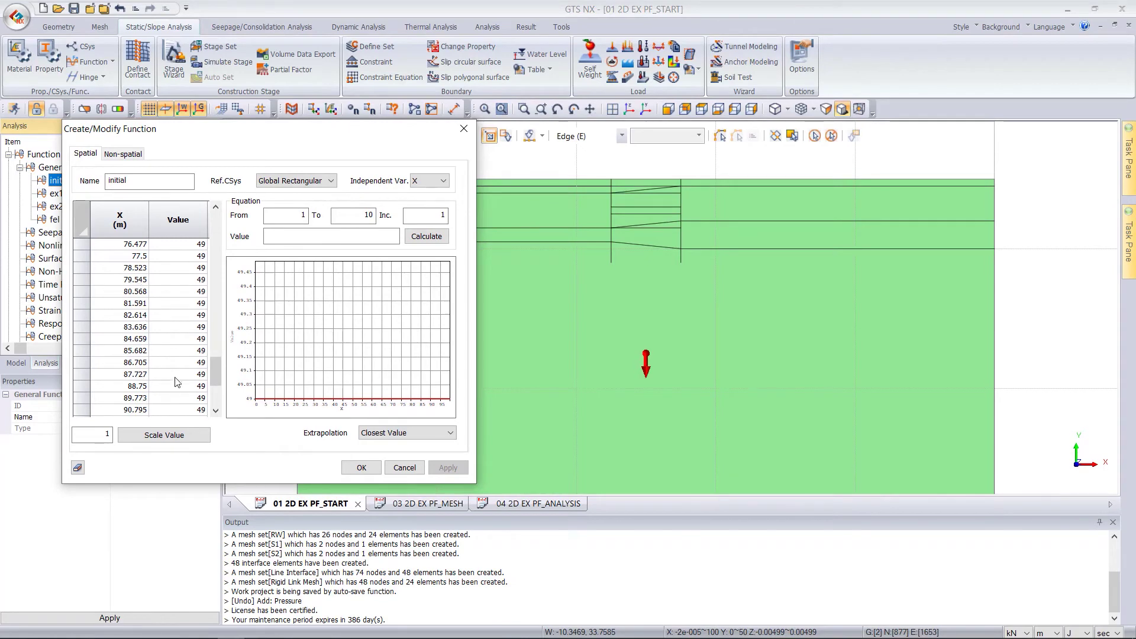
pyautogui.scroll(8, 175, 396)
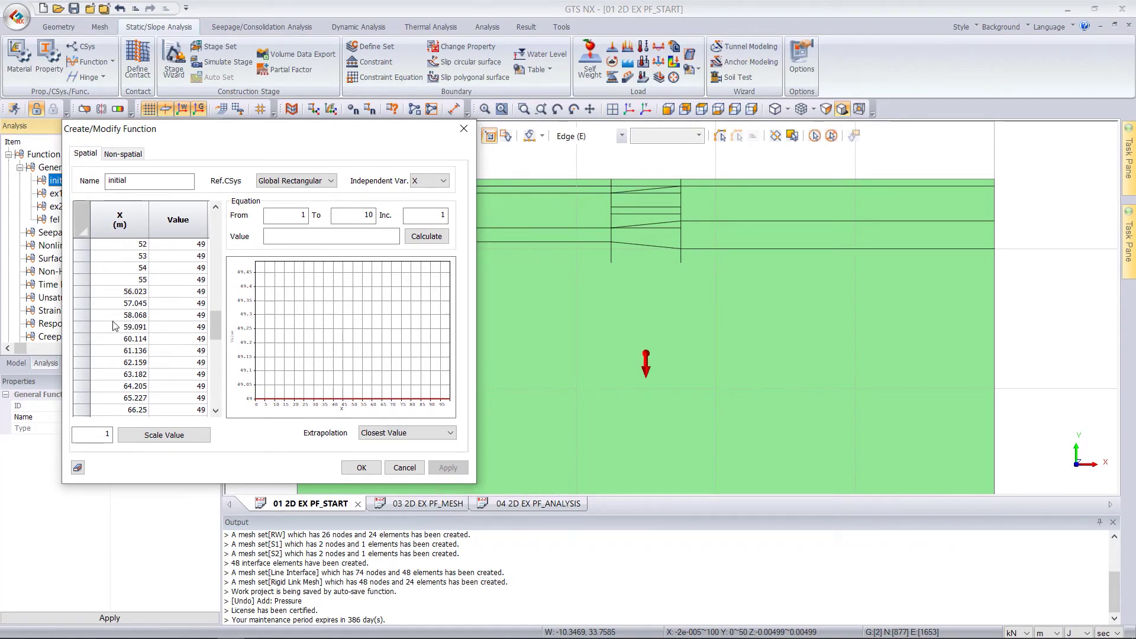
pyautogui.click(404, 468)
pyautogui.doubleClick(69, 168)
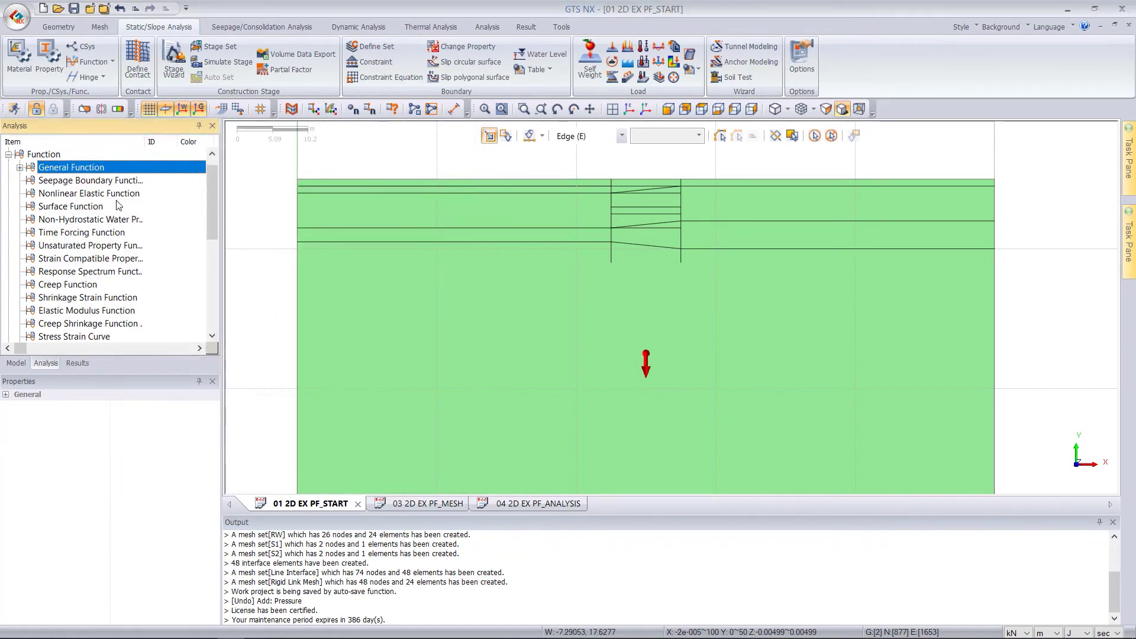
pyautogui.doubleClick(51, 168)
pyautogui.doubleClick(51, 168)
pyautogui.doubleClick(47, 155)
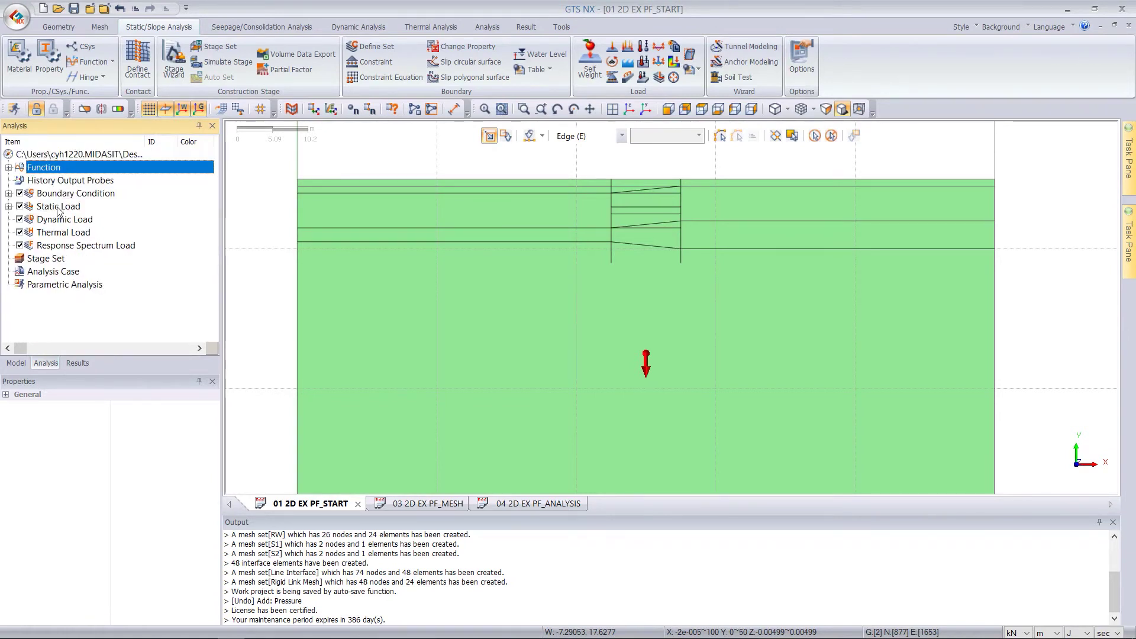
pyautogui.scroll(-3, 651, 188)
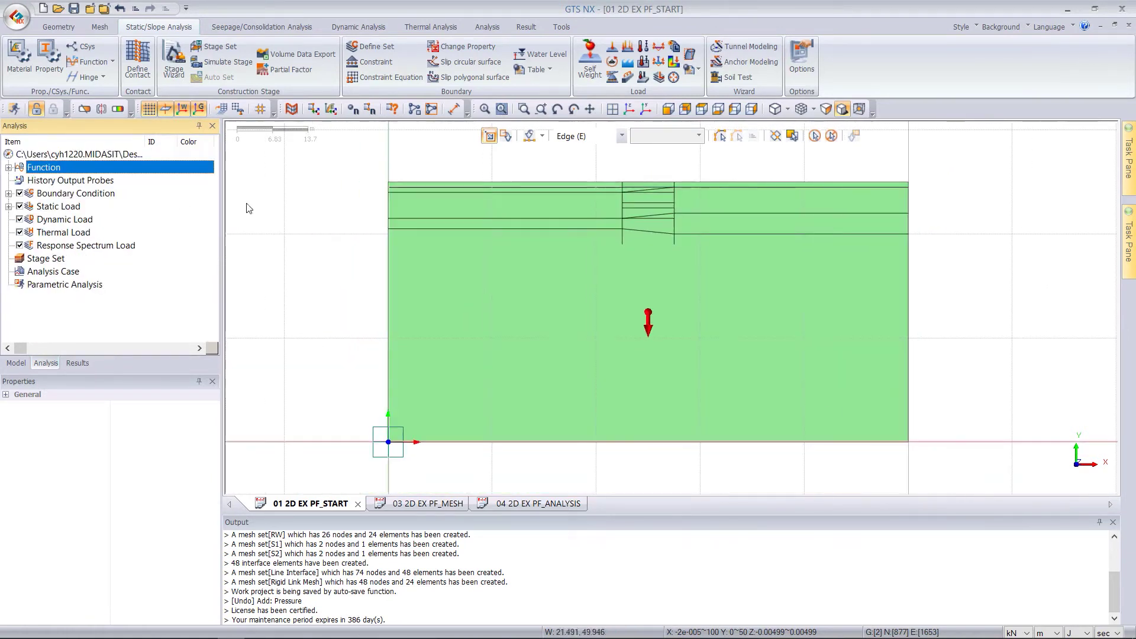
pyautogui.click(16, 364)
pyautogui.click(45, 363)
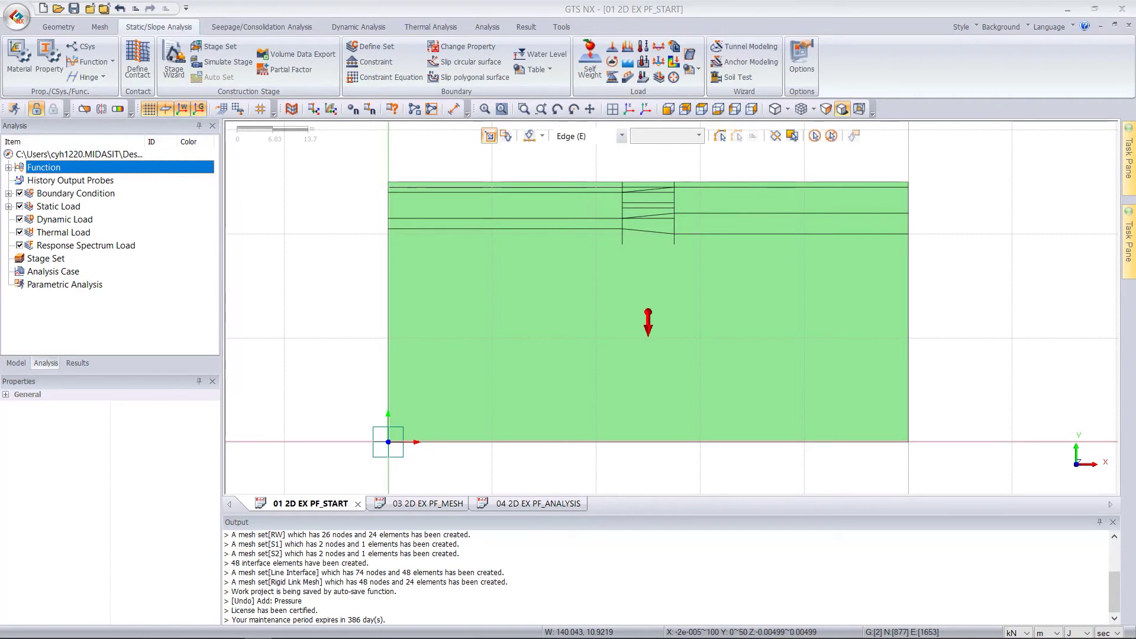
# - Add a construction stage set named Construction Stage Set-1 with the Stress stage type
pyautogui.click(46, 261)
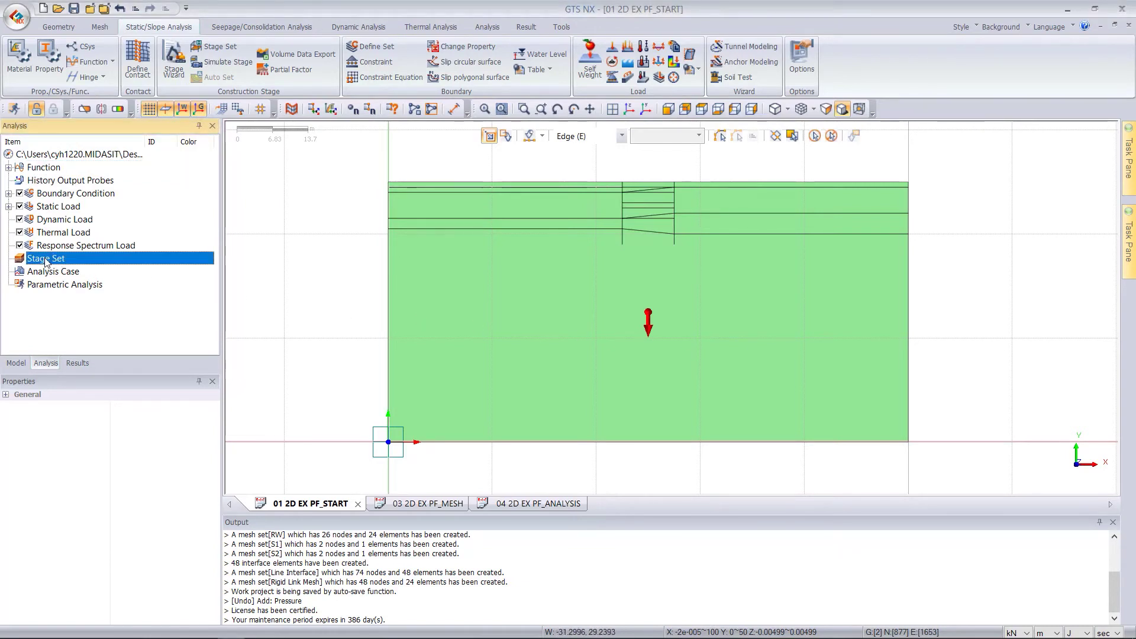
pyautogui.rightClick(47, 261)
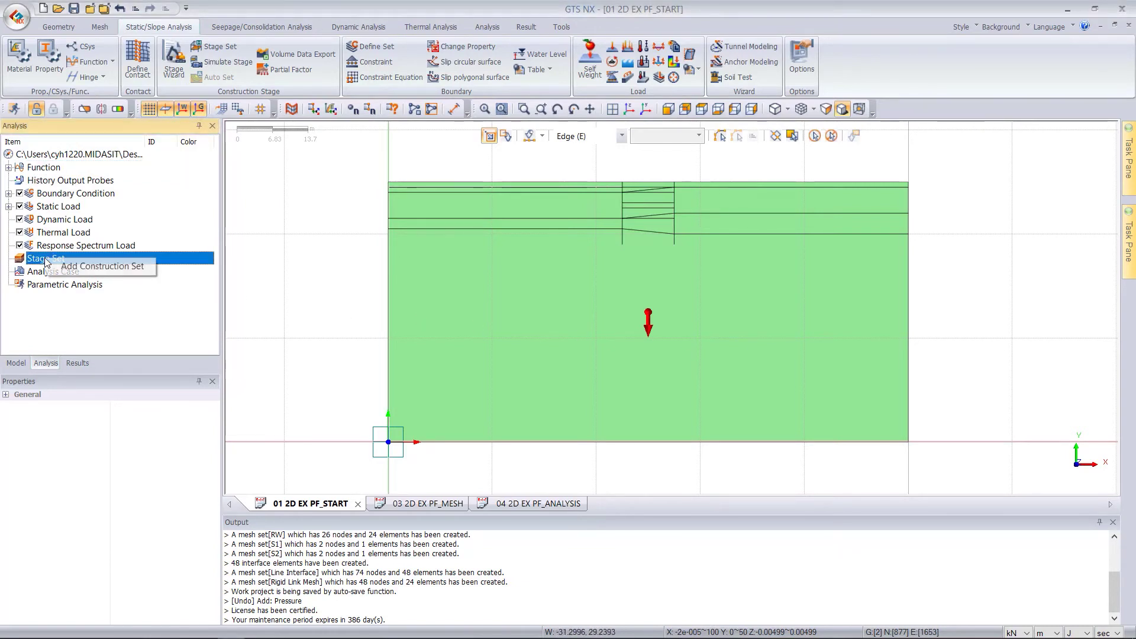
pyautogui.click(88, 274)
pyautogui.moveTo(176, 132); pyautogui.dragTo(236, 132)
pyautogui.click(306, 157)
pyautogui.click(179, 176)
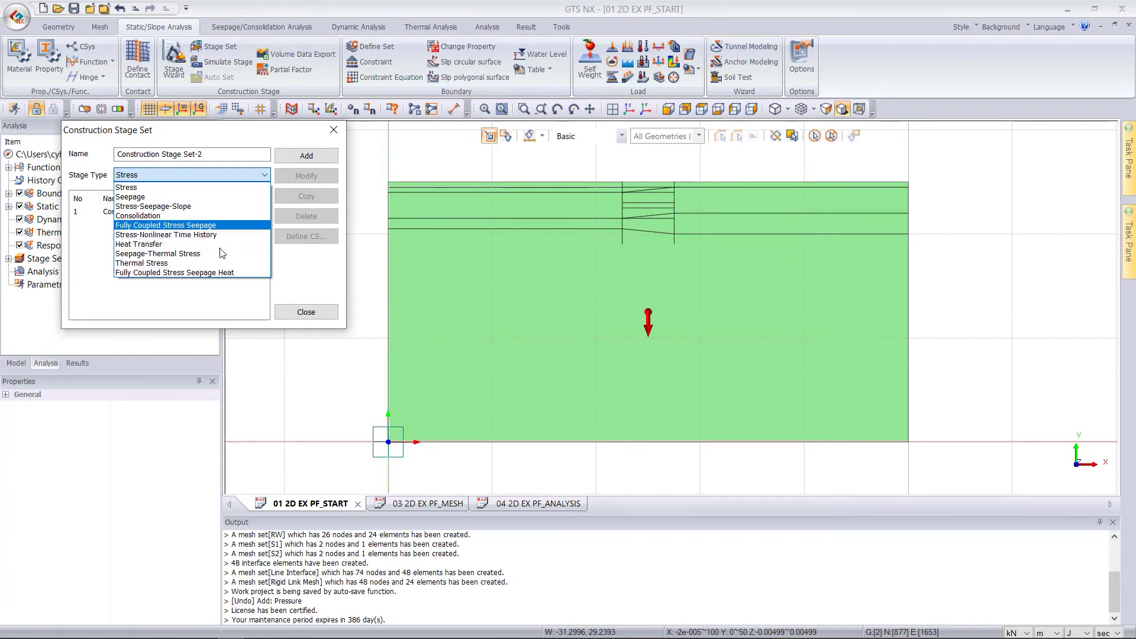
pyautogui.click(204, 303)
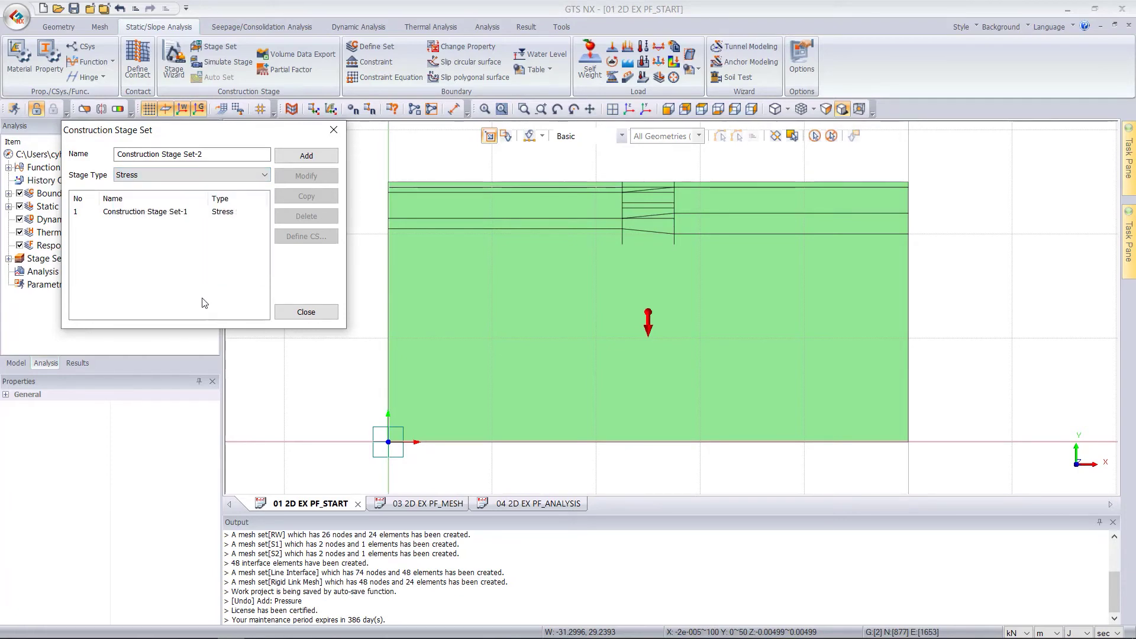
# - Open Construction Stage Set-1 for stage definition and name its first stage initial
pyautogui.doubleClick(179, 214)
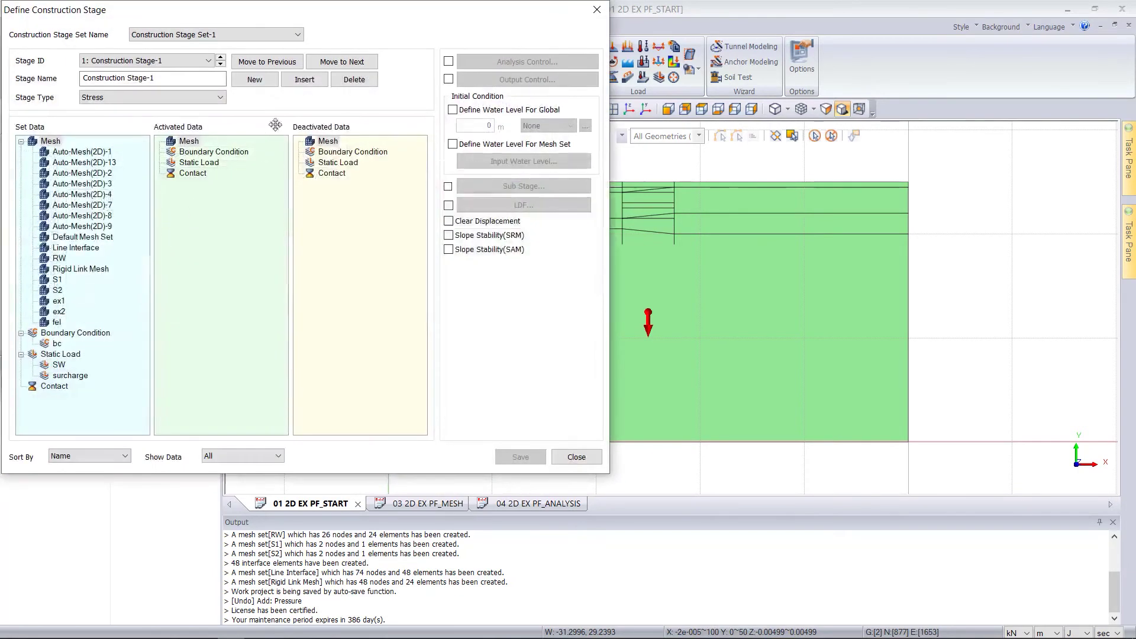
pyautogui.moveTo(375, 23); pyautogui.dragTo(383, 68)
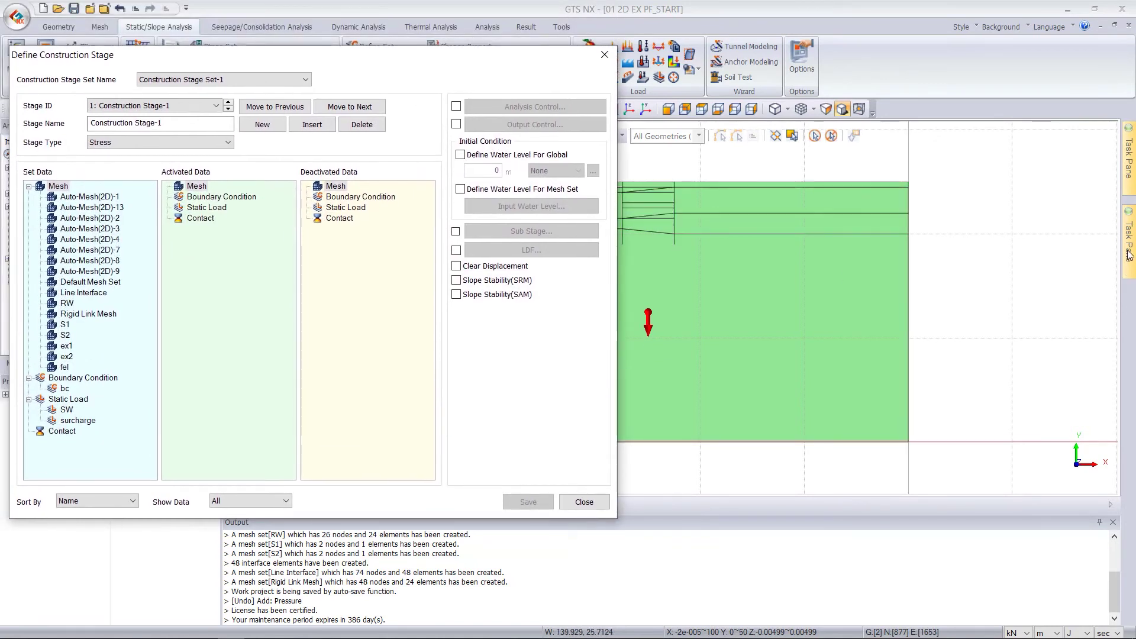
pyautogui.moveTo(1129, 246)
pyautogui.scroll(-2, 906, 286)
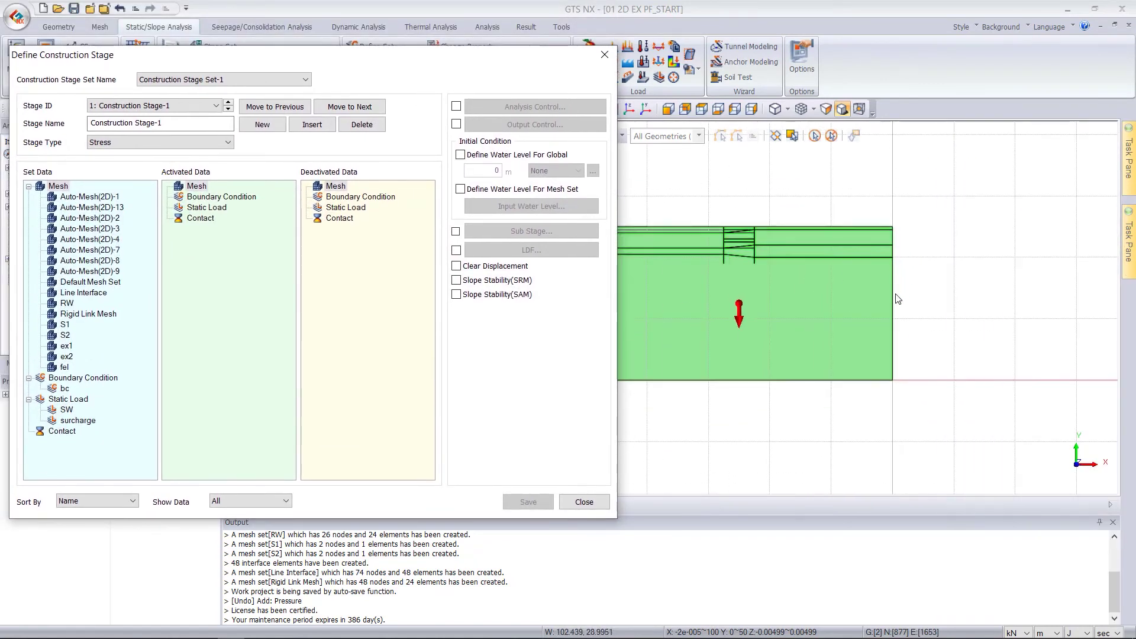
pyautogui.scroll(-4, 973, 296)
pyautogui.scroll(5, 802, 297)
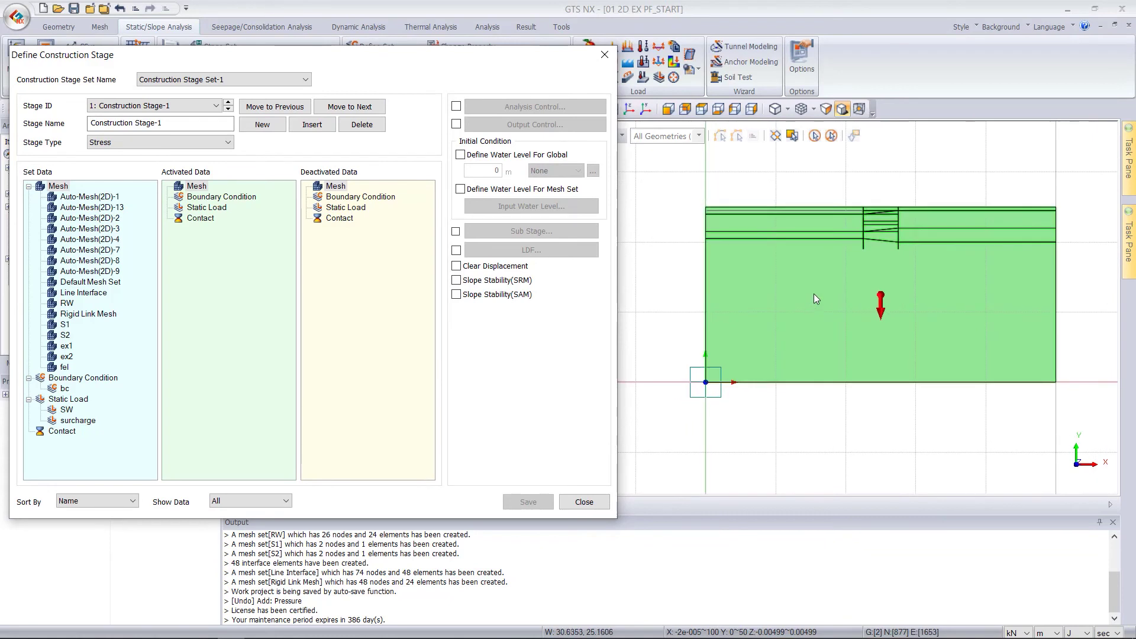
pyautogui.moveTo(474, 59); pyautogui.dragTo(505, 69)
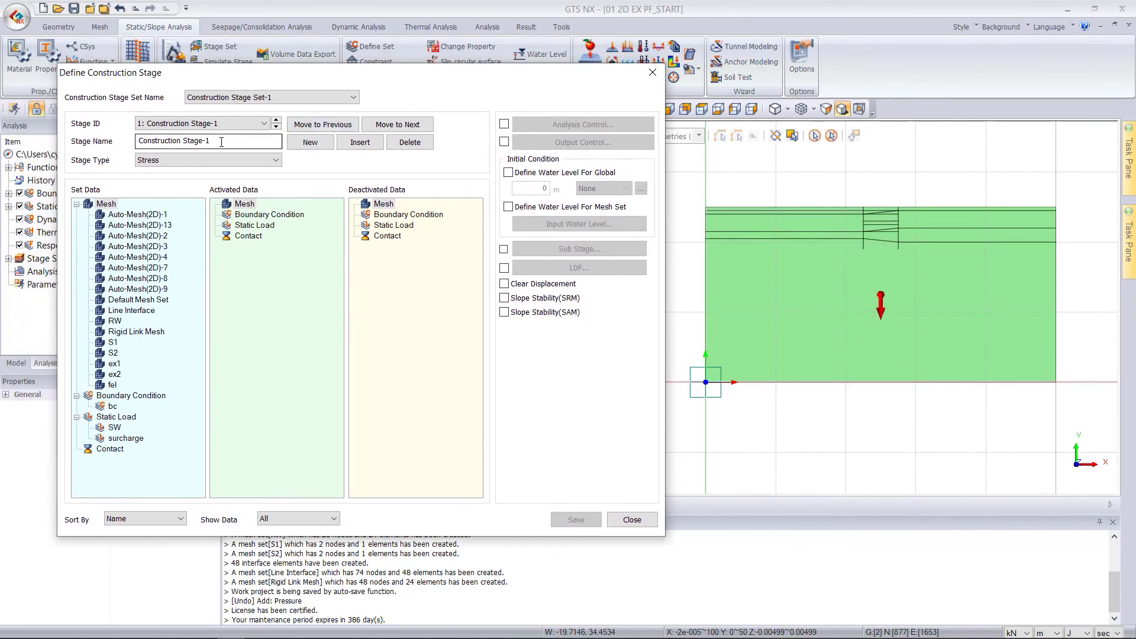
pyautogui.moveTo(221, 143); pyautogui.dragTo(110, 128)
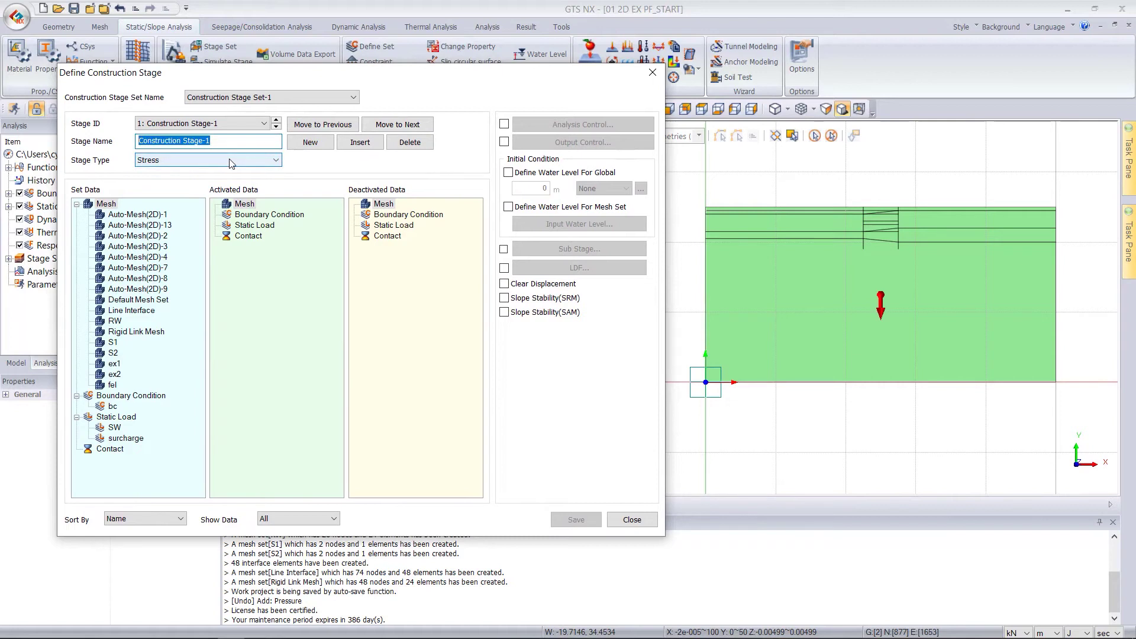
pyautogui.write('initial')
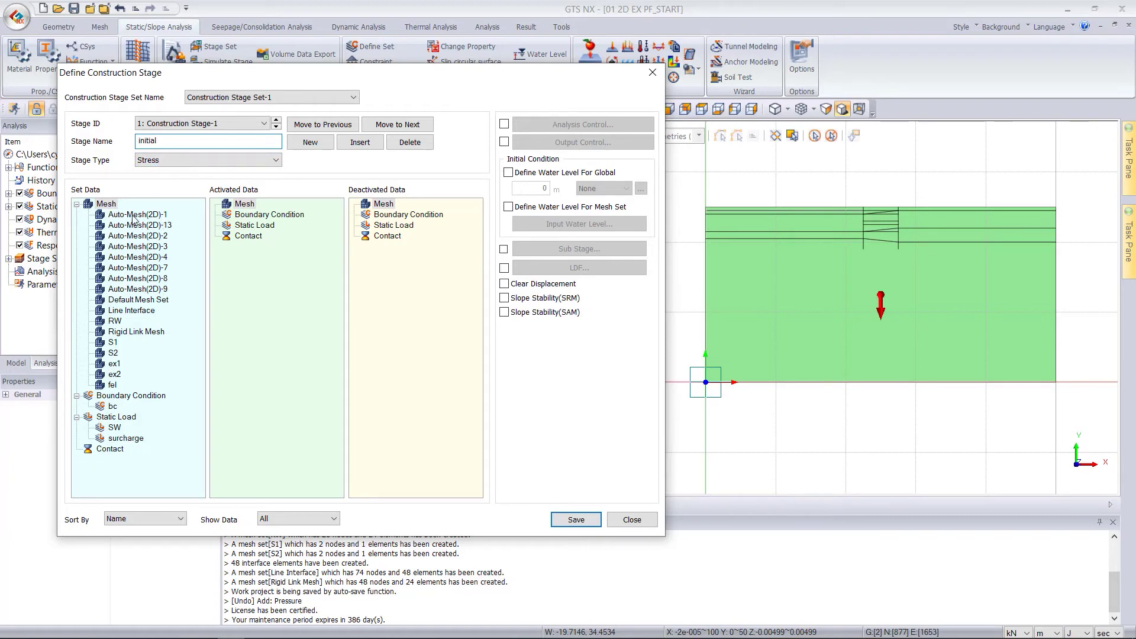
# - Hide the geometry and display all mesh sets in the model view
pyautogui.click(16, 362)
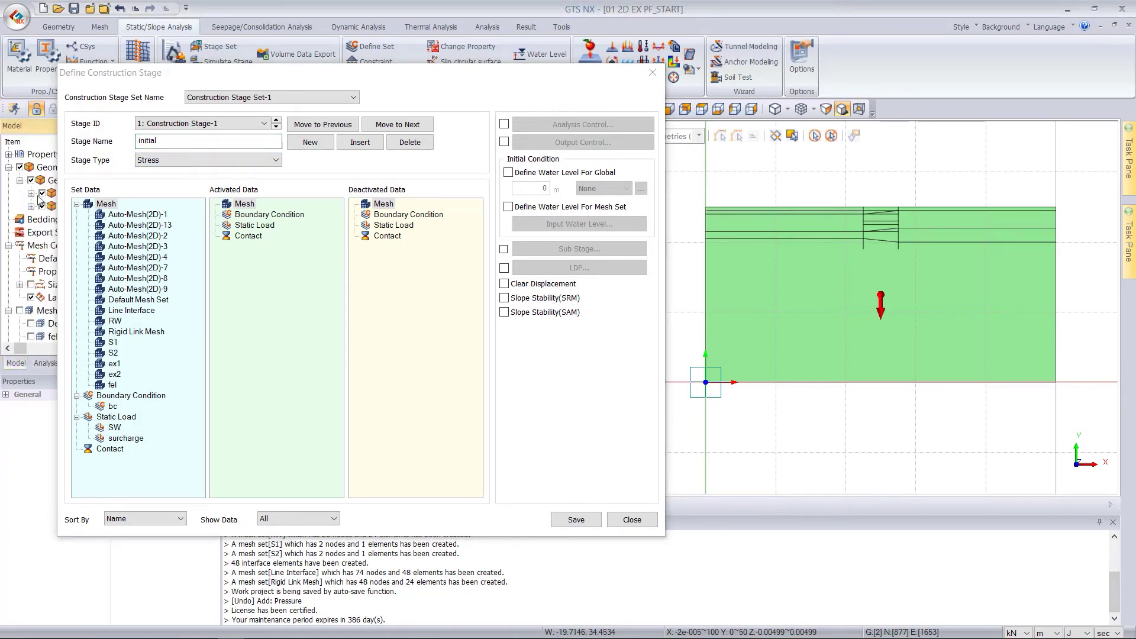
pyautogui.click(19, 167)
pyautogui.click(19, 311)
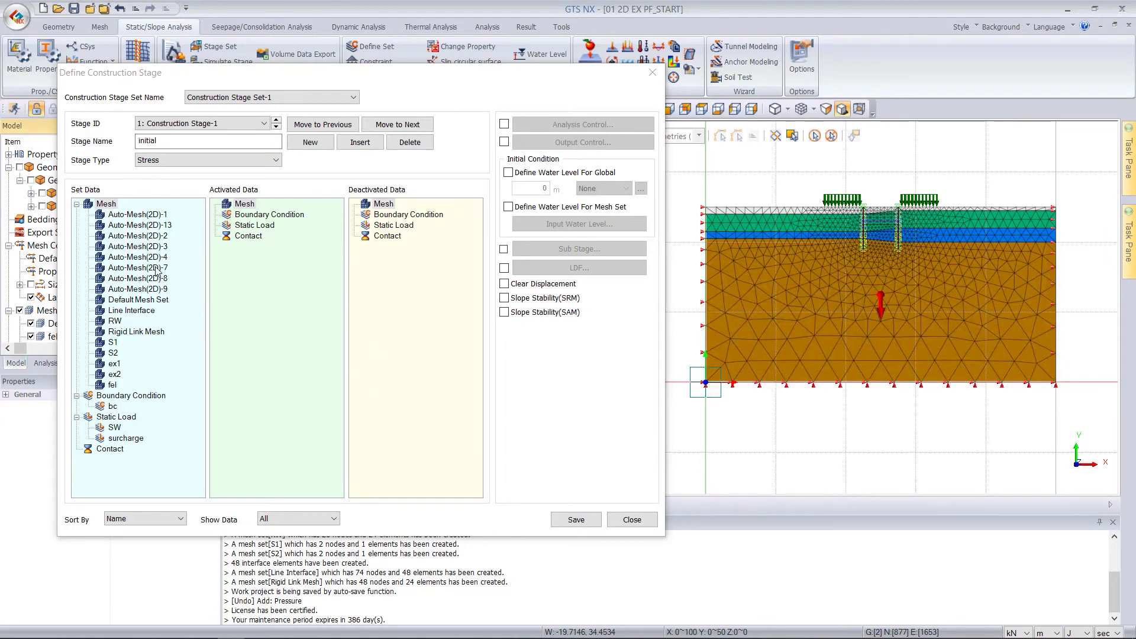
# - Activate all the Auto-Mesh(2D) mesh sets together with ex1, ex2 and fel in the initial stage
pyautogui.click(142, 215)
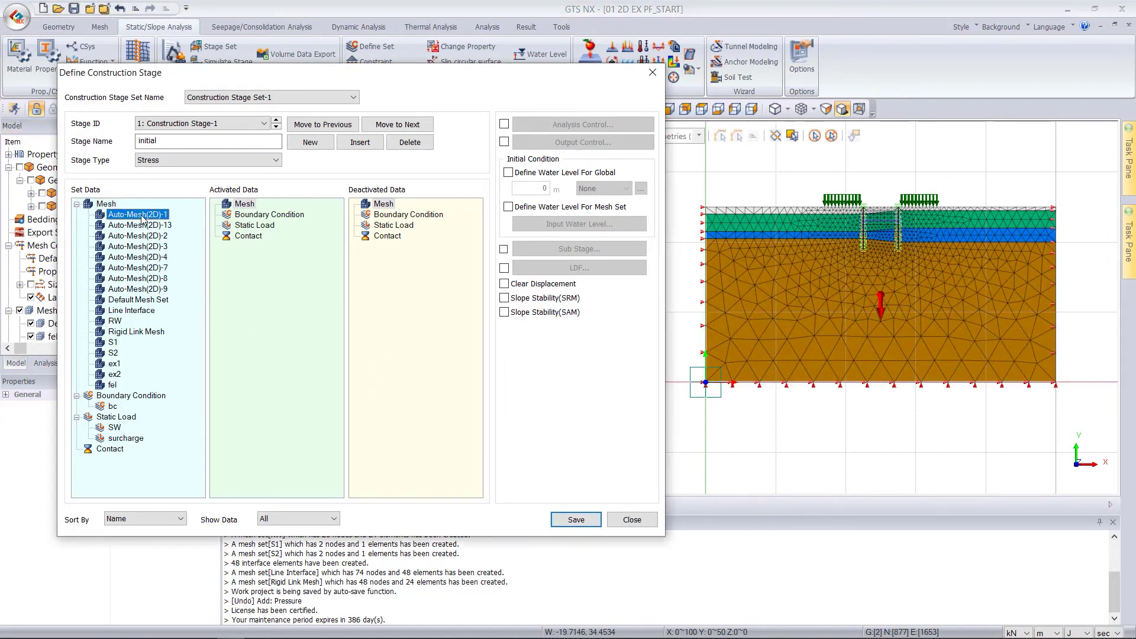
pyautogui.keyDown('shift'); pyautogui.click(150, 290); pyautogui.keyUp('shift')
pyautogui.keyDown('ctrl'); pyautogui.click(114, 364); pyautogui.keyUp('ctrl')
pyautogui.keyDown('ctrl'); pyautogui.click(114, 375); pyautogui.keyUp('ctrl')
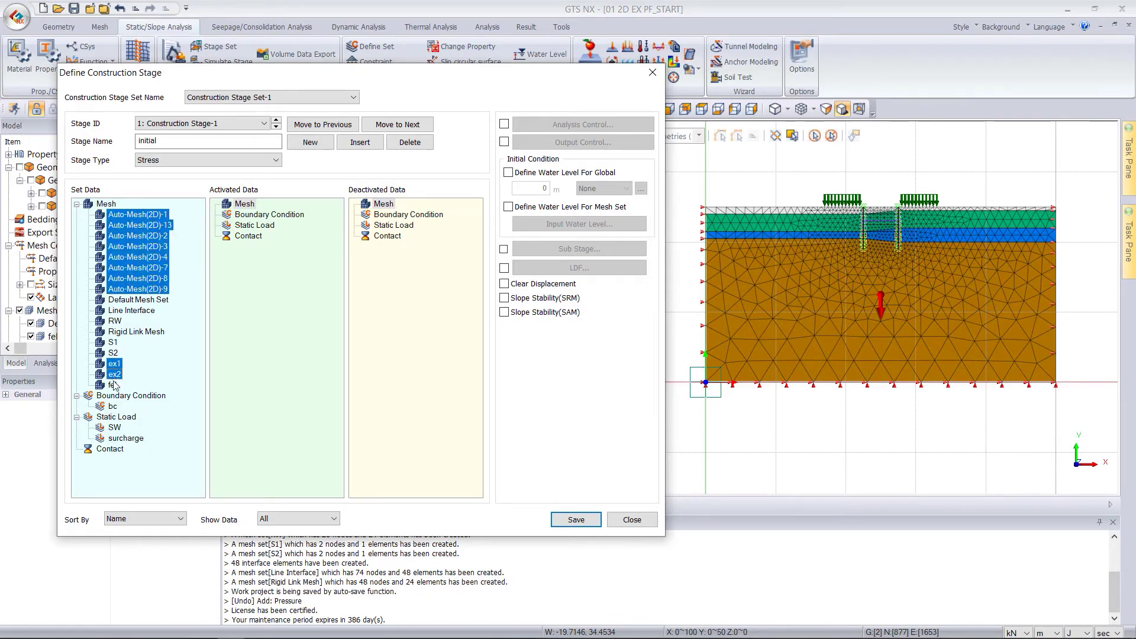
pyautogui.keyDown('ctrl'); pyautogui.click(114, 385); pyautogui.keyUp('ctrl')
pyautogui.moveTo(114, 383); pyautogui.dragTo(261, 312)
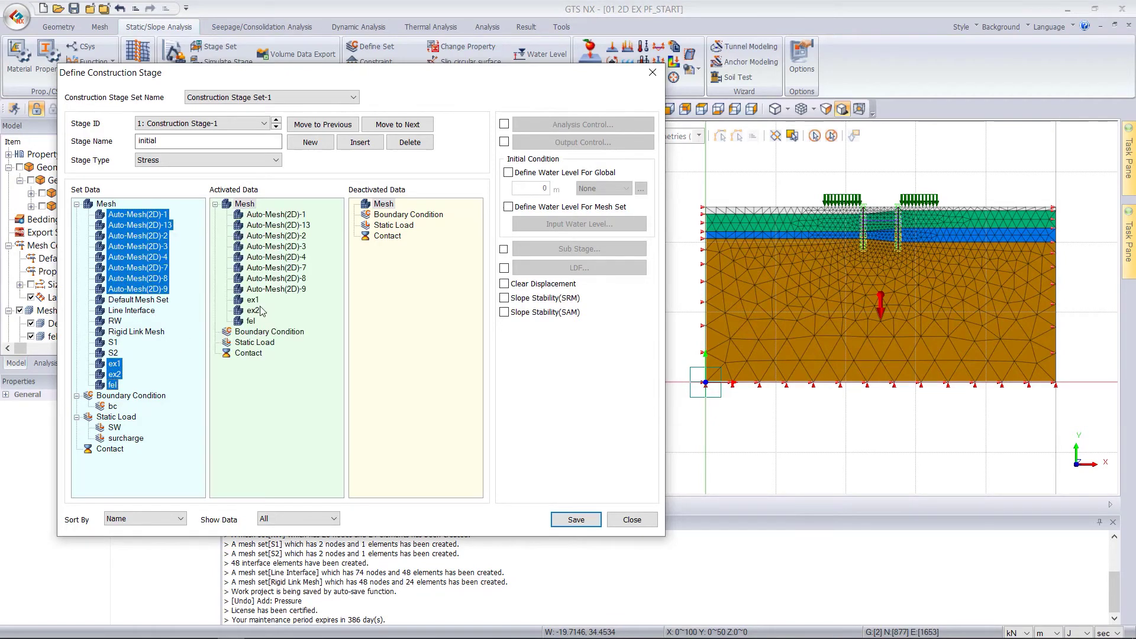
# - Limit the displayed data to activated items and activate boundary condition bc, static load SW and the Rigid Link Mesh in the initial stage
pyautogui.click(306, 519)
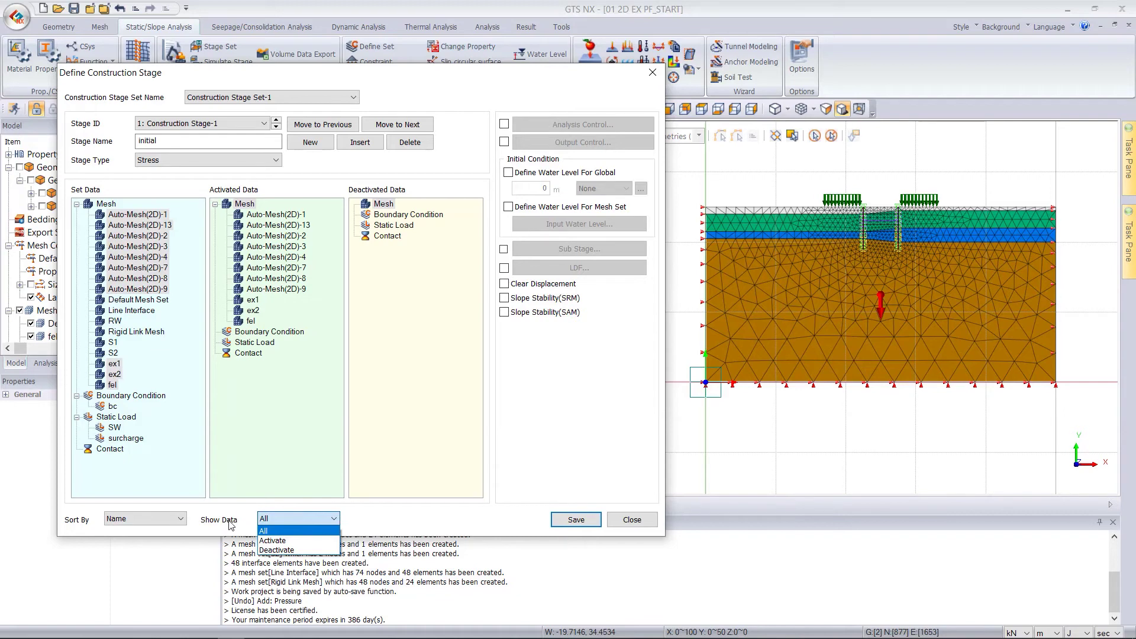
pyautogui.click(288, 542)
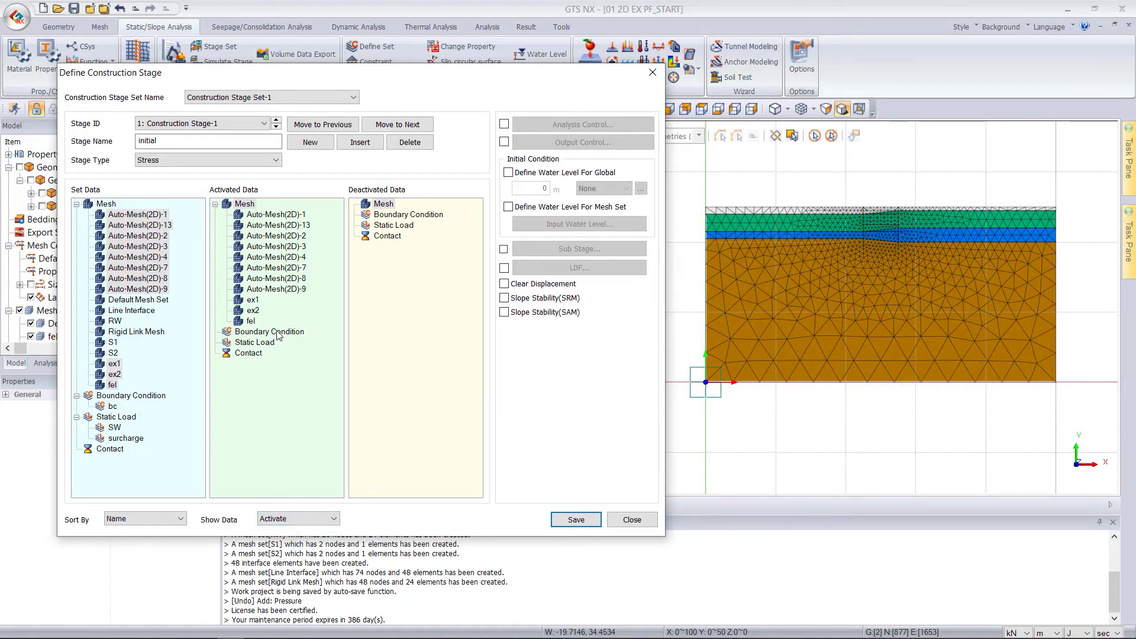
pyautogui.moveTo(108, 409); pyautogui.dragTo(291, 327)
pyautogui.moveTo(114, 427); pyautogui.dragTo(258, 357)
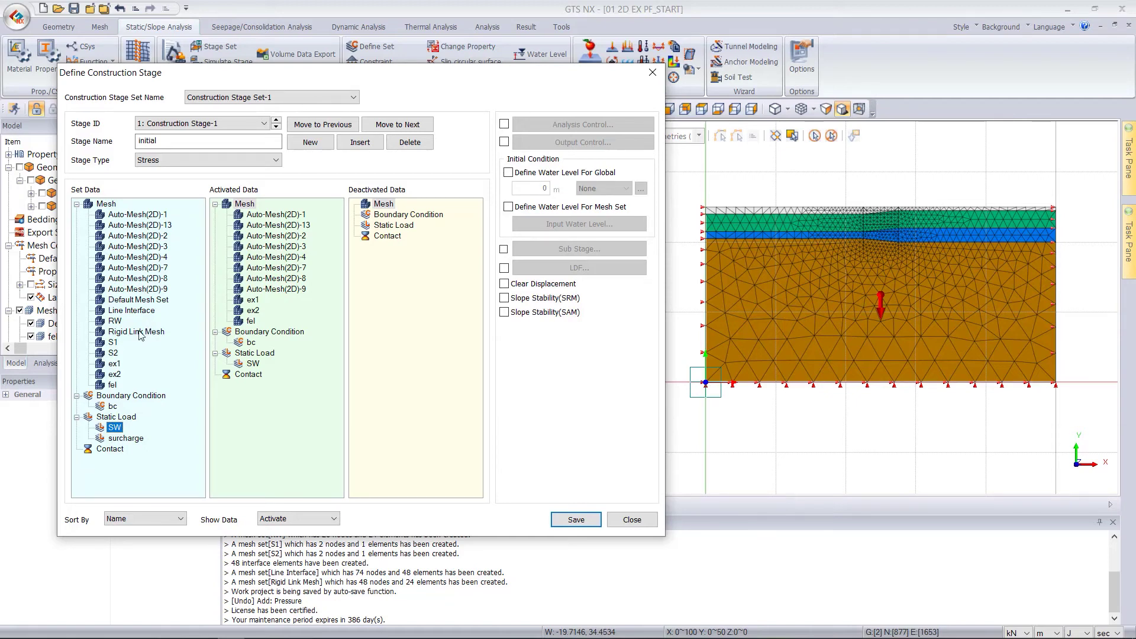
pyautogui.moveTo(138, 332); pyautogui.dragTo(312, 261)
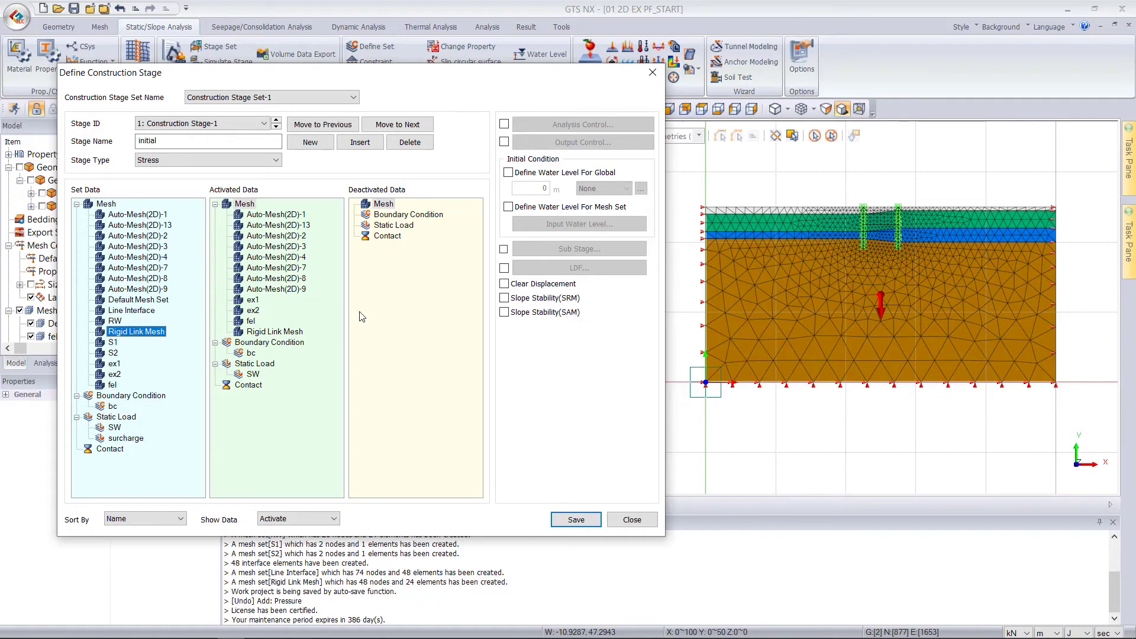
# - Enable Clear Displacement and a global water level of 1 m with the initial function for the initial stage, and save it
pyautogui.click(505, 284)
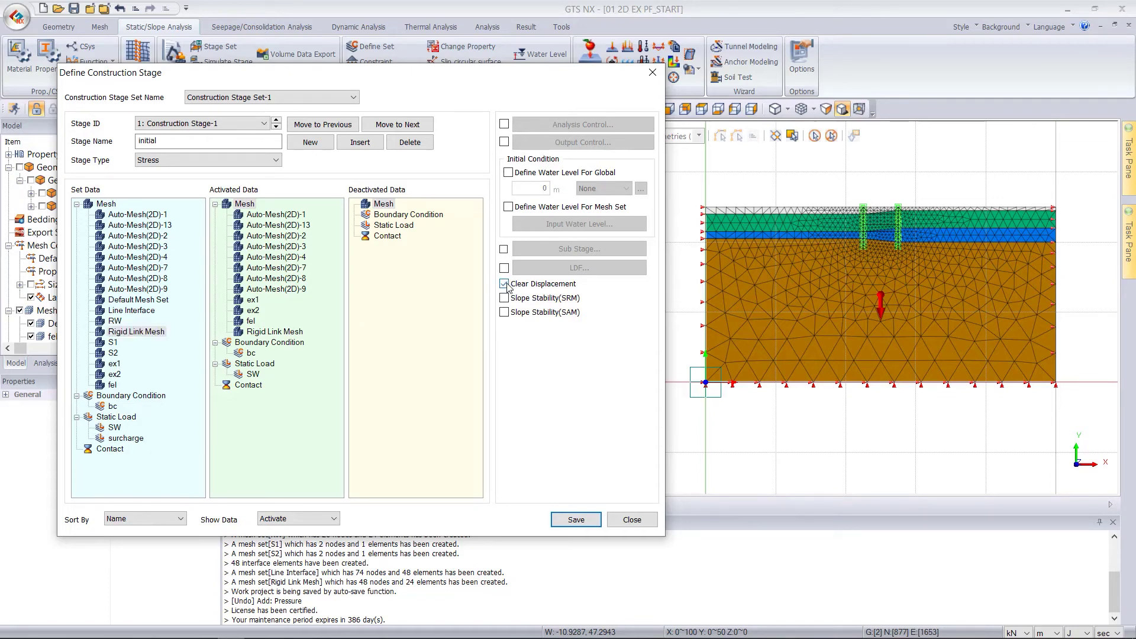
pyautogui.click(508, 173)
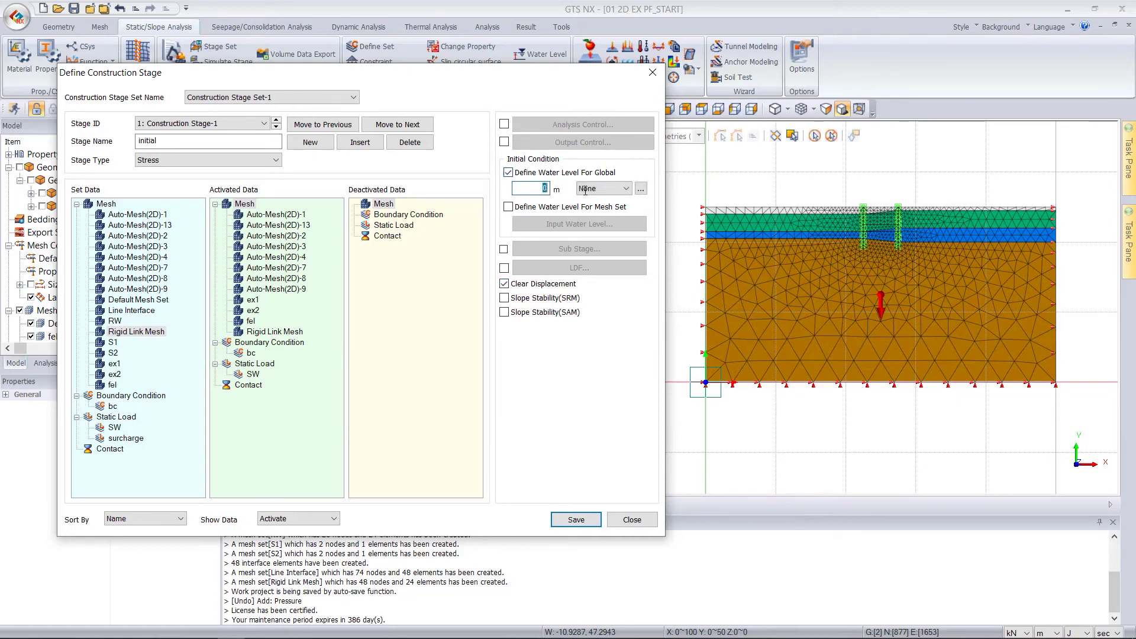
pyautogui.write('1')
pyautogui.click(626, 188)
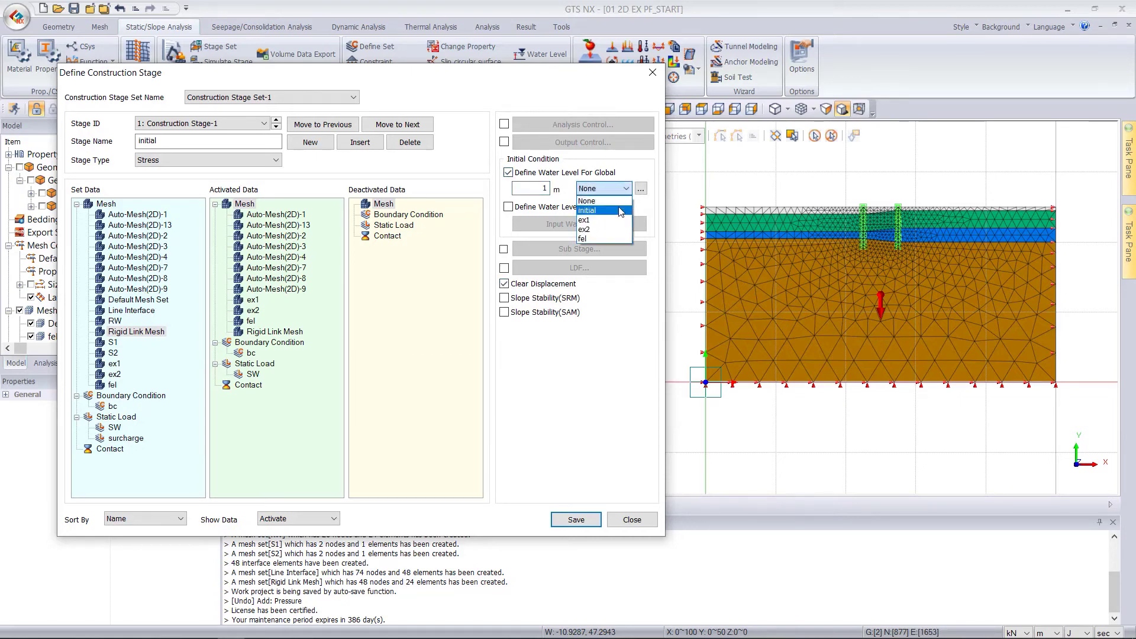
pyautogui.click(597, 208)
pyautogui.click(576, 520)
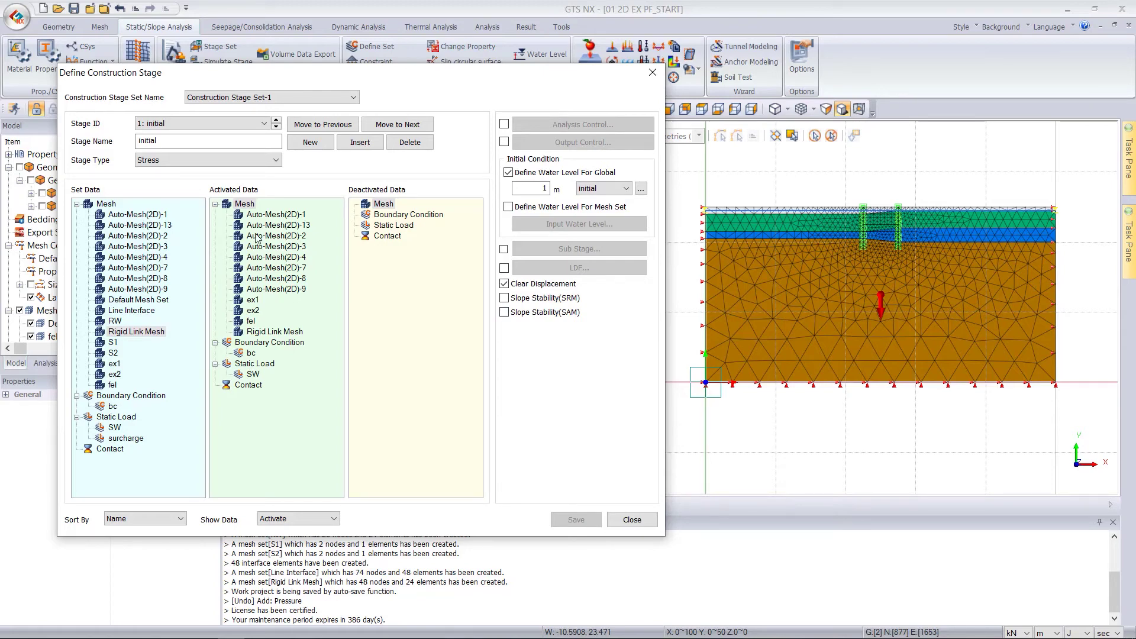
# - Add a stage named surcharge & RW and activate the RW and Line Interface mesh sets and the surcharge load in it
pyautogui.click(310, 142)
pyautogui.moveTo(256, 142); pyautogui.dragTo(136, 142)
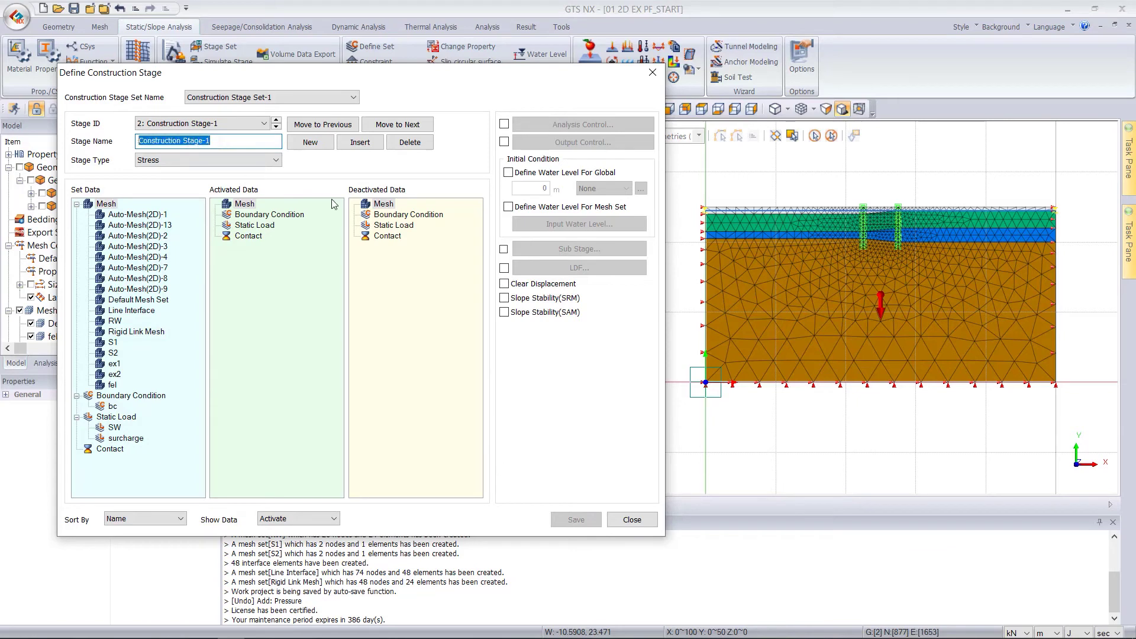
pyautogui.write('surcharge &')
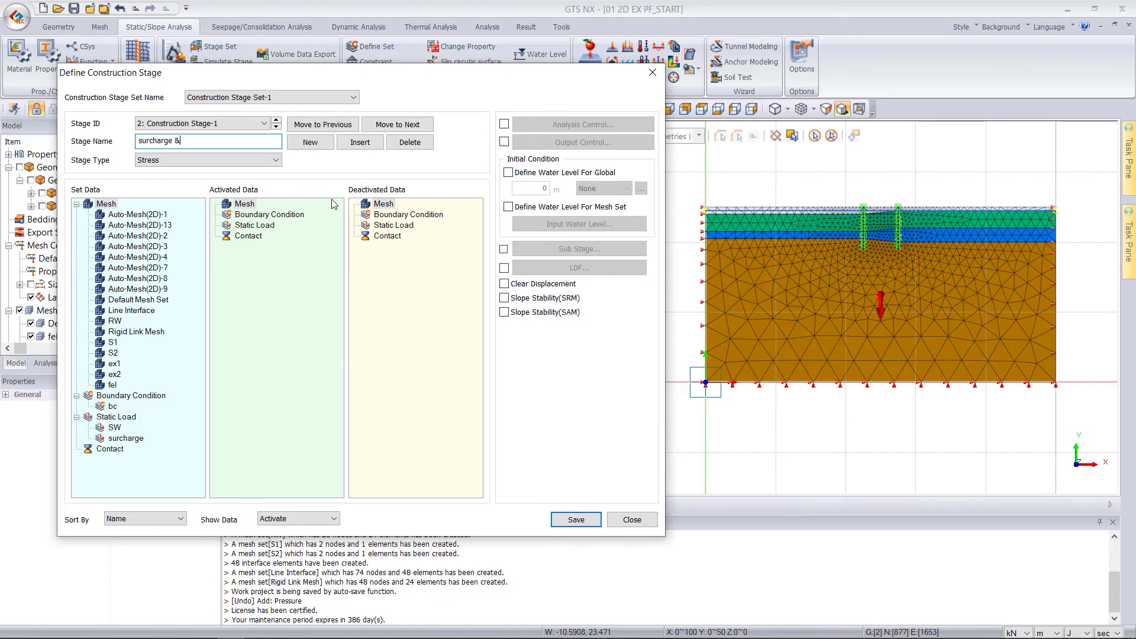
pyautogui.press('BackSpace')
pyautogui.press('BackSpace')
pyautogui.moveTo(115, 323); pyautogui.dragTo(282, 286)
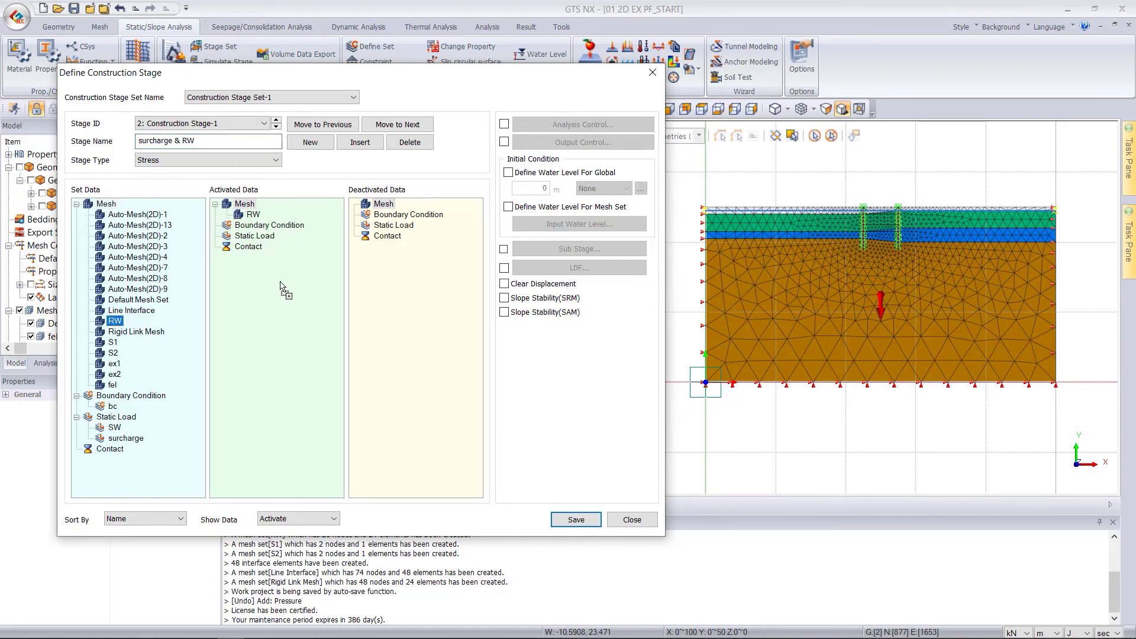
pyautogui.moveTo(131, 312); pyautogui.dragTo(276, 296)
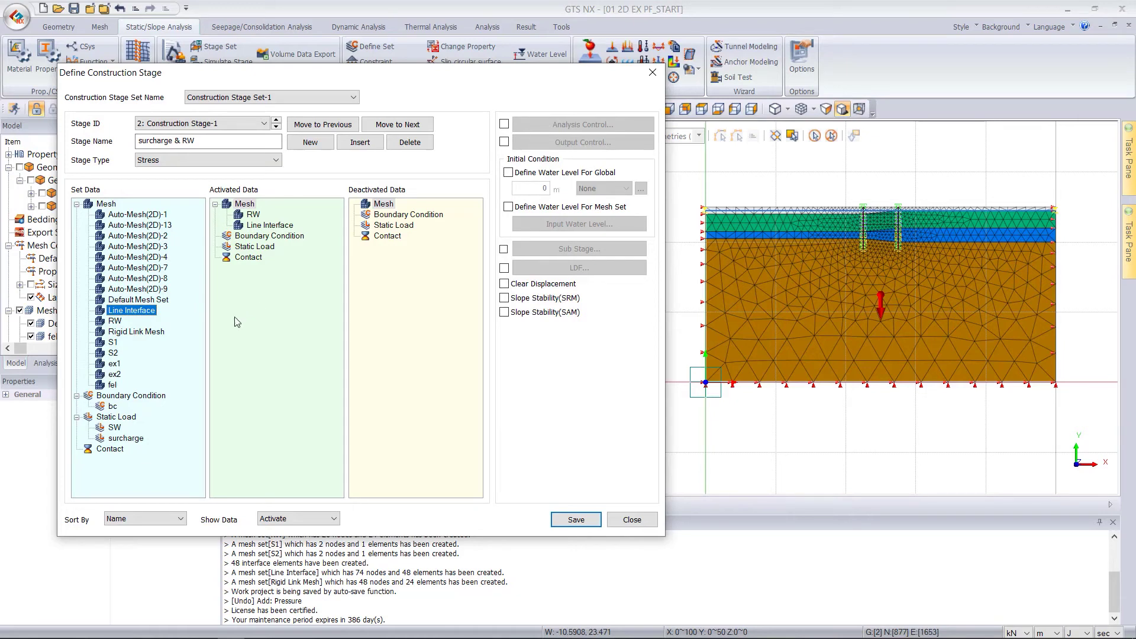
pyautogui.moveTo(125, 440); pyautogui.dragTo(270, 302)
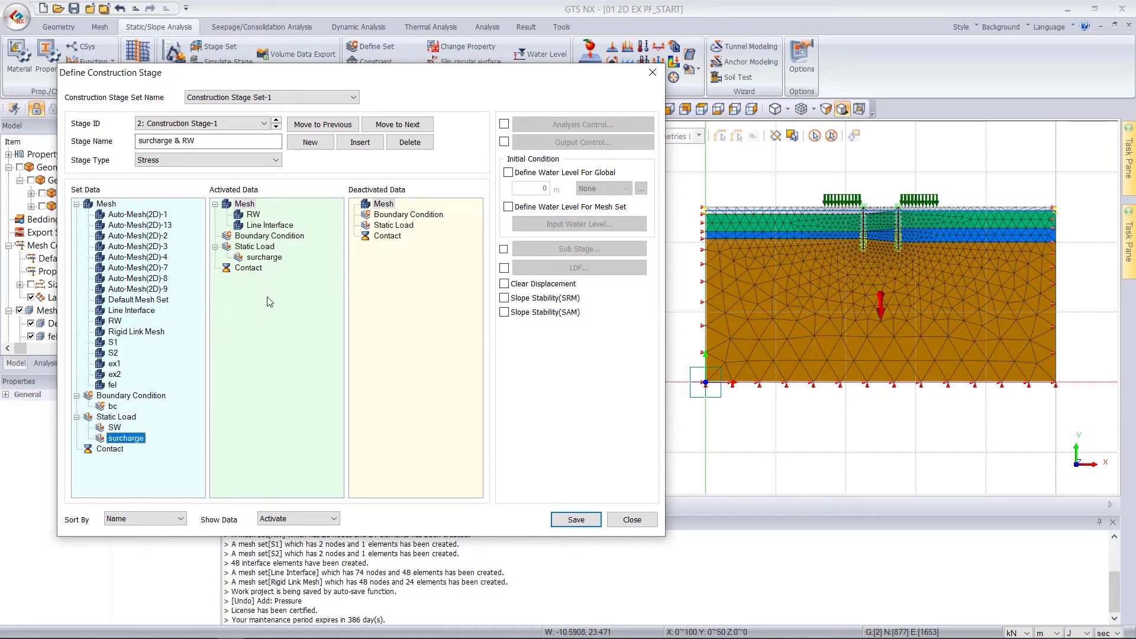
# - Deactivate the Rigid Link Mesh in the surcharge & RW stage and save the stage
pyautogui.click(269, 226)
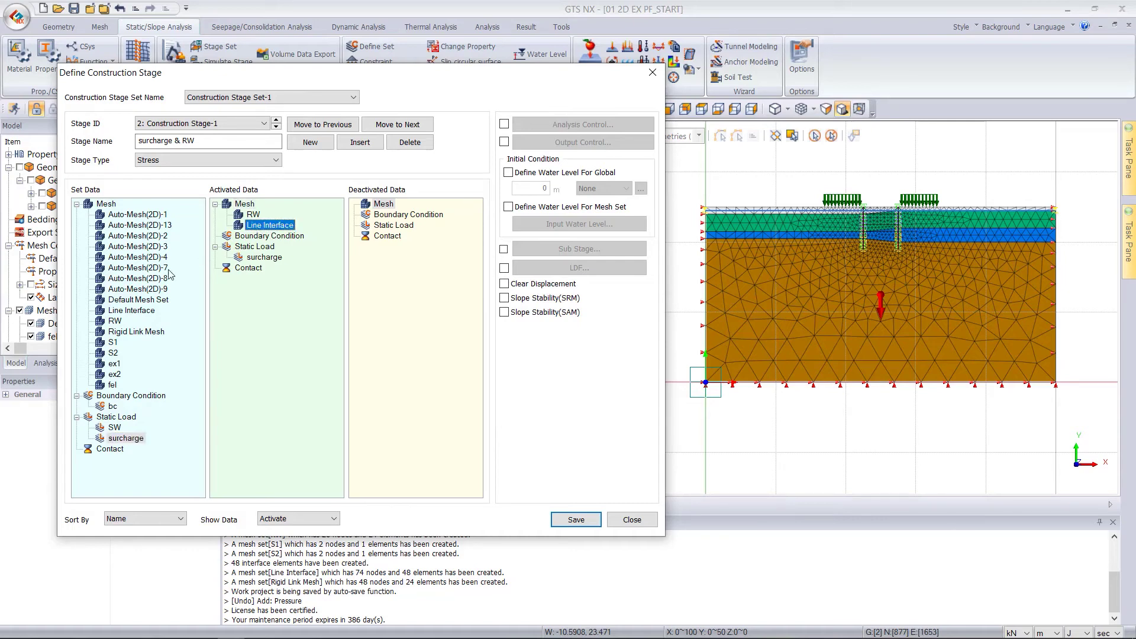
pyautogui.click(141, 332)
pyautogui.moveTo(147, 336); pyautogui.dragTo(431, 261)
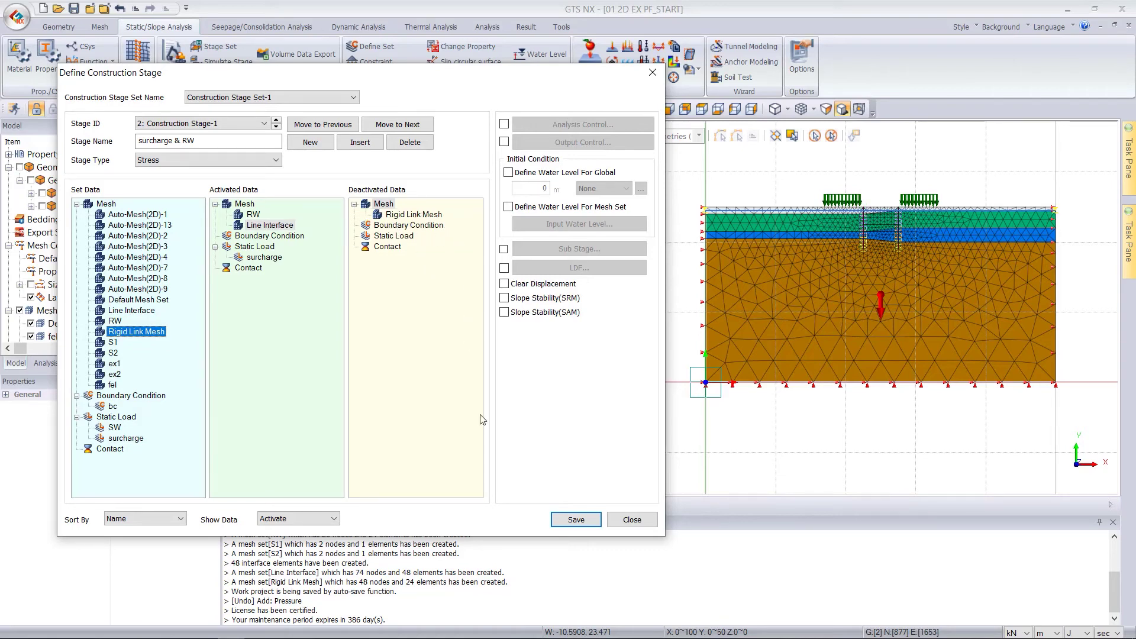
pyautogui.click(575, 519)
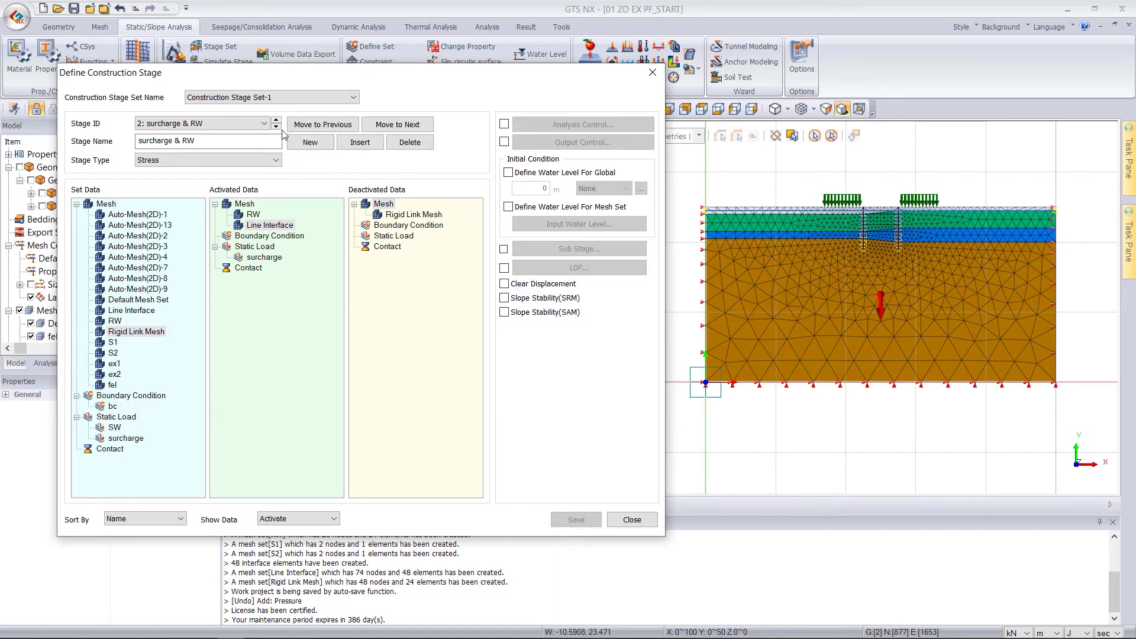
# - Add a stage named ex1, deactivate the ex1 mesh set in it and save the stage
pyautogui.click(310, 142)
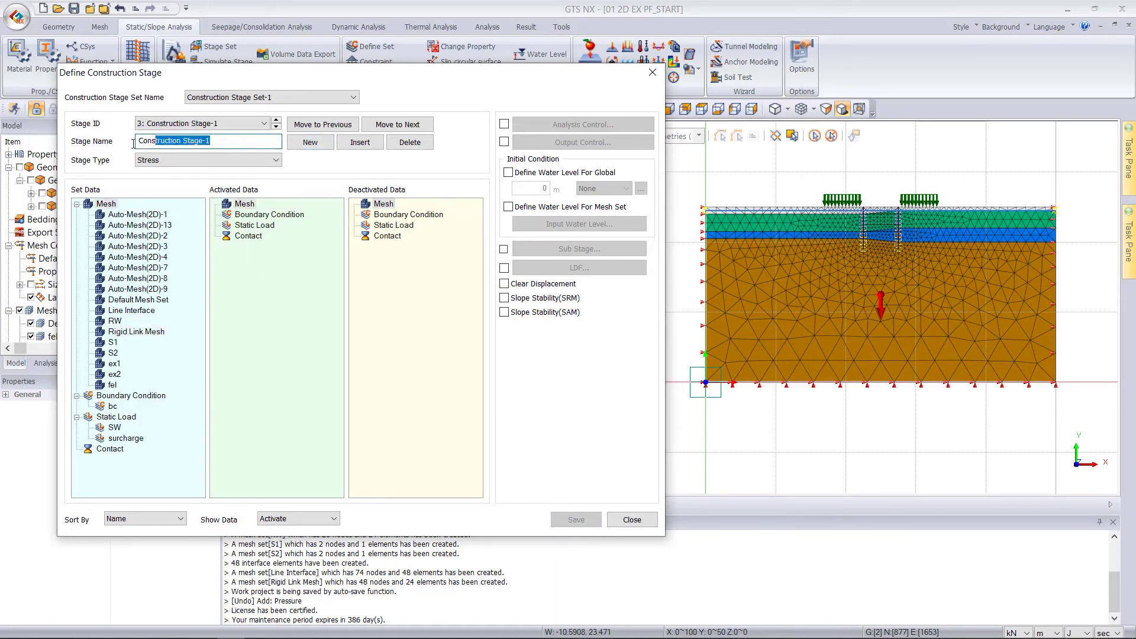
pyautogui.write('ex')
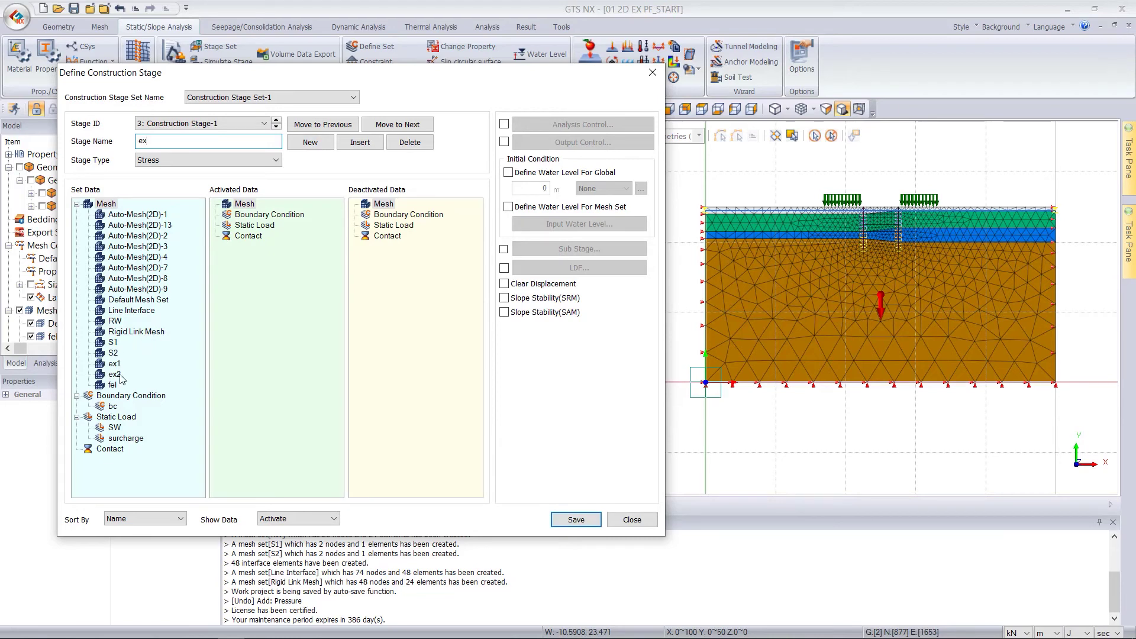
pyautogui.moveTo(115, 365); pyautogui.dragTo(405, 283)
pyautogui.write('1')
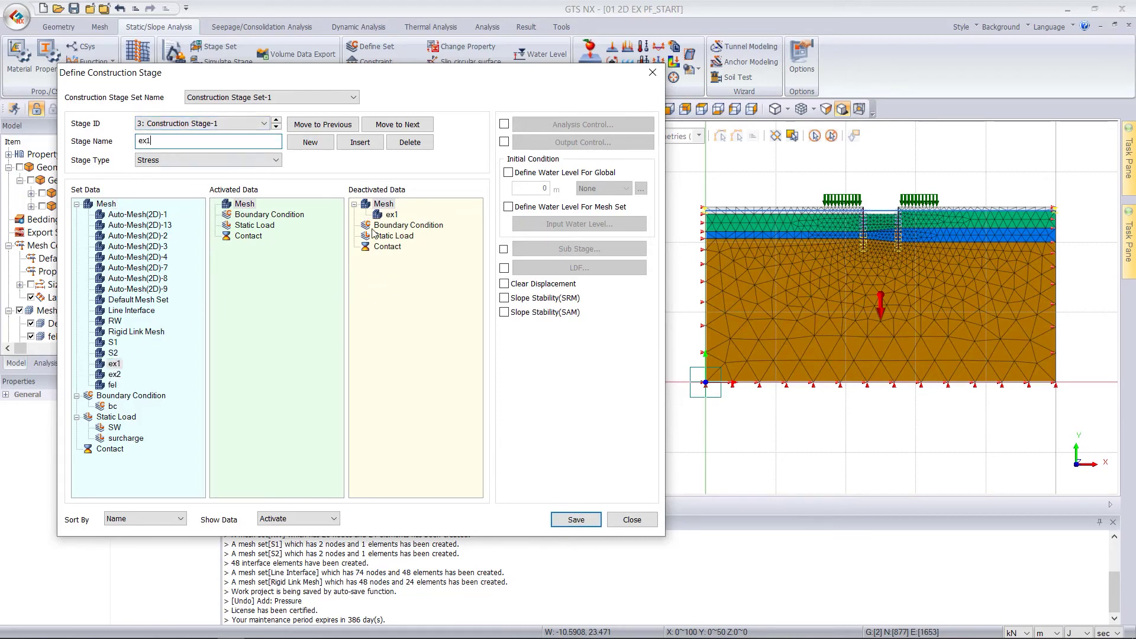
pyautogui.scroll(5, 841, 236)
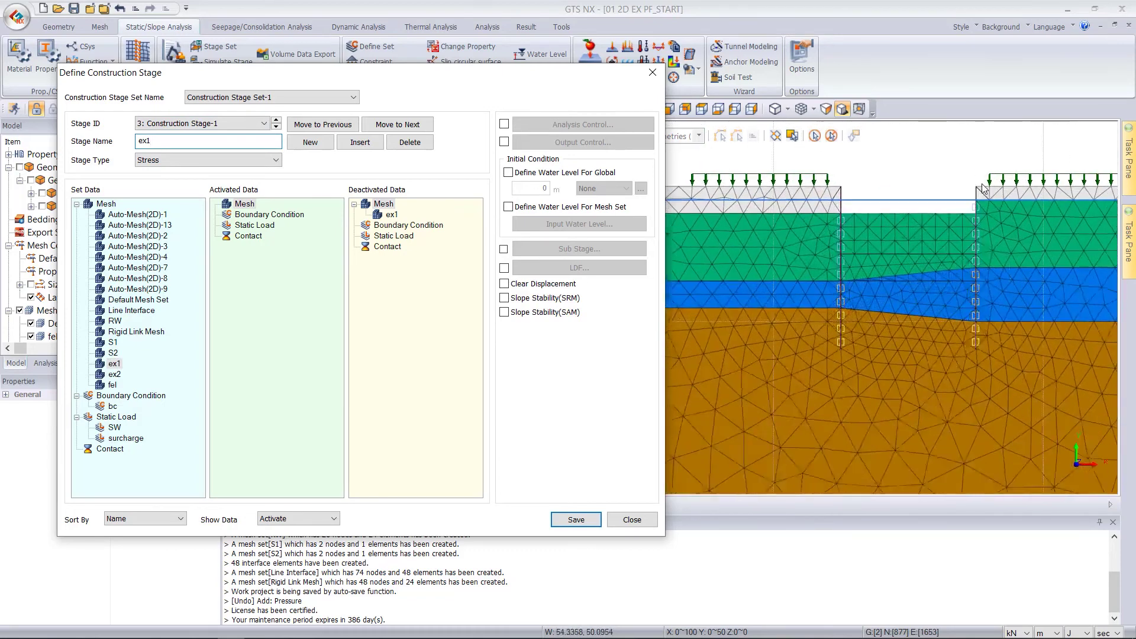
pyautogui.click(571, 520)
# - Add a stage named s1, activate the S1 mesh set in it and save the stage
pyautogui.click(311, 143)
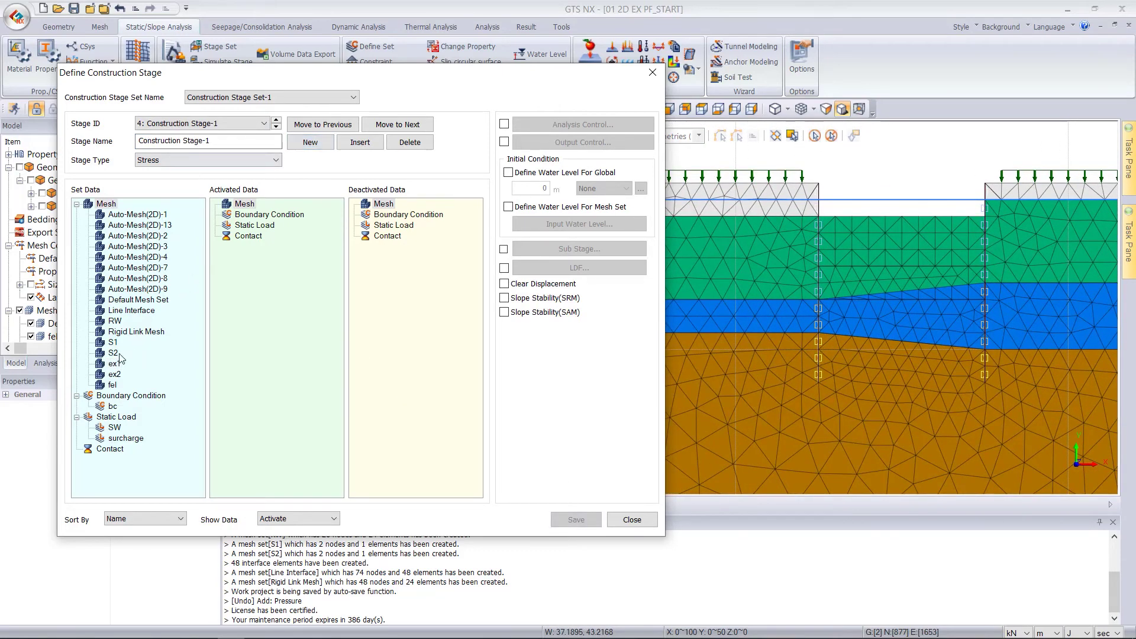
pyautogui.moveTo(112, 343); pyautogui.dragTo(277, 292)
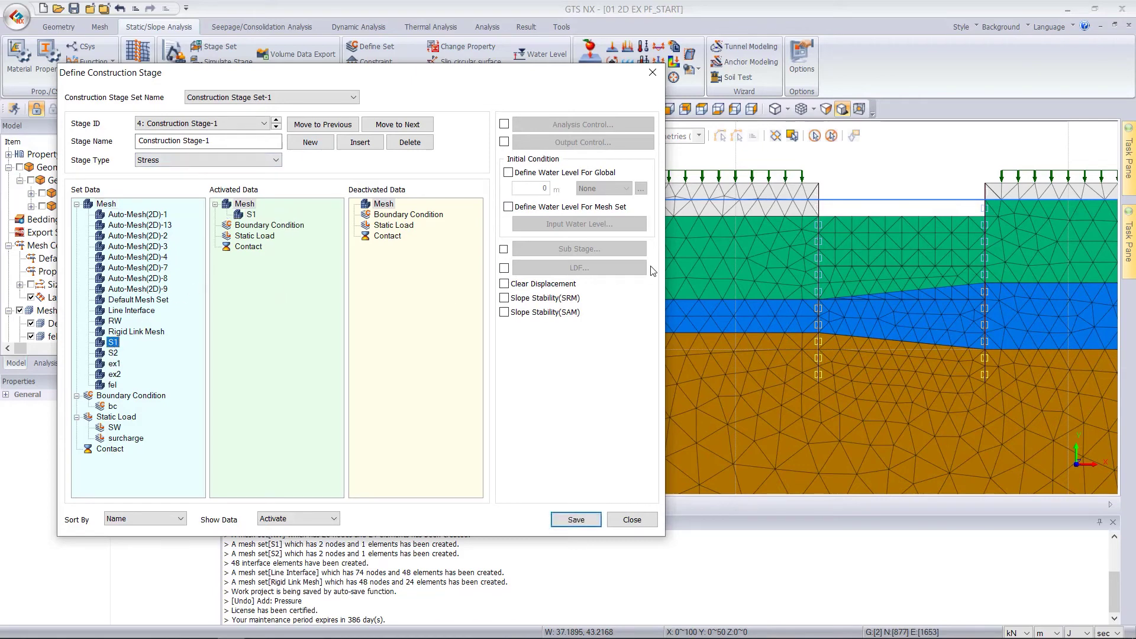
pyautogui.tripleClick(235, 141)
pyautogui.write('s1')
pyautogui.press('Tab')
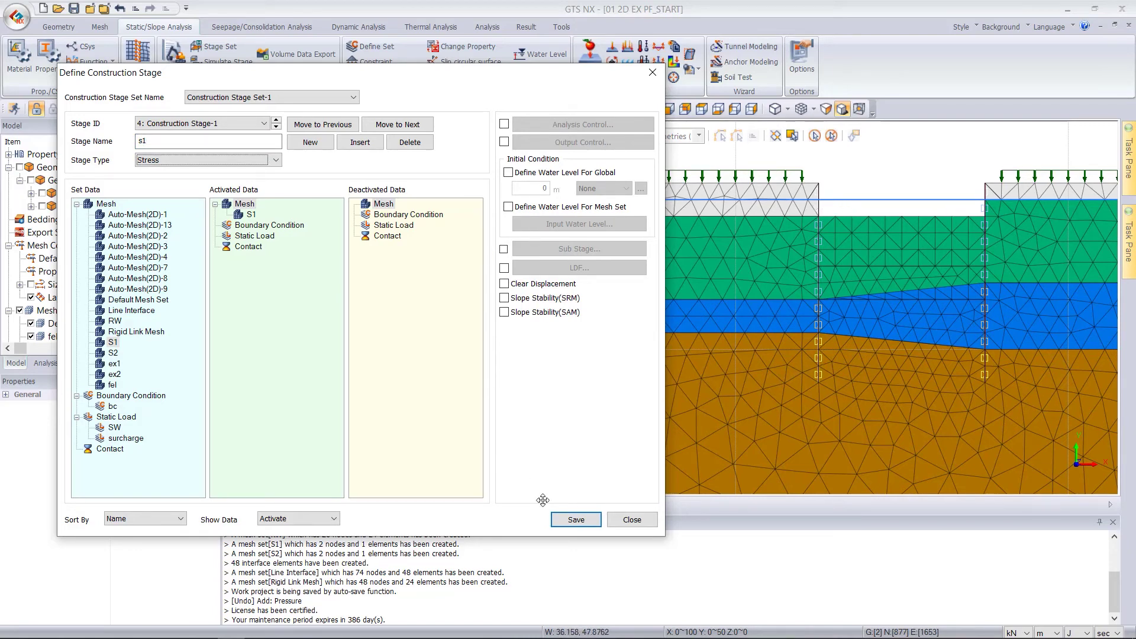
pyautogui.click(576, 520)
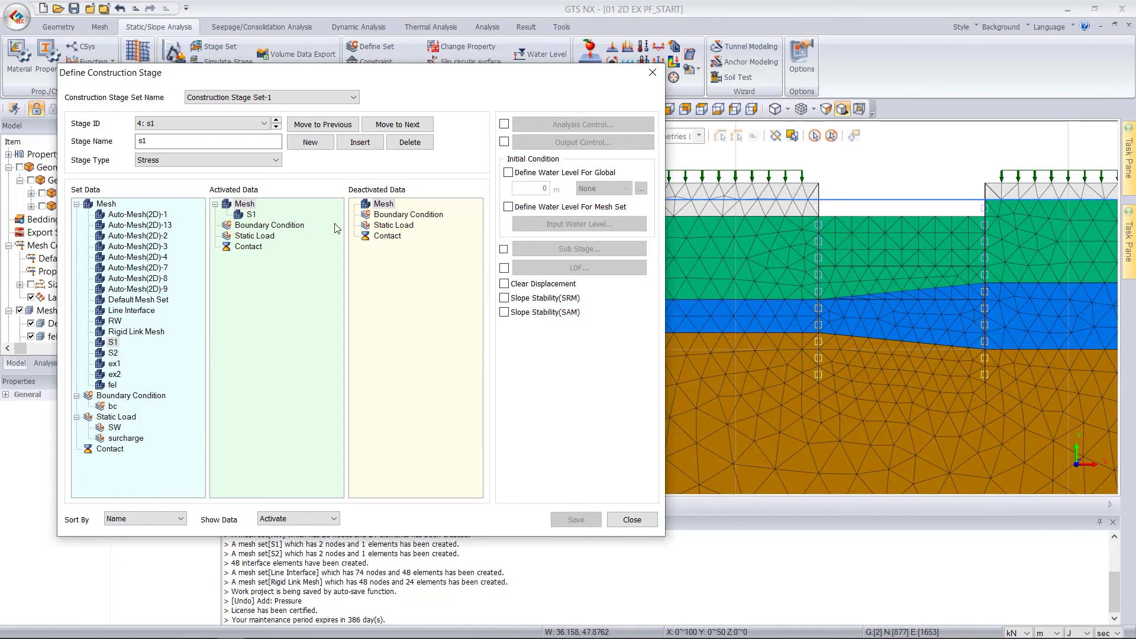
# - Return to stage ex1, define its global water level as 1 m with the ex1 function, and save it
pyautogui.click(276, 126)
pyautogui.doubleClick(167, 144)
pyautogui.click(509, 173)
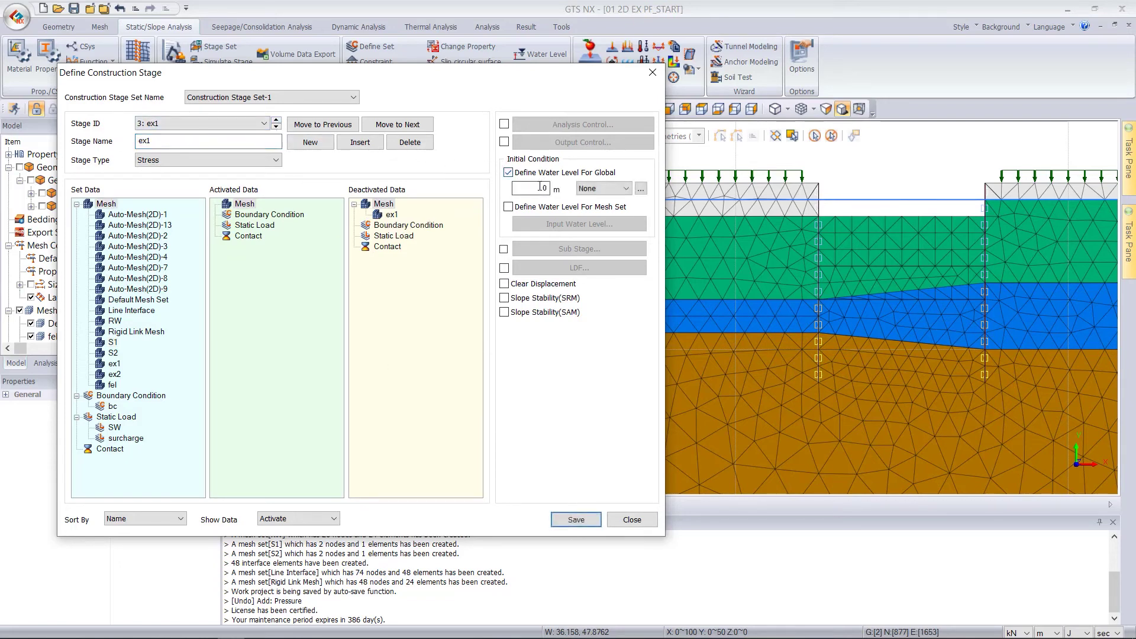
pyautogui.click(624, 189)
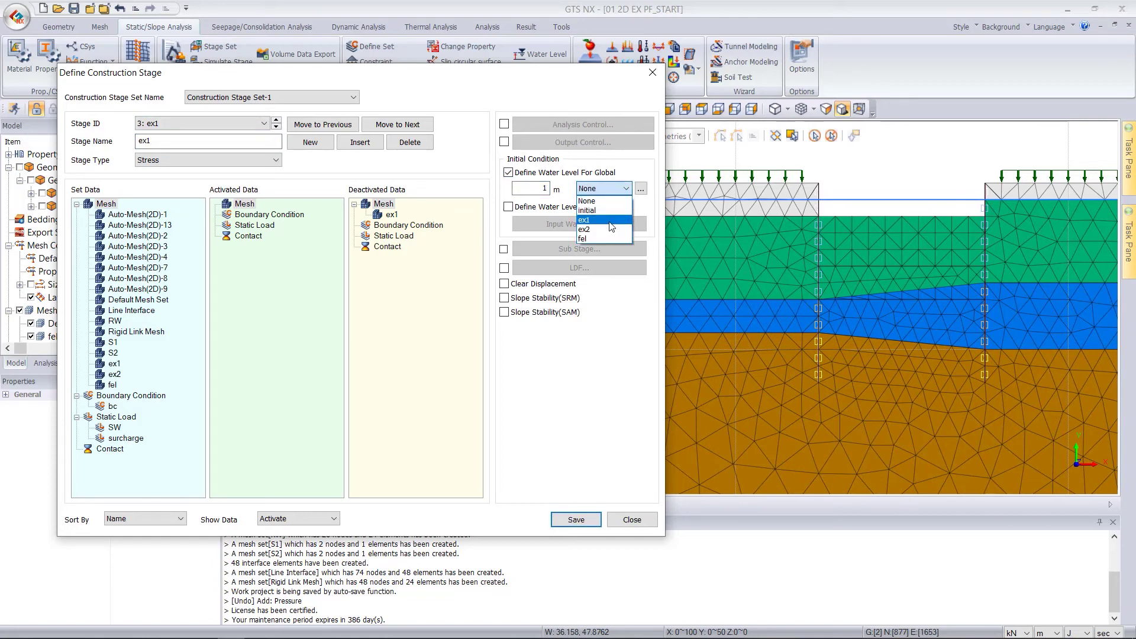
pyautogui.click(583, 520)
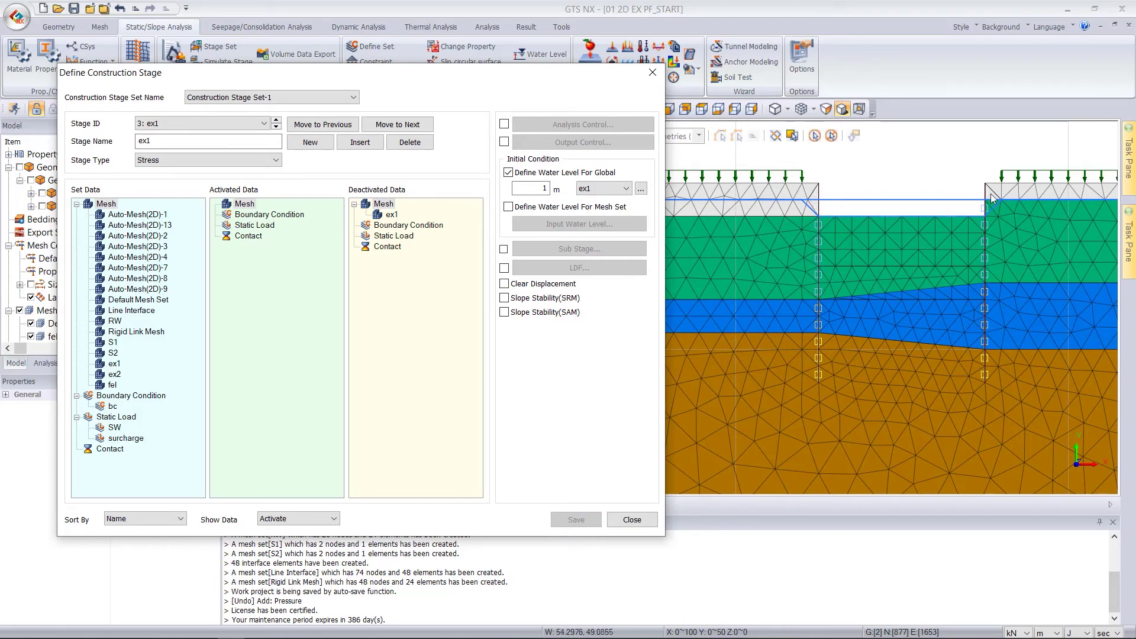
# - Add a stage named ex2 after s1 and deactivate the ex2 mesh set in it
pyautogui.click(276, 126)
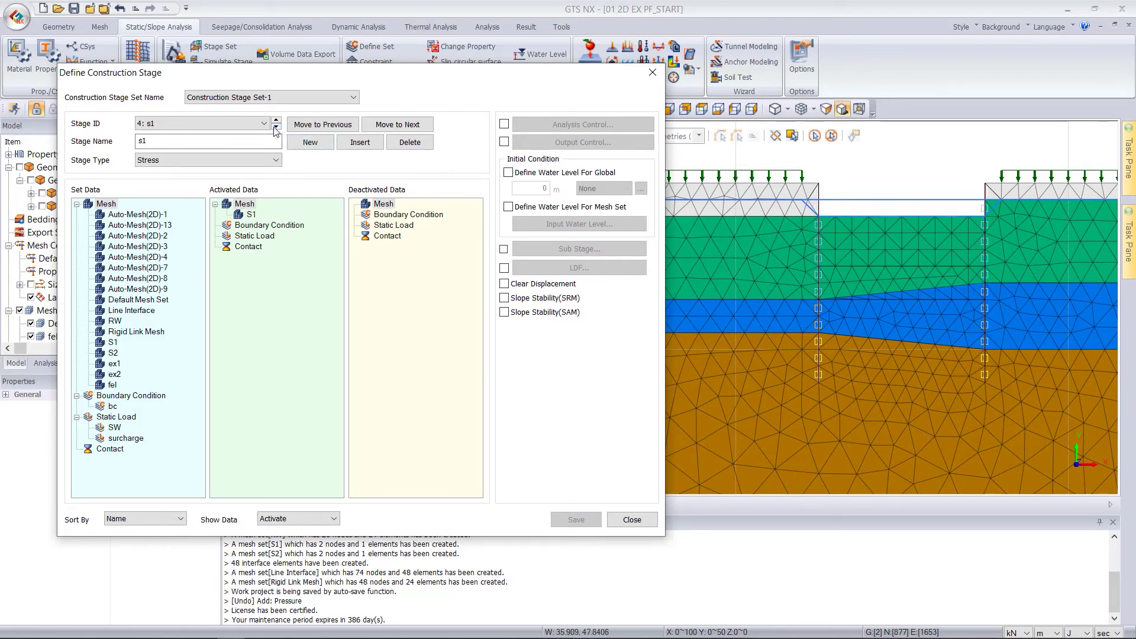
pyautogui.click(310, 142)
pyautogui.moveTo(198, 141); pyautogui.dragTo(137, 141)
pyautogui.write('ex2')
pyautogui.press('Tab')
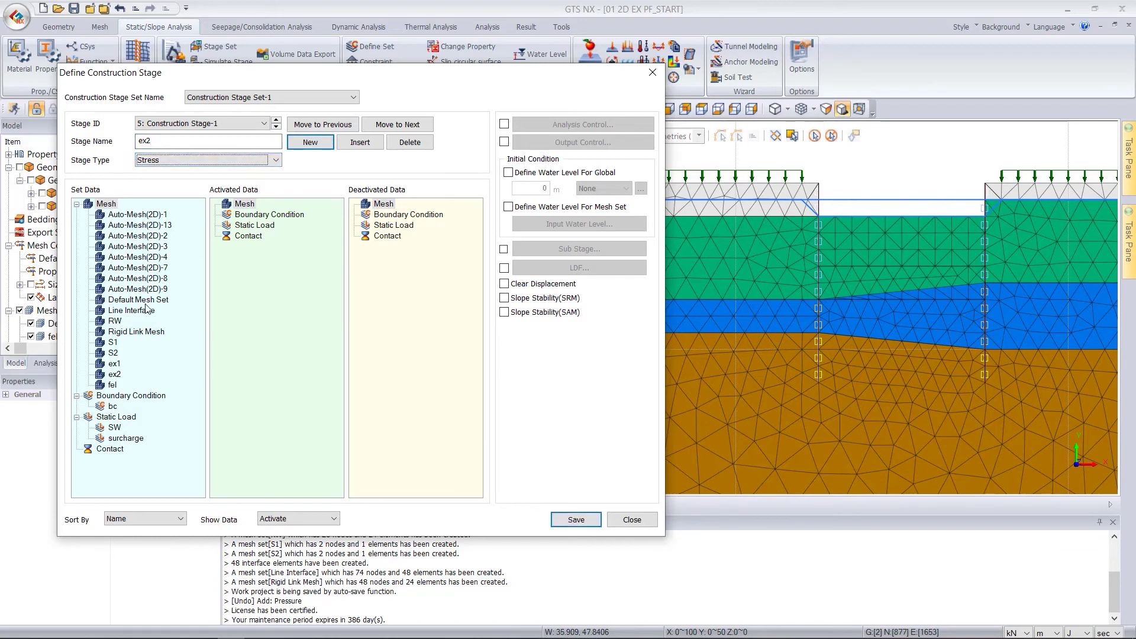
pyautogui.moveTo(115, 375); pyautogui.dragTo(421, 268)
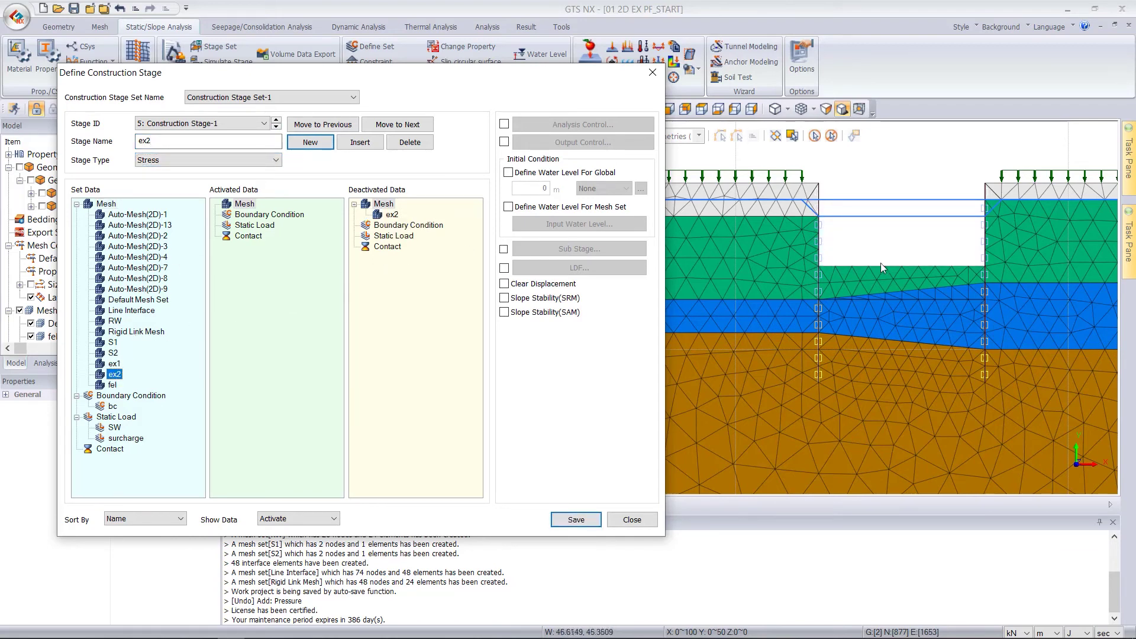
# - Define the global water level of stage ex2 as 1 m with the ex2 function and save the stage
pyautogui.click(508, 173)
pyautogui.doubleClick(533, 189)
pyautogui.write('1')
pyautogui.click(594, 190)
pyautogui.click(601, 229)
pyautogui.click(577, 521)
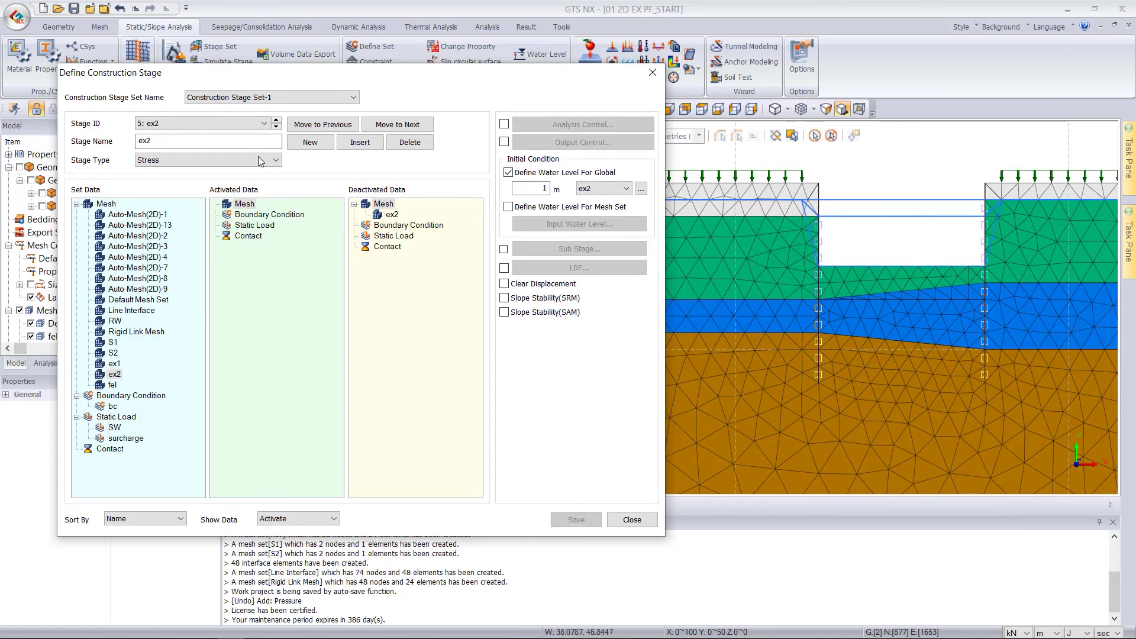
# - Add a stage named s2, activate the S2 mesh set in it and save the stage
pyautogui.click(310, 142)
pyautogui.write('s2')
pyautogui.press('Tab')
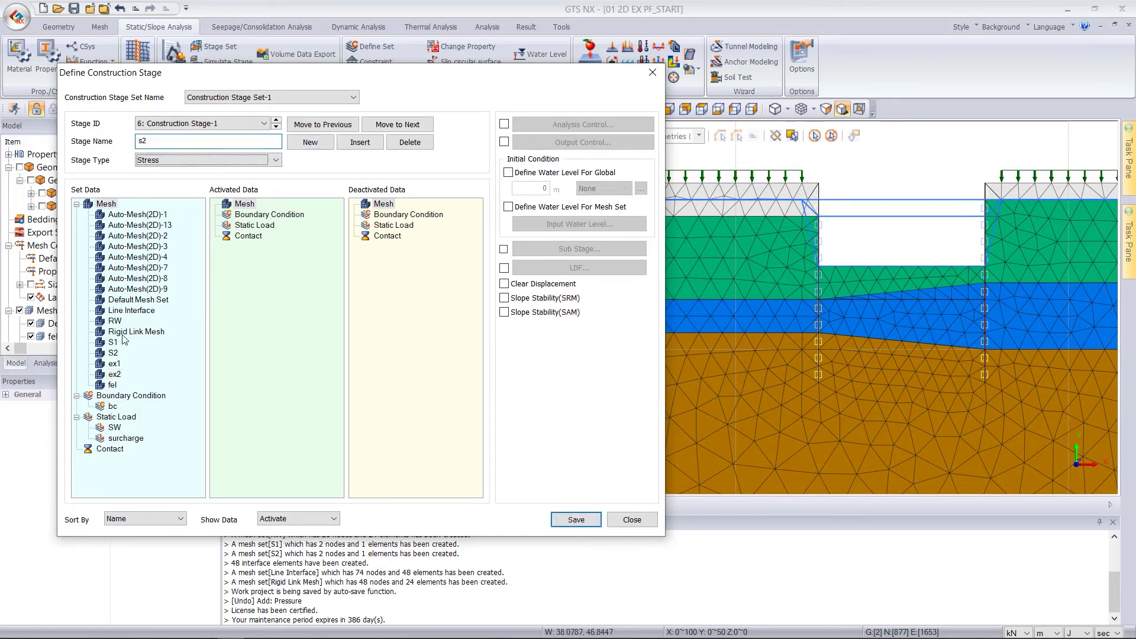
pyautogui.moveTo(112, 353); pyautogui.dragTo(270, 287)
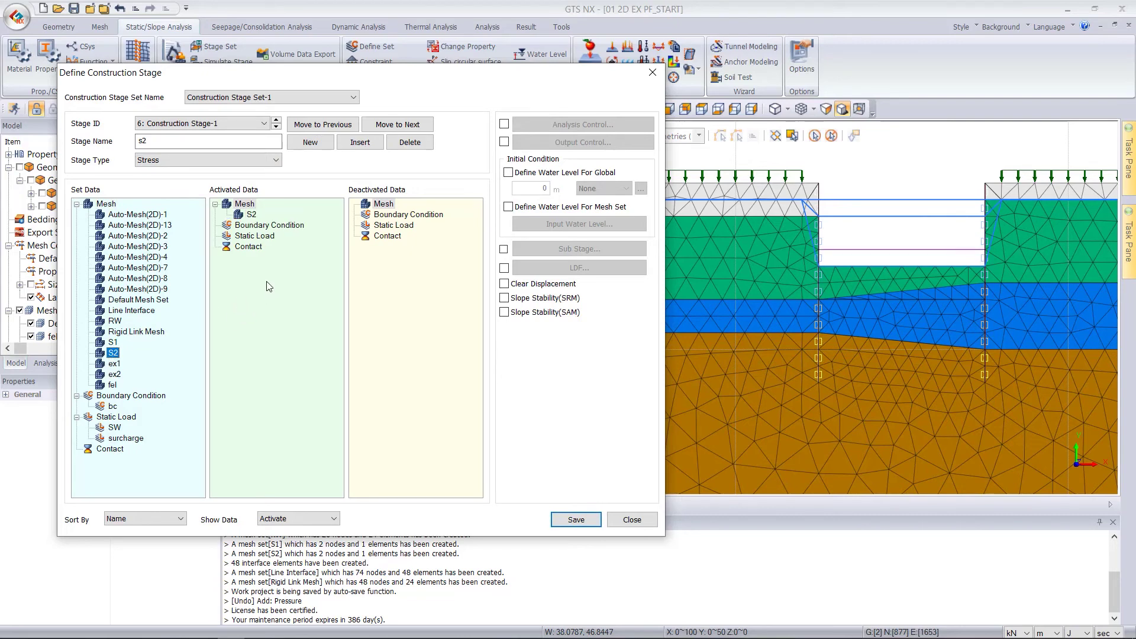
pyautogui.click(576, 520)
# - Add and save a stage named fel with the fel mesh set deactivated and a 1 m global water level using the fel function, then finish stage definition
pyautogui.click(310, 142)
pyautogui.write('fel')
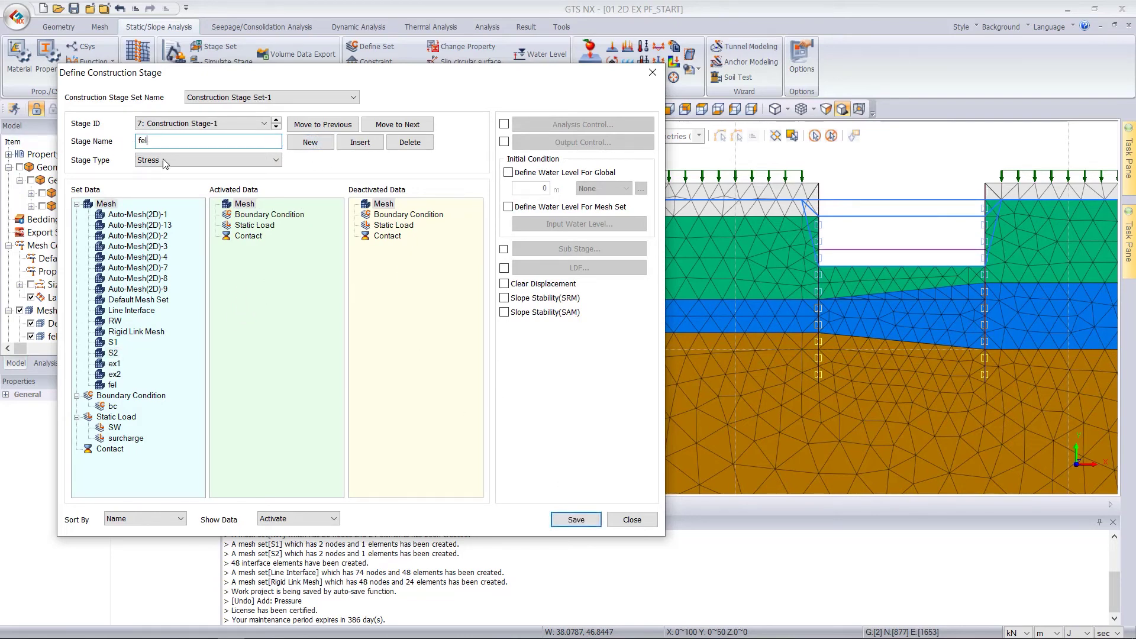
pyautogui.moveTo(112, 386); pyautogui.dragTo(410, 299)
pyautogui.click(508, 172)
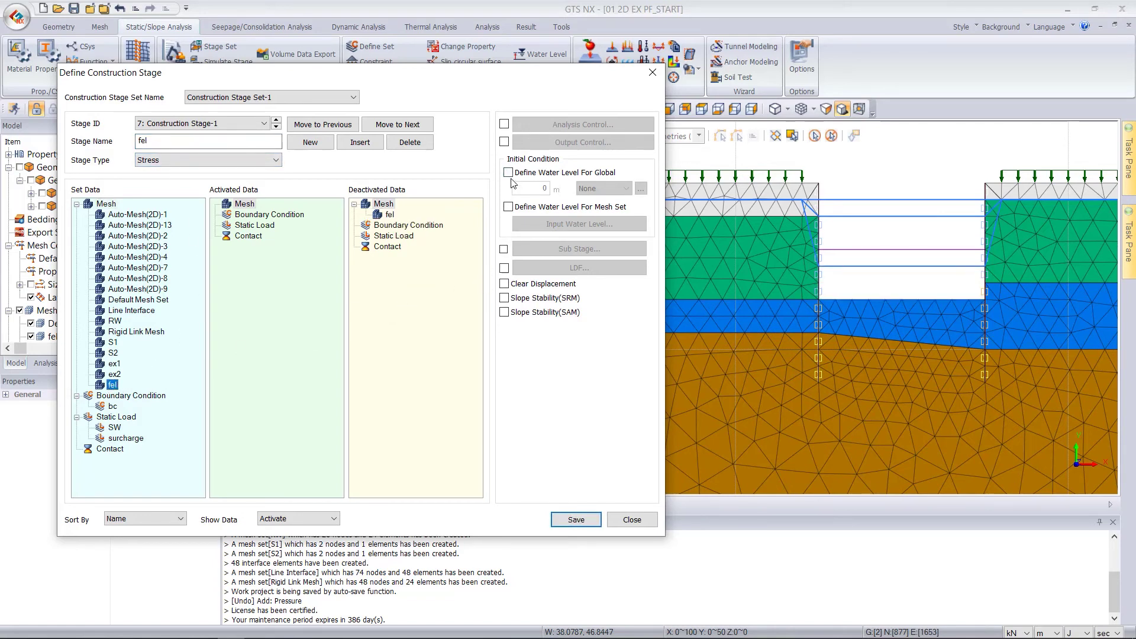
pyautogui.click(604, 189)
pyautogui.click(598, 238)
pyautogui.click(575, 524)
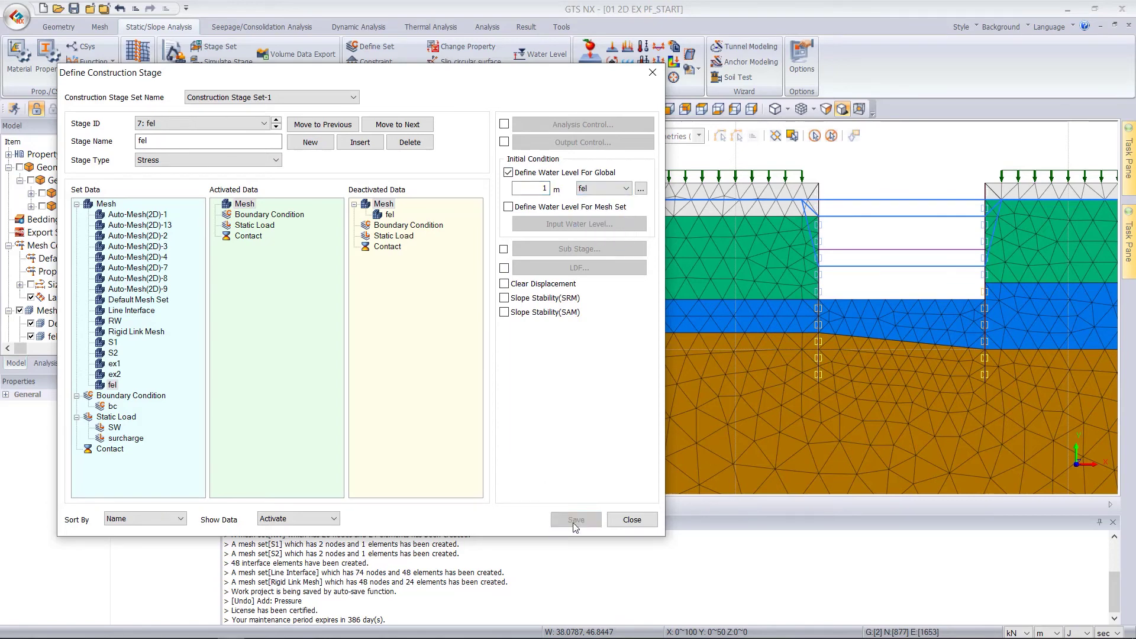
pyautogui.click(632, 520)
pyautogui.click(306, 312)
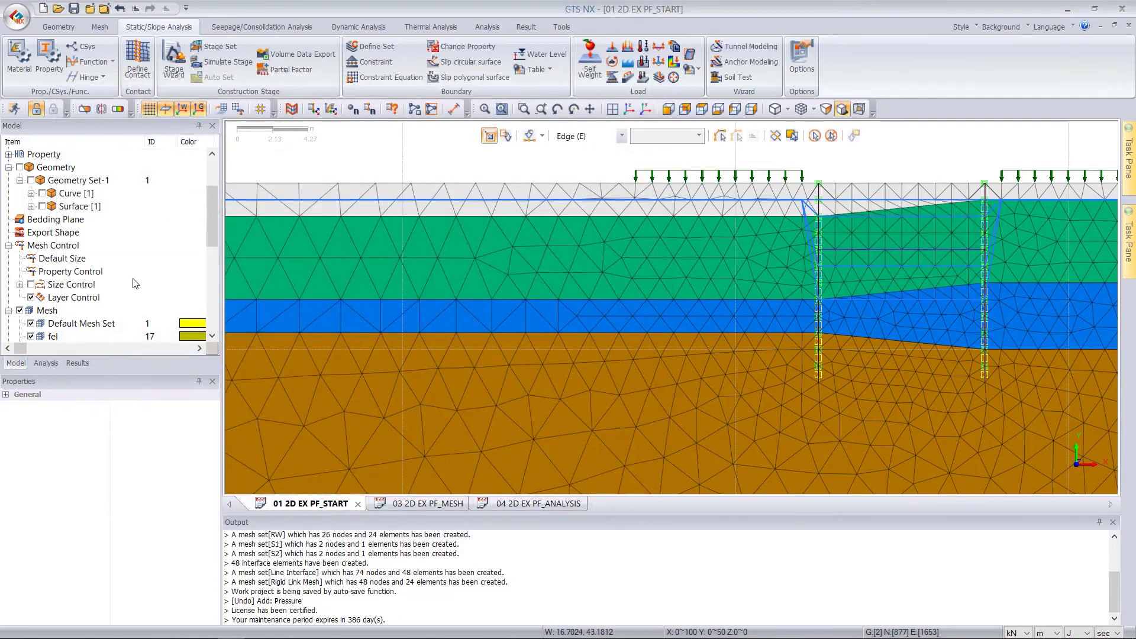
# - List the stages of Construction Stage Set-1 in the analysis tree and select the initial stage for review
pyautogui.scroll(-4, 120, 282)
pyautogui.click(56, 363)
pyautogui.doubleClick(65, 258)
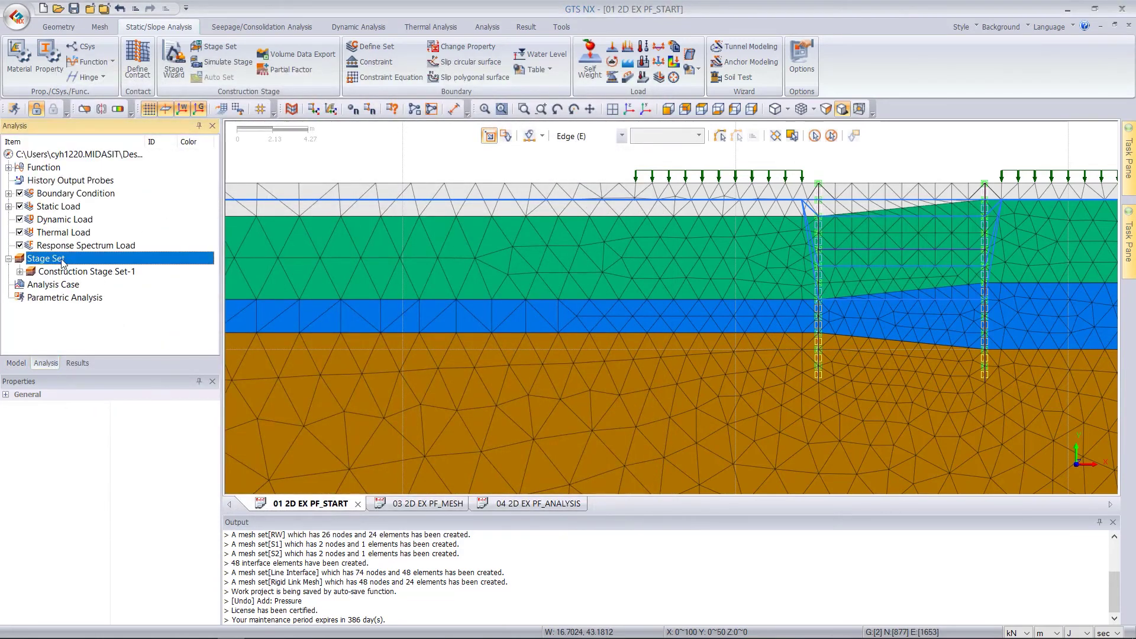
pyautogui.doubleClick(64, 273)
pyautogui.scroll(-2, 65, 276)
pyautogui.click(71, 233)
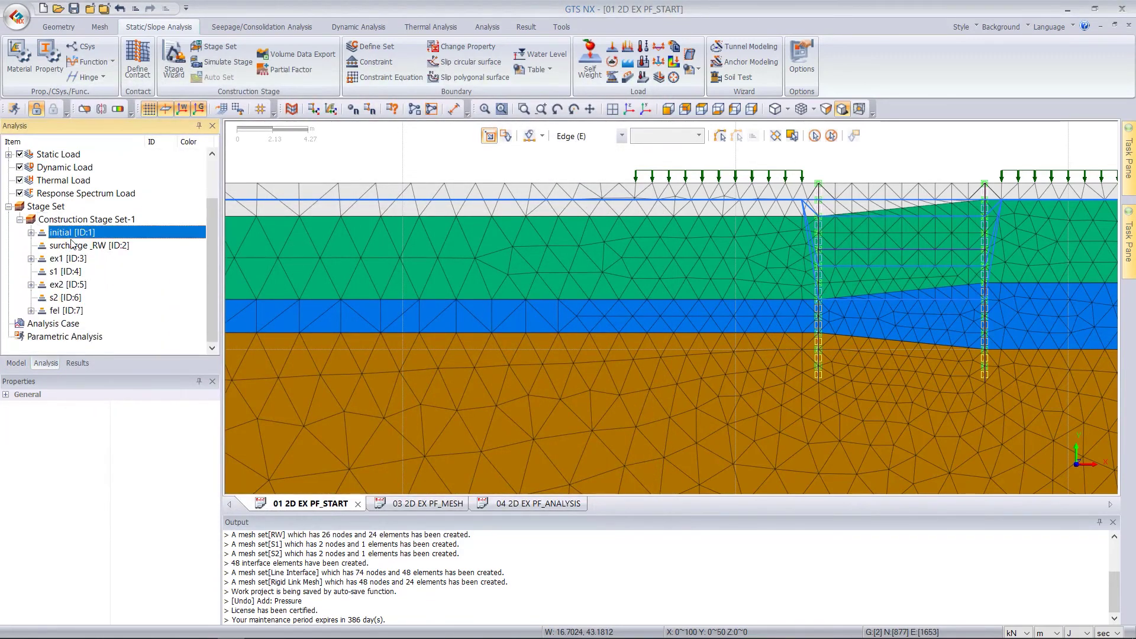
# - Create an analysis case titled 2D excavation with the Construction Stage solution type, using Construction Stage Set-1
pyautogui.click(60, 324)
pyautogui.rightClick(61, 329)
pyautogui.click(83, 335)
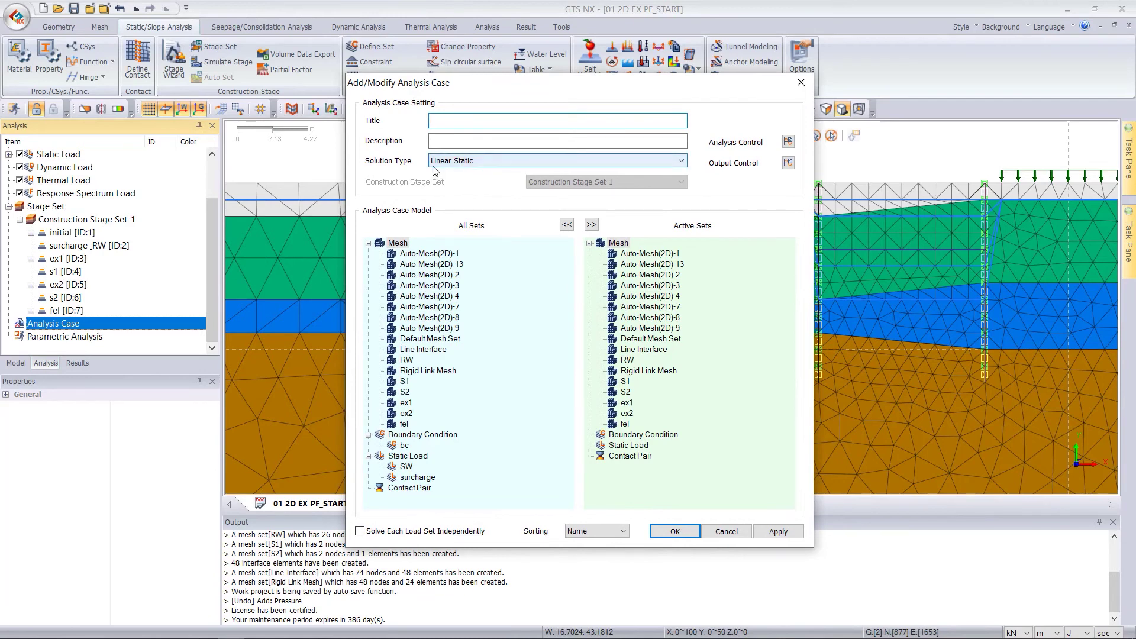
pyautogui.click(484, 161)
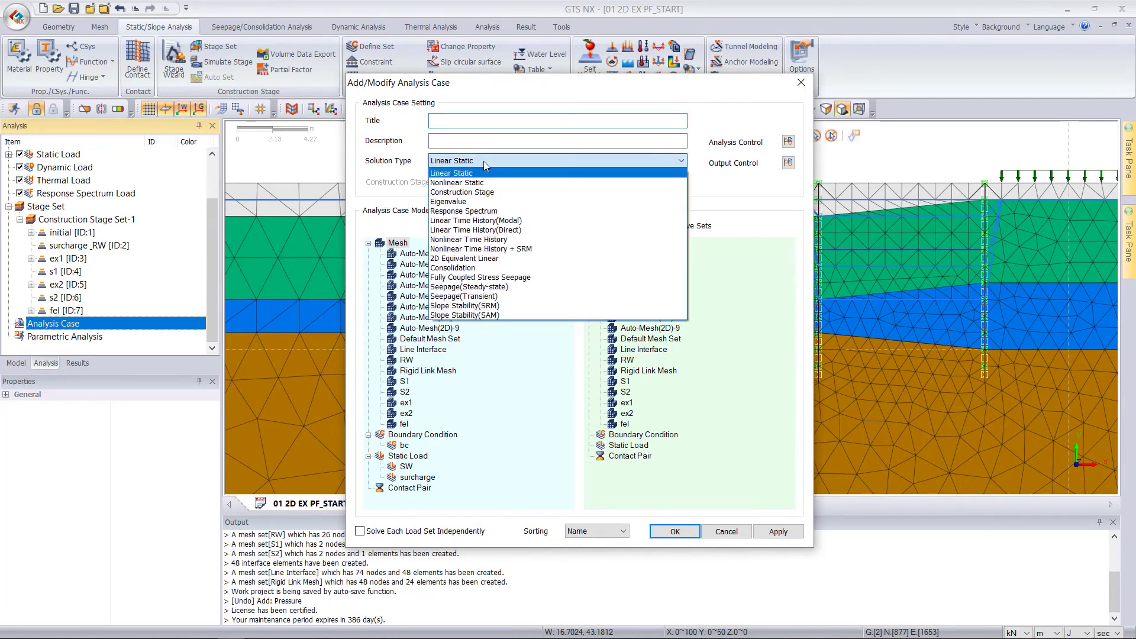
pyautogui.click(490, 193)
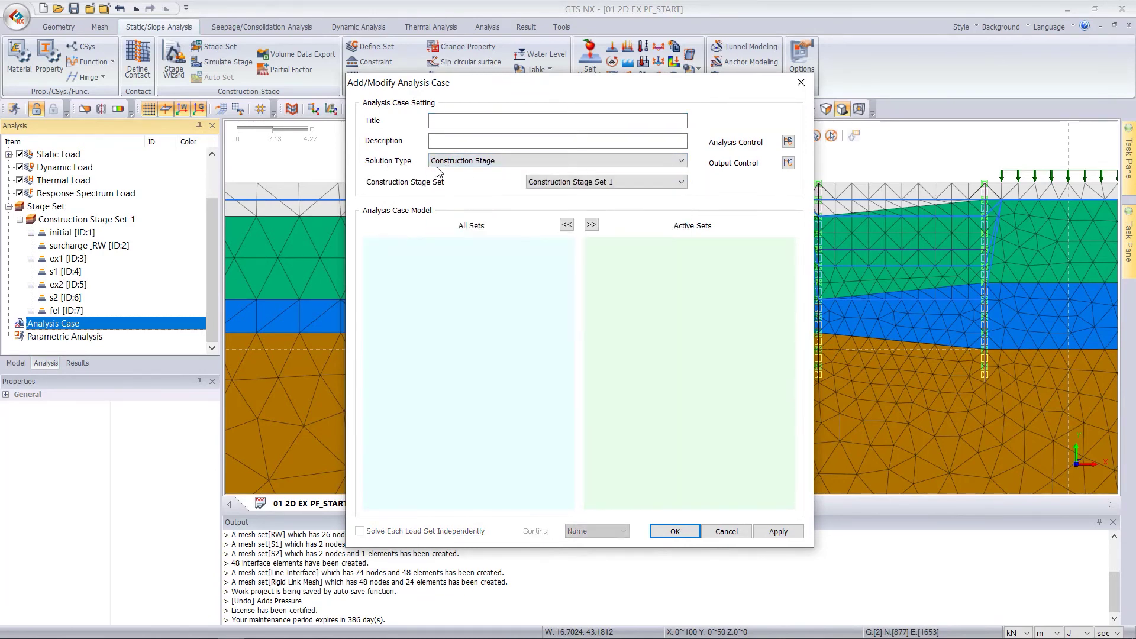
pyautogui.click(575, 182)
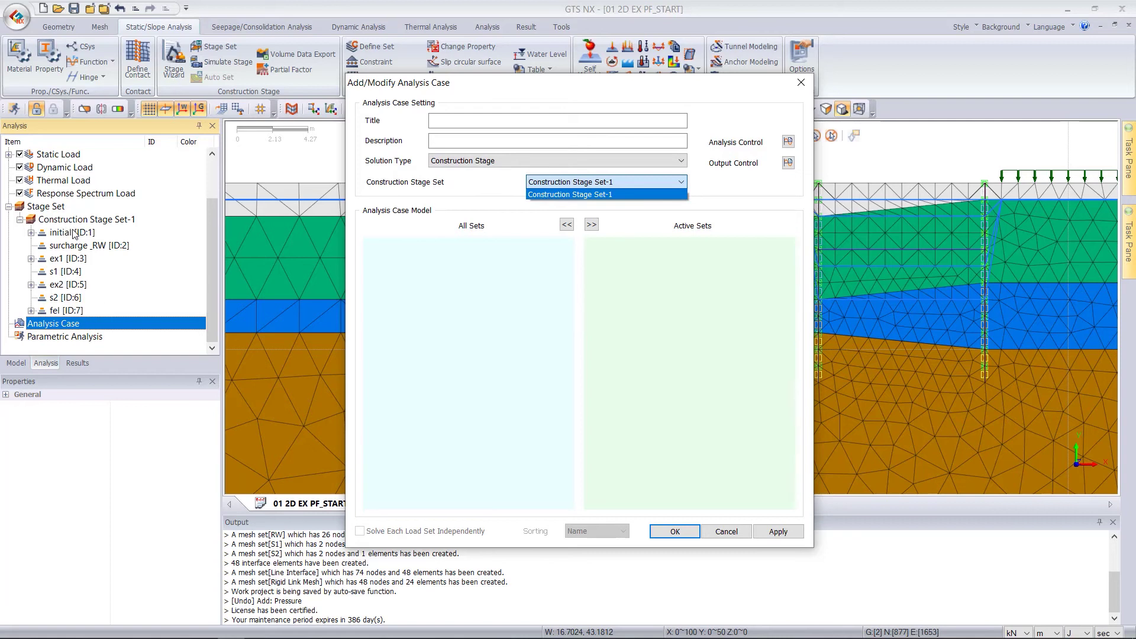
pyautogui.click(604, 193)
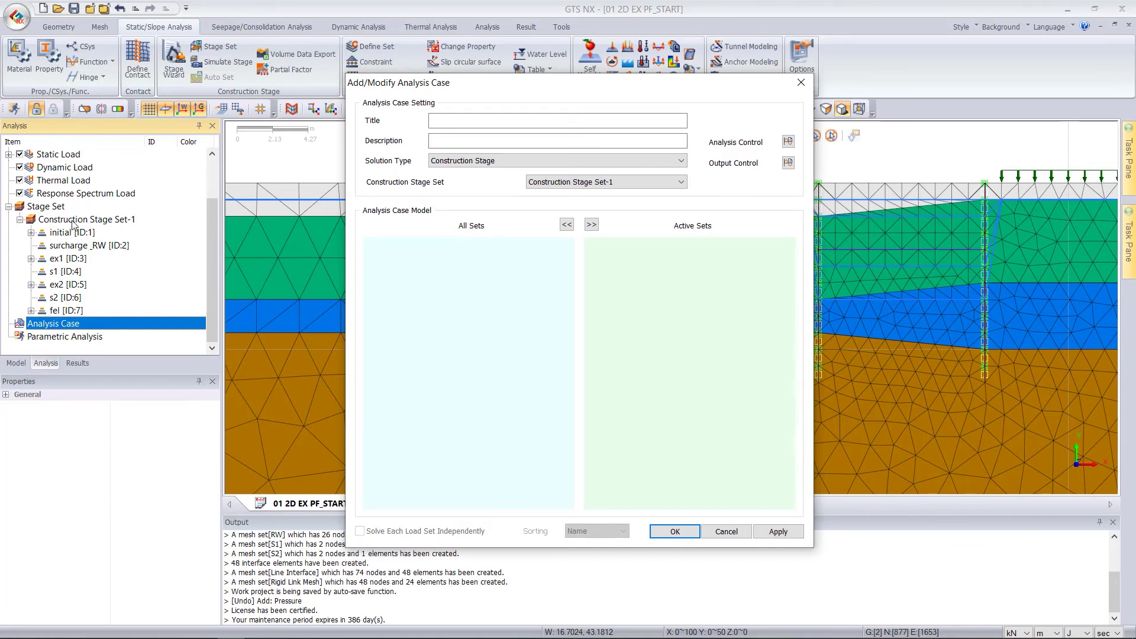
pyautogui.click(609, 186)
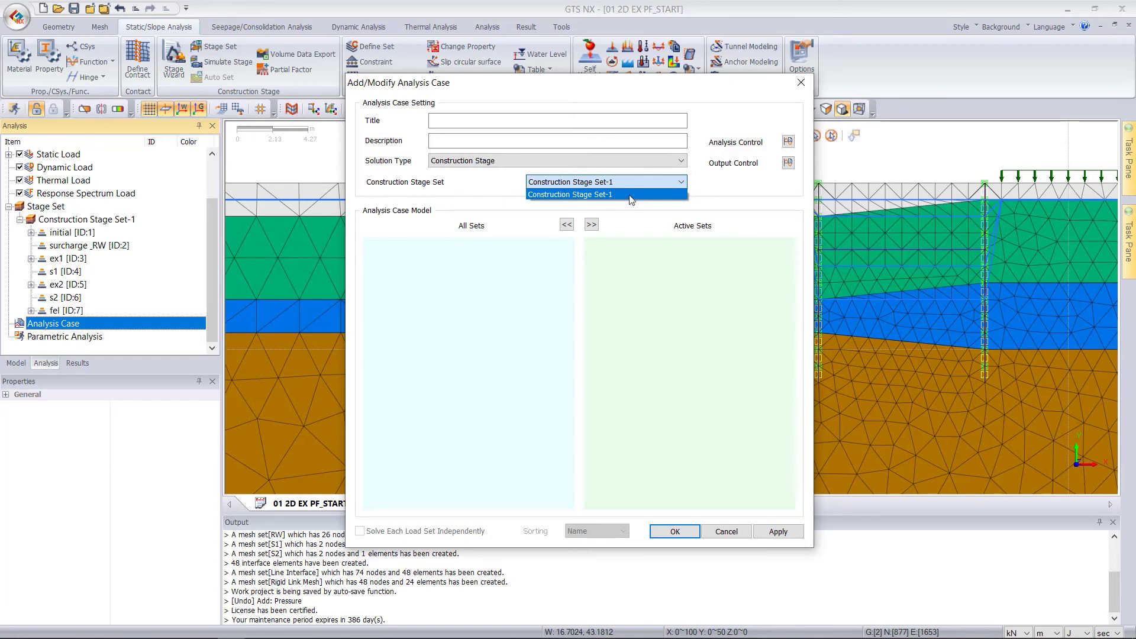
pyautogui.click(615, 194)
pyautogui.click(540, 121)
pyautogui.write('2D excavation')
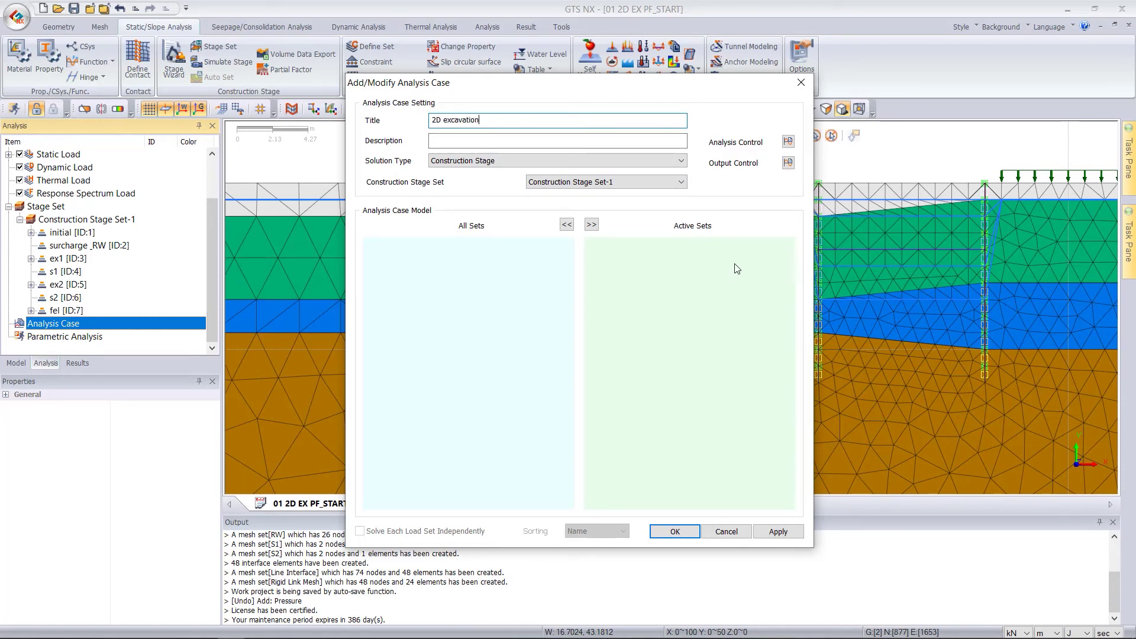
# - In the case's analysis control, enable the initial stage for stress analysis with 1:initial and apply the K0 condition
pyautogui.click(788, 142)
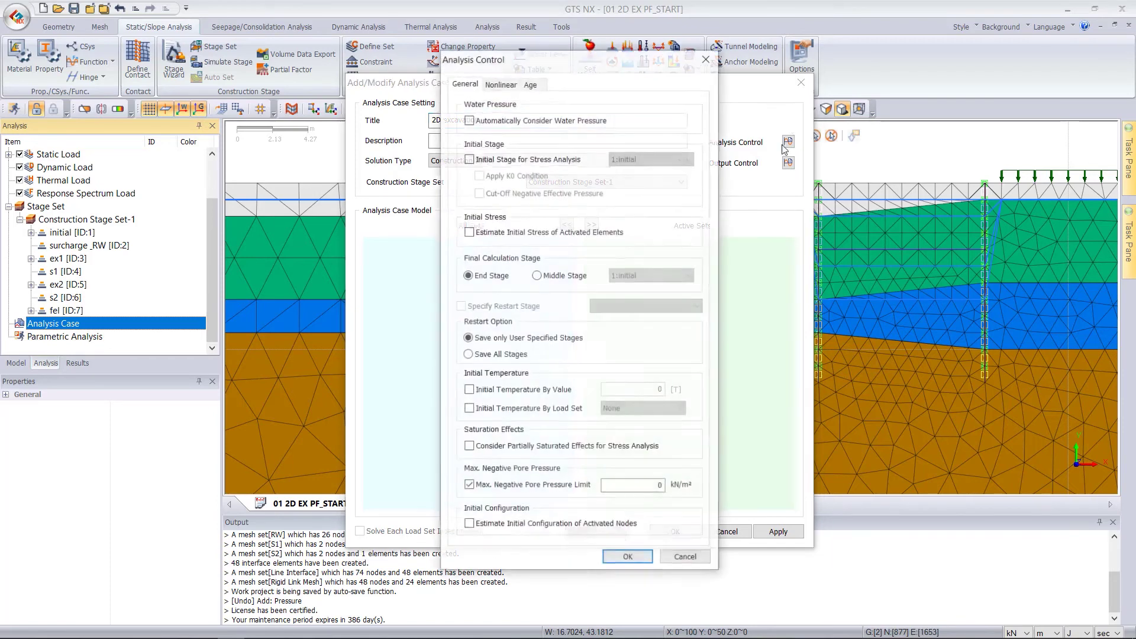
pyautogui.click(437, 150)
pyautogui.click(448, 167)
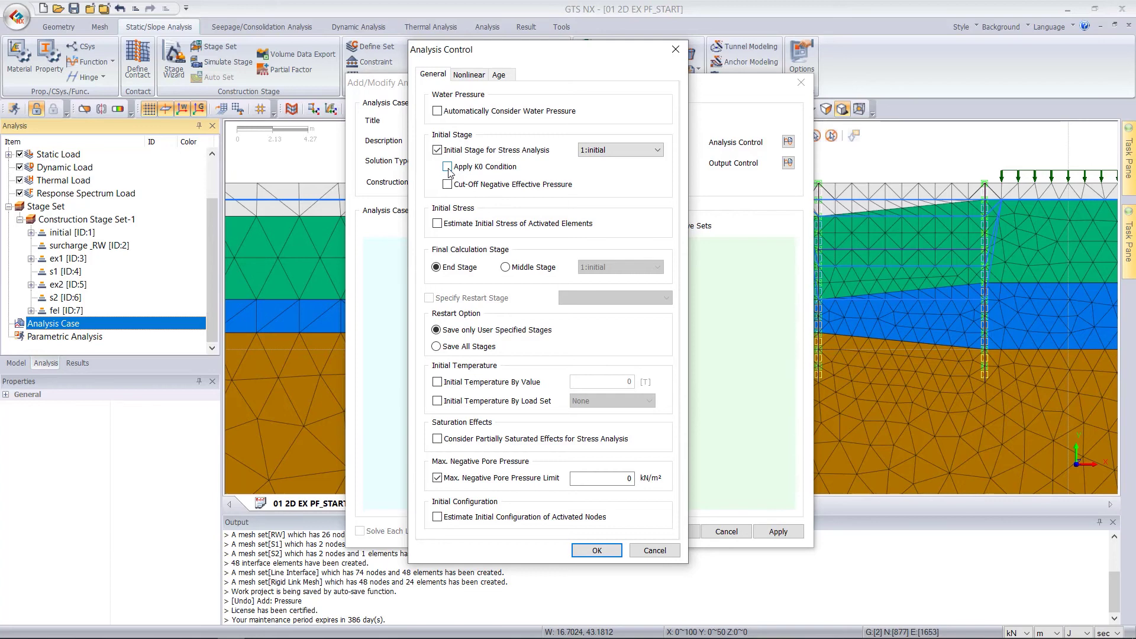
# - Consider partial factor set DA1C1 in the nonlinear analysis settings and confirm the 2D excavation analysis case
pyautogui.click(471, 75)
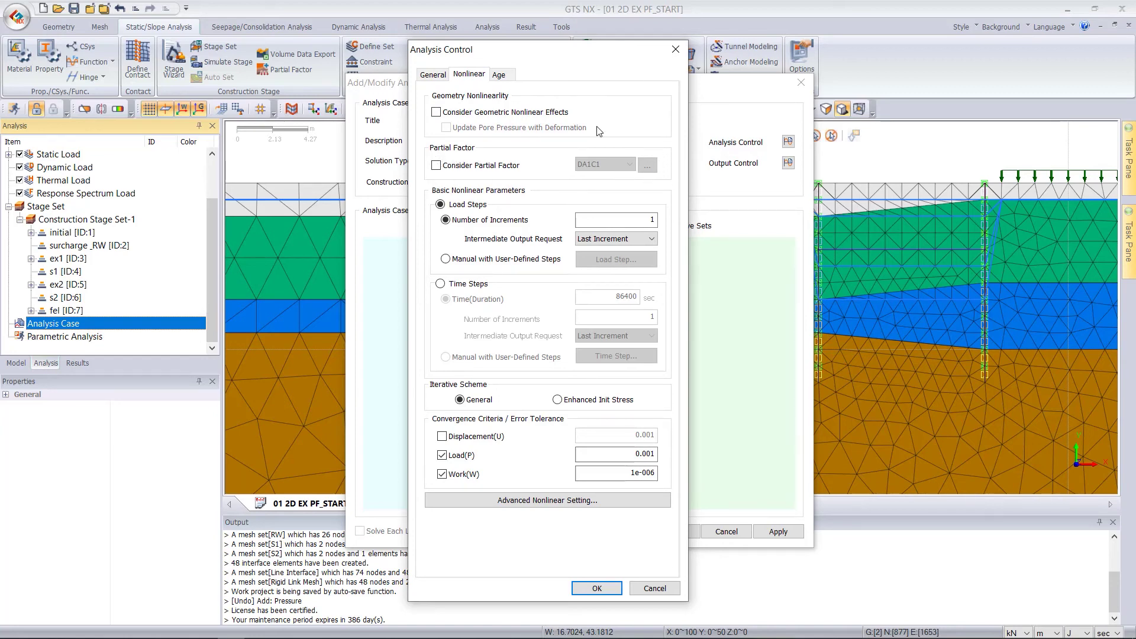
pyautogui.click(437, 168)
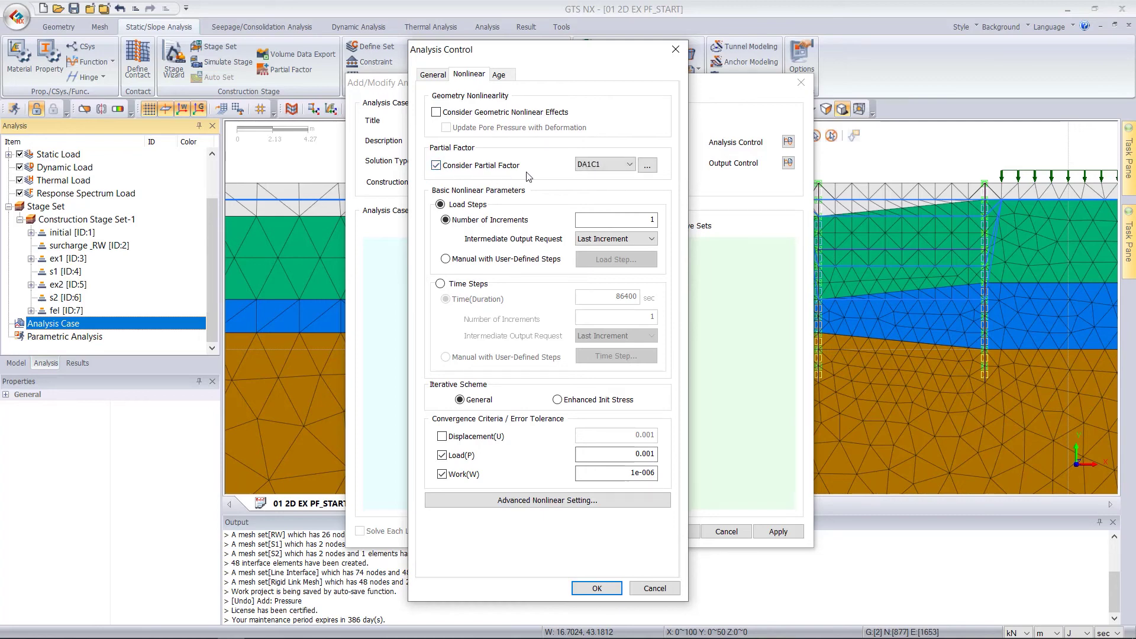
pyautogui.click(614, 167)
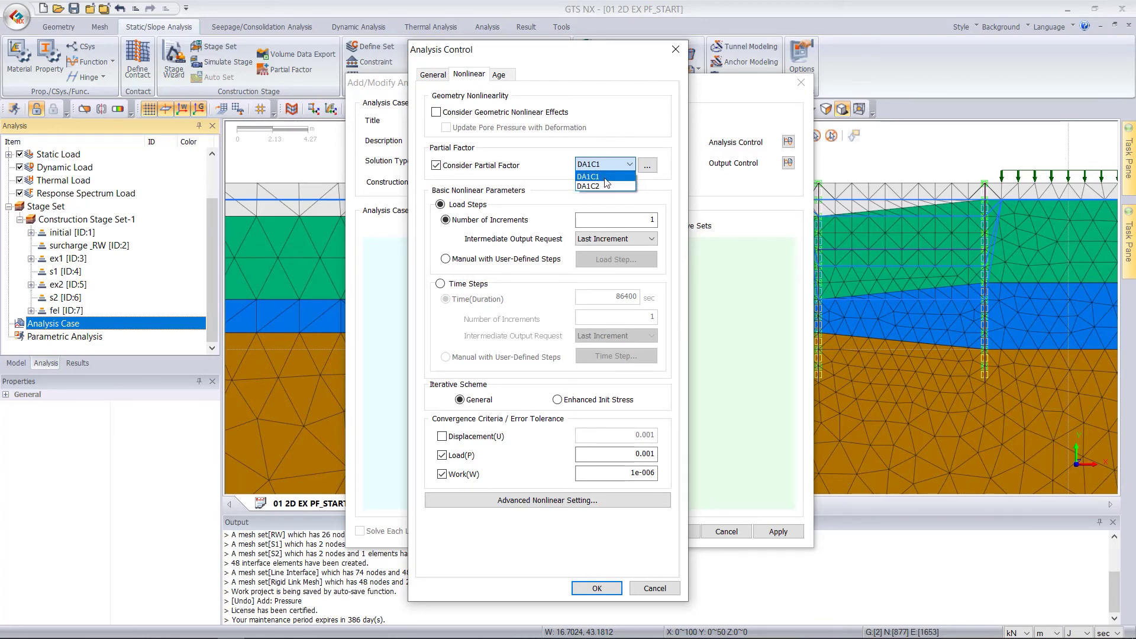
pyautogui.click(605, 179)
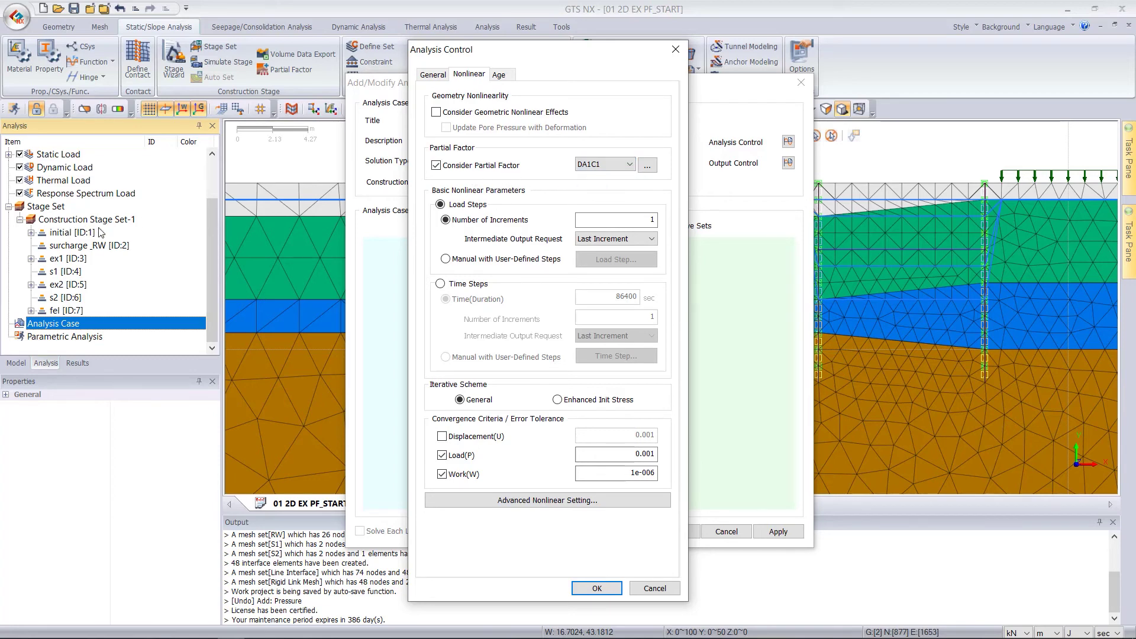
pyautogui.moveTo(511, 46); pyautogui.dragTo(684, 46)
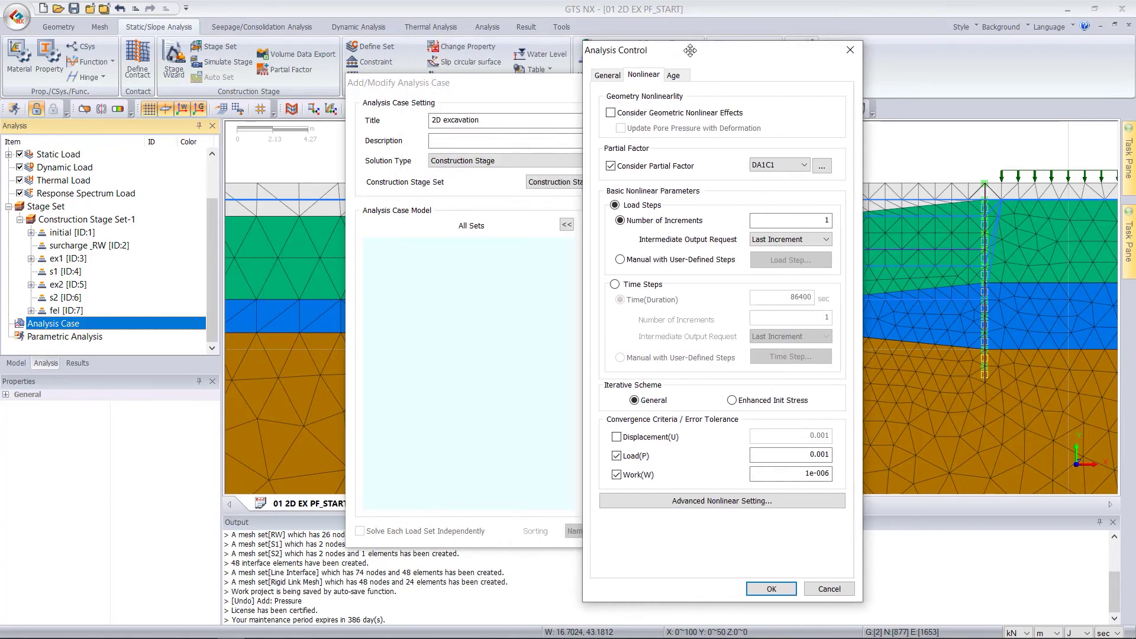
pyautogui.click(771, 589)
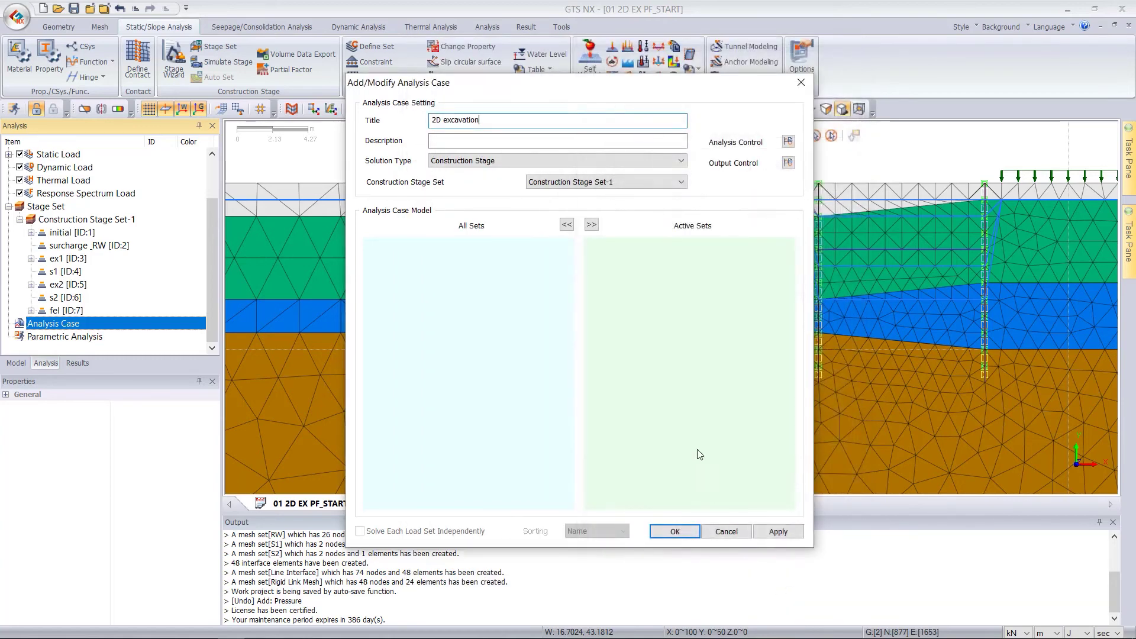
pyautogui.click(675, 531)
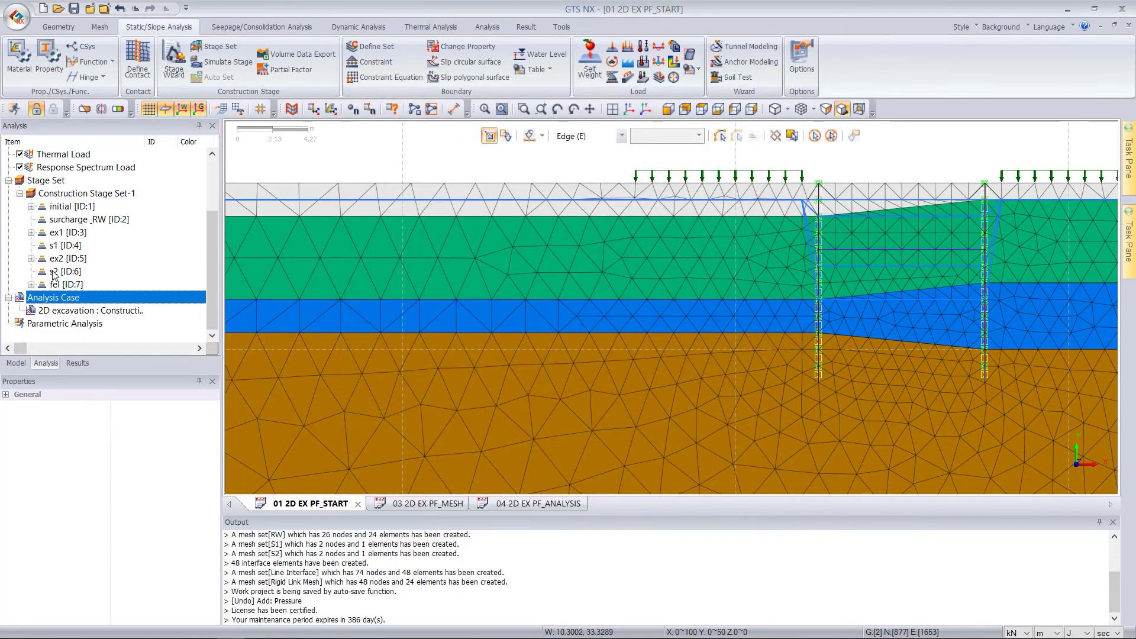
pyautogui.rightClick(87, 312)
pyautogui.click(72, 312)
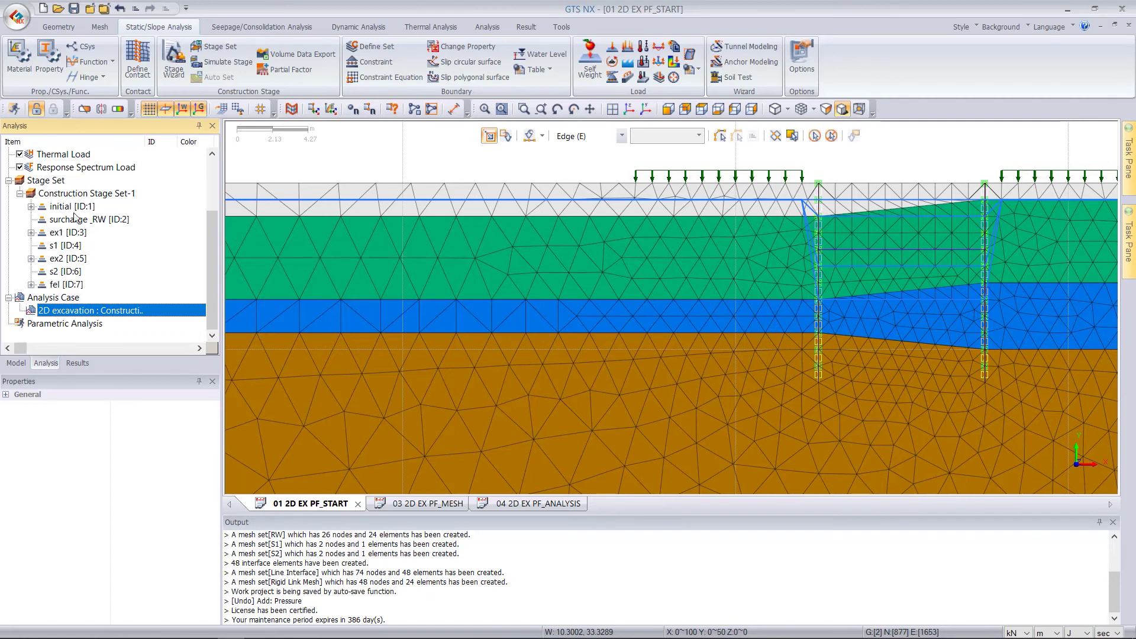
# - Edit stage ex1 of Construction Stage Set-1, enabling its sub stages and opening the sub stage definition
pyautogui.click(73, 233)
pyautogui.rightClick(73, 234)
pyautogui.click(95, 241)
pyautogui.moveTo(394, 86); pyautogui.dragTo(460, 69)
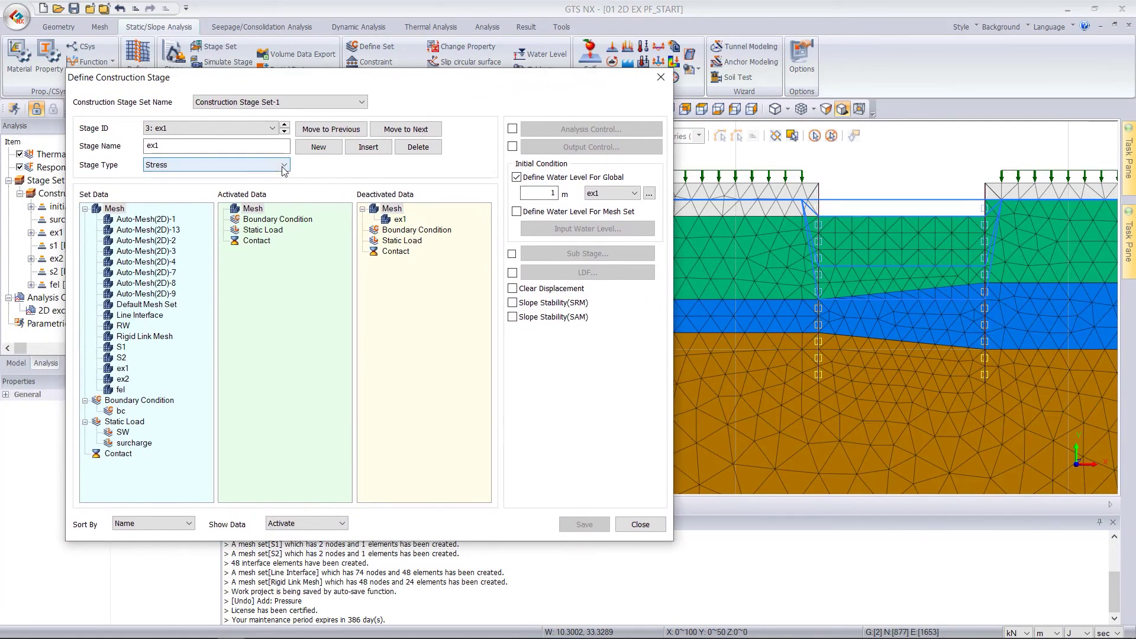
pyautogui.click(512, 254)
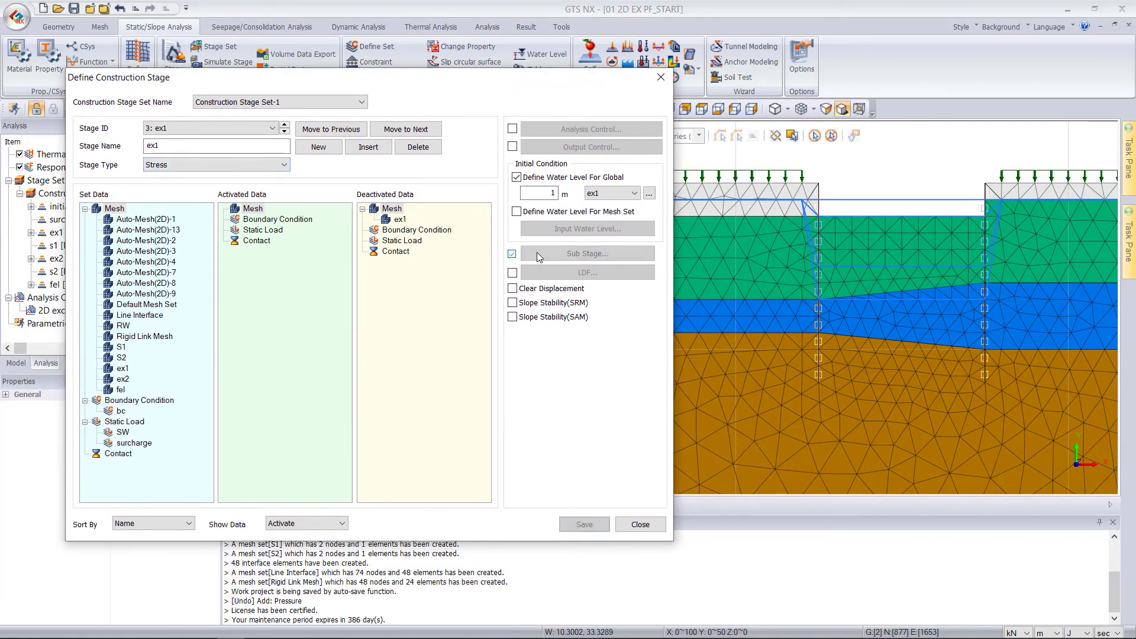
pyautogui.click(535, 255)
pyautogui.moveTo(232, 84); pyautogui.dragTo(321, 98)
# - Add a sub stage named ex1 (DA1C2) with partial factor DA1C2, save stage ex1 and switch to stage ex2
pyautogui.click(247, 138)
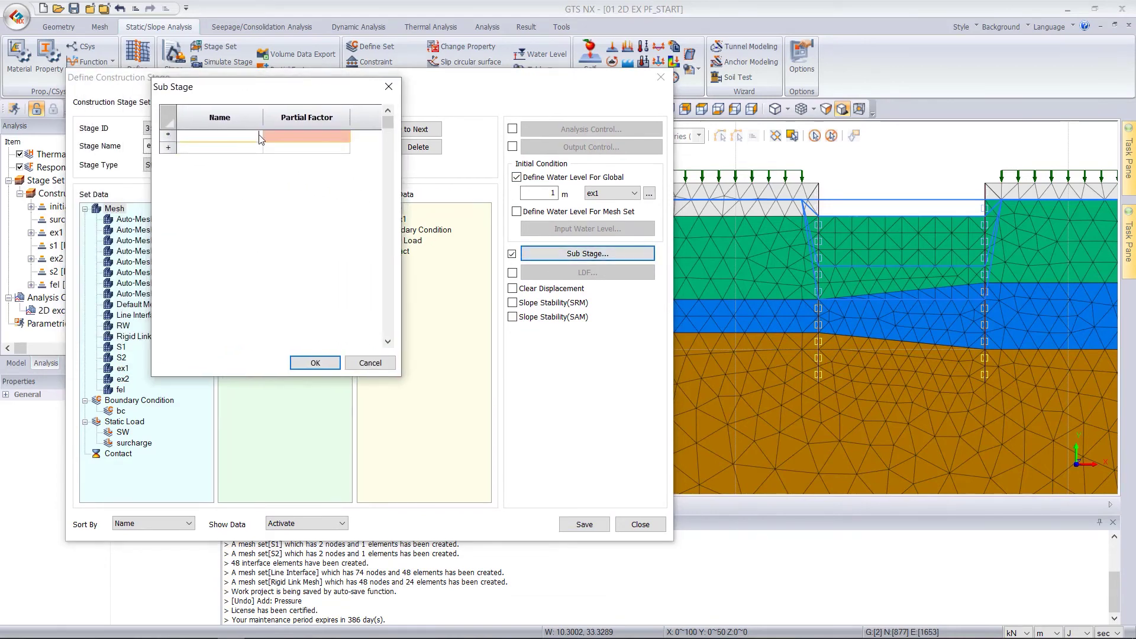
pyautogui.write('ex1 (DA1C2)')
pyautogui.click(345, 137)
pyautogui.click(343, 136)
pyautogui.click(330, 156)
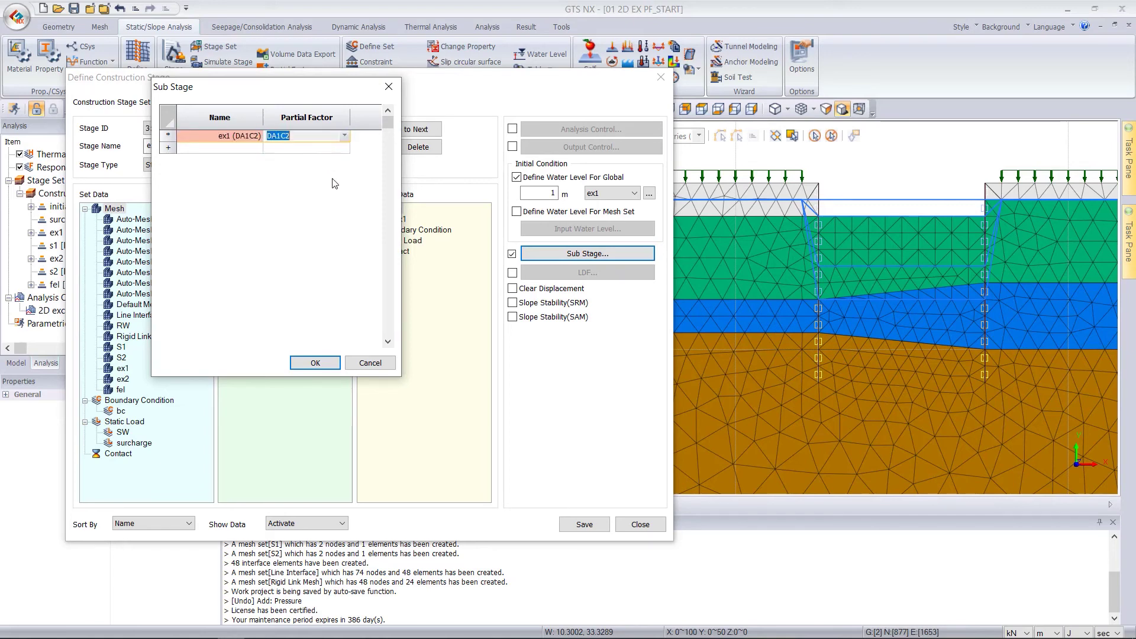
pyautogui.click(315, 364)
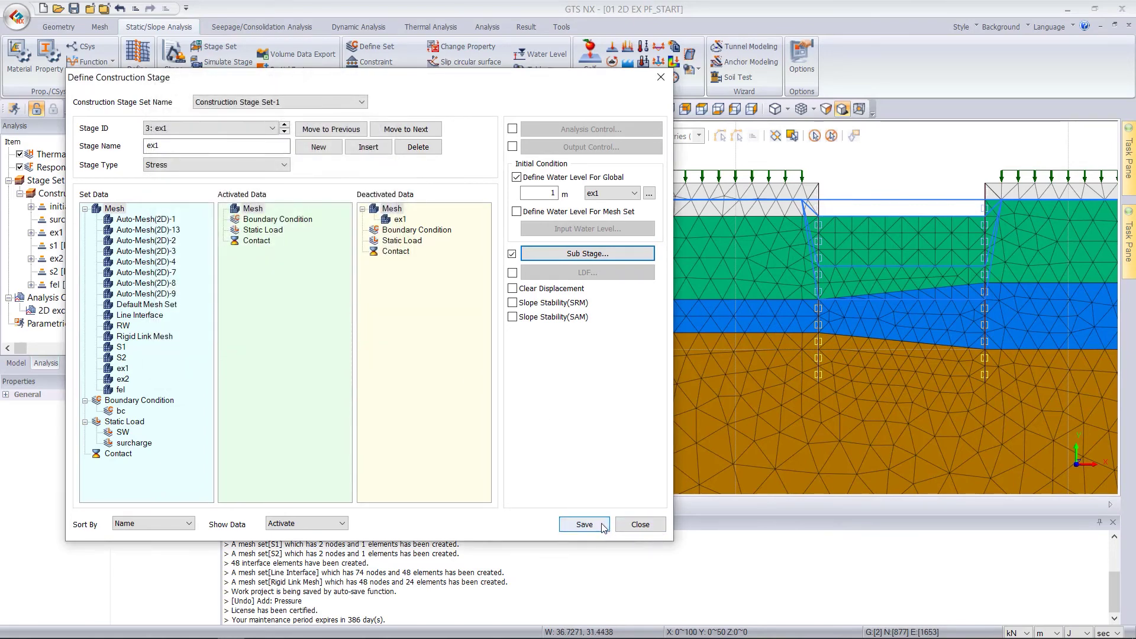
pyautogui.click(583, 525)
pyautogui.click(285, 132)
pyautogui.click(285, 132)
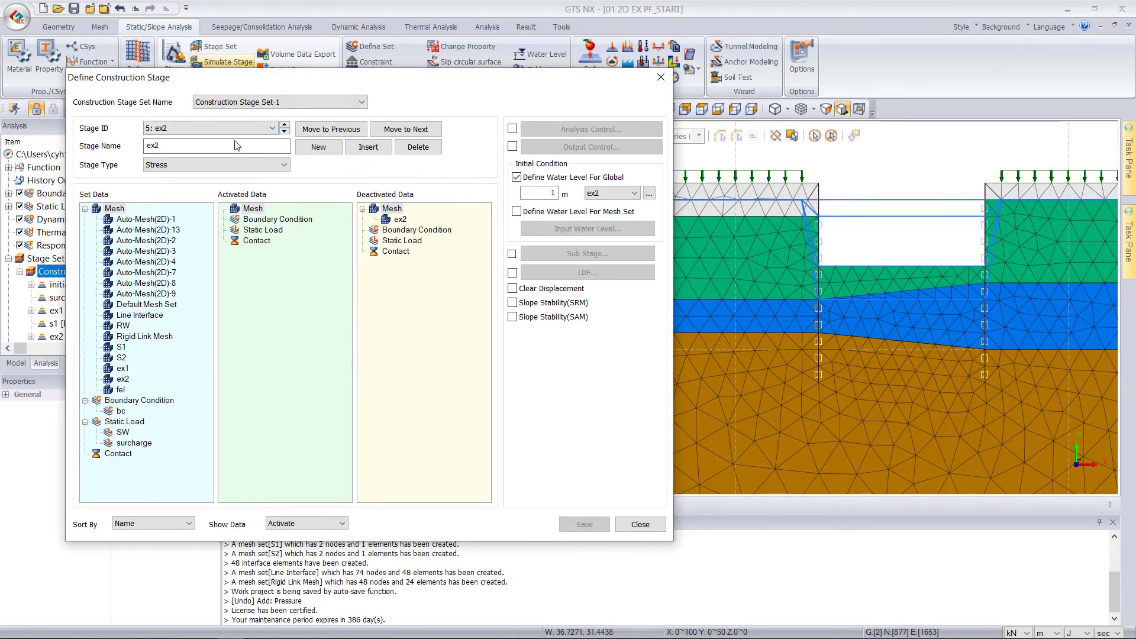
pyautogui.click(517, 212)
pyautogui.click(588, 228)
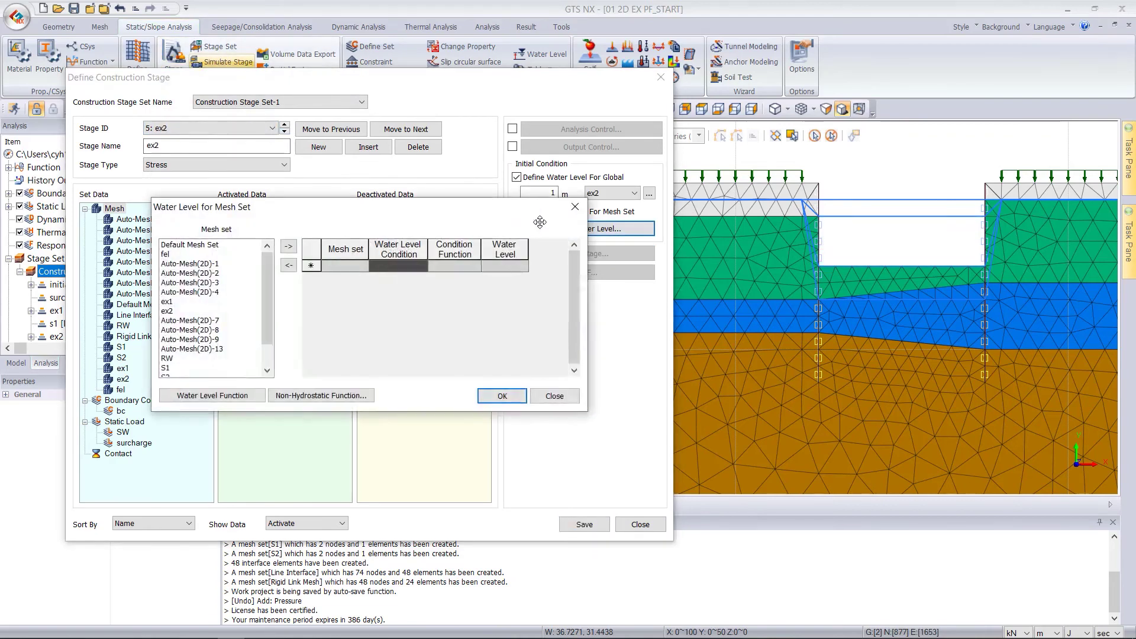
pyautogui.click(572, 199)
pyautogui.click(518, 212)
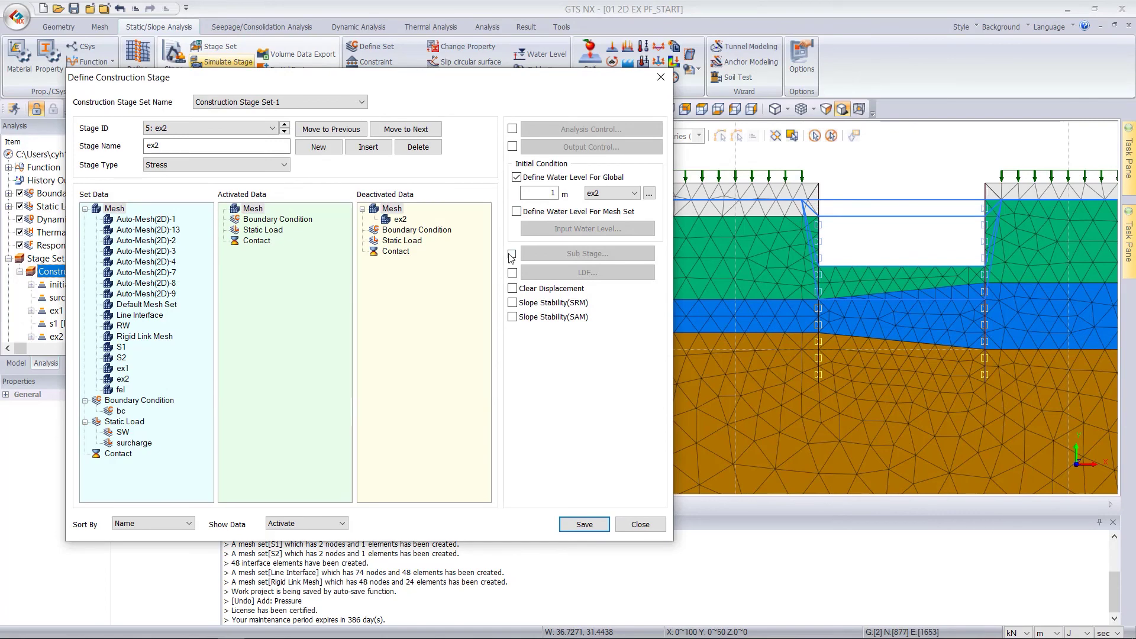
# - Enable sub stages for stage ex2, add one named ex2 (DA1C2) with partial factor DA1C2 and save the stage
pyautogui.click(512, 254)
pyautogui.click(587, 253)
pyautogui.moveTo(247, 83); pyautogui.dragTo(326, 118)
pyautogui.click(245, 165)
pyautogui.click(253, 162)
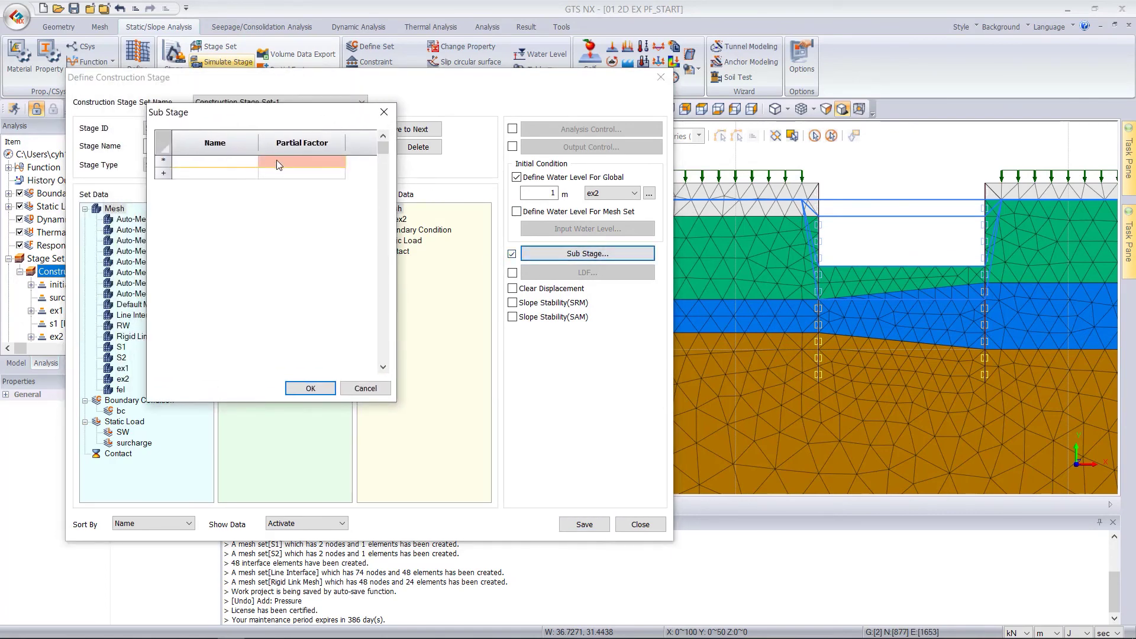
pyautogui.write('(DA1C2)')
pyautogui.click(332, 161)
pyautogui.click(339, 161)
pyautogui.click(333, 183)
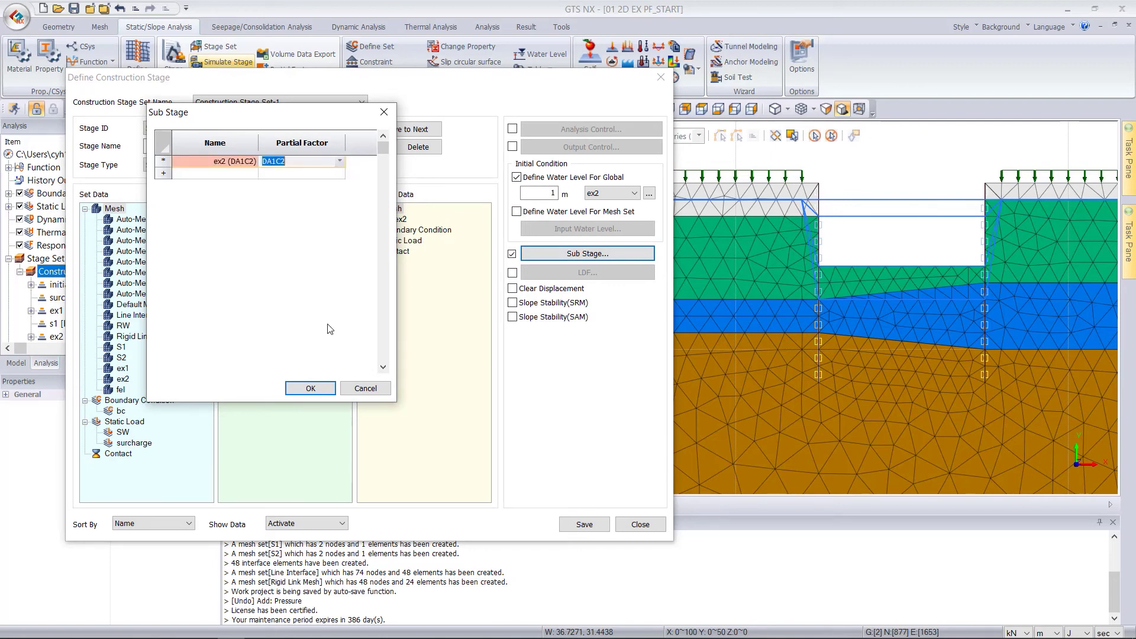
pyautogui.click(310, 389)
pyautogui.click(579, 528)
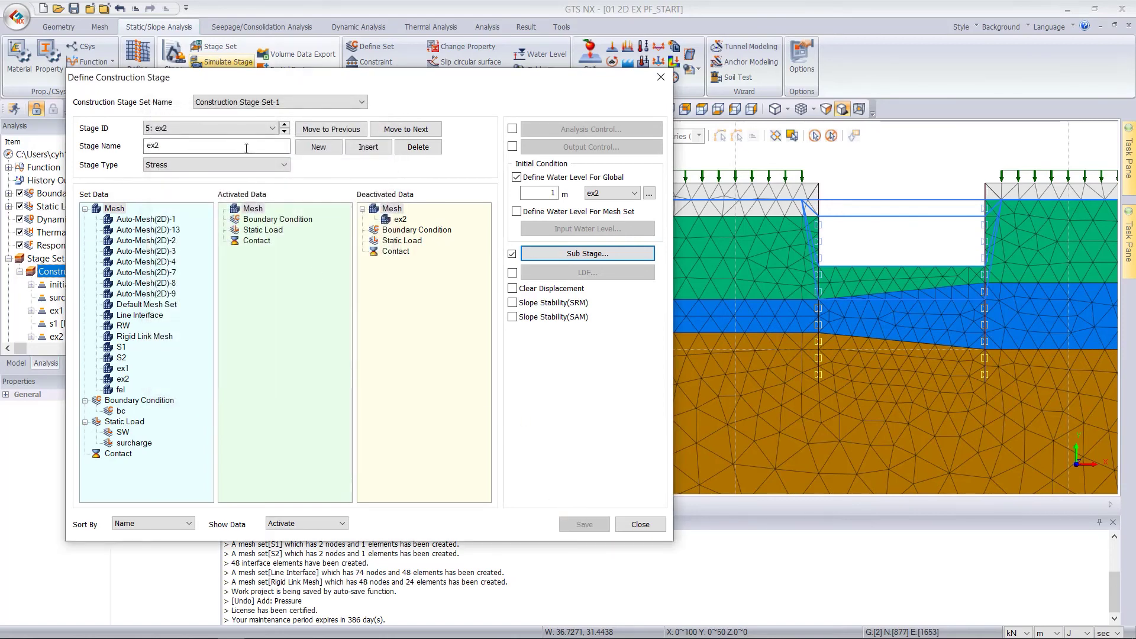
# - Add a sub stage named FEL (DA1C2) with partial factor DA1C2 to stage fel and finish stage definition
pyautogui.doubleClick(284, 131)
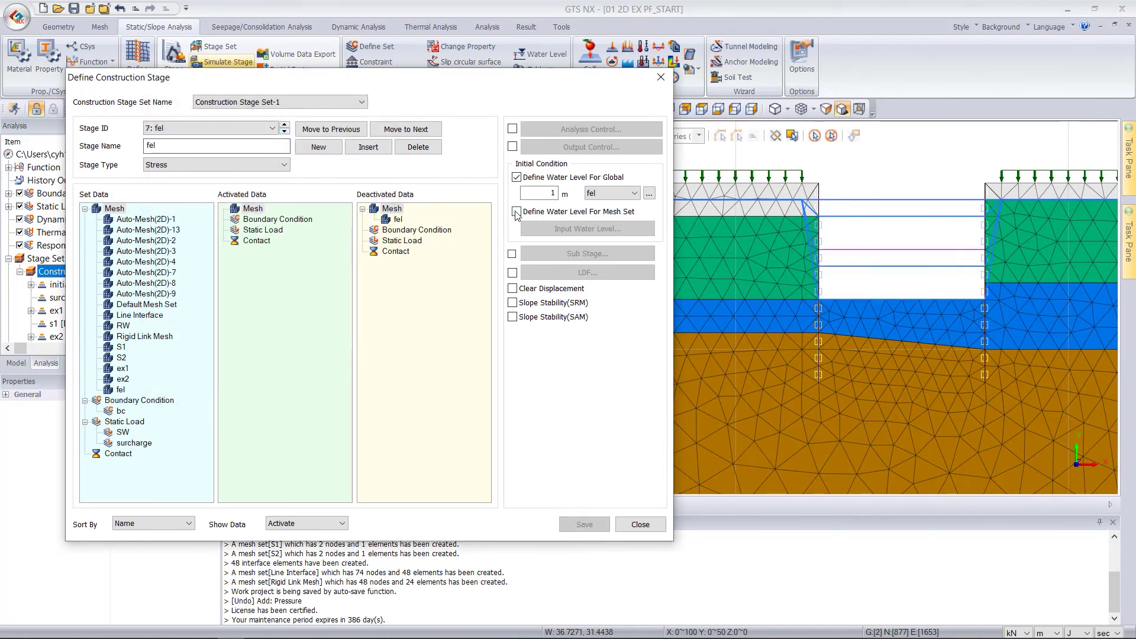
pyautogui.click(512, 253)
pyautogui.click(563, 254)
pyautogui.click(176, 127)
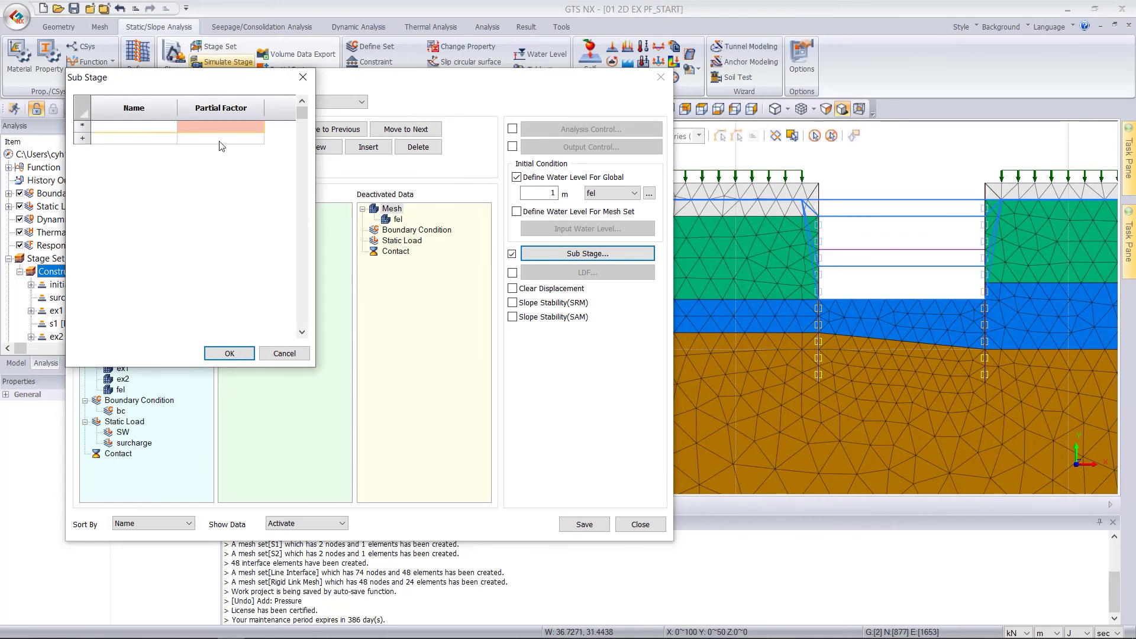
pyautogui.write('FEL (DA1C2)')
pyautogui.click(260, 128)
pyautogui.click(260, 127)
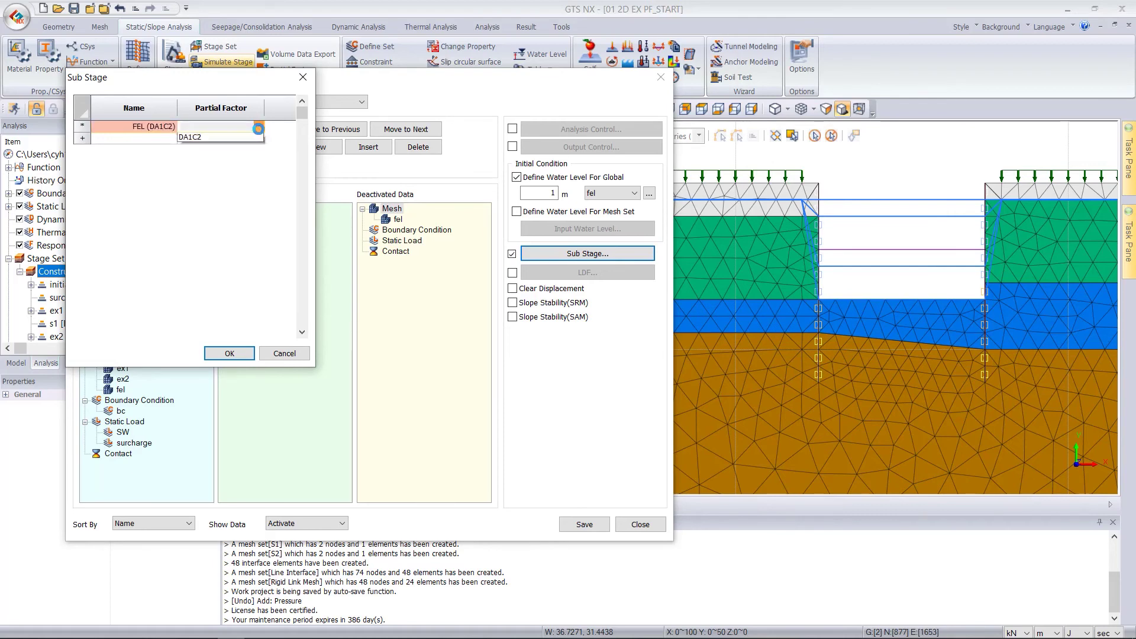
pyautogui.click(257, 148)
pyautogui.click(230, 354)
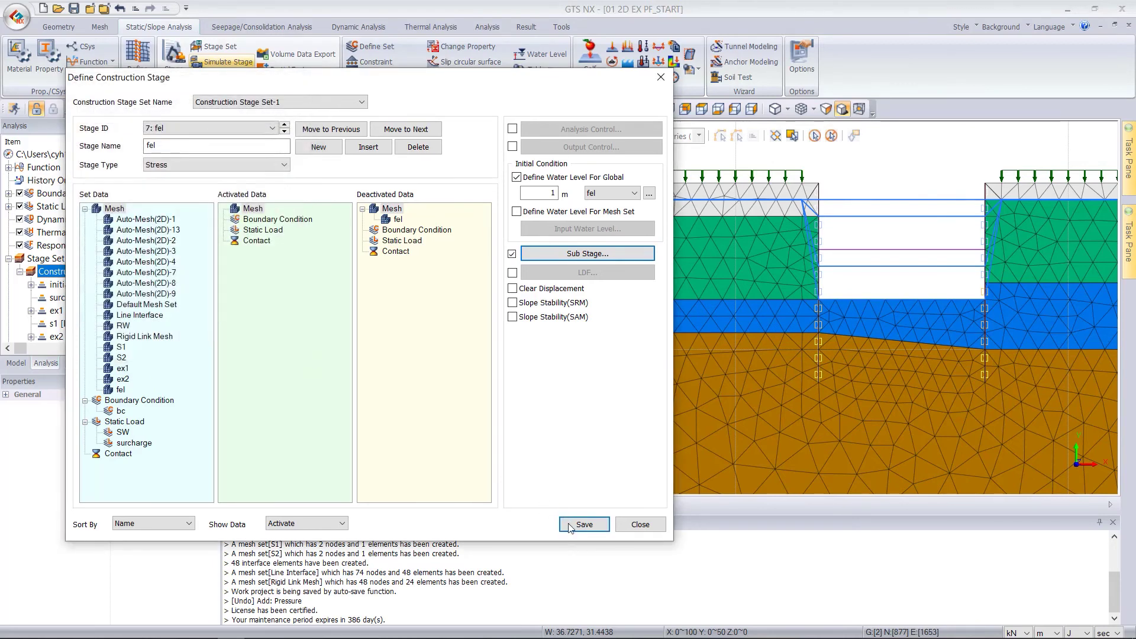
pyautogui.click(641, 525)
# - Switch to File Explorer and open the 05 2D EX PF_RESULT document in GTS NX
pyautogui.scroll(-2, 137, 267)
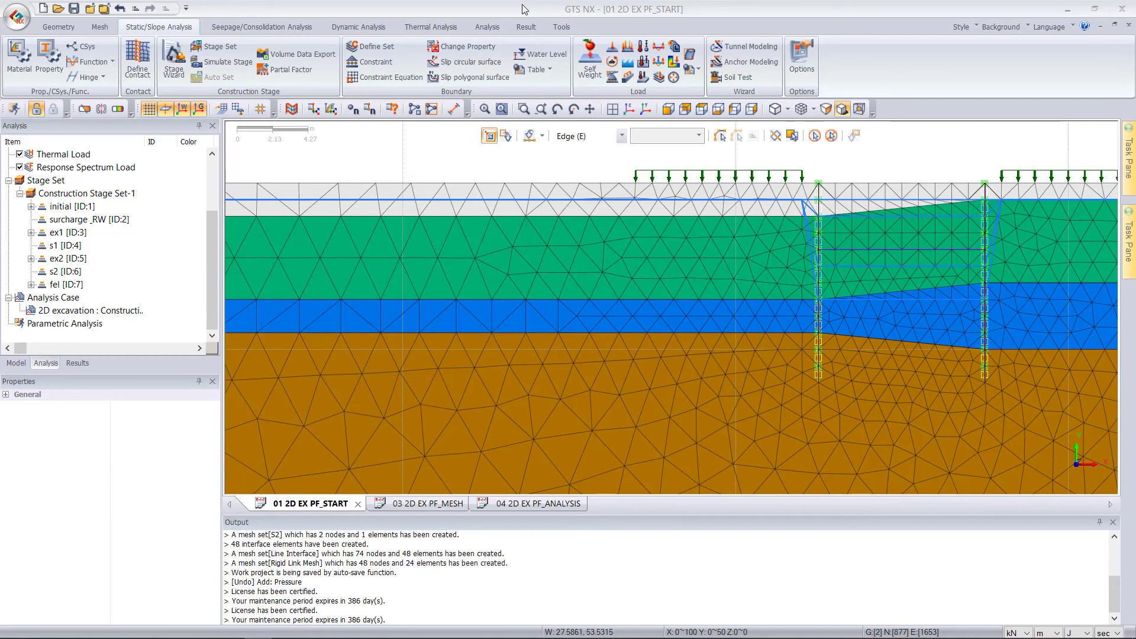
pyautogui.hotkey('alt', 'Tab')
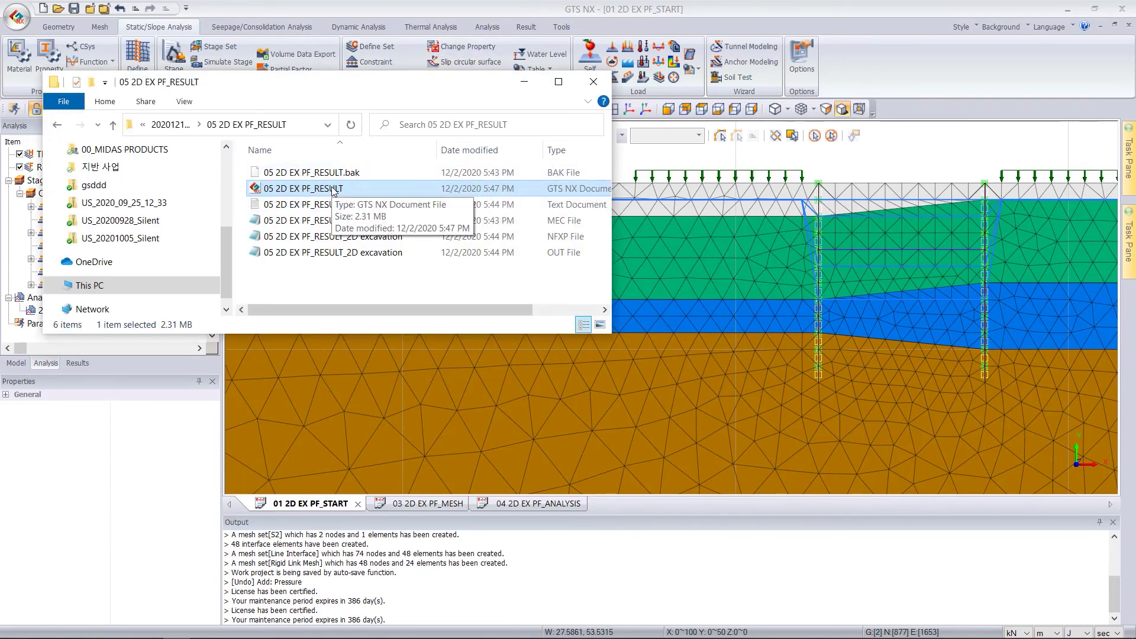
pyautogui.moveTo(333, 191); pyautogui.dragTo(744, 251)
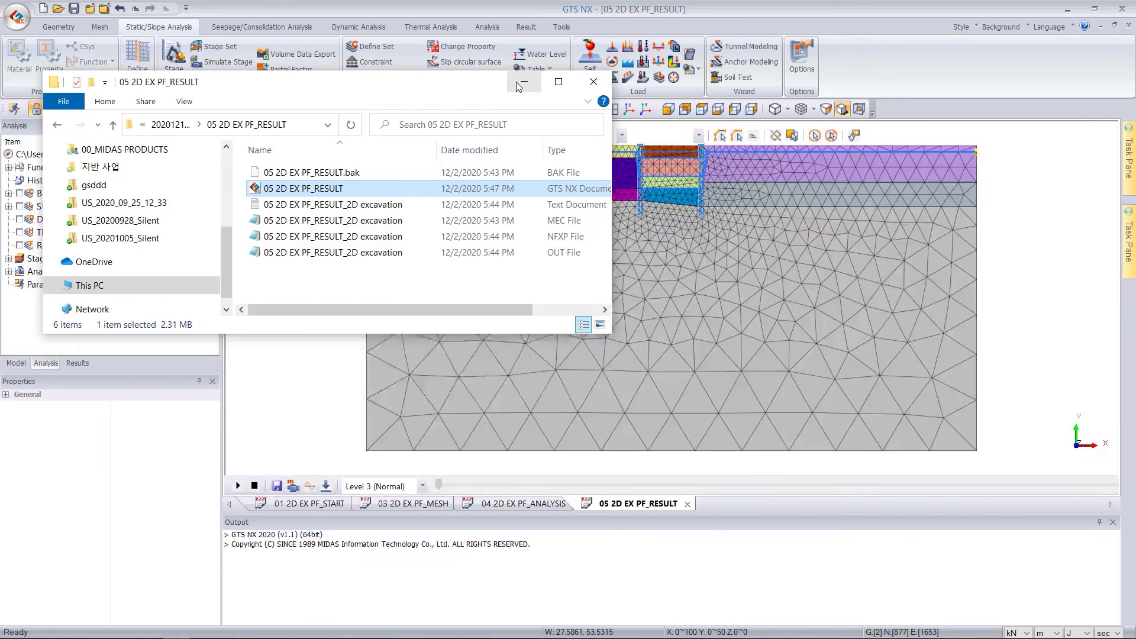
# - Minimize the File Explorer window and colour the 2D mesh by property
pyautogui.click(518, 86)
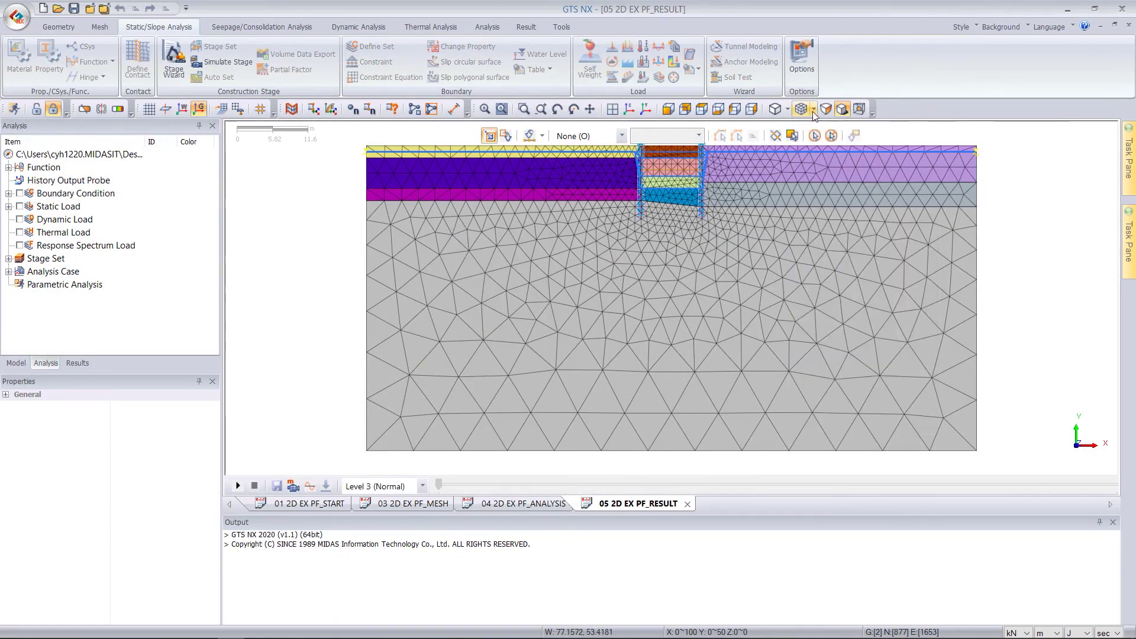
pyautogui.click(814, 109)
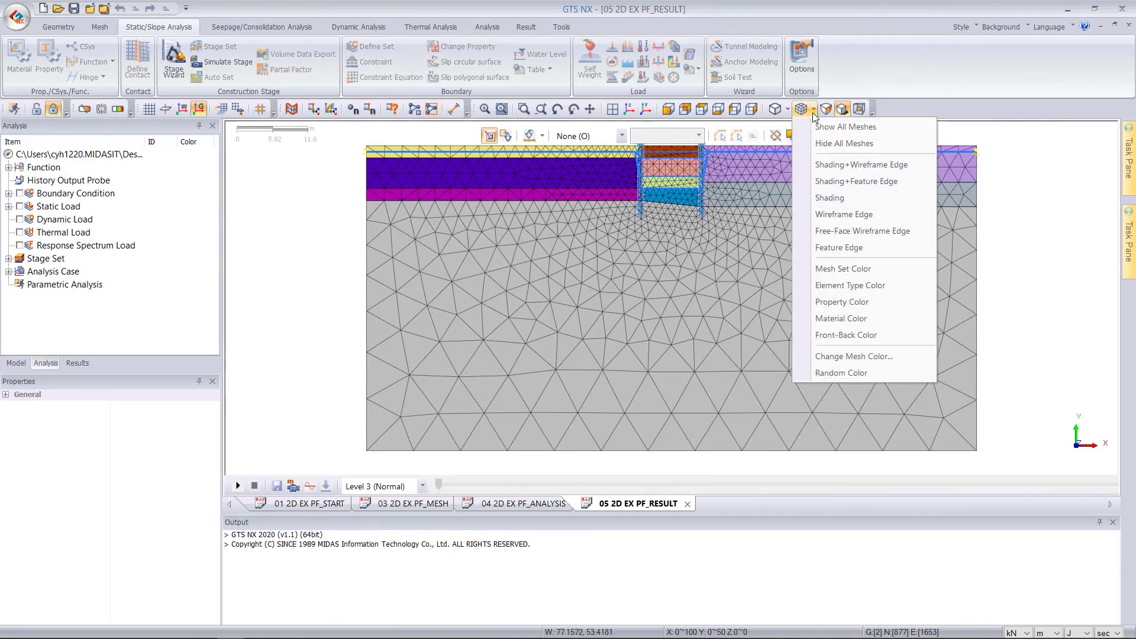
pyautogui.click(841, 303)
pyautogui.scroll(-2, 681, 272)
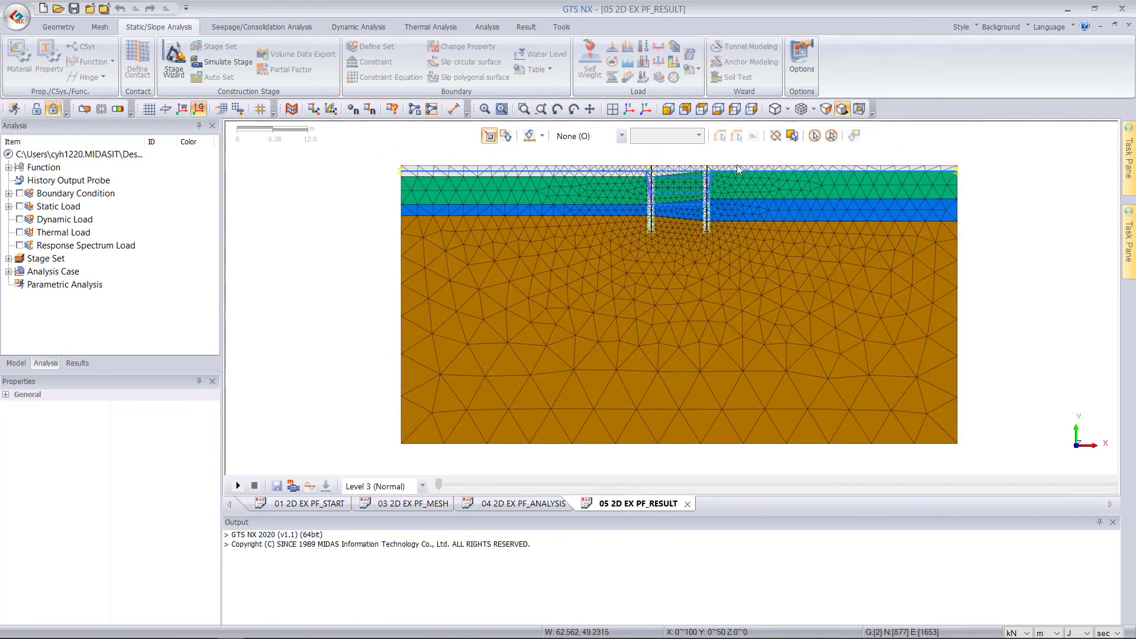
# - Examine the 2D excavation results for the list of construction stages, from INITIAL to the ex3_EX3(DA1C2) sub stage
pyautogui.click(78, 363)
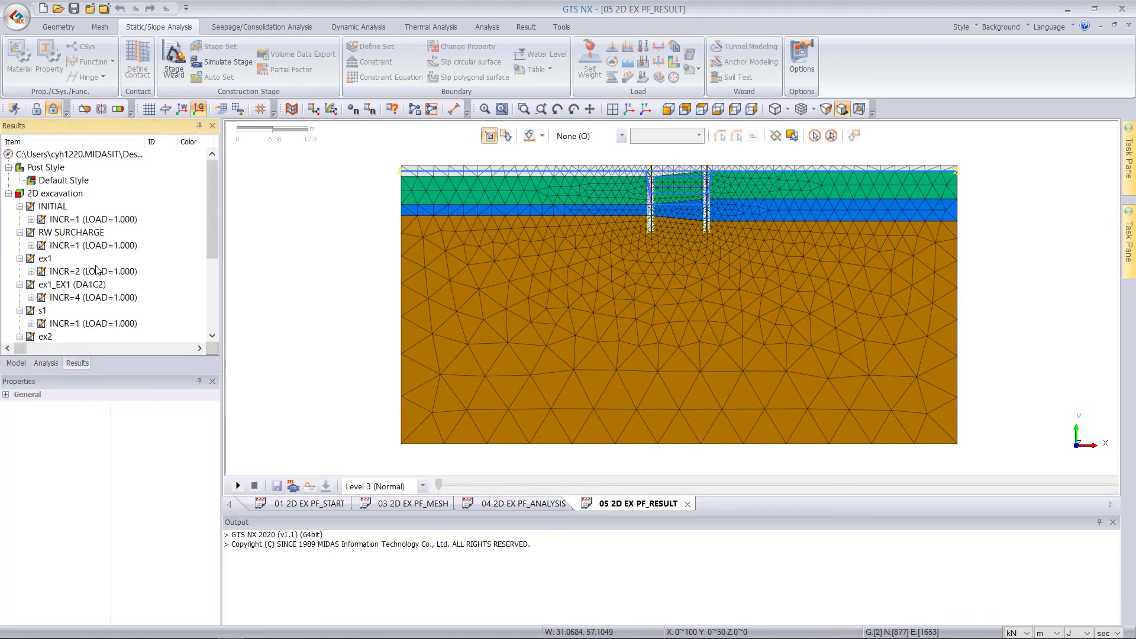
pyautogui.scroll(-3, 98, 272)
pyautogui.scroll(3, 97, 305)
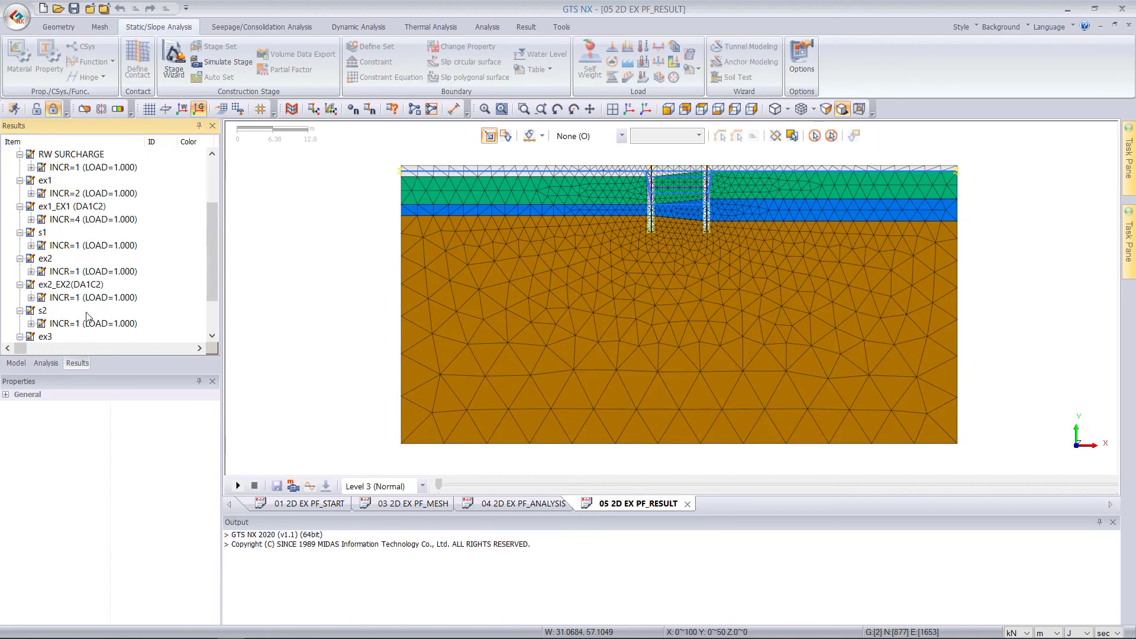
pyautogui.scroll(-2, 86, 315)
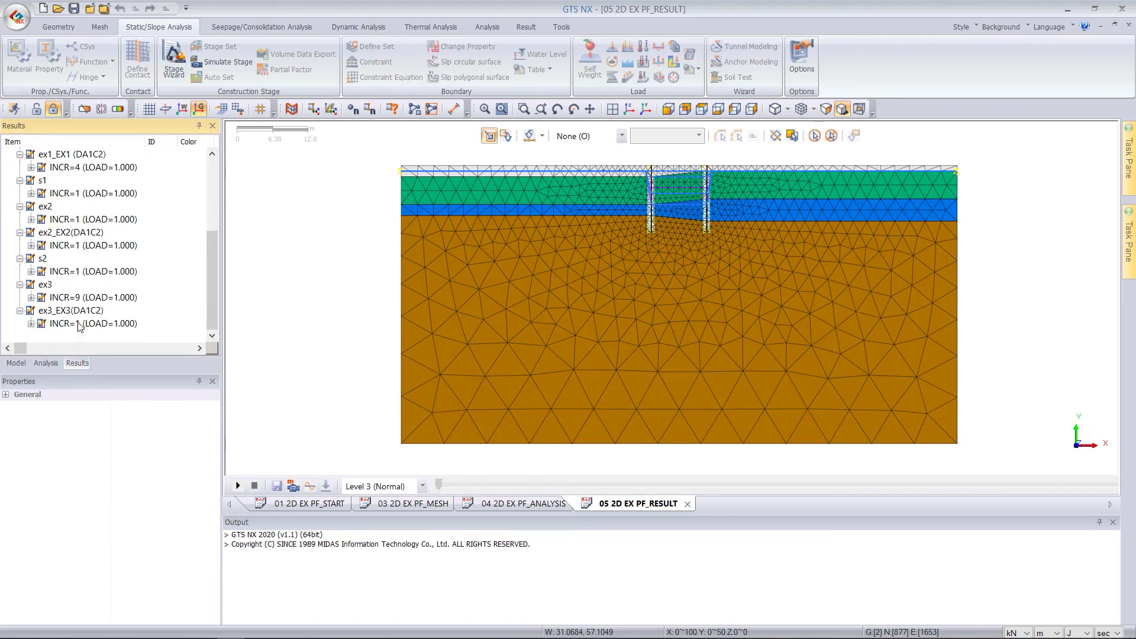
pyautogui.scroll(5, 80, 303)
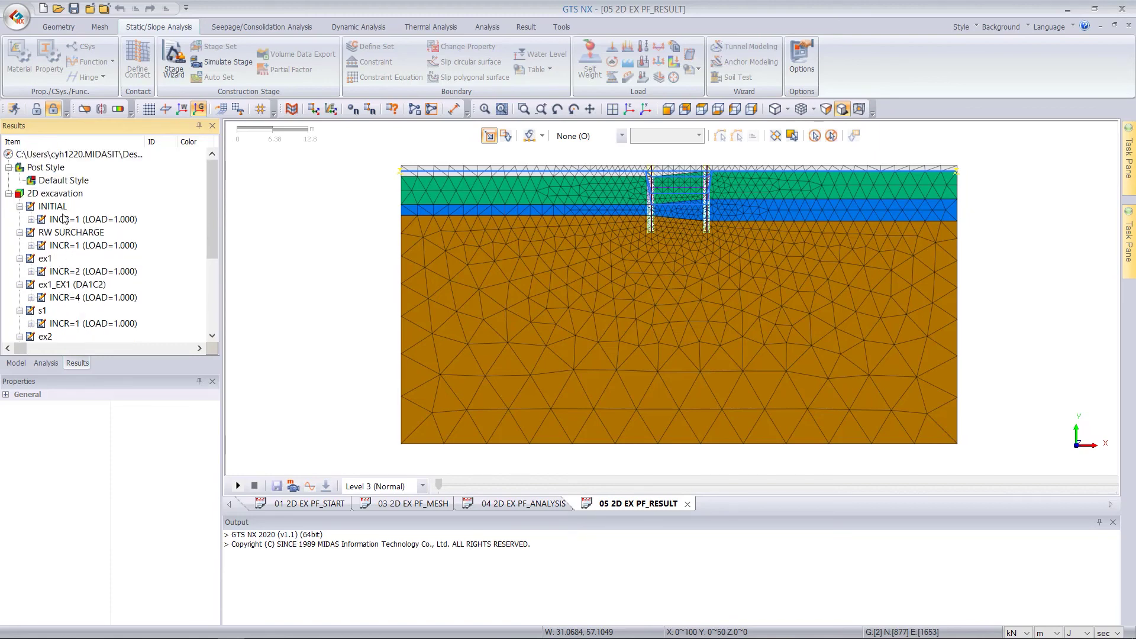
pyautogui.scroll(-5, 64, 216)
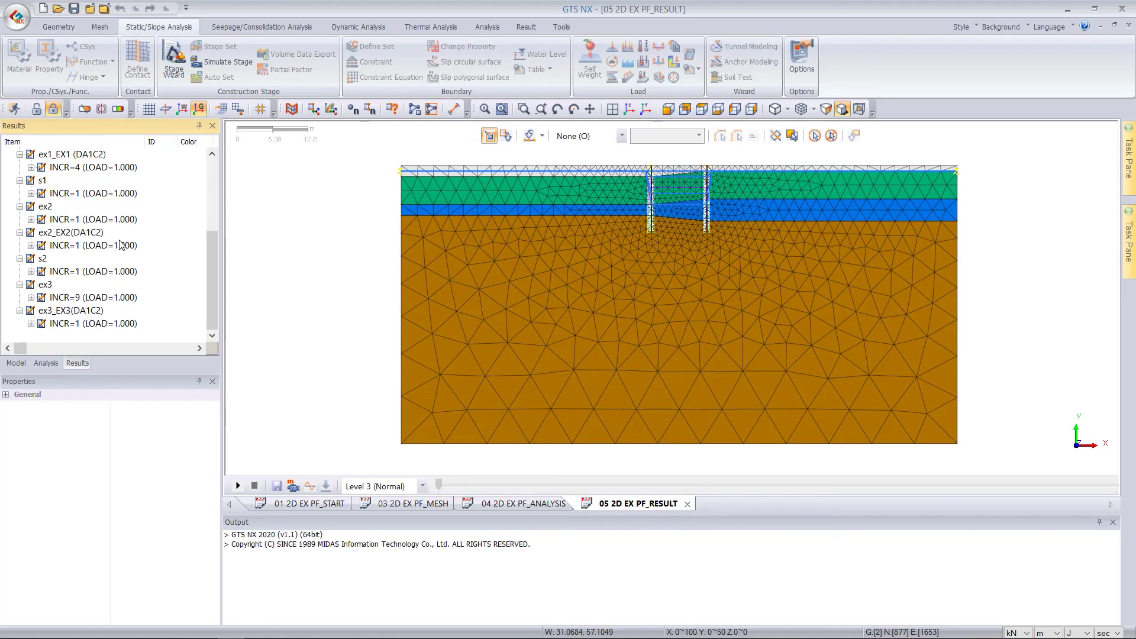
pyautogui.scroll(1, 121, 244)
pyautogui.scroll(-1, 119, 258)
# - Display the total translation displacement contour for INCR=1 of sub stage ex3_EX3(DA1C2)
pyautogui.doubleClick(99, 325)
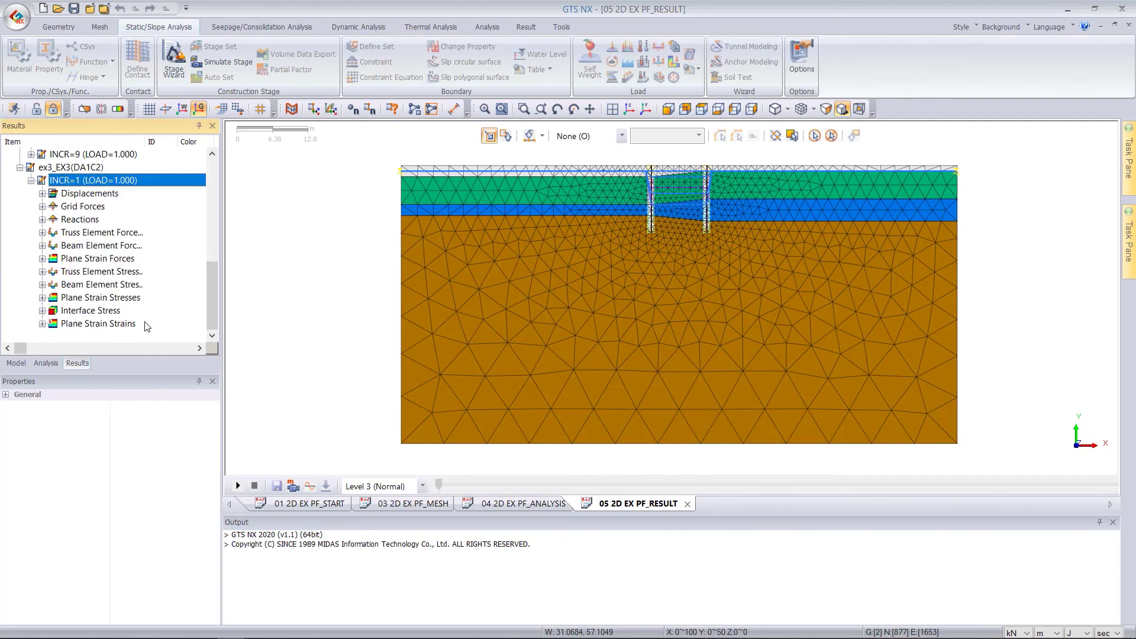
pyautogui.click(95, 194)
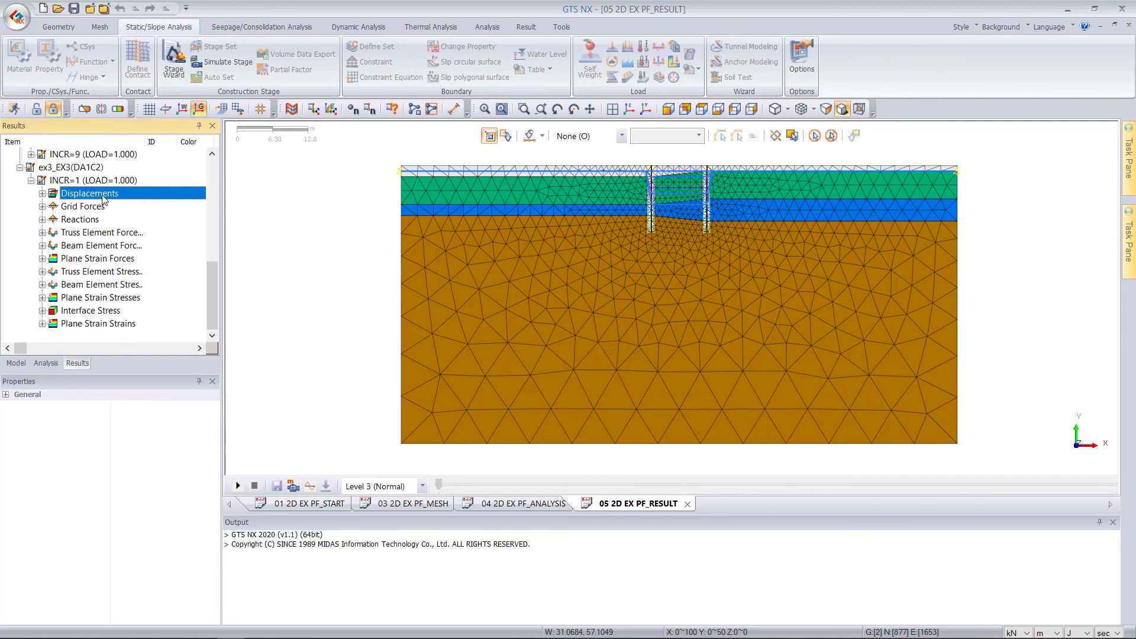
pyautogui.doubleClick(102, 195)
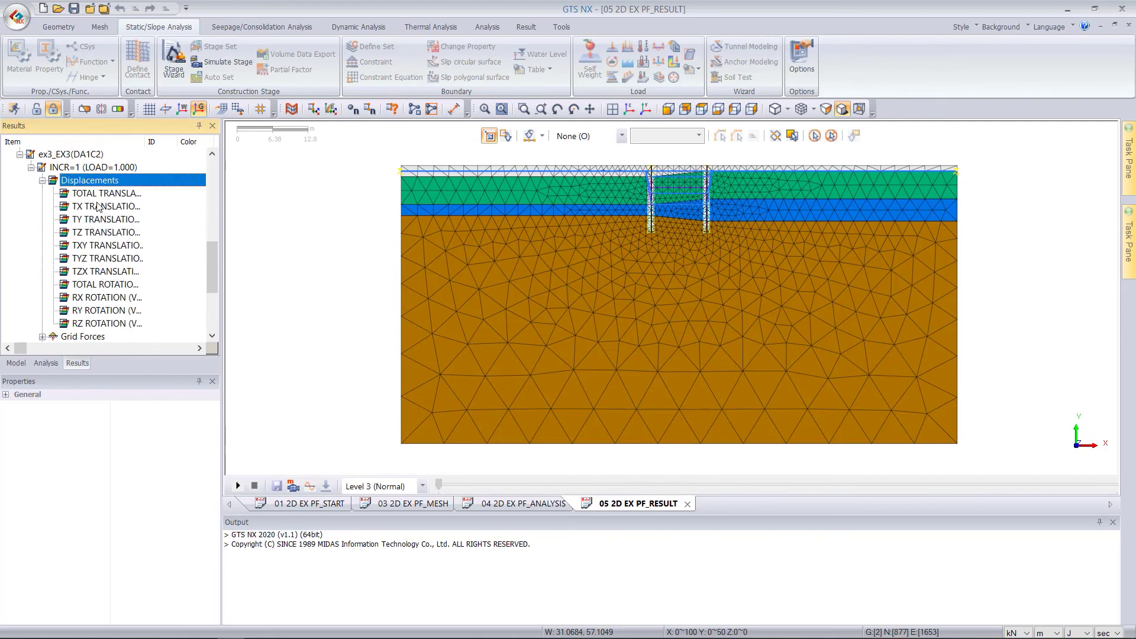
pyautogui.click(106, 194)
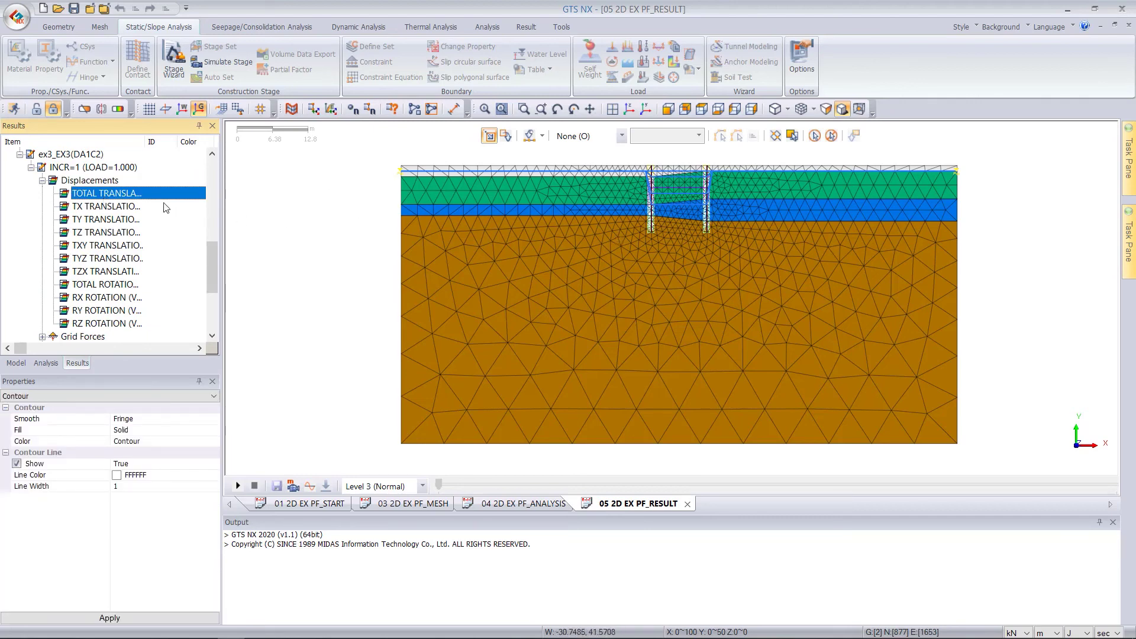
pyautogui.doubleClick(118, 196)
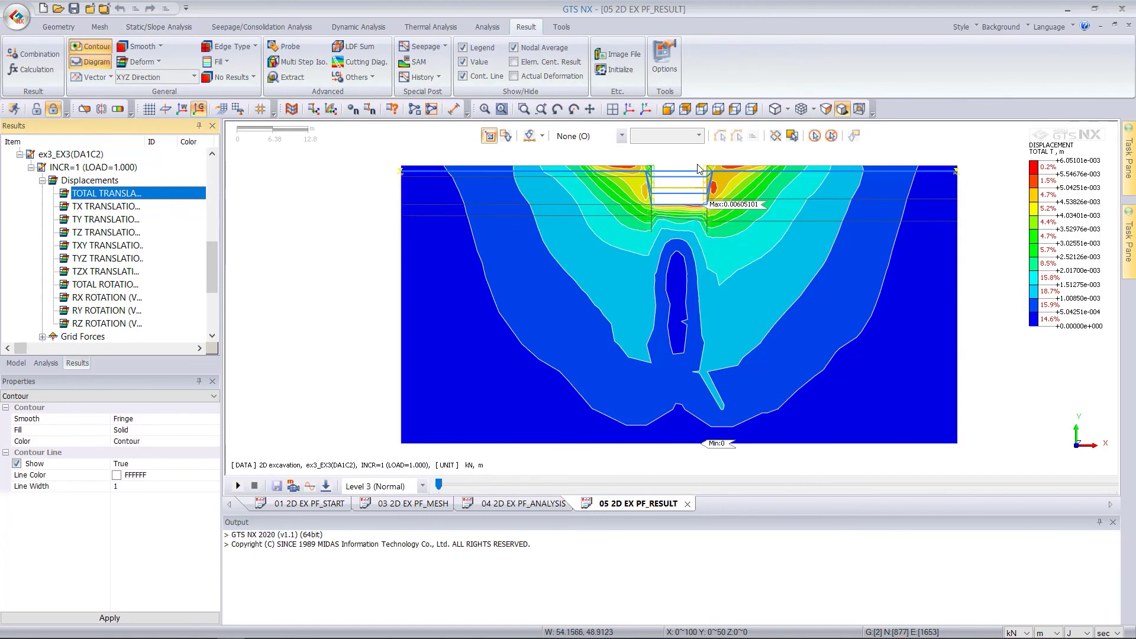
# - Set the length unit to mm and view the TX and TY translation contours of sub stage ex3_EX3(DA1C2)
pyautogui.scroll(1, 118, 209)
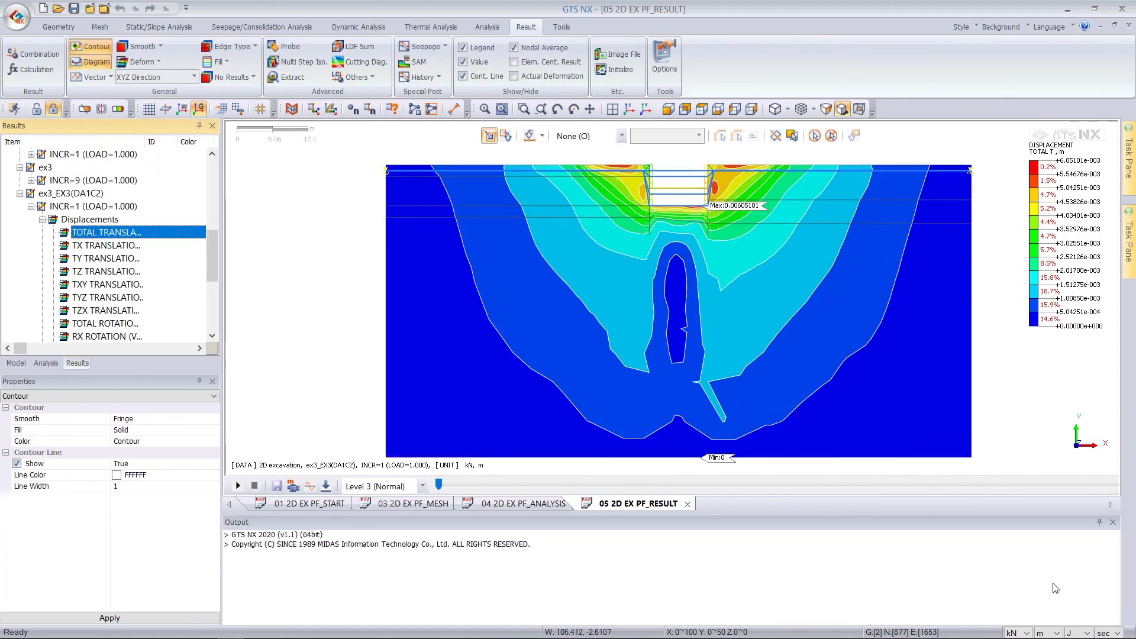
pyautogui.click(1057, 633)
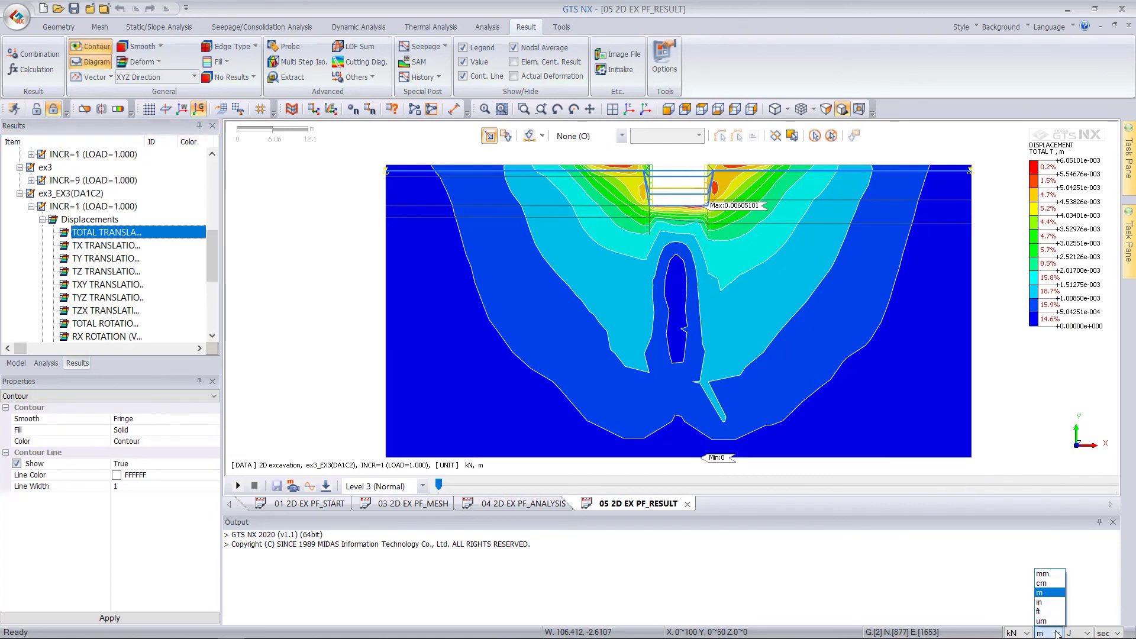
pyautogui.click(1043, 574)
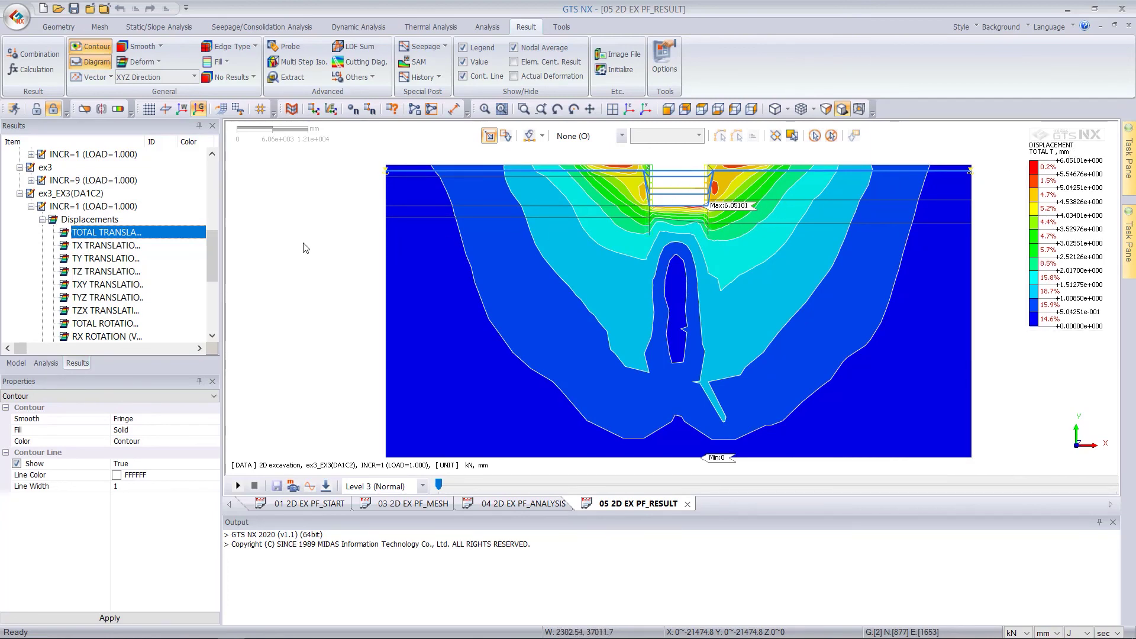
pyautogui.click(120, 246)
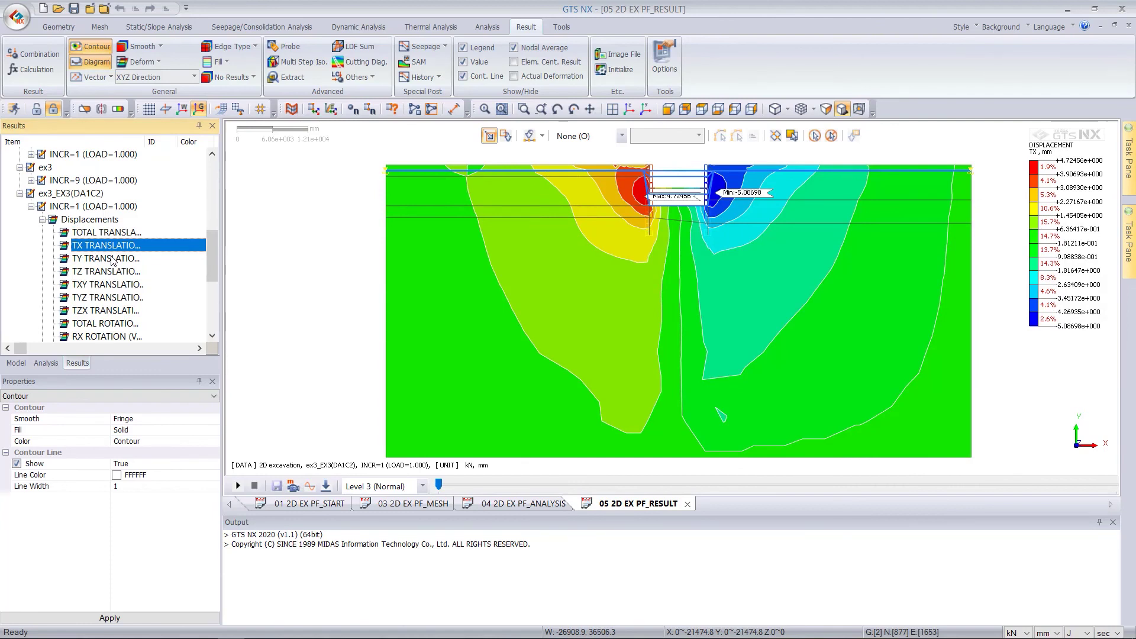
pyautogui.click(112, 261)
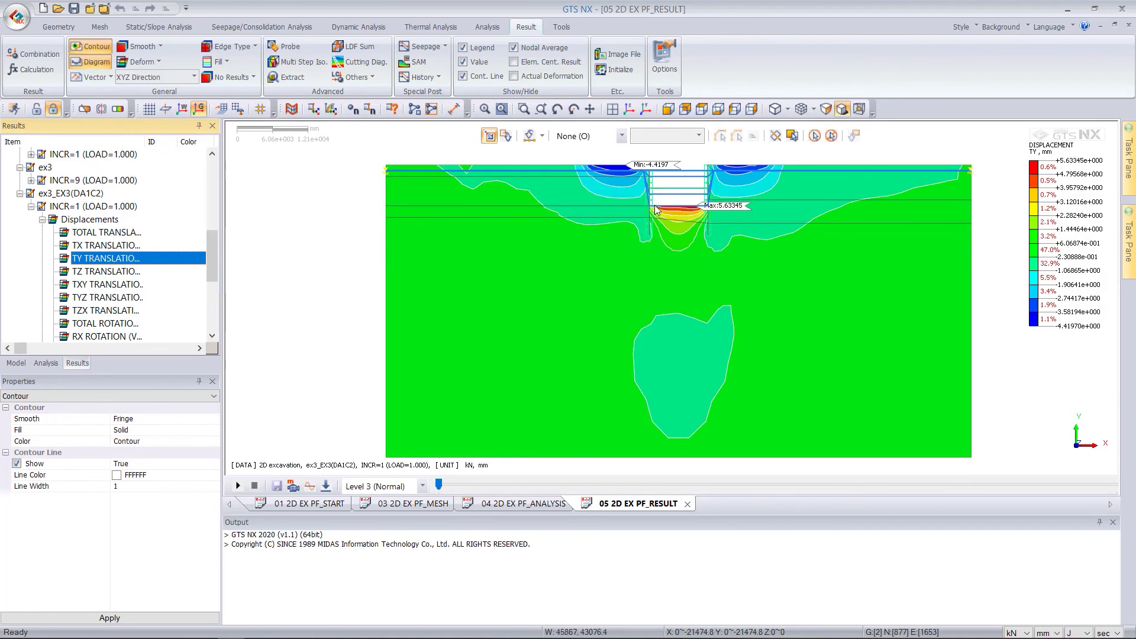
pyautogui.doubleClick(102, 219)
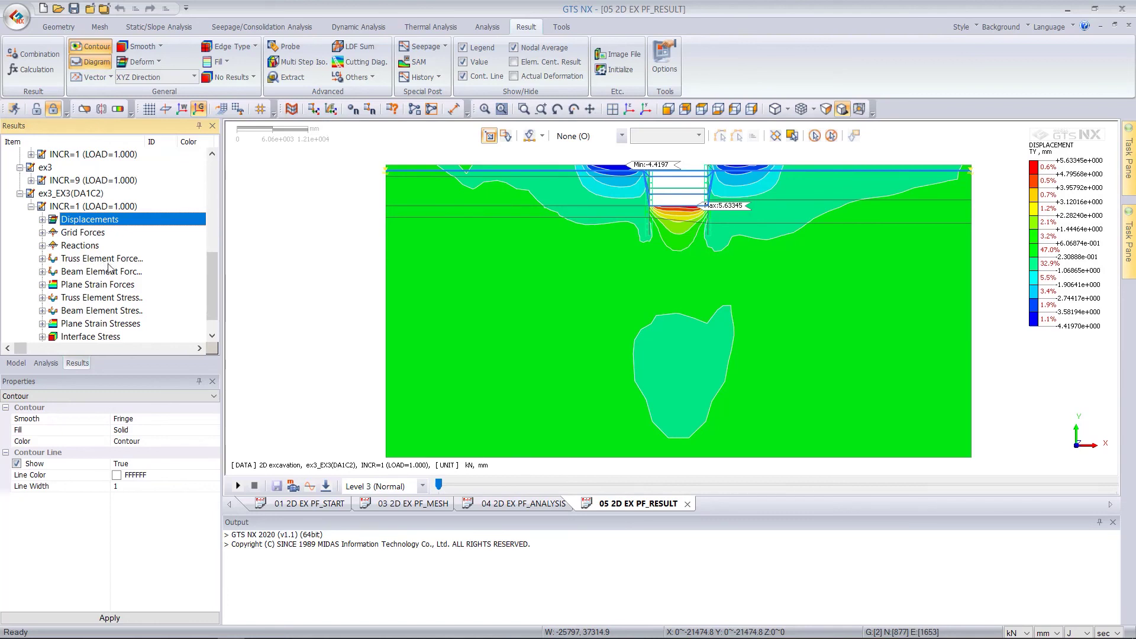
# - View the beam element bending moment Y with the length unit set to m, and the beam shear force Z
pyautogui.doubleClick(109, 271)
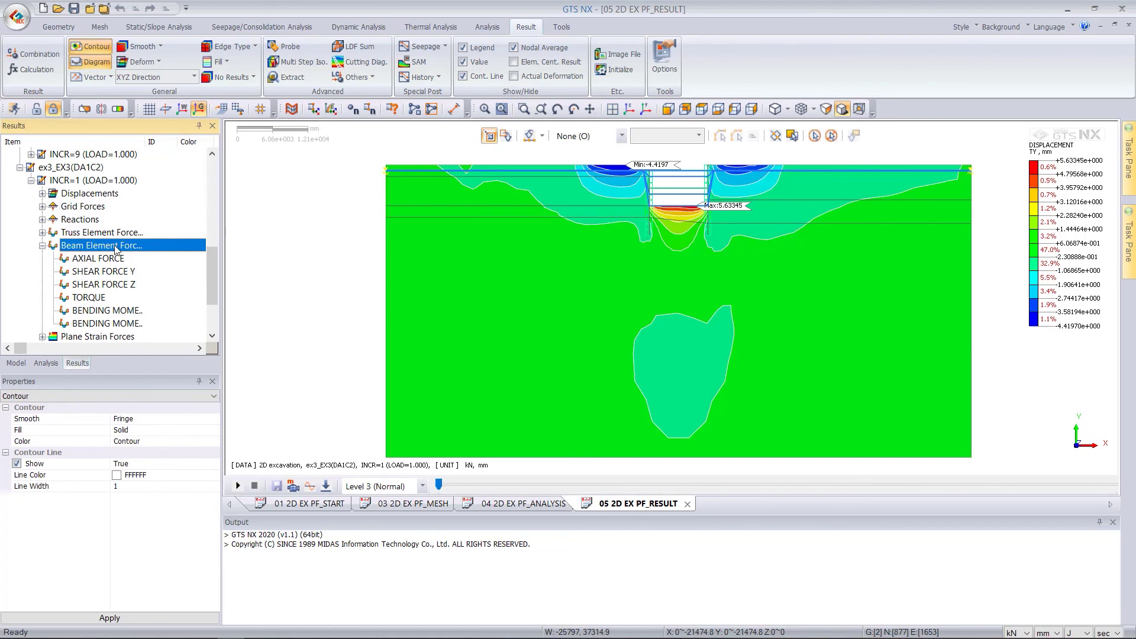
pyautogui.doubleClick(122, 311)
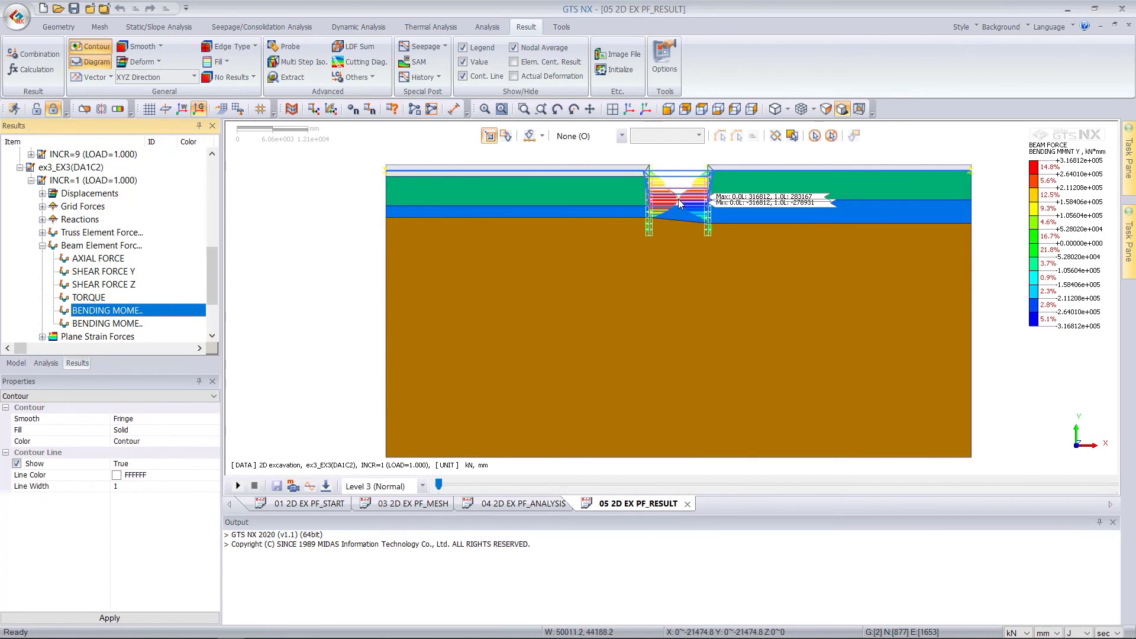
pyautogui.click(1048, 632)
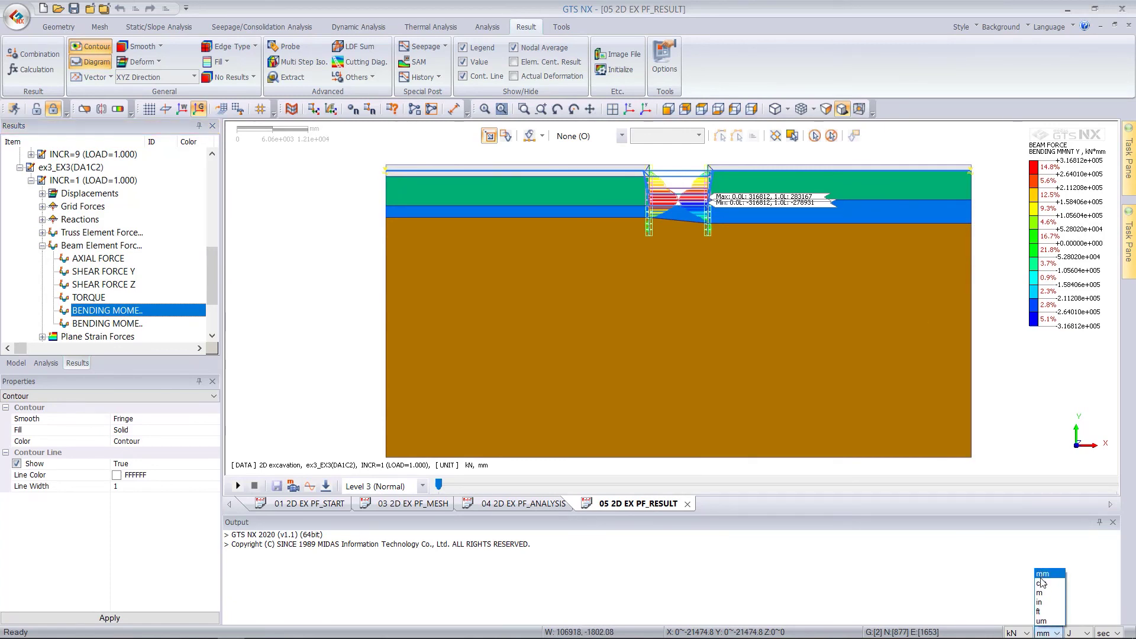
pyautogui.click(1045, 593)
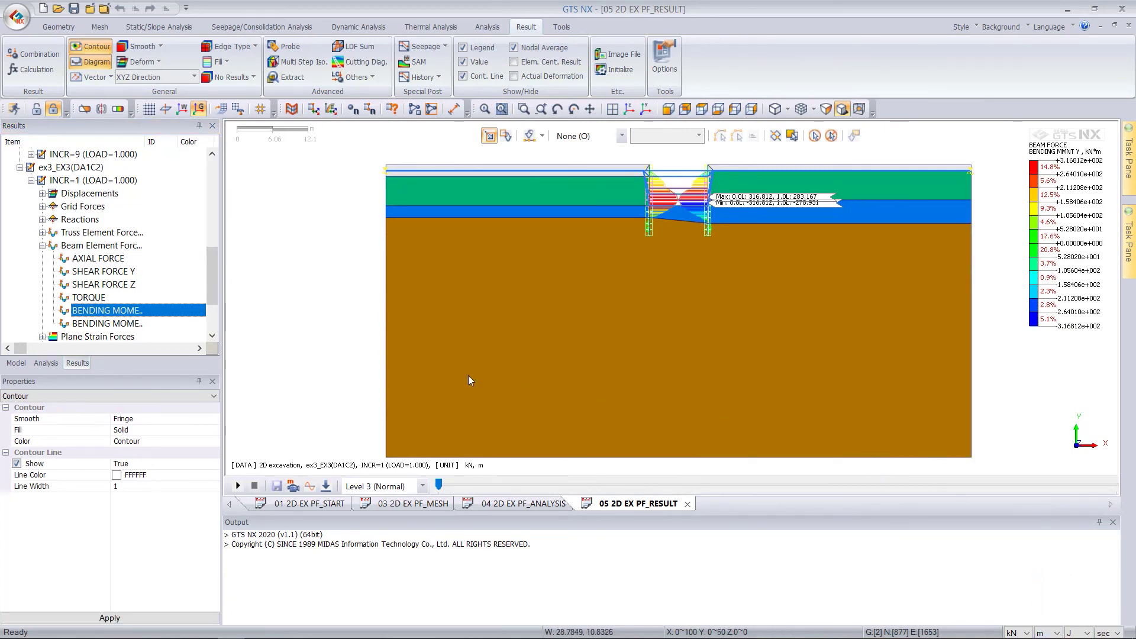
pyautogui.click(113, 285)
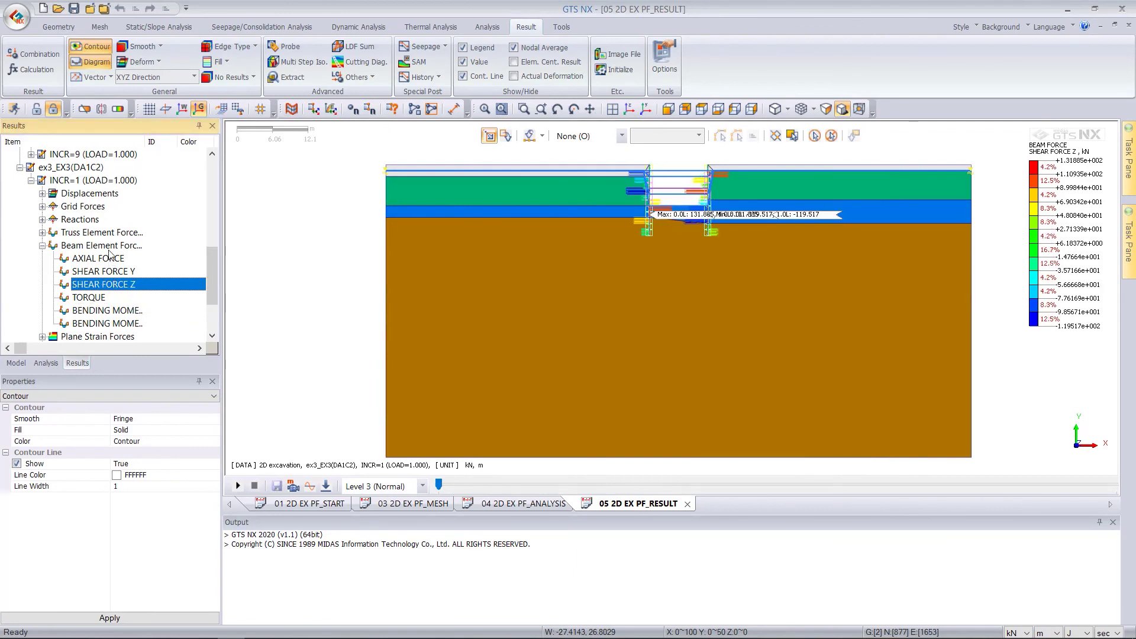
pyautogui.doubleClick(111, 246)
# - Display the truss element axial force of sub stage ex3_EX3(DA1C2) and inspect the struts closely
pyautogui.doubleClick(107, 234)
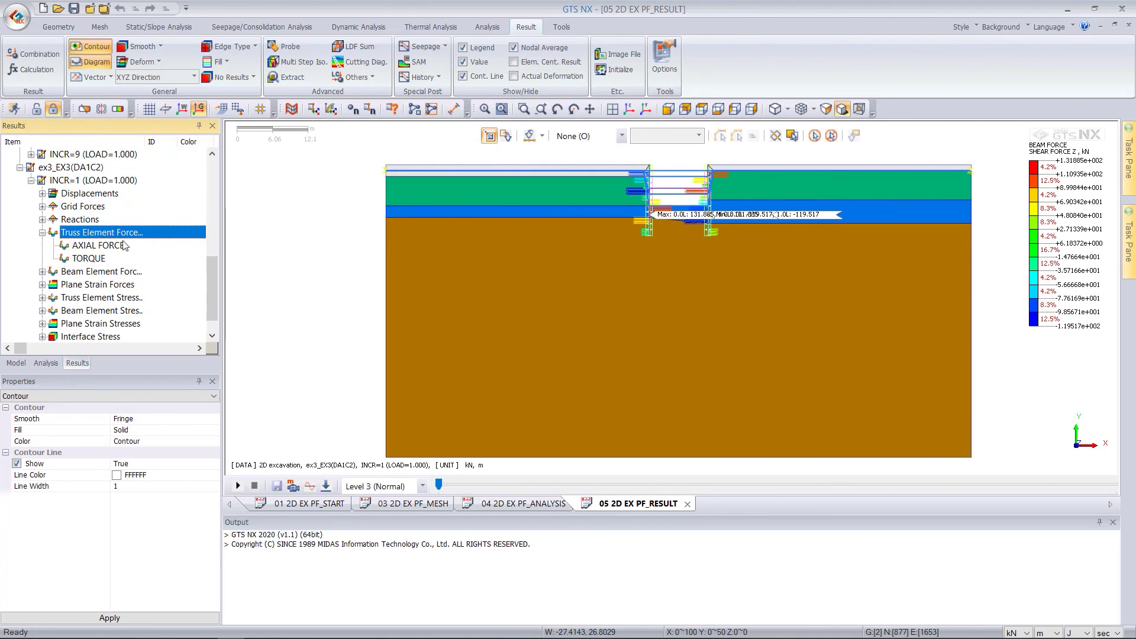
pyautogui.doubleClick(97, 245)
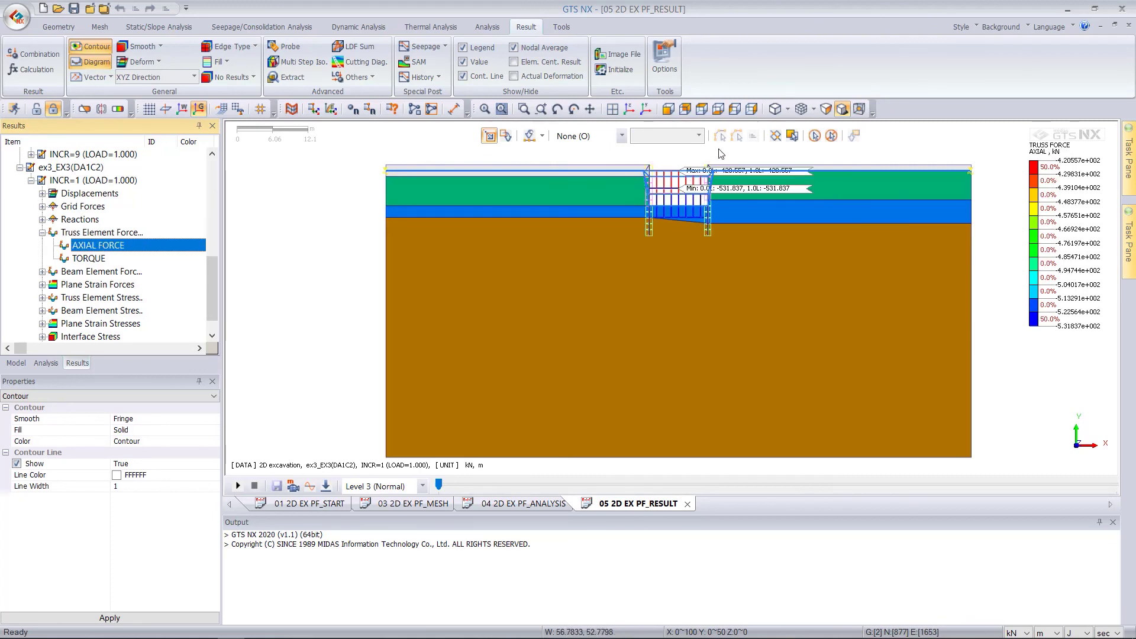
pyautogui.scroll(2, 723, 155)
pyautogui.scroll(2, 728, 175)
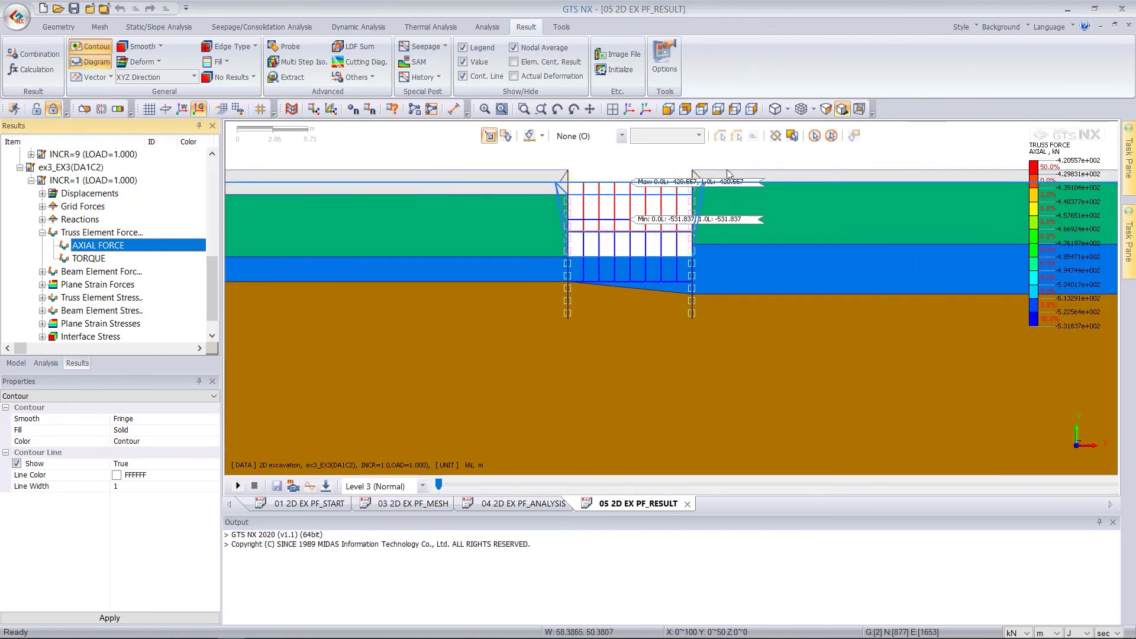
# - Select all listed steps, from s1 to ex3_EX3(DA1C2), for multi-step result viewing with all subcases included
pyautogui.click(334, 486)
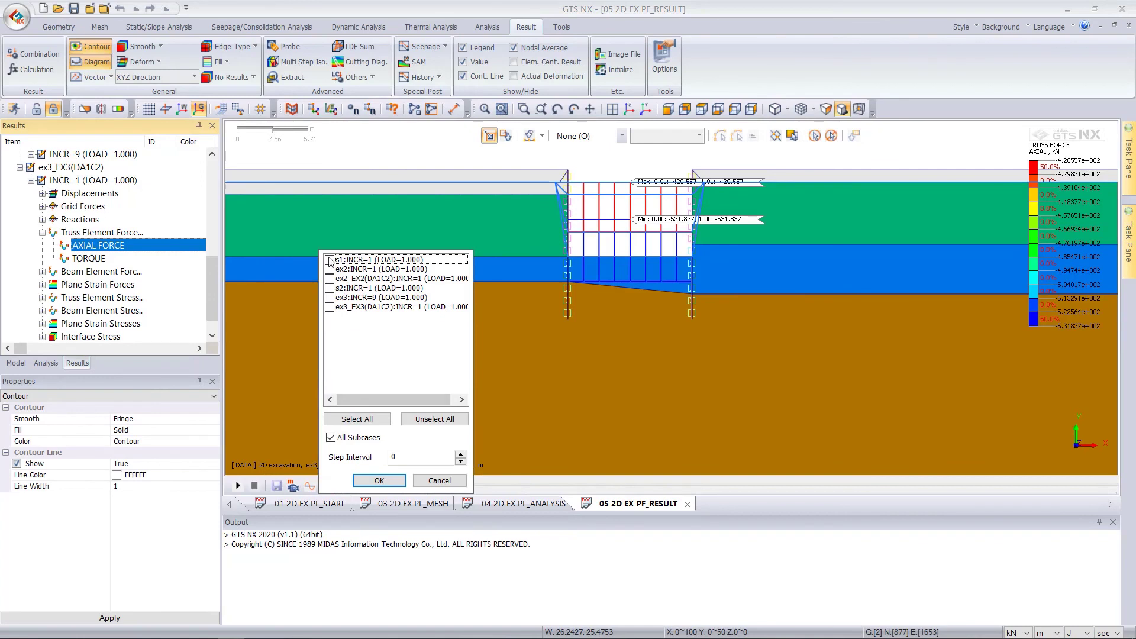
pyautogui.click(347, 418)
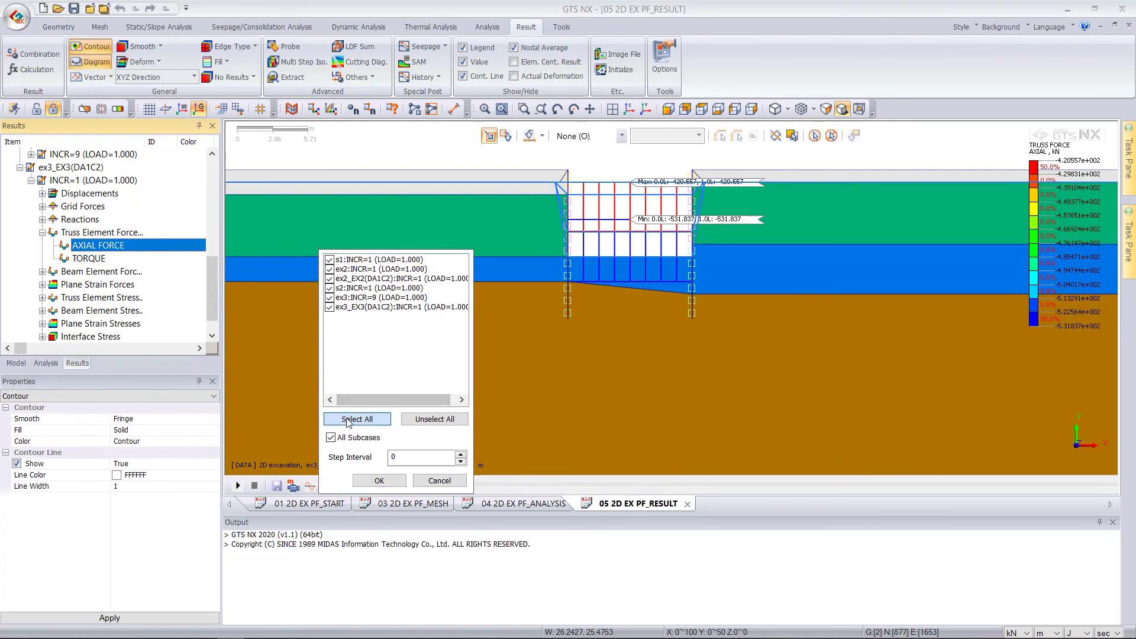
pyautogui.click(379, 481)
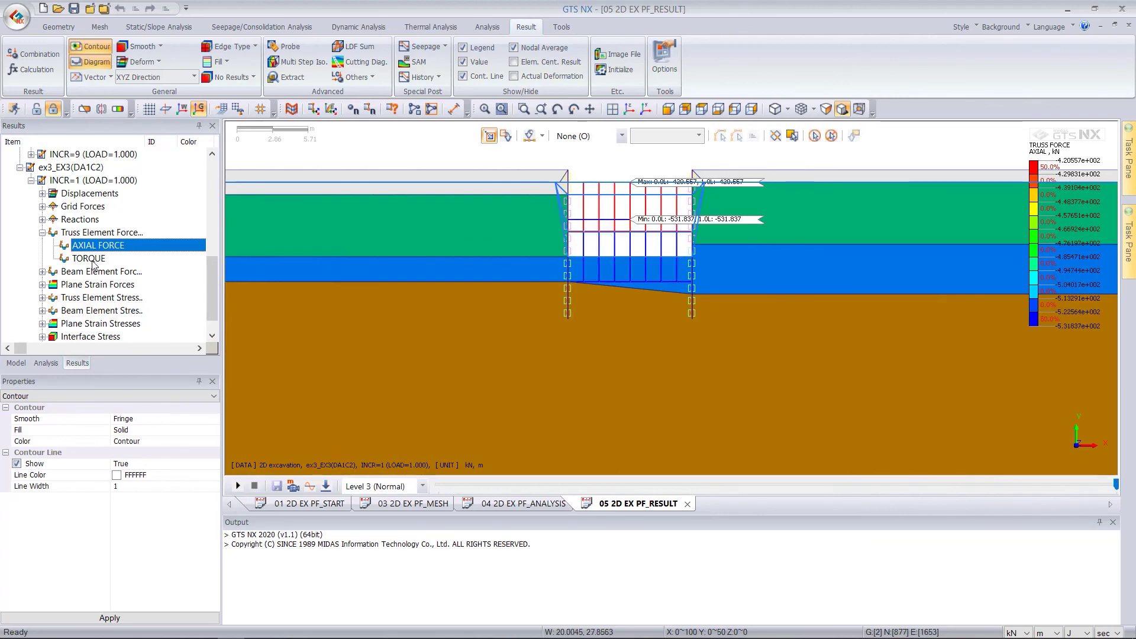
# - Display the total translation contour and compare it between stage s1 and sub stage ex3_EX3(DA1C2) over the full model
pyautogui.click(103, 194)
pyautogui.doubleClick(103, 196)
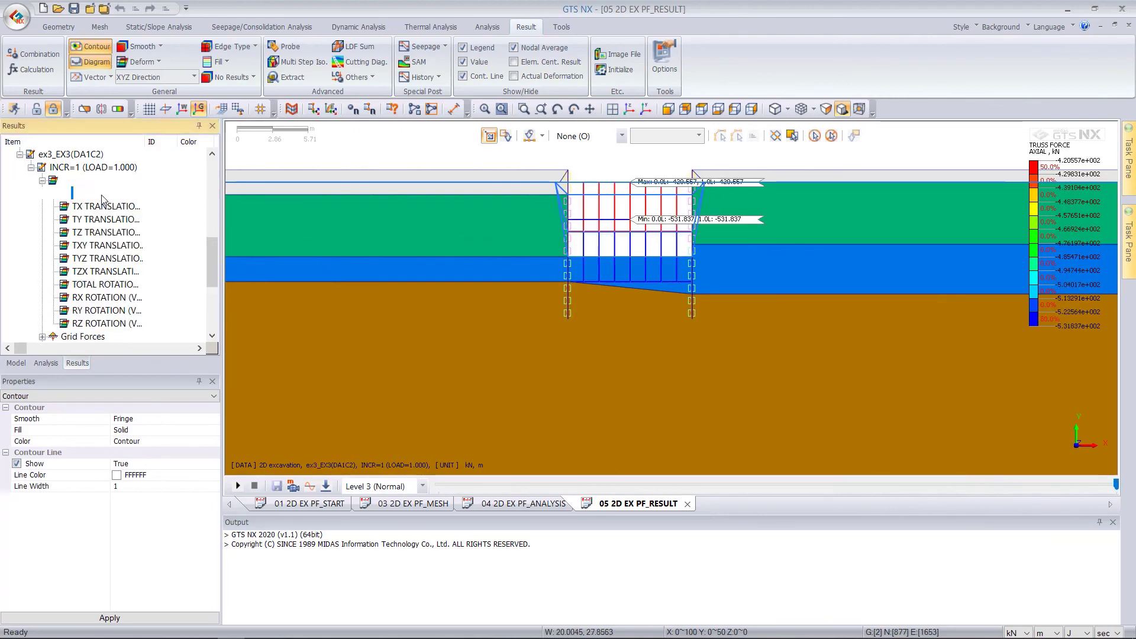
pyautogui.click(103, 194)
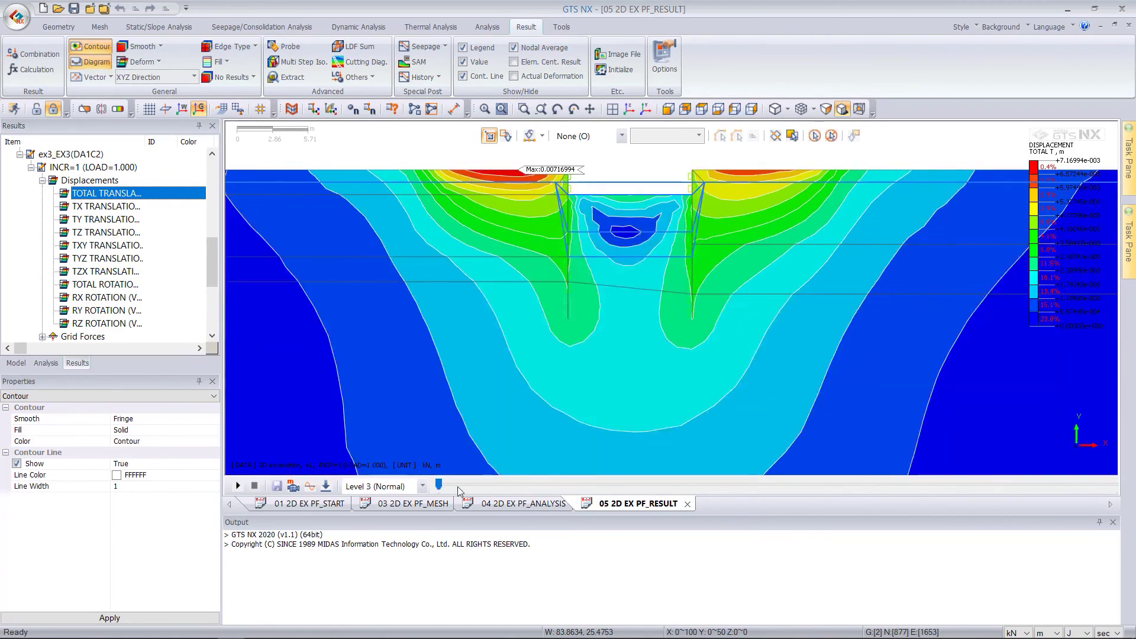
pyautogui.scroll(-3, 811, 301)
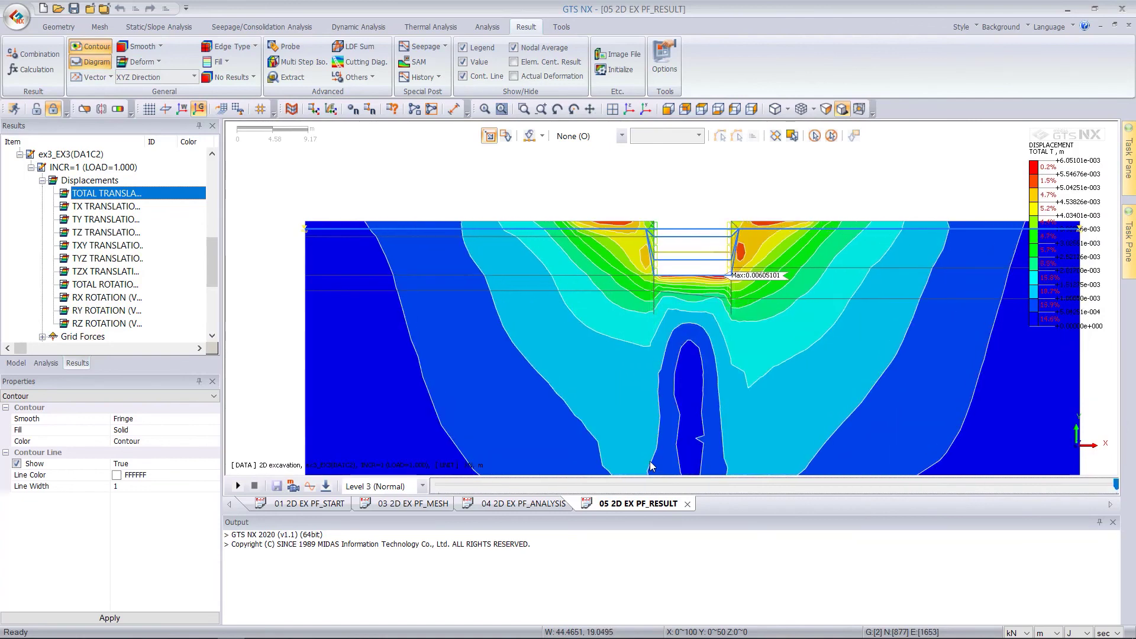
pyautogui.scroll(-1, 689, 186)
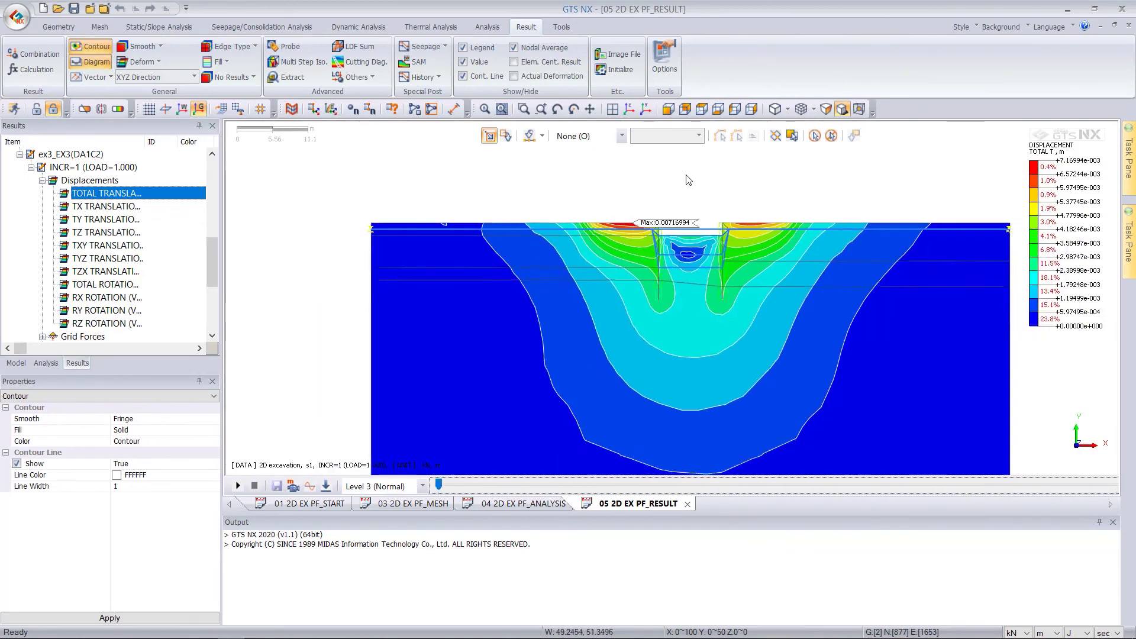
pyautogui.scroll(-1, 688, 187)
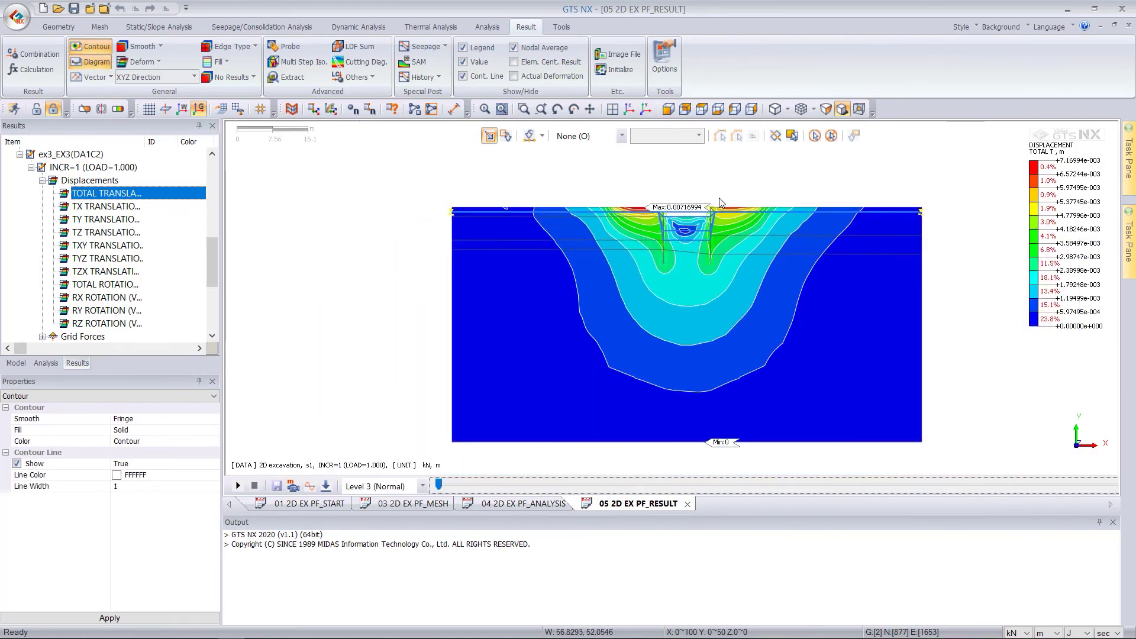
# - Collapse the displacement, truss force and INCR=1 result entries of sub stage ex3_EX3(DA1C2)
pyautogui.click(42, 180)
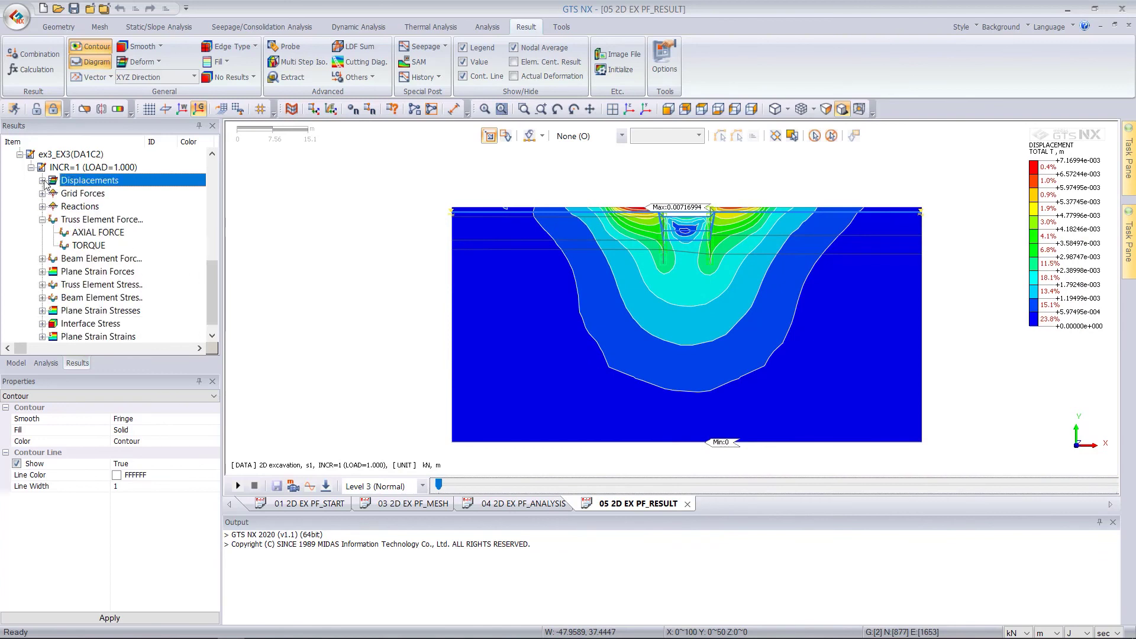
pyautogui.click(42, 219)
pyautogui.doubleClick(88, 181)
pyautogui.scroll(-2, 92, 285)
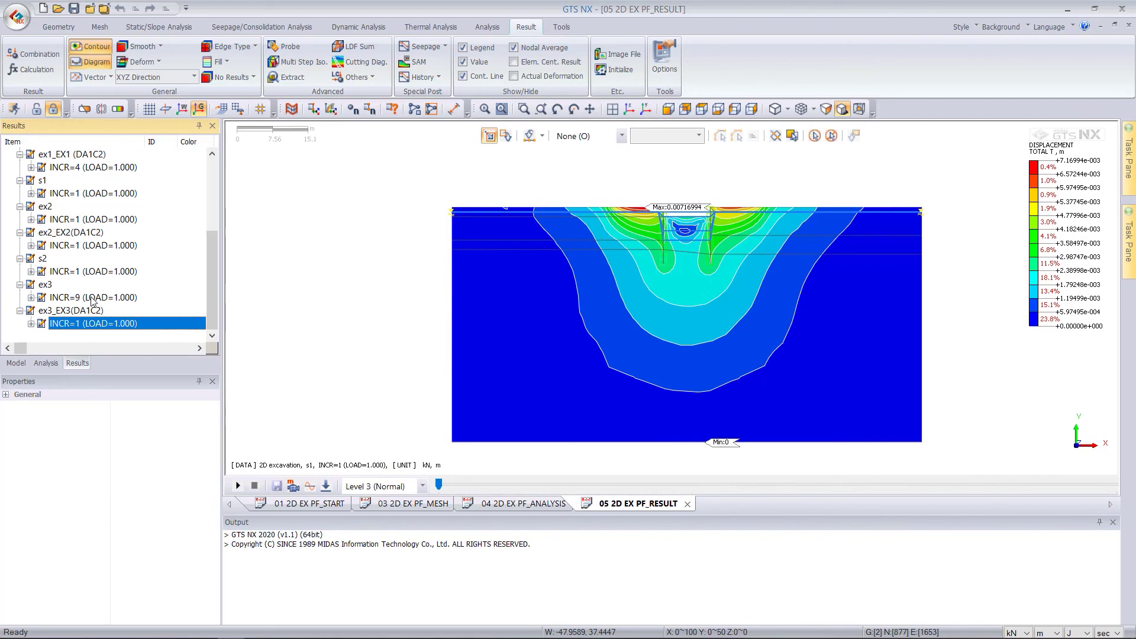